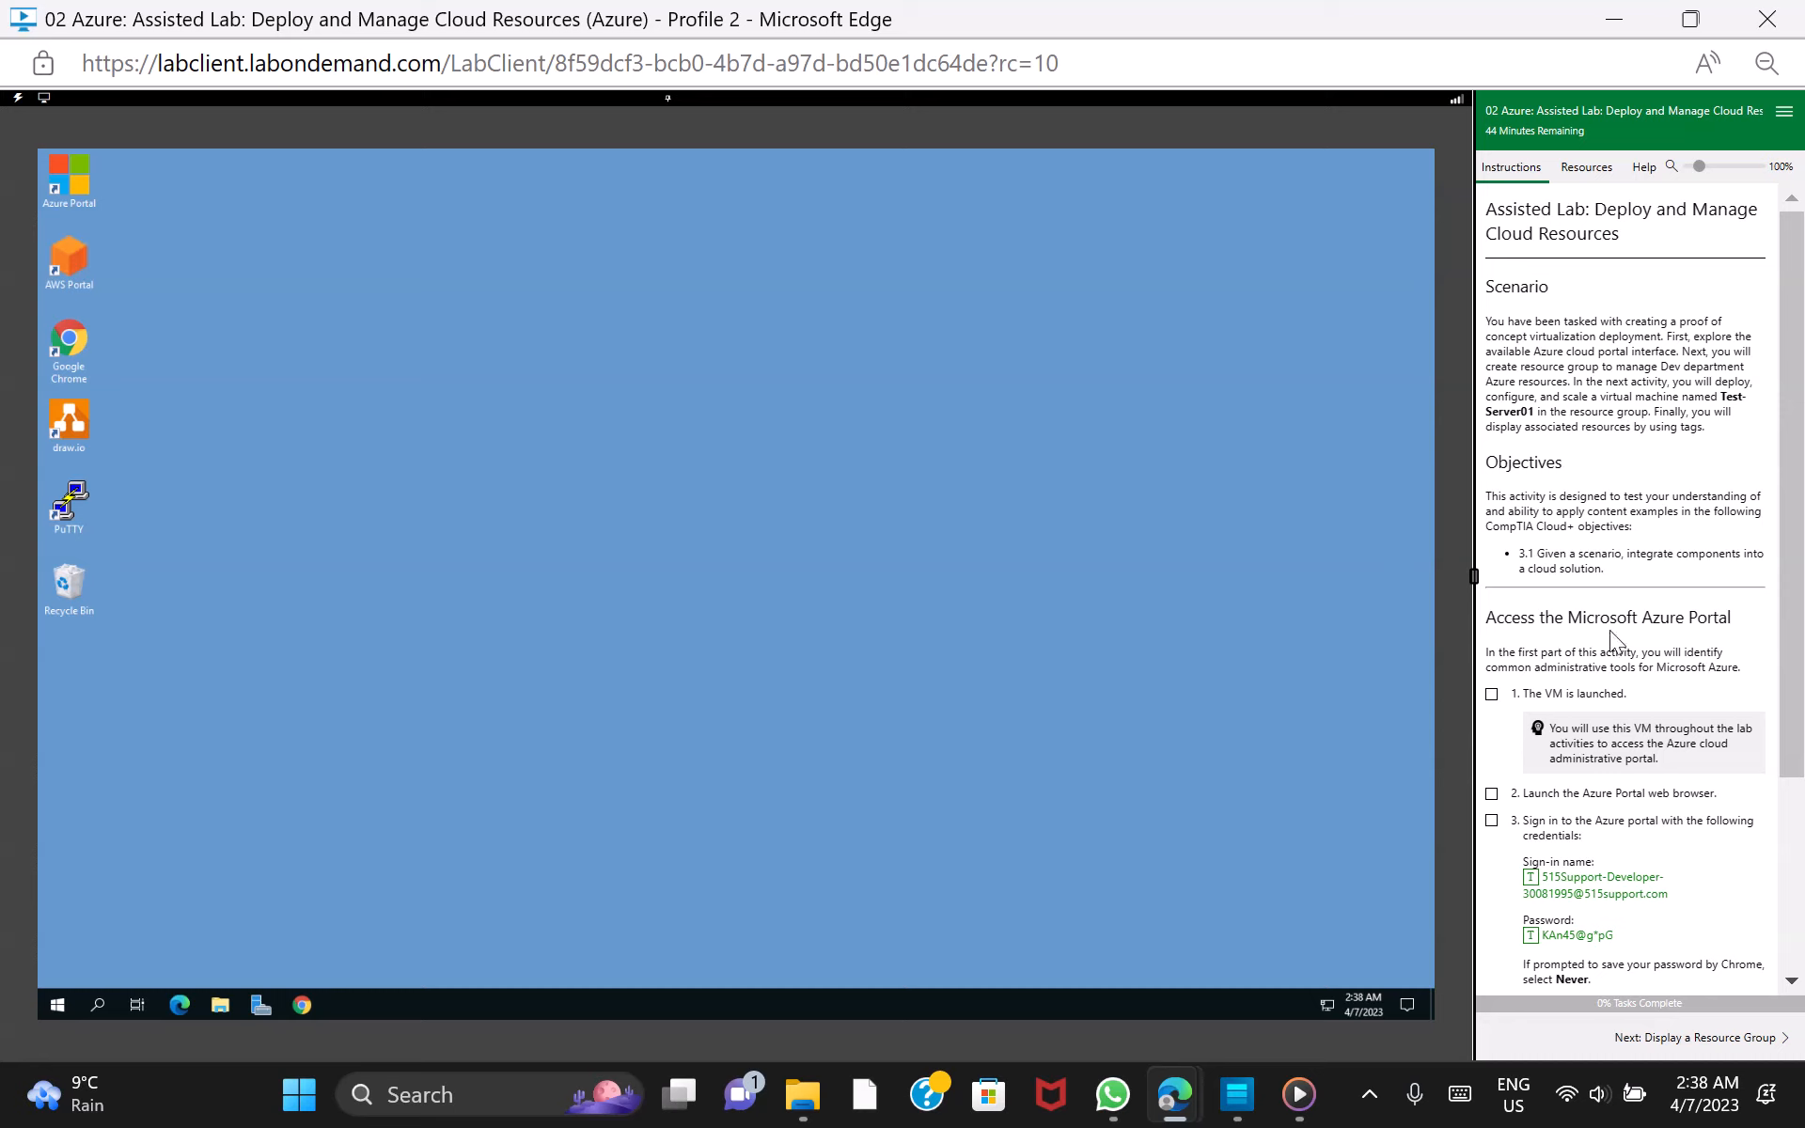
Launch the Azure Portal from the lab desktop and mark the first three lab tasks as done
left_click_drag(1792, 639, 1795, 794)
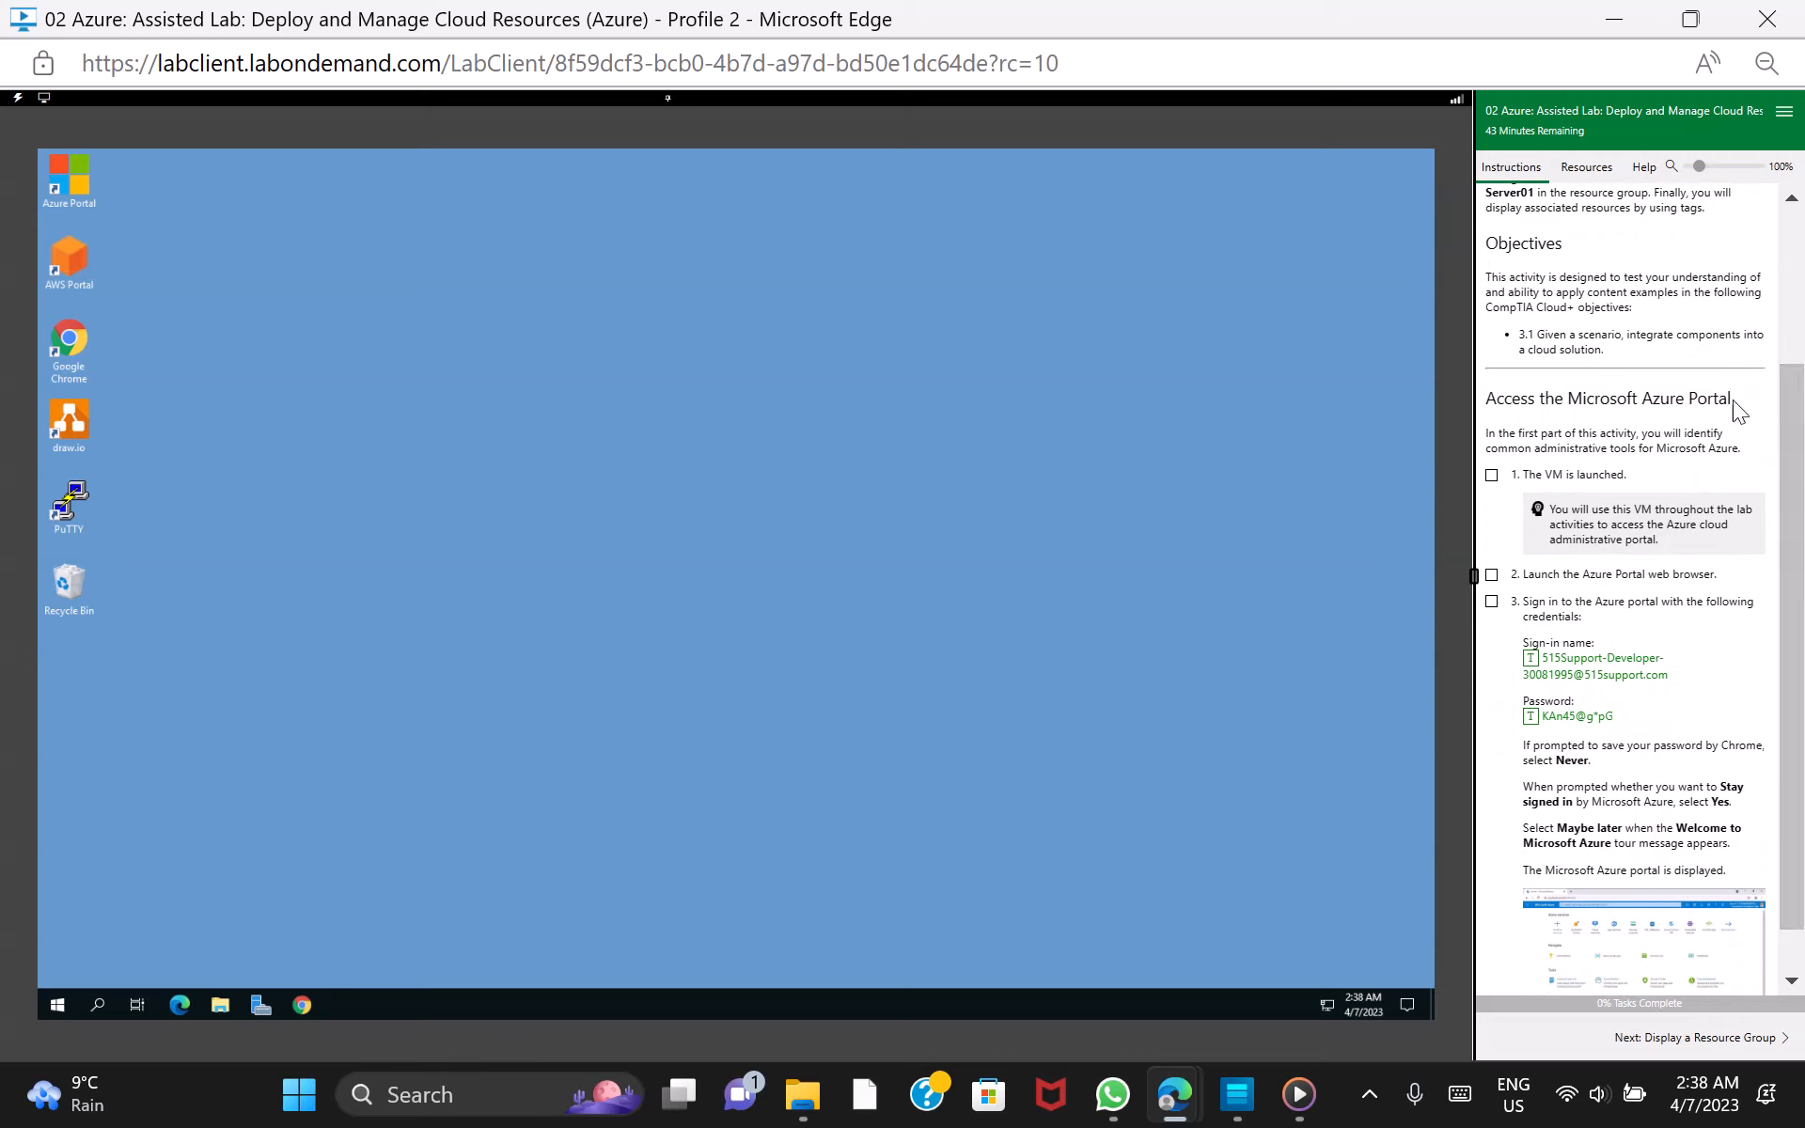
double_click(86, 185)
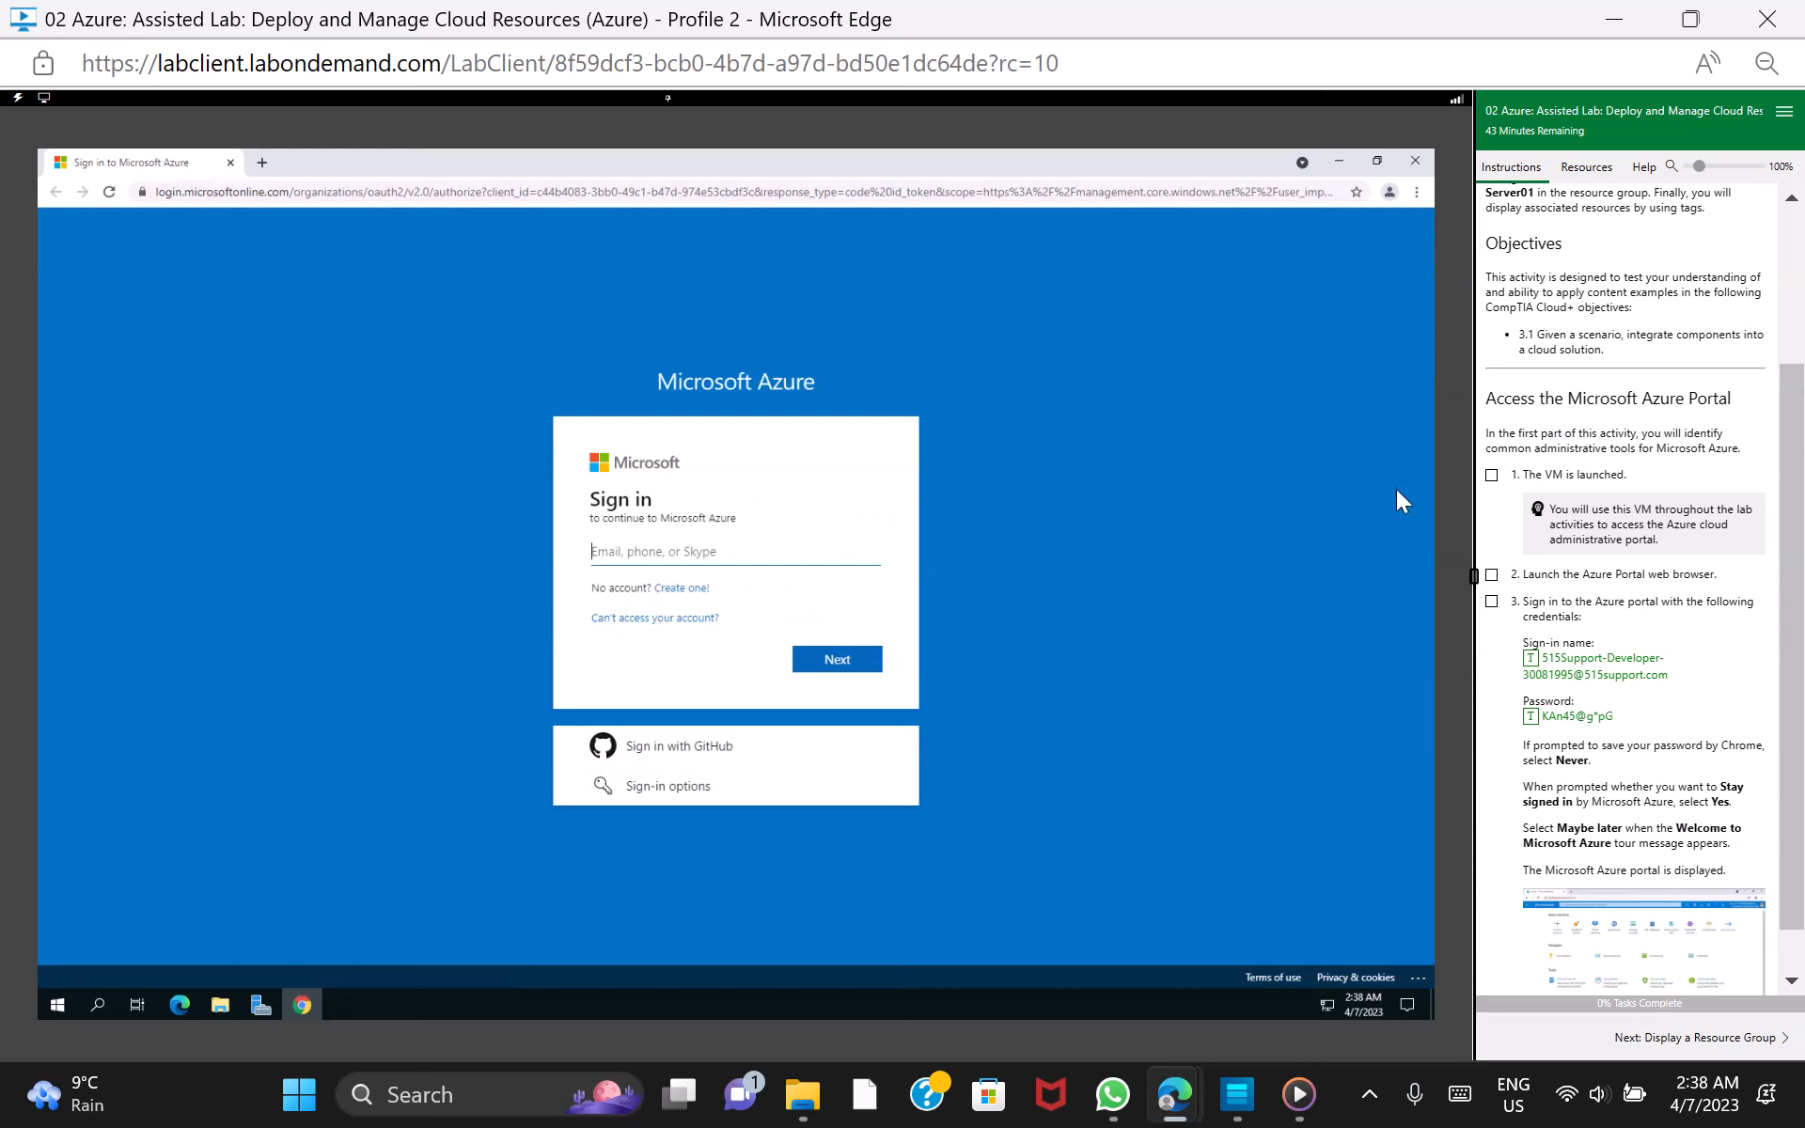
left_click(1492, 476)
left_click(1495, 575)
left_click(1491, 603)
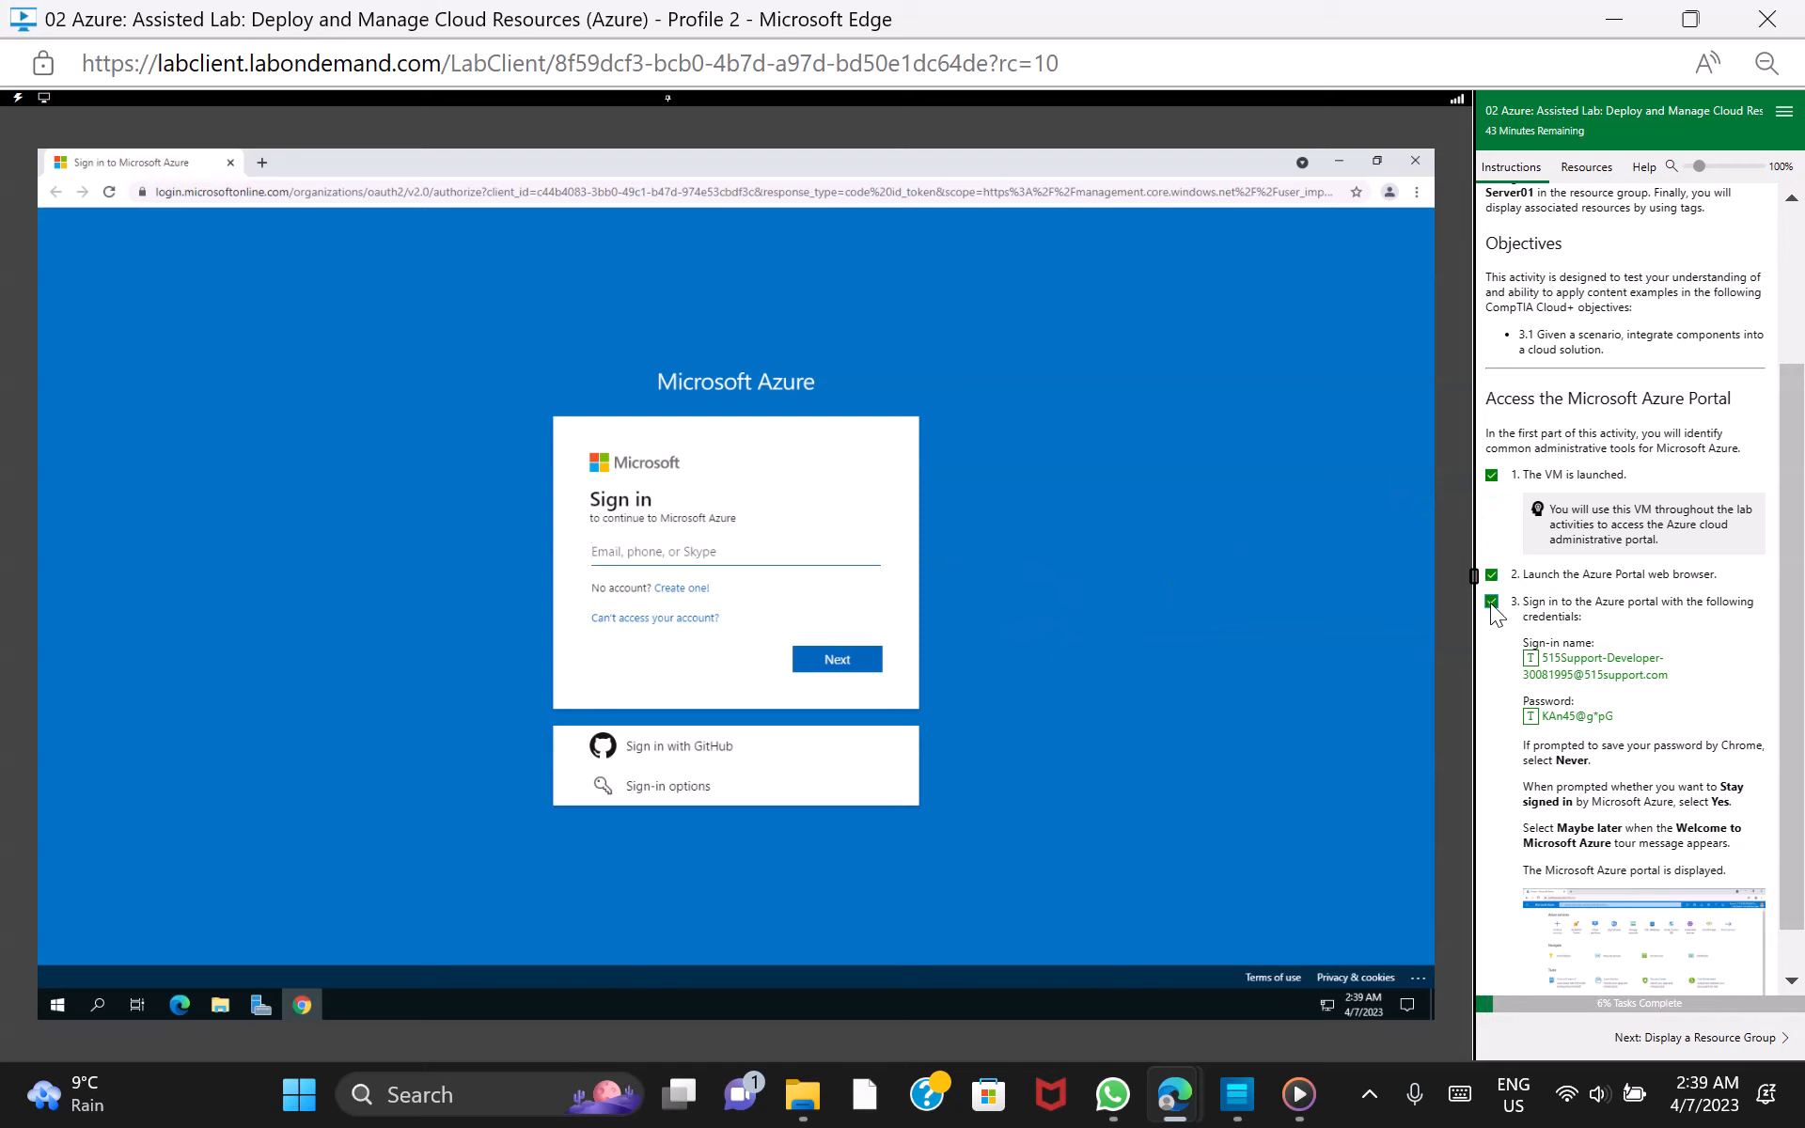
Sign in to Microsoft Azure with the lab's sign-in name and account password
left_click(1606, 662)
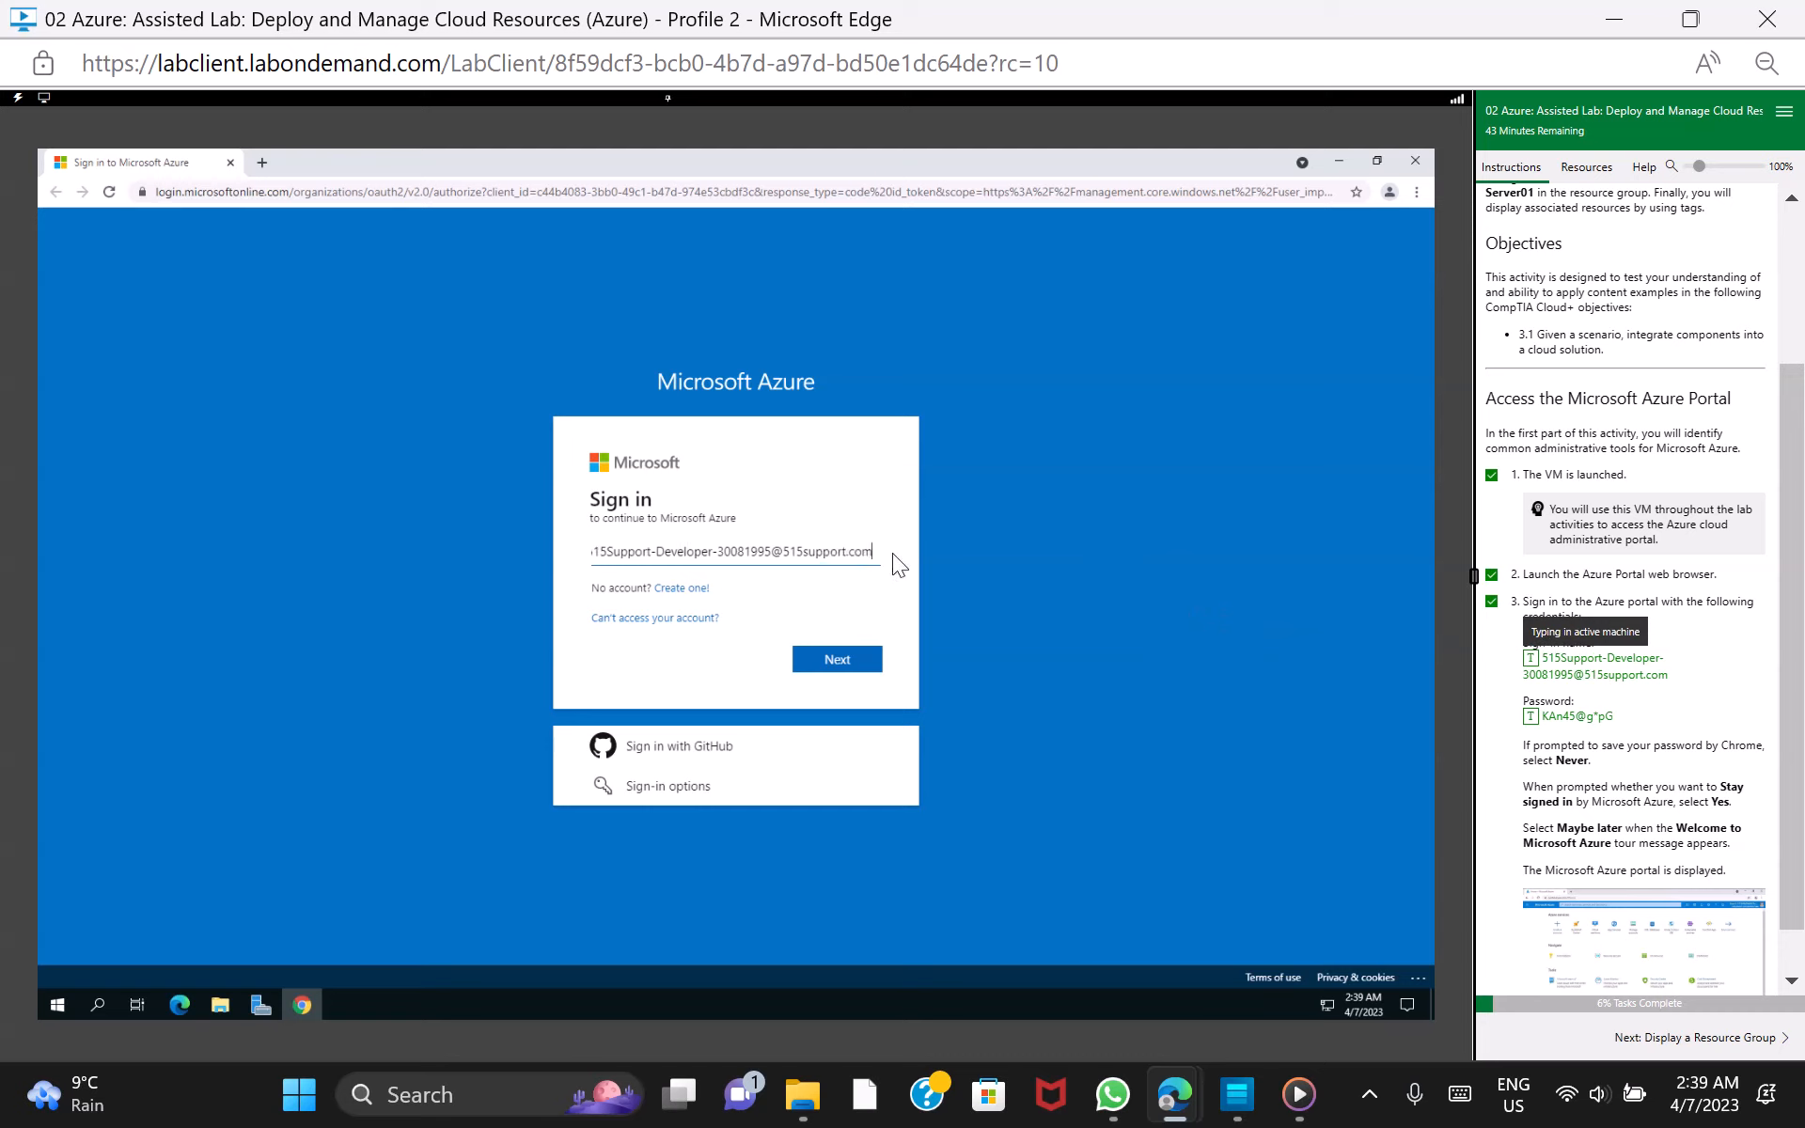
left_click(850, 662)
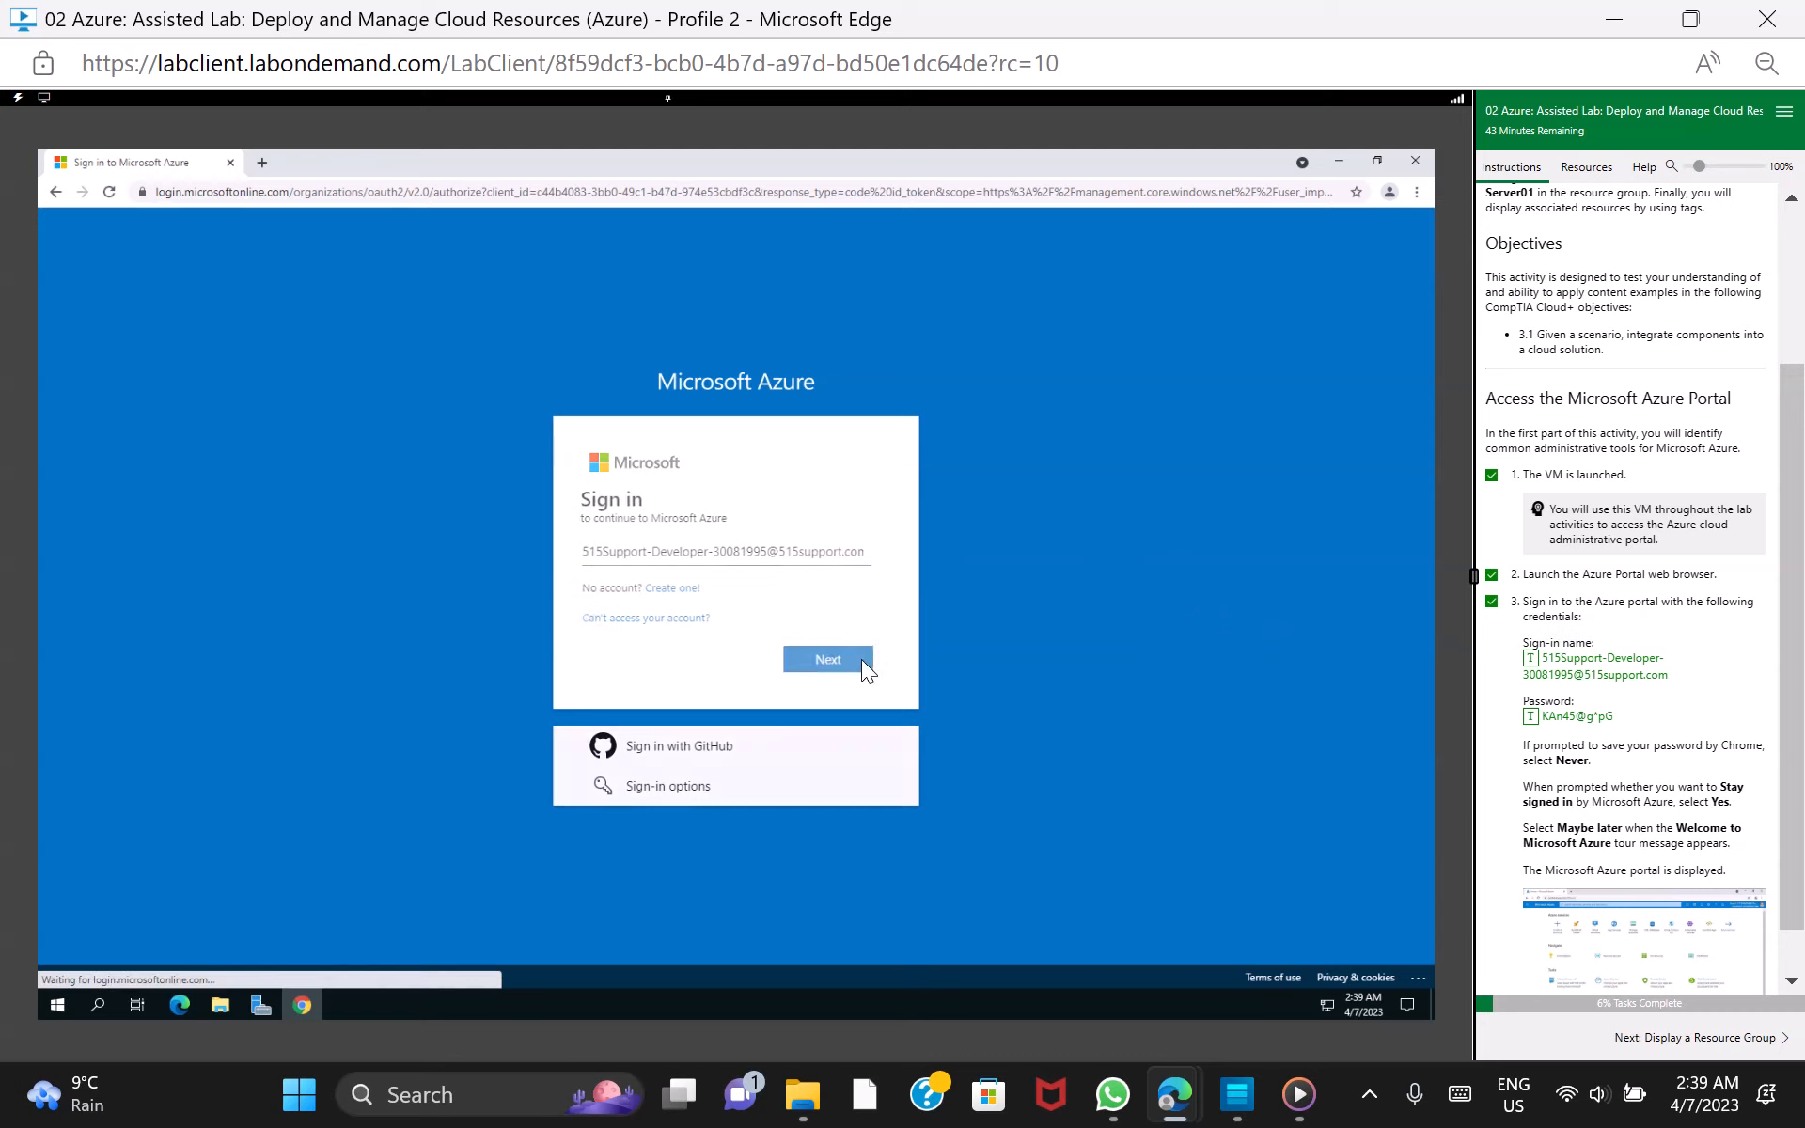
left_click(1587, 716)
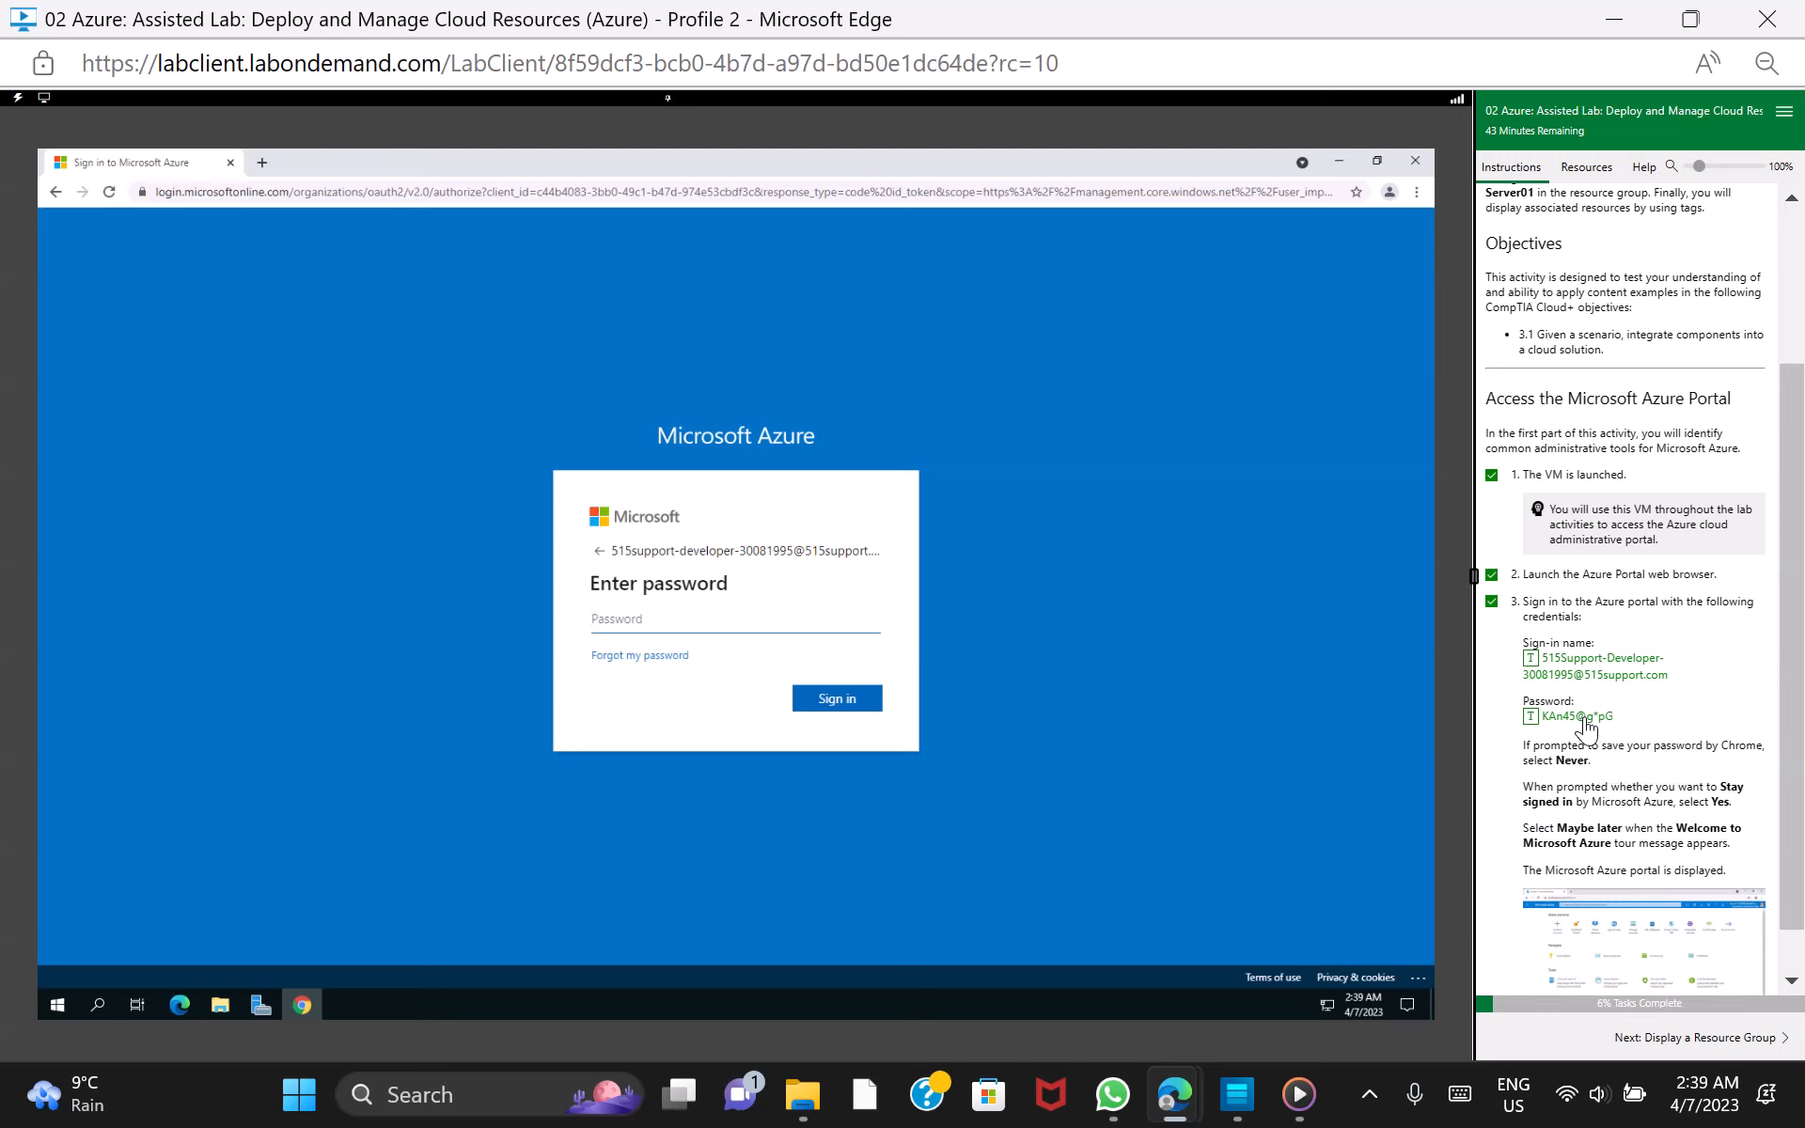
left_click(833, 700)
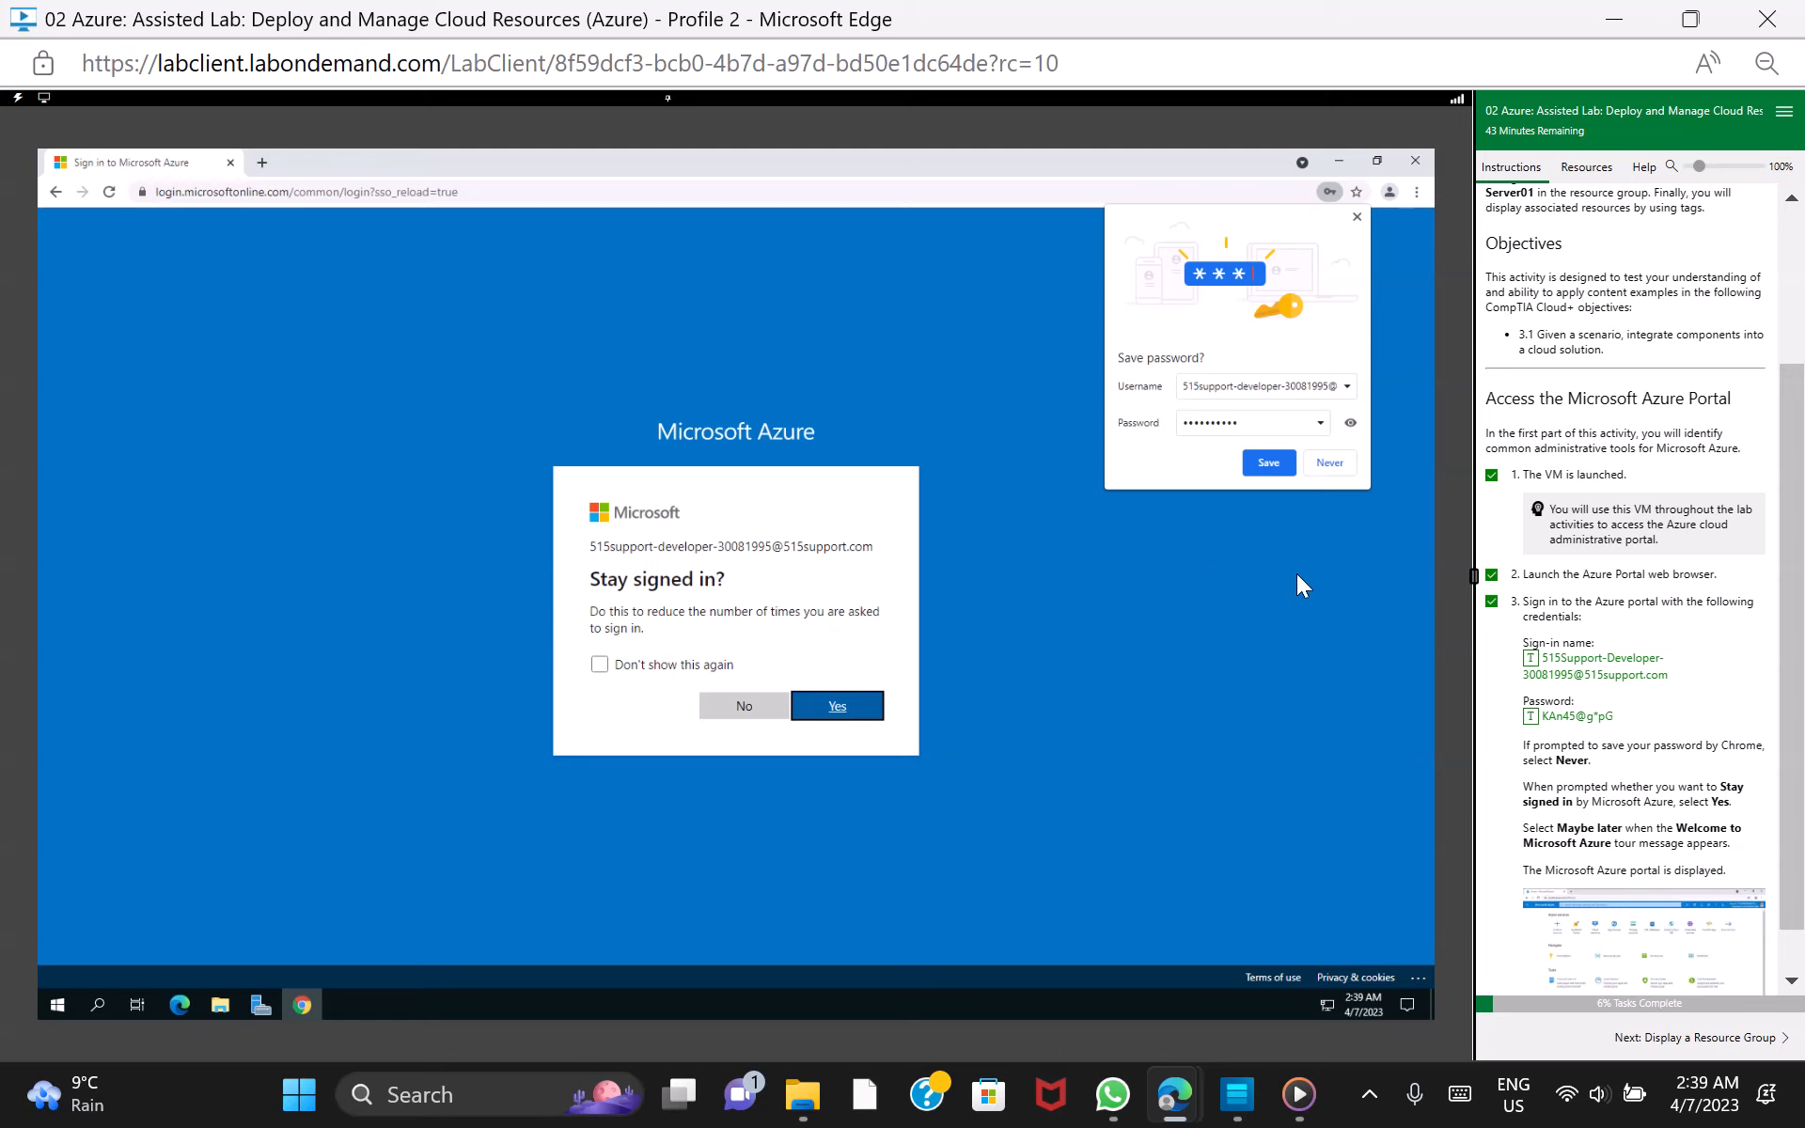
Answer the sign-in prompts with Never for saving the password, Yes for staying signed in, and Maybe later for the welcome tour
left_click(1339, 470)
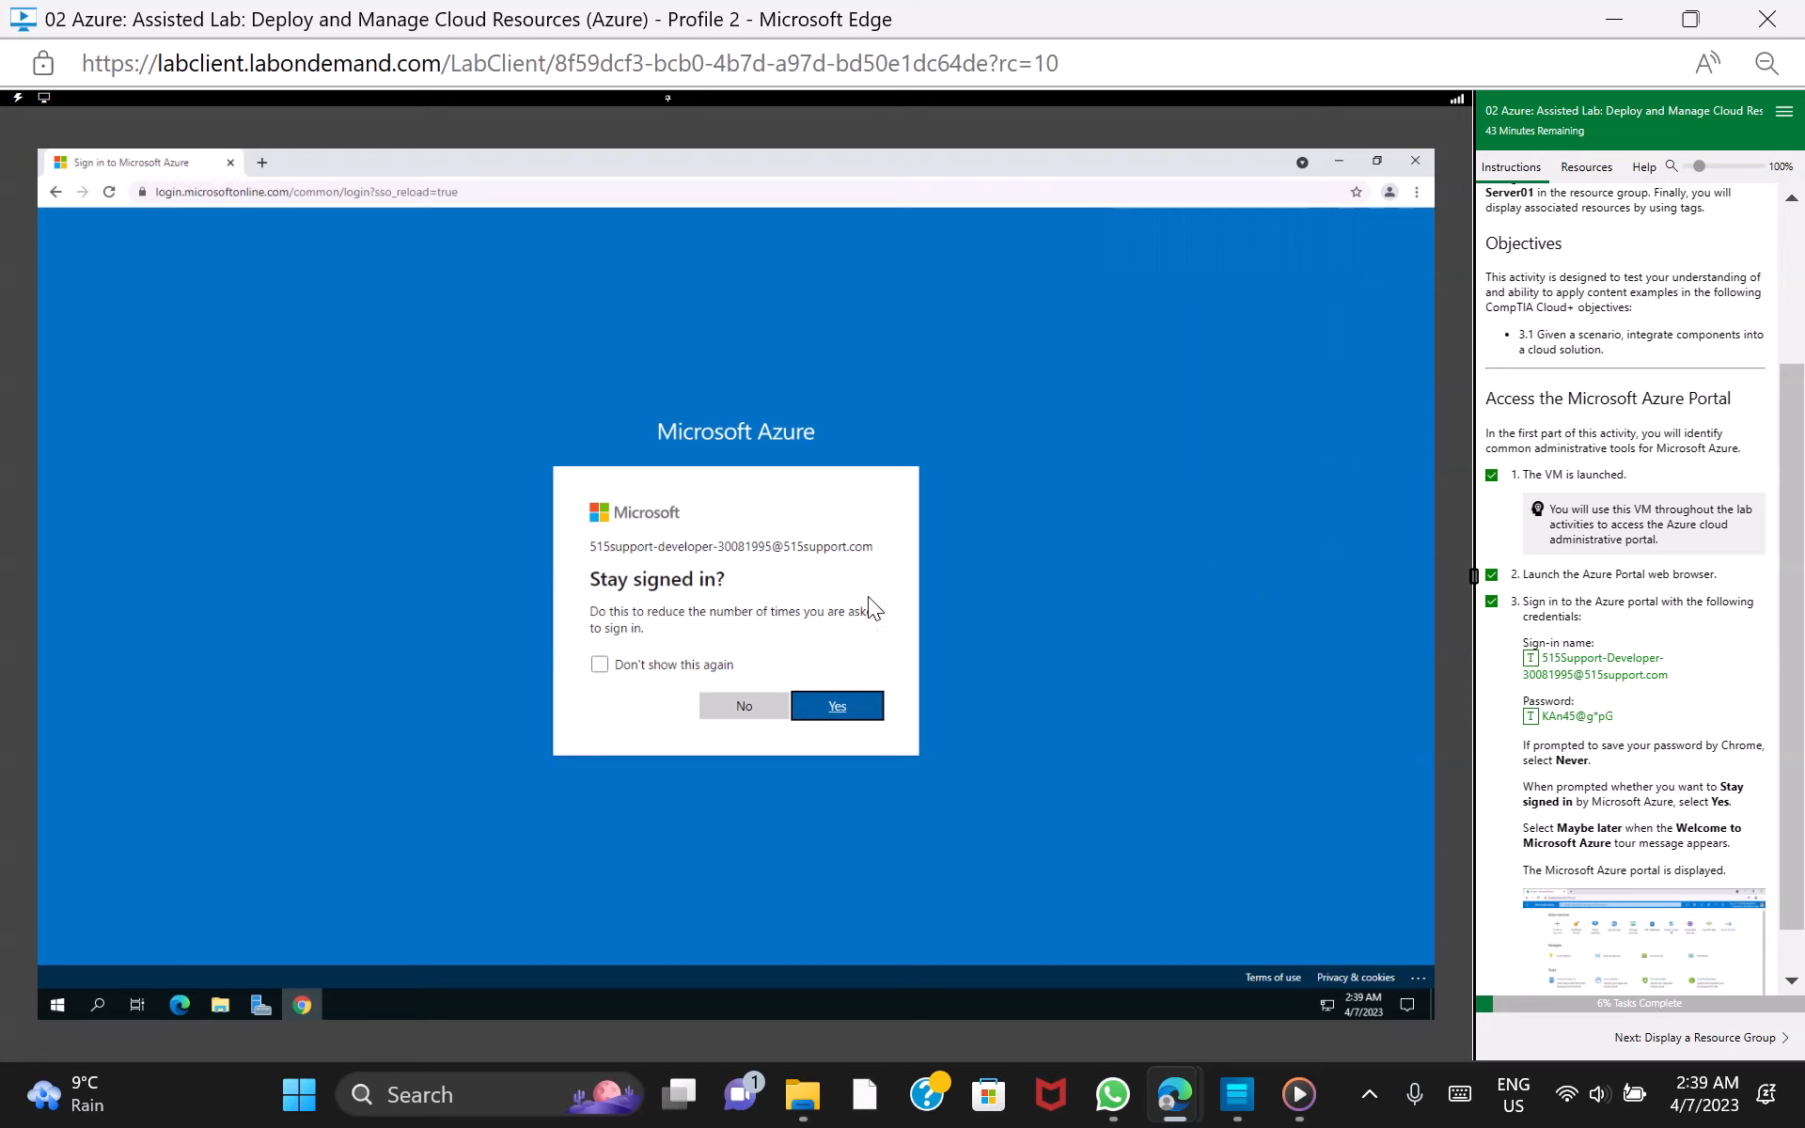
left_click(870, 707)
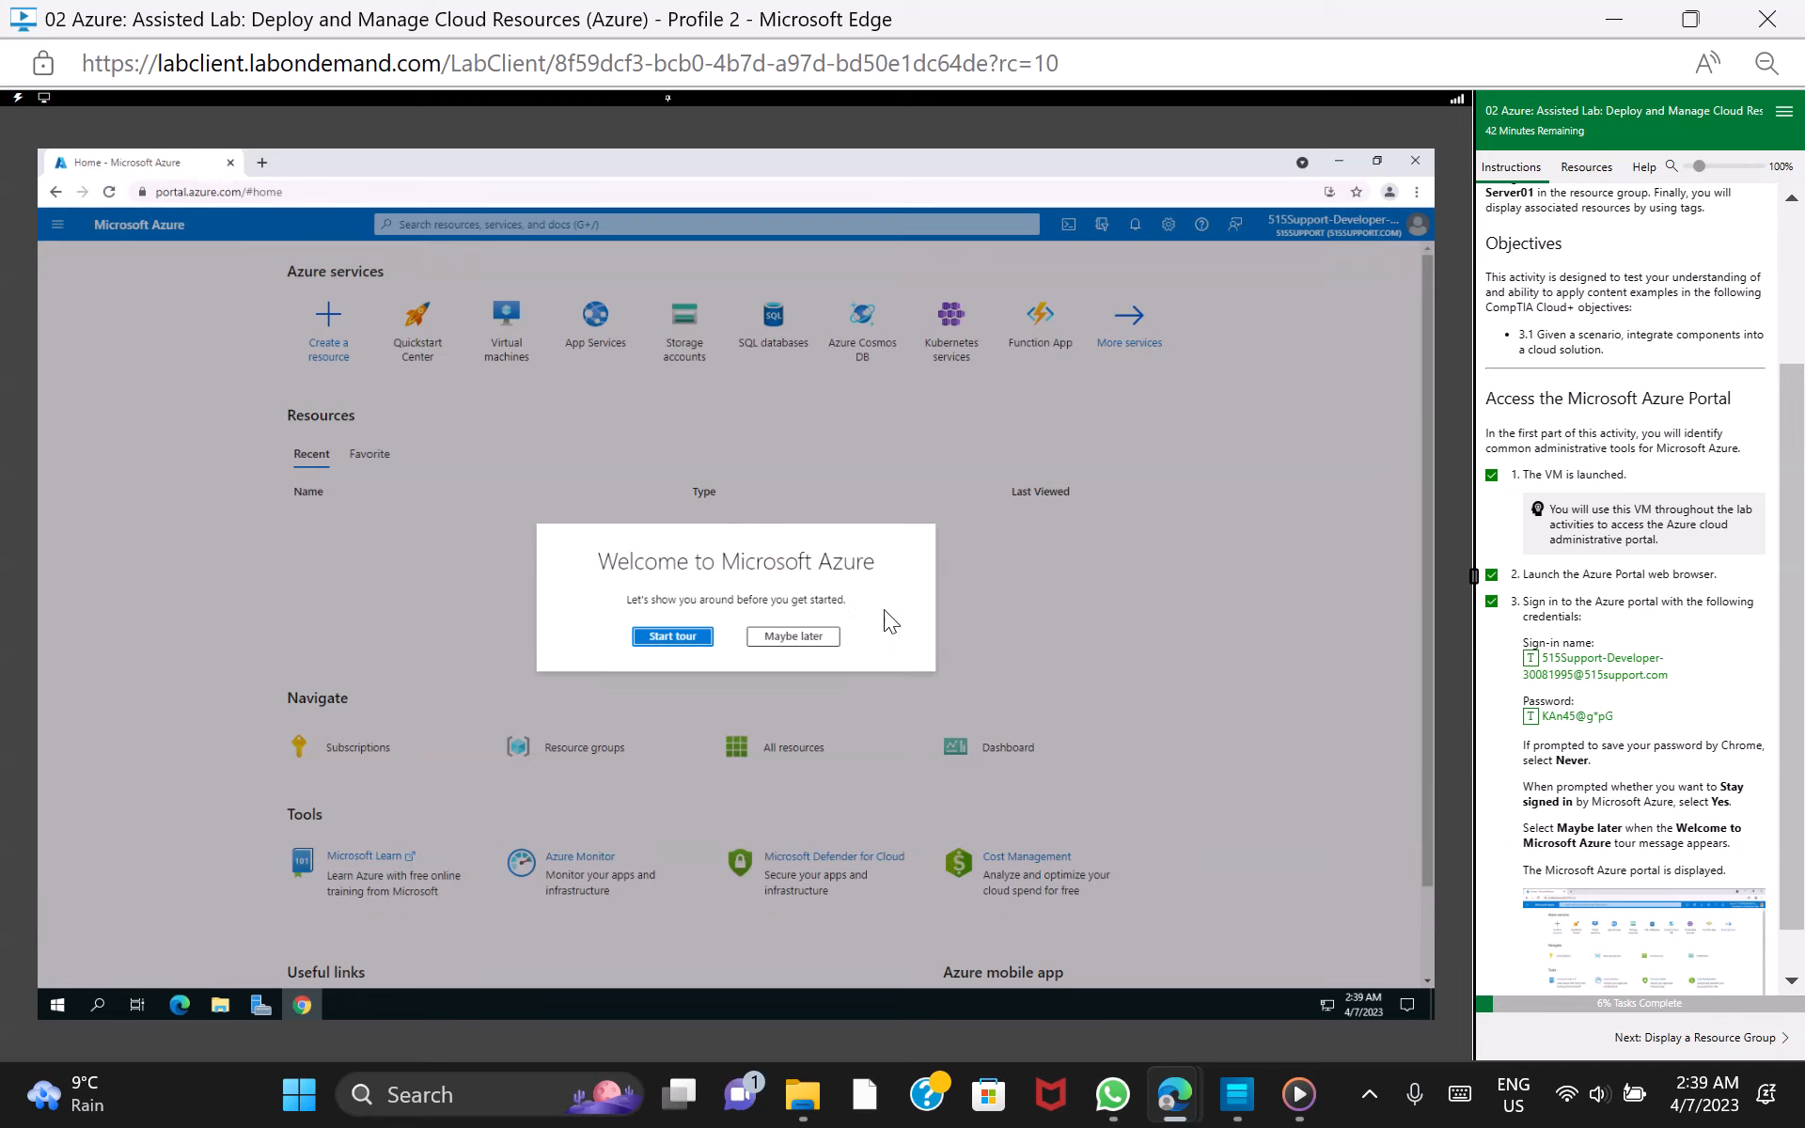
left_click(818, 639)
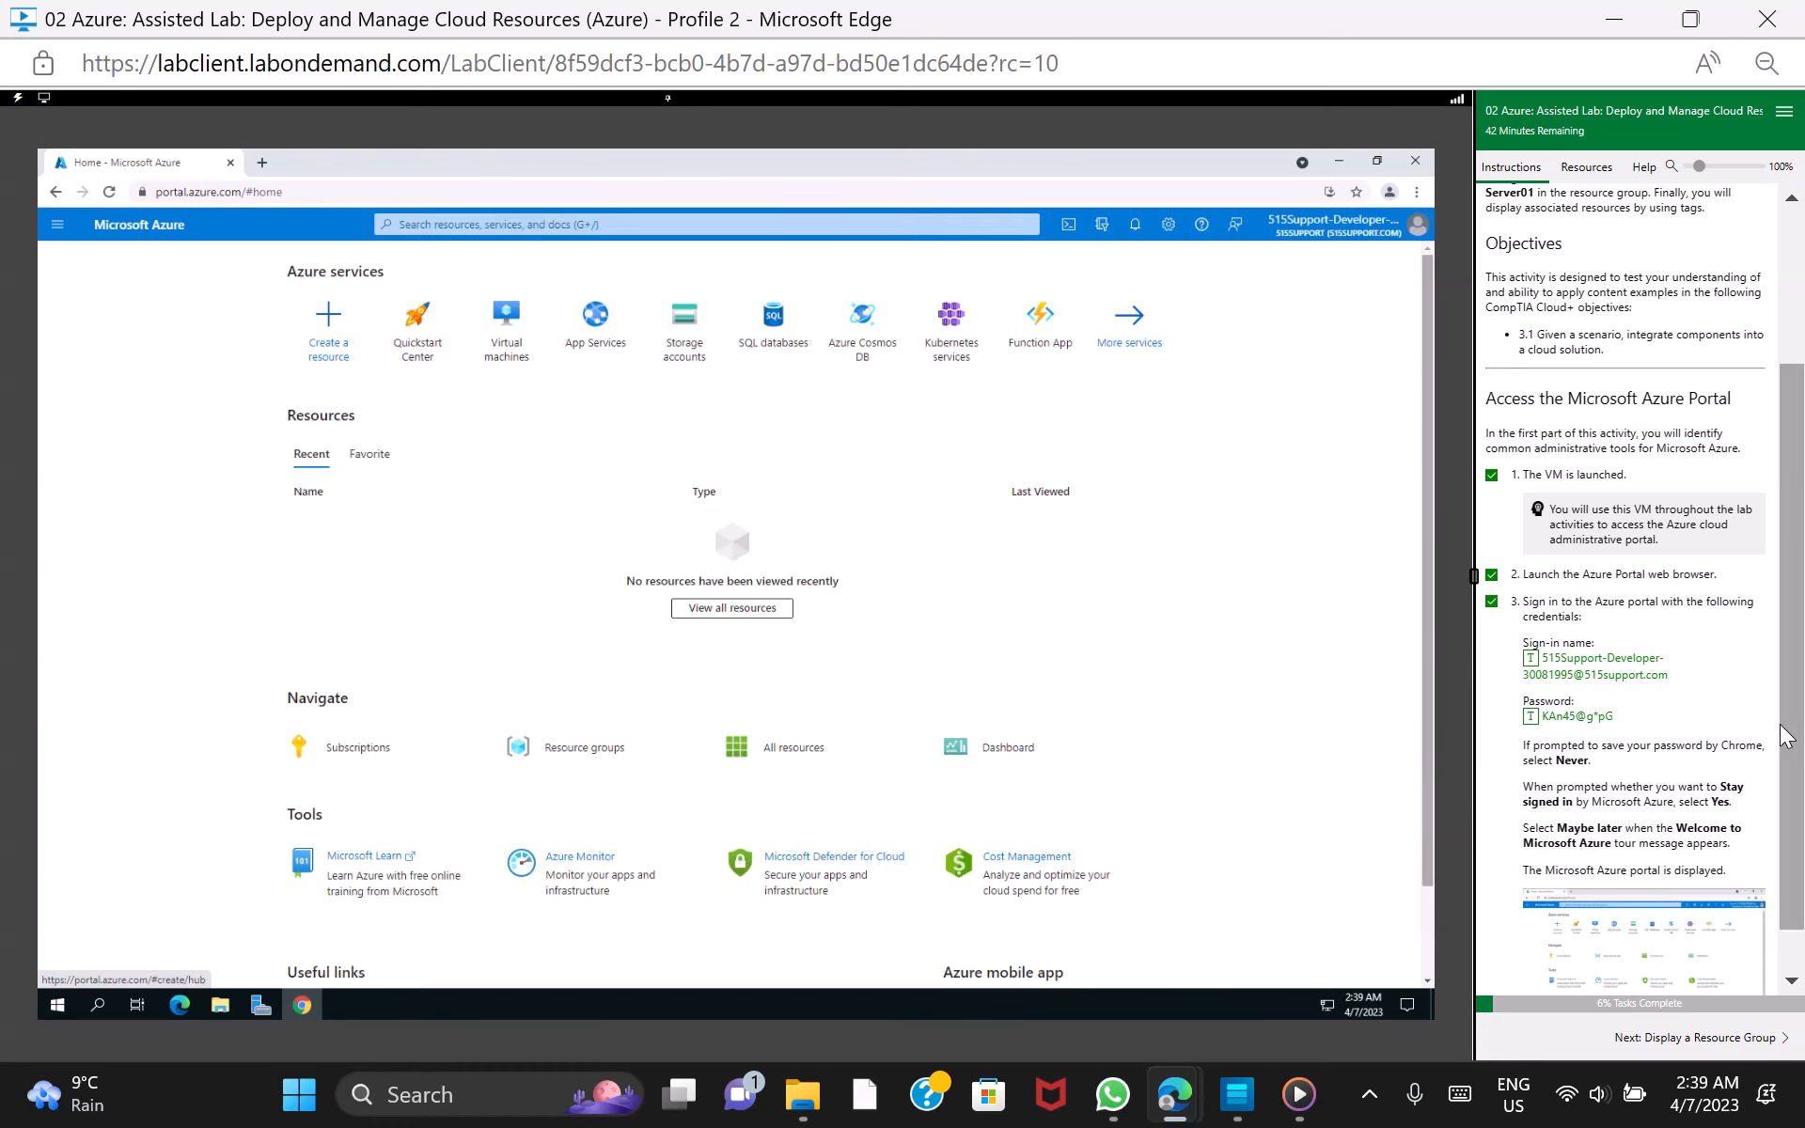
Advance the lab to Display a Resource Group, open All services in the portal, and mark tasks 1 and 2 as done
left_click_drag(1793, 703, 1793, 857)
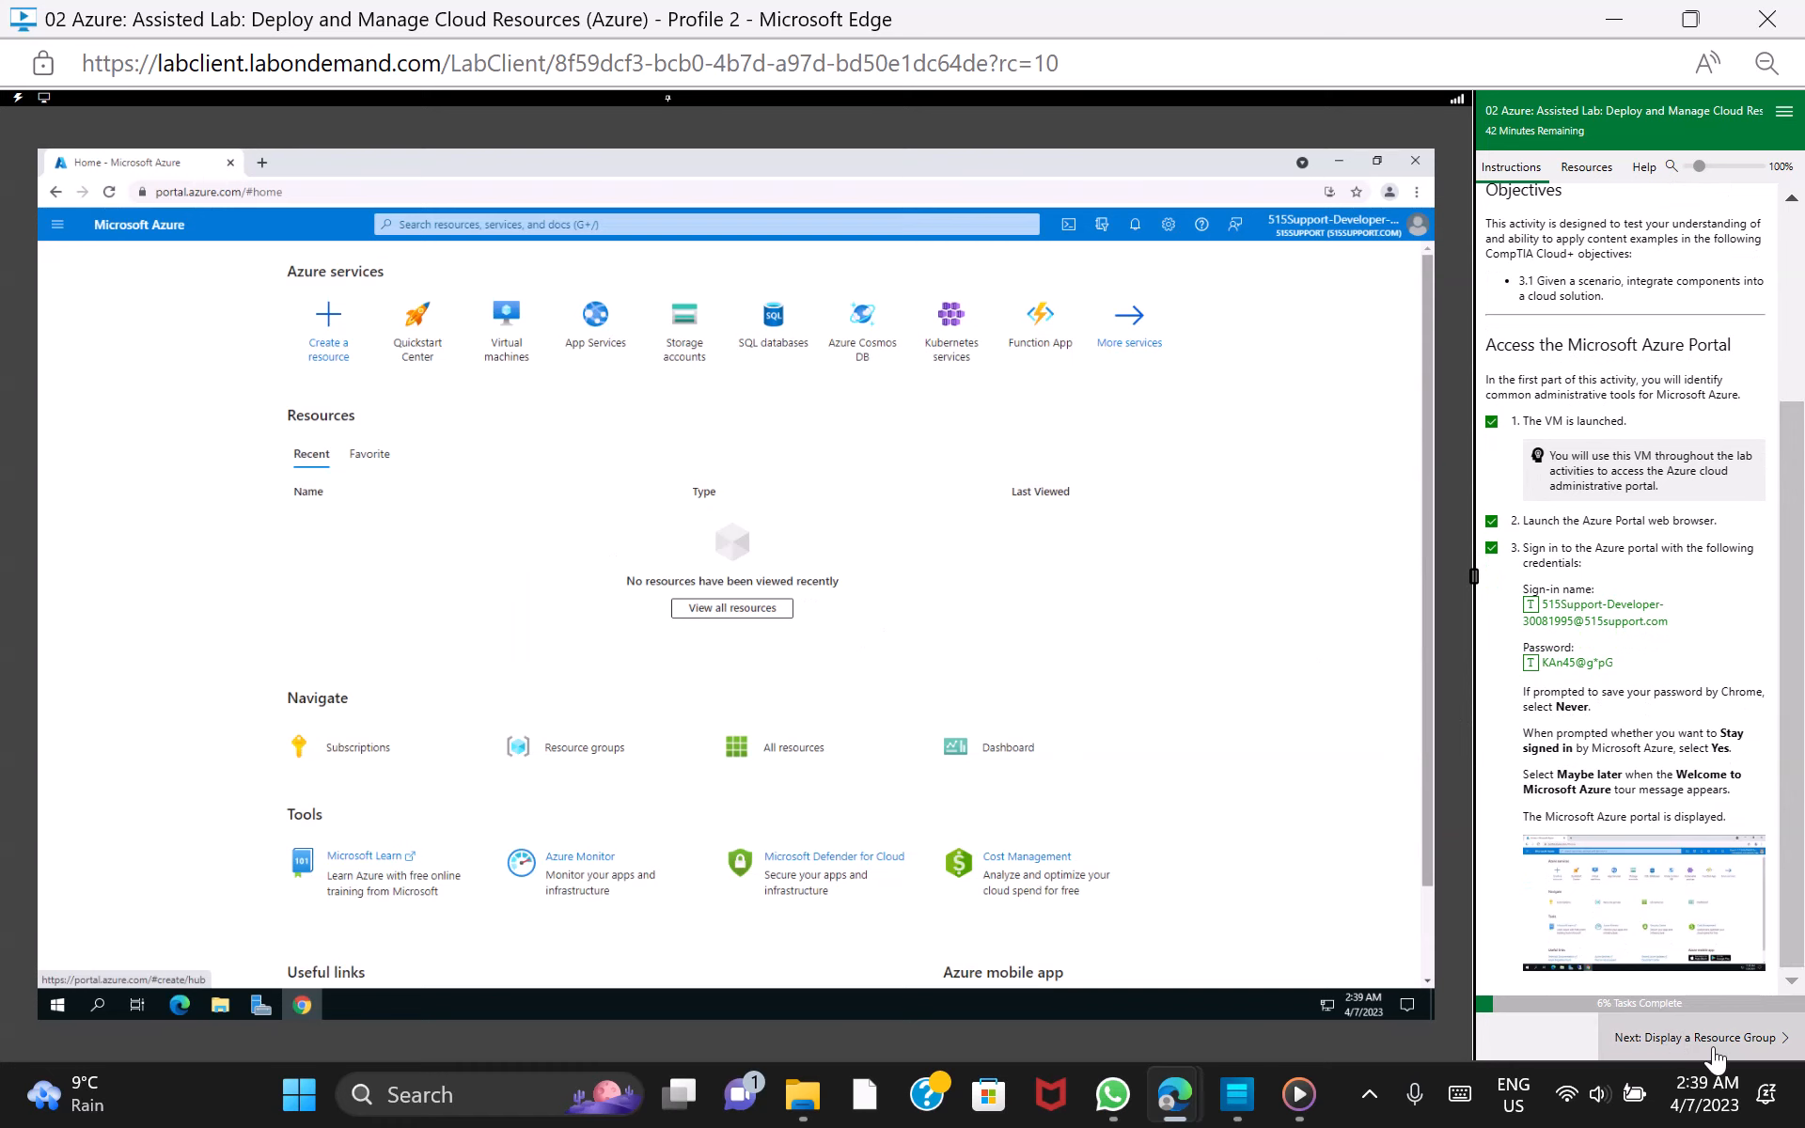
left_click(1678, 1039)
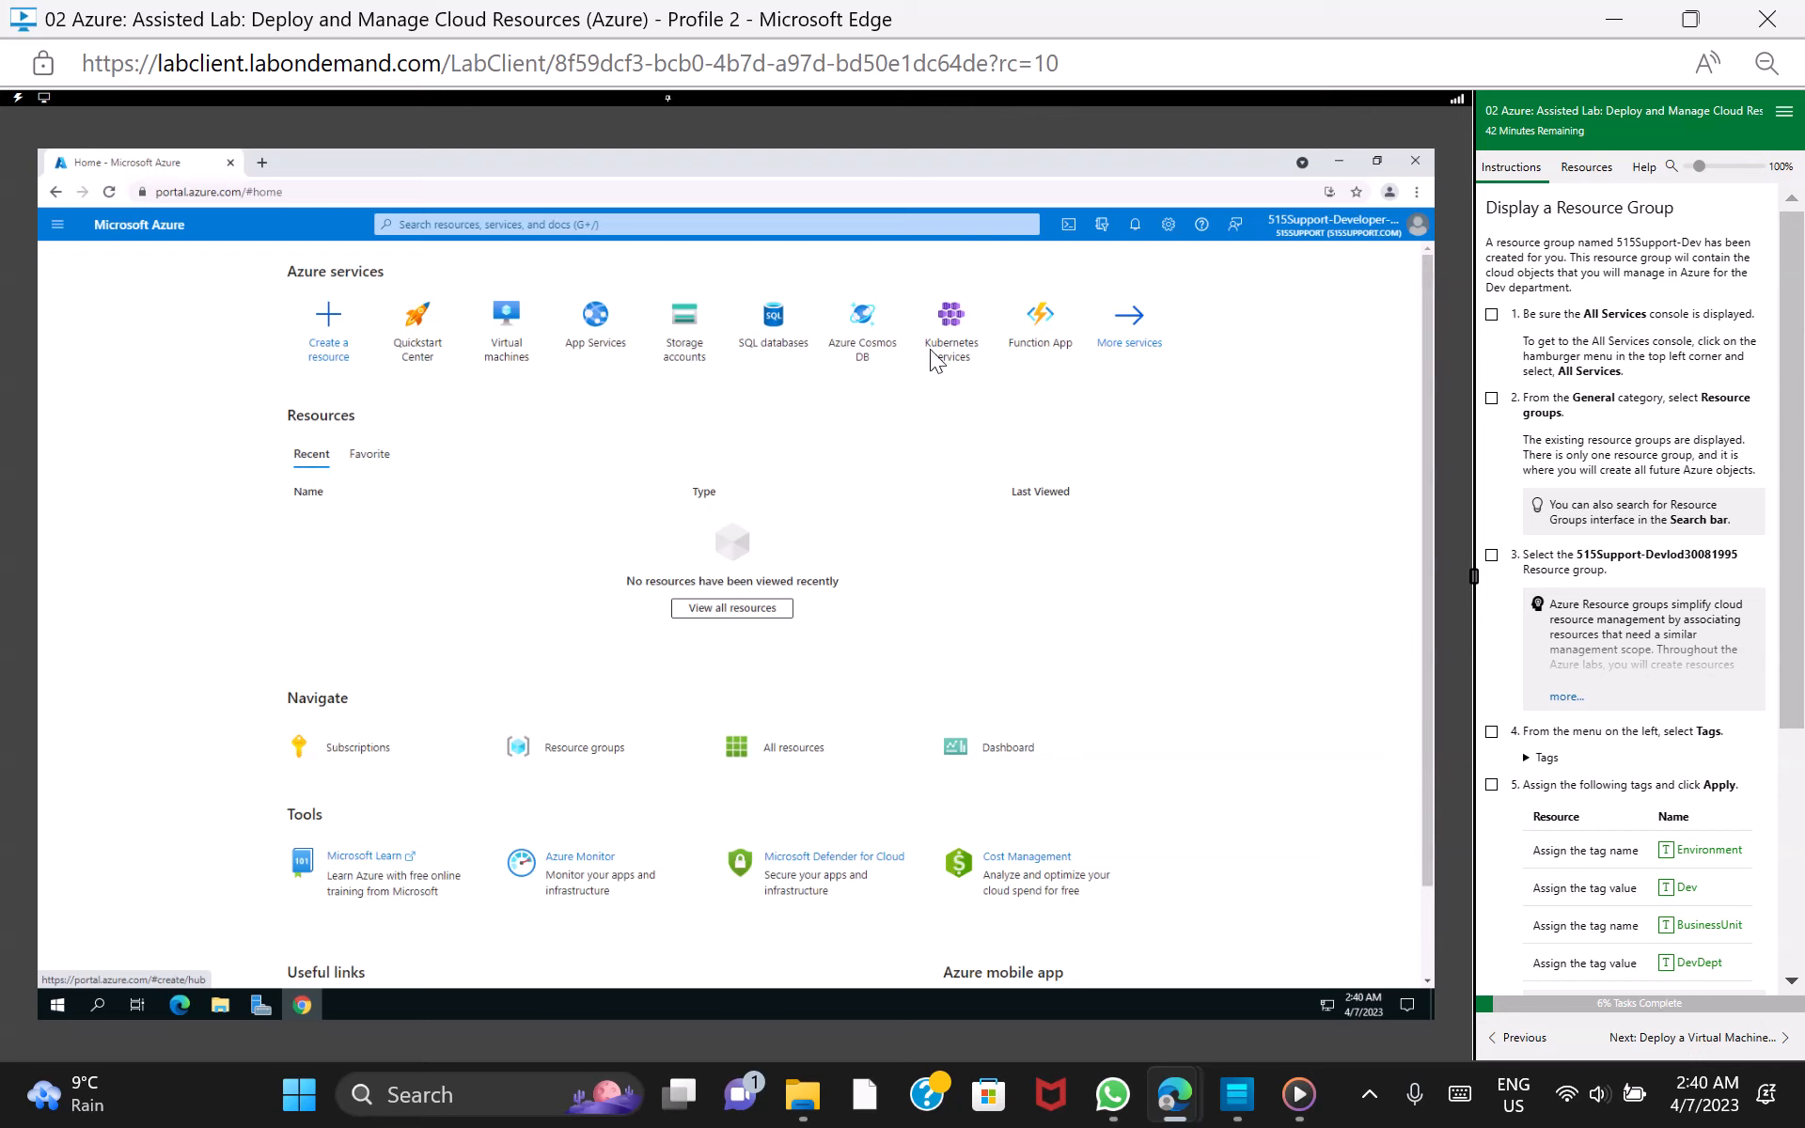
left_click(57, 230)
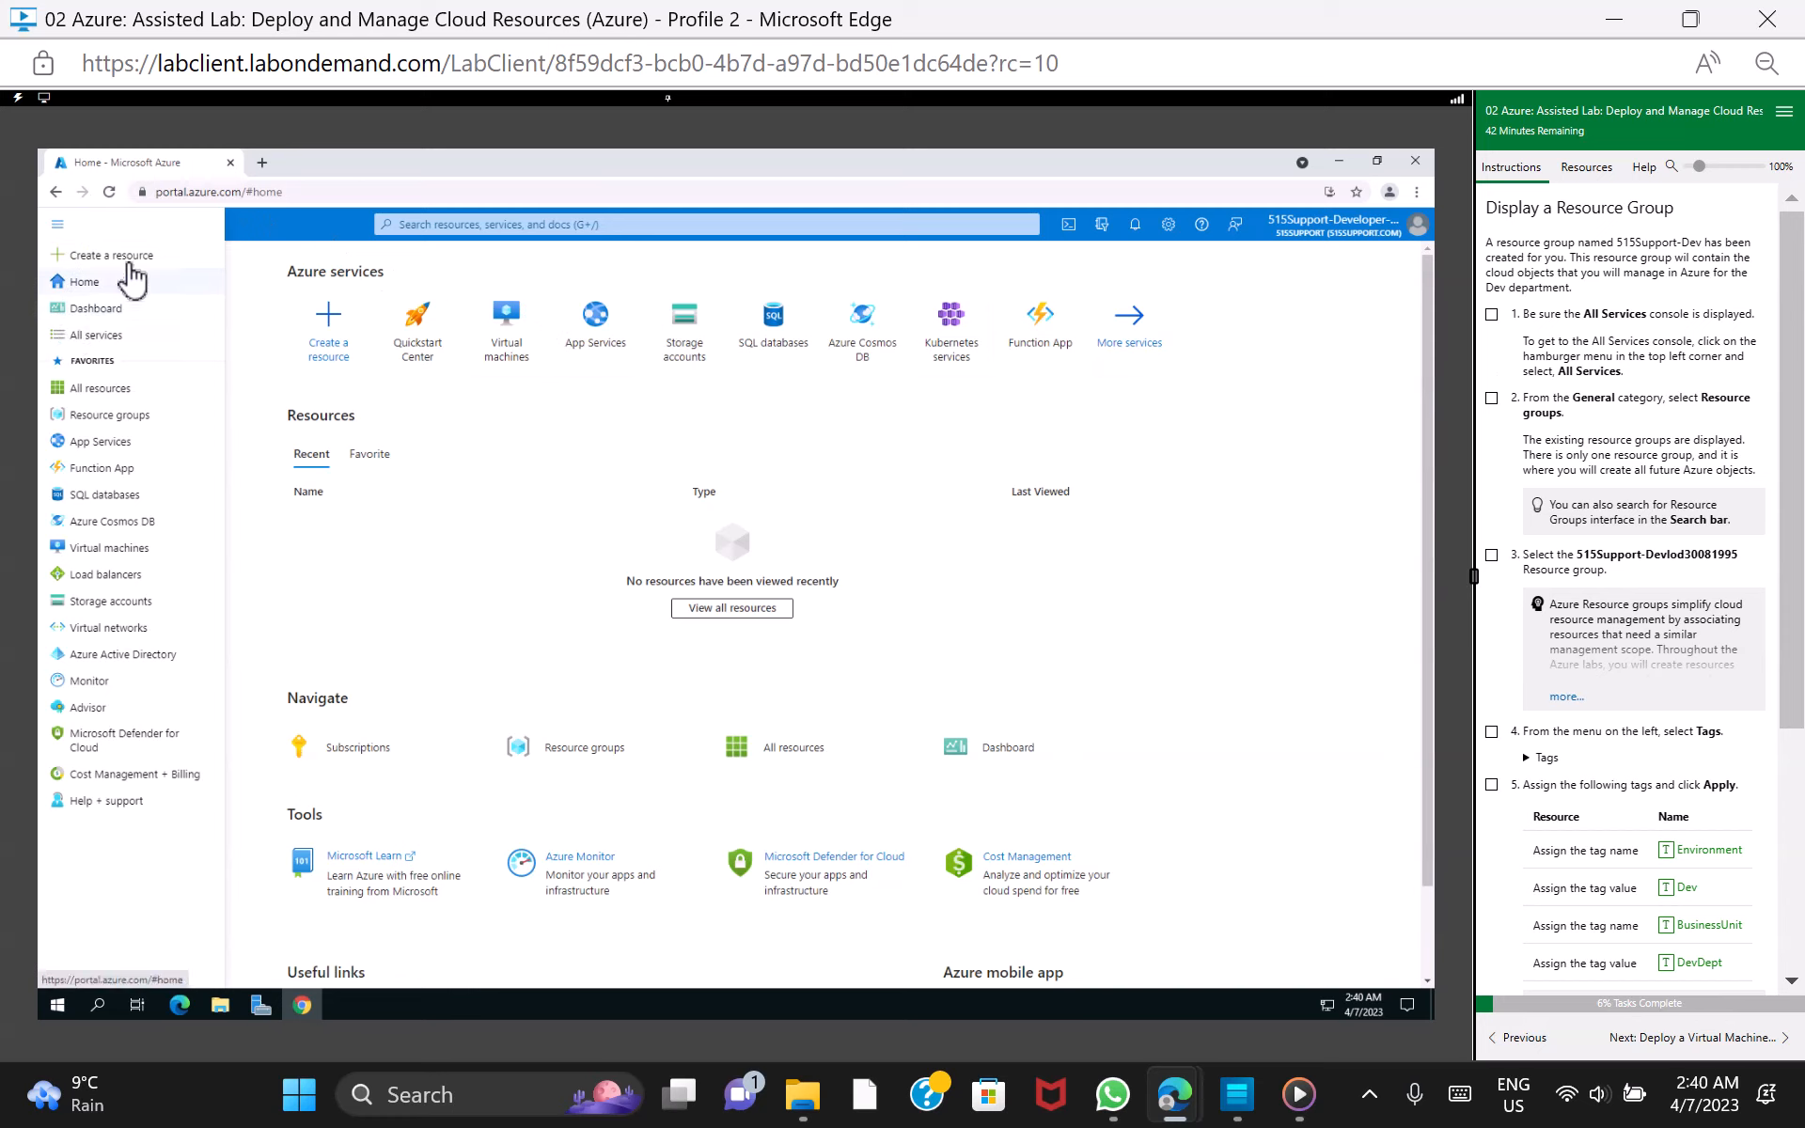
left_click(100, 337)
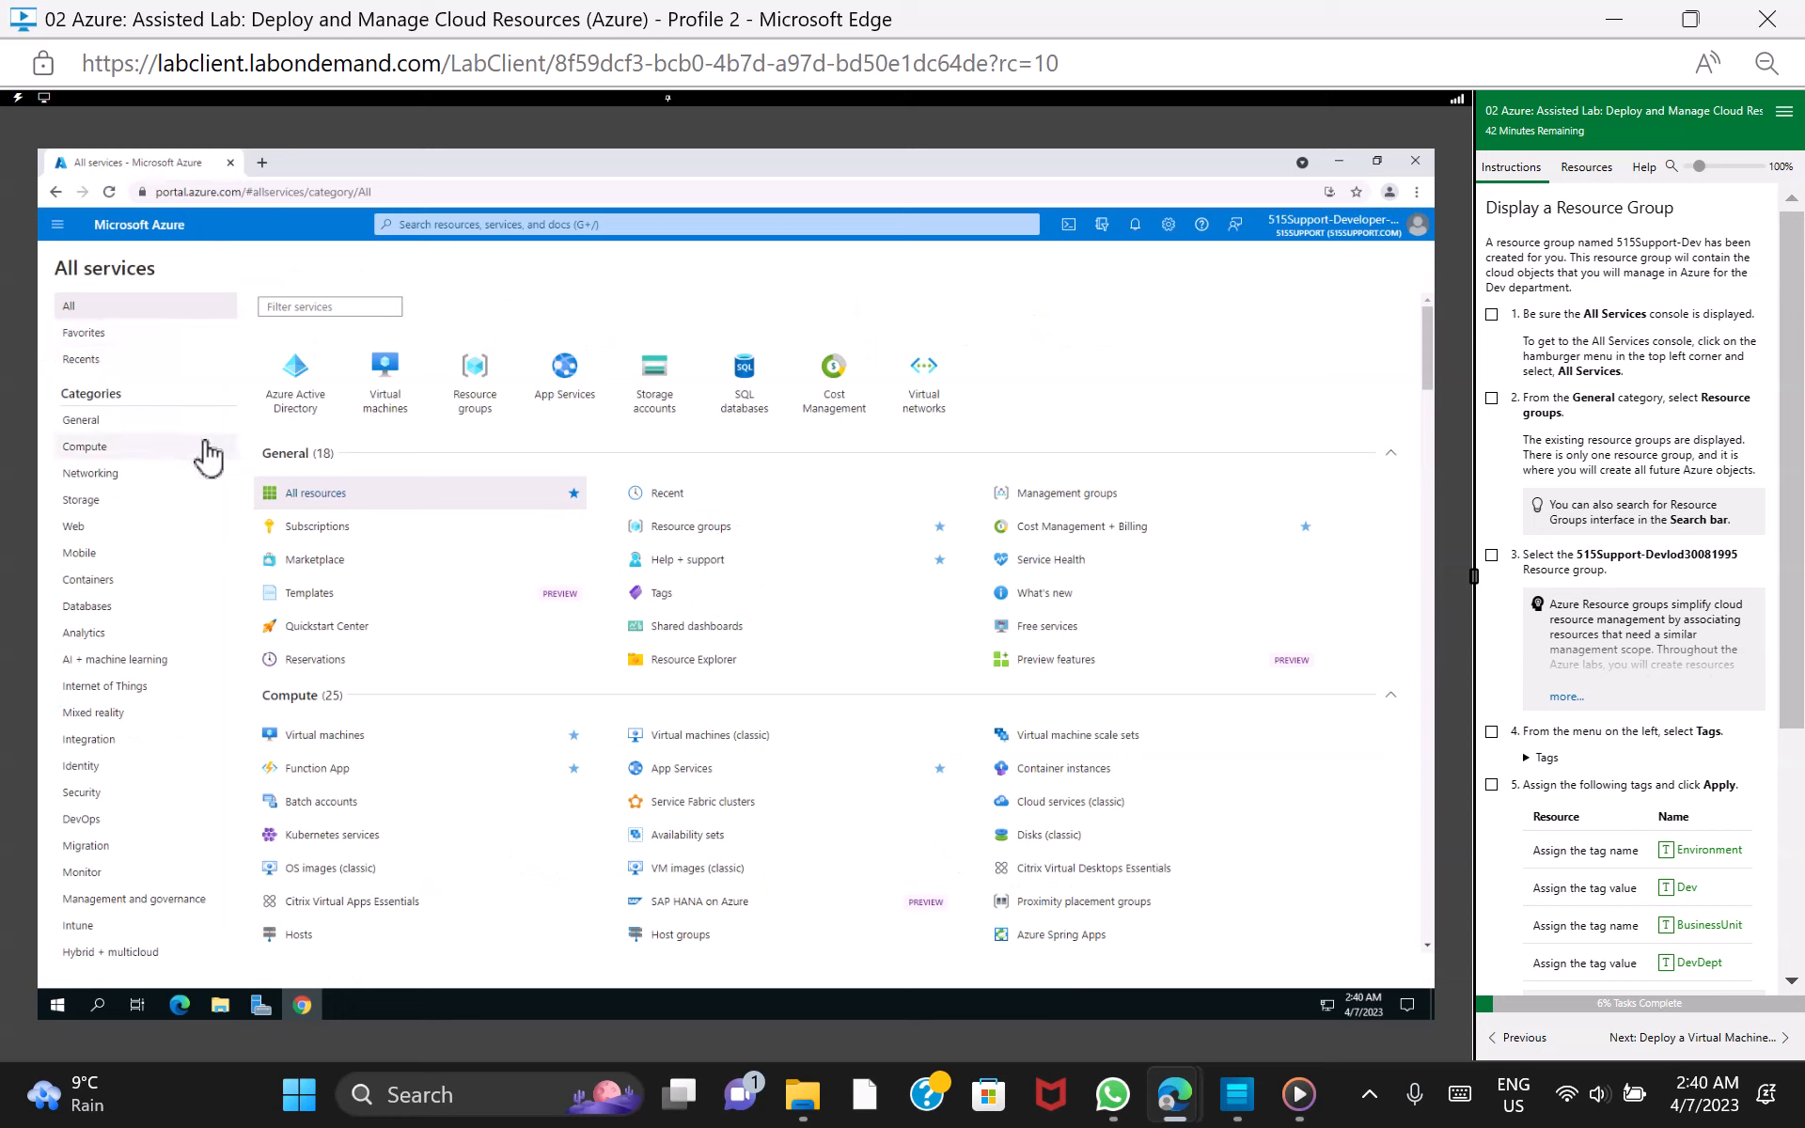
left_click(1491, 314)
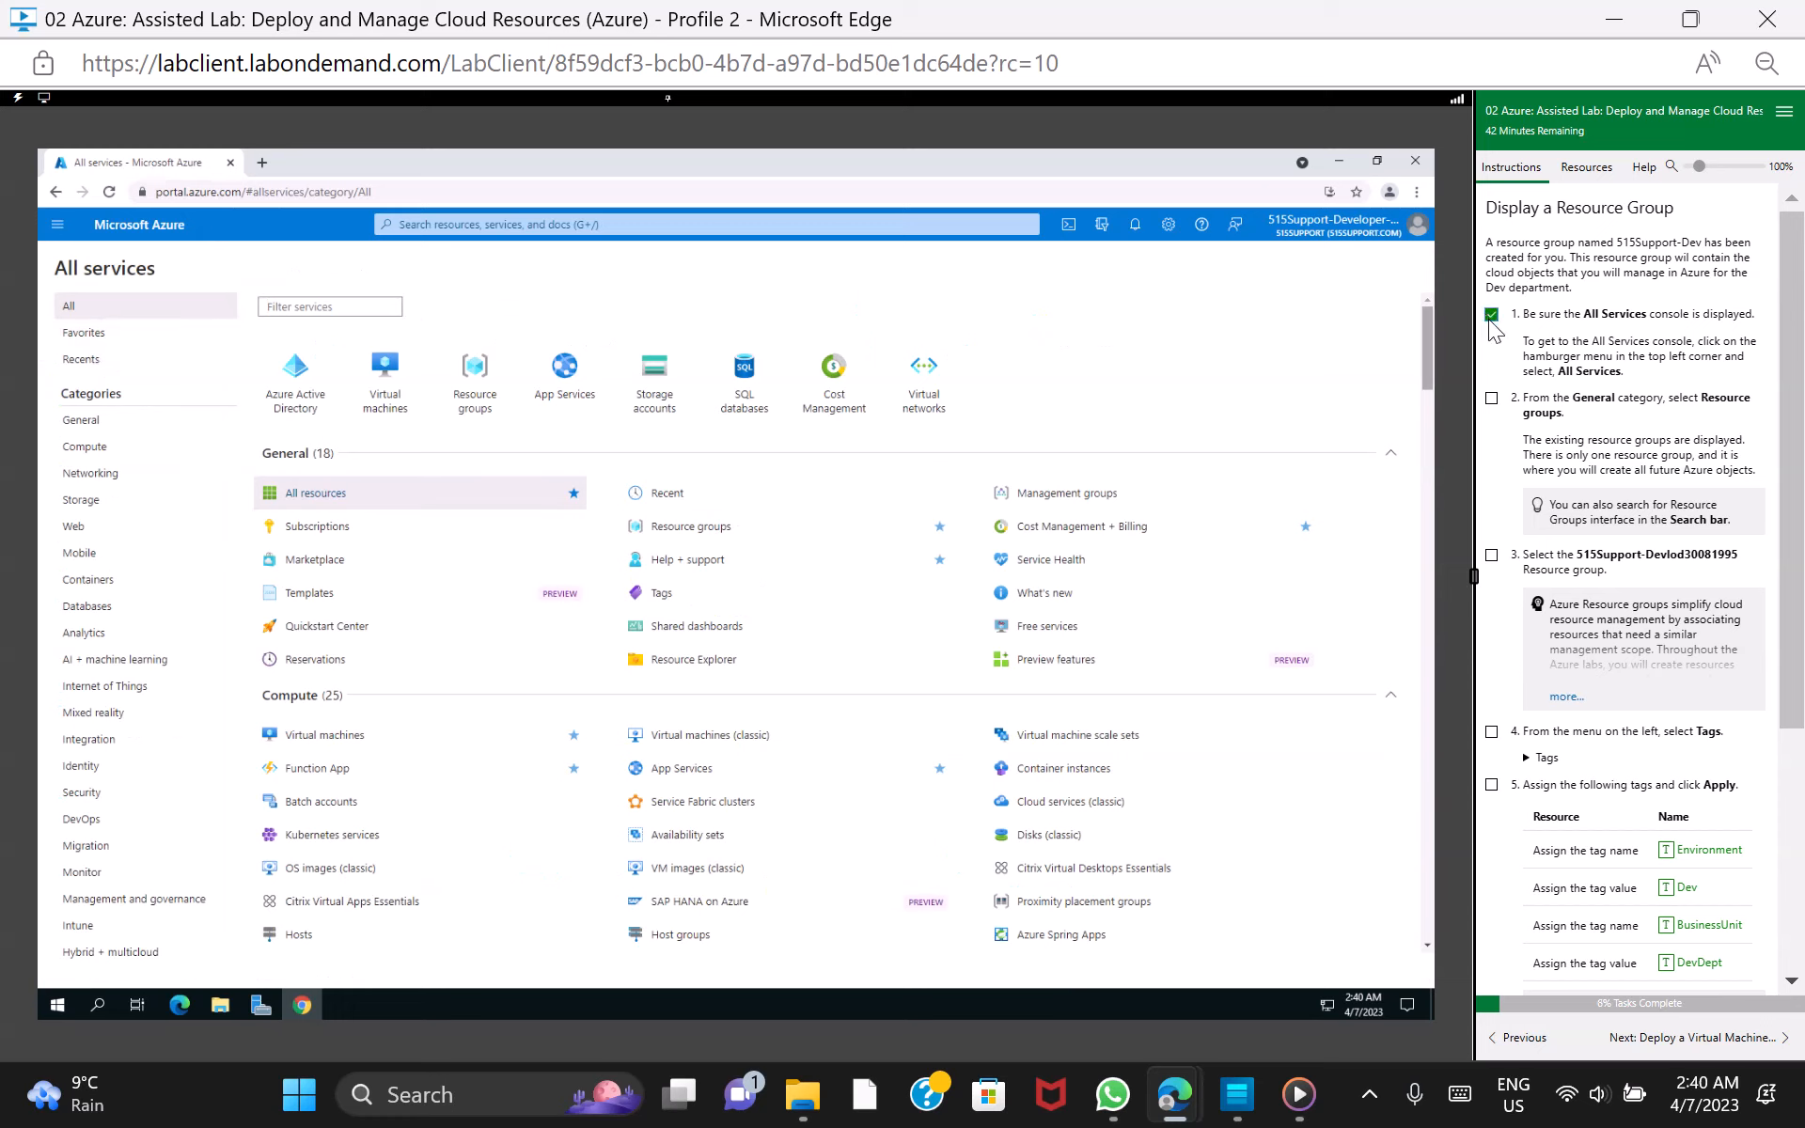
left_click(1492, 399)
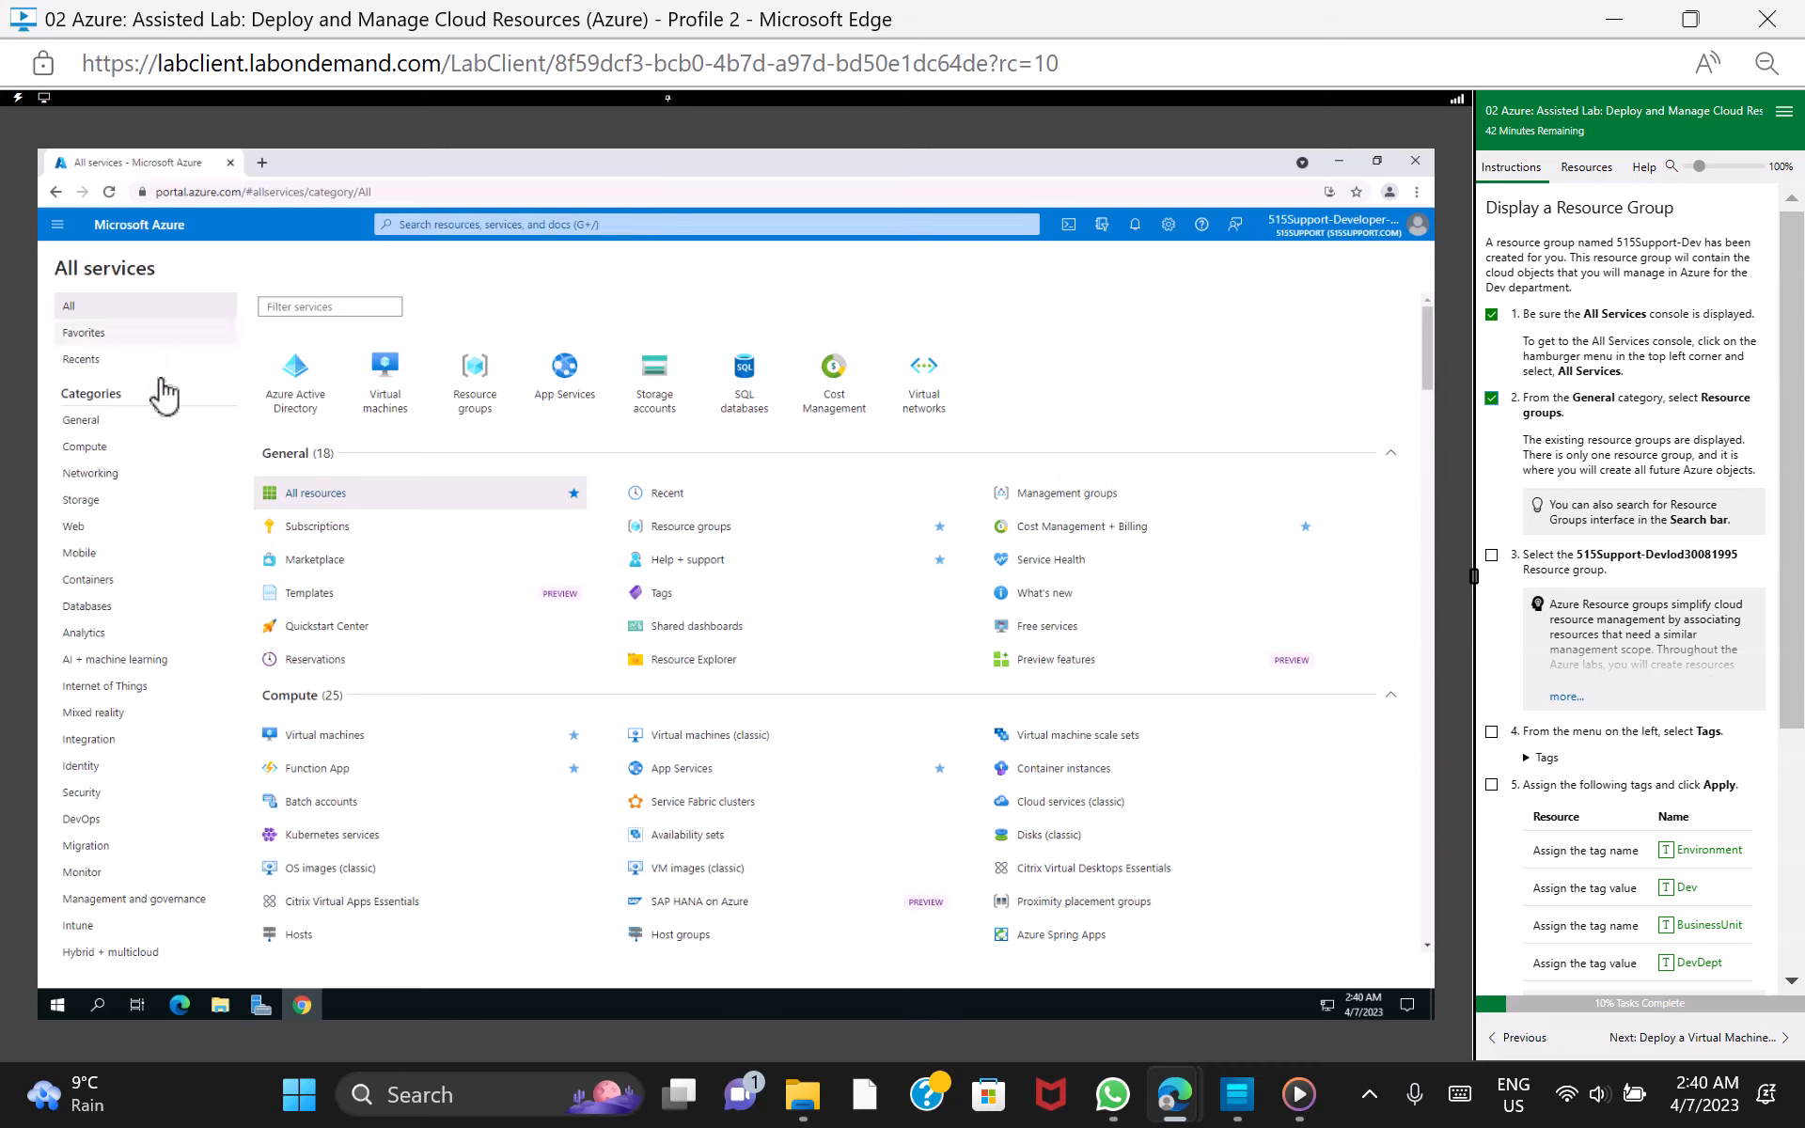
Open Resource groups from the General category and dismiss its introductory tips
left_click(106, 423)
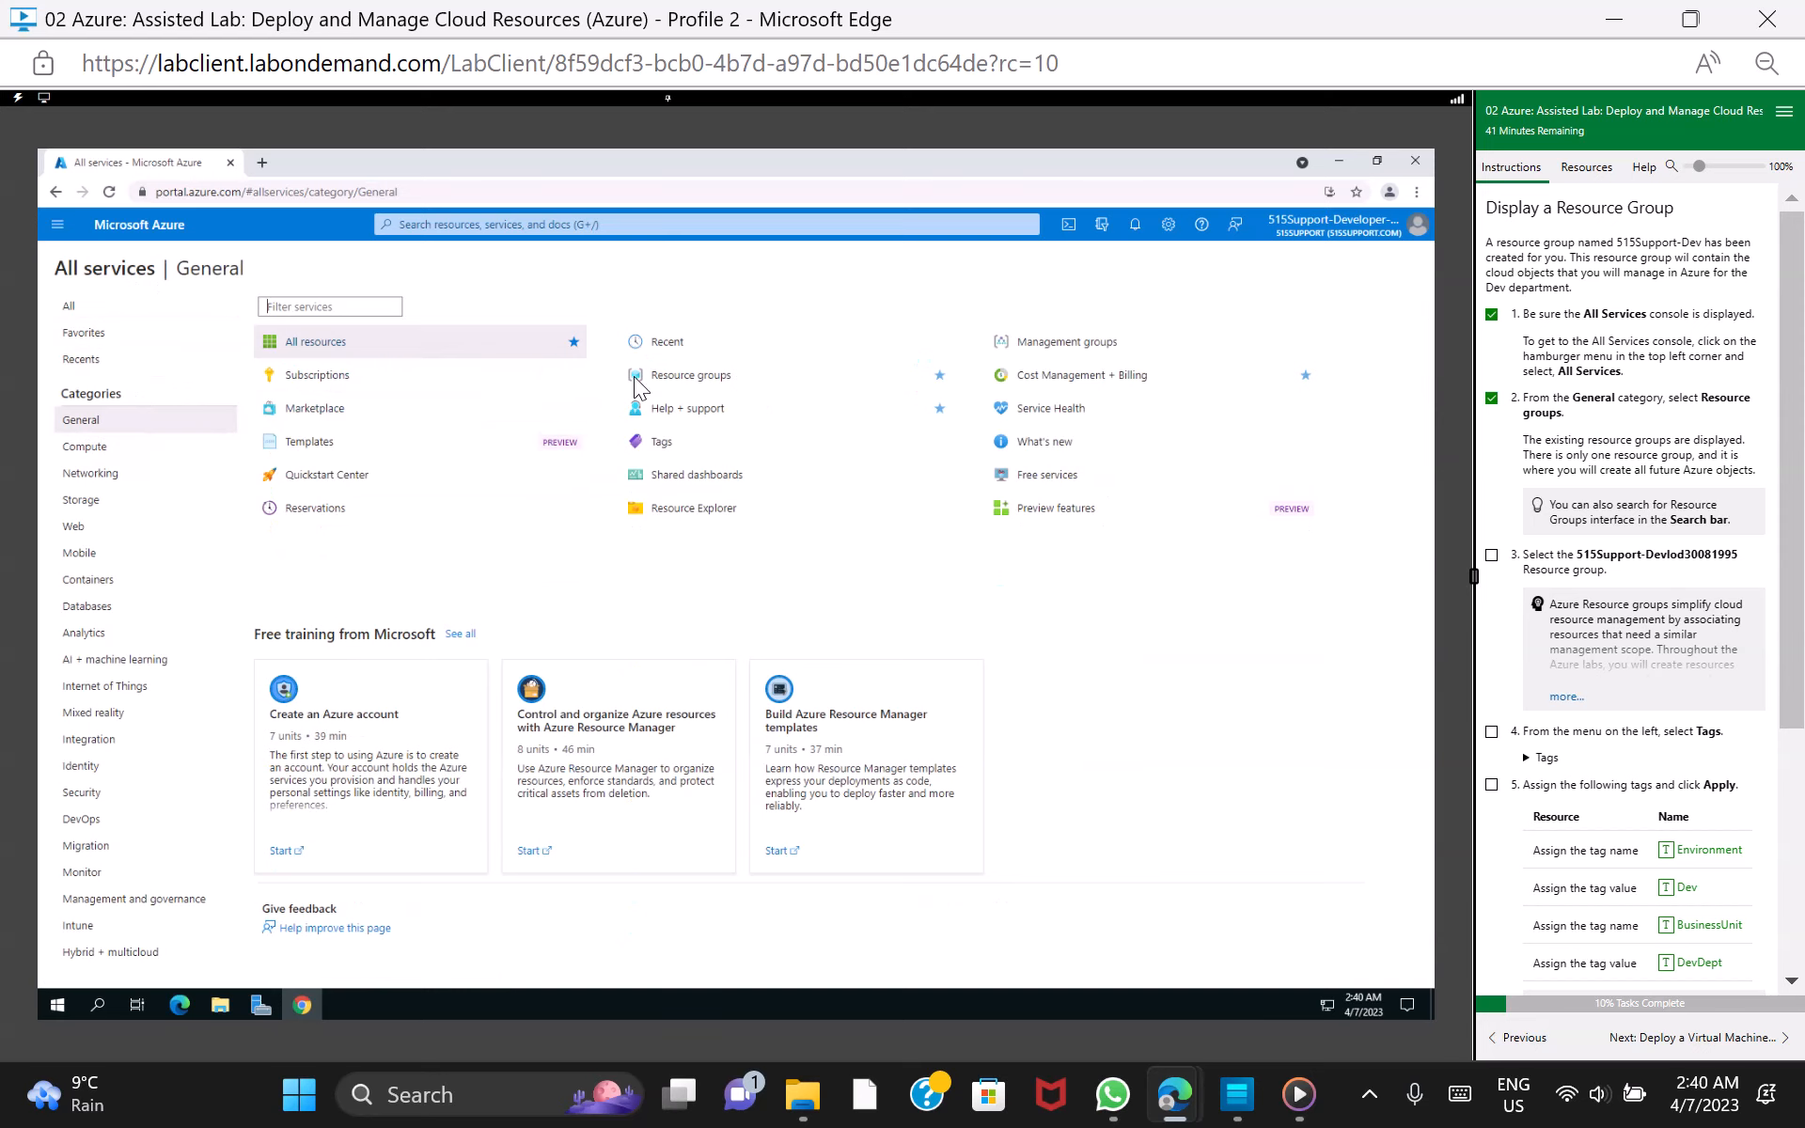
left_click(682, 379)
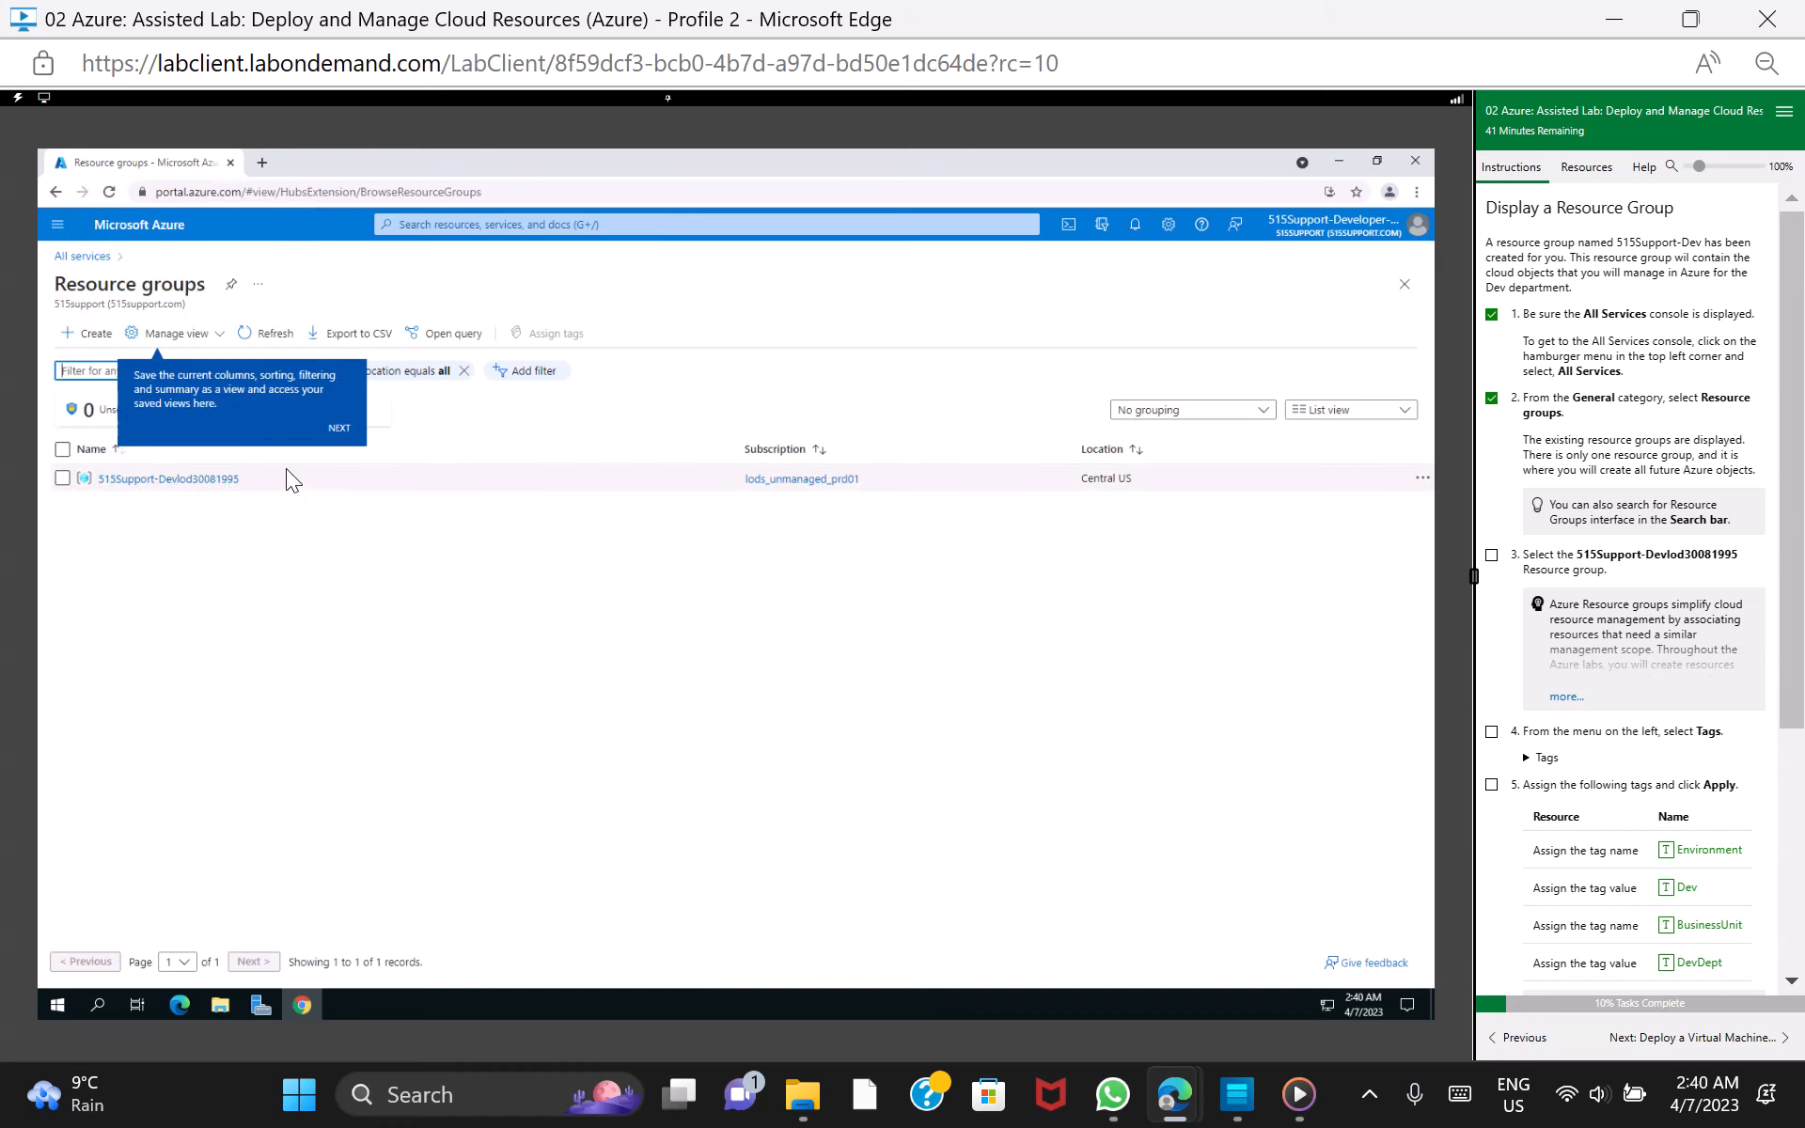
left_click(341, 429)
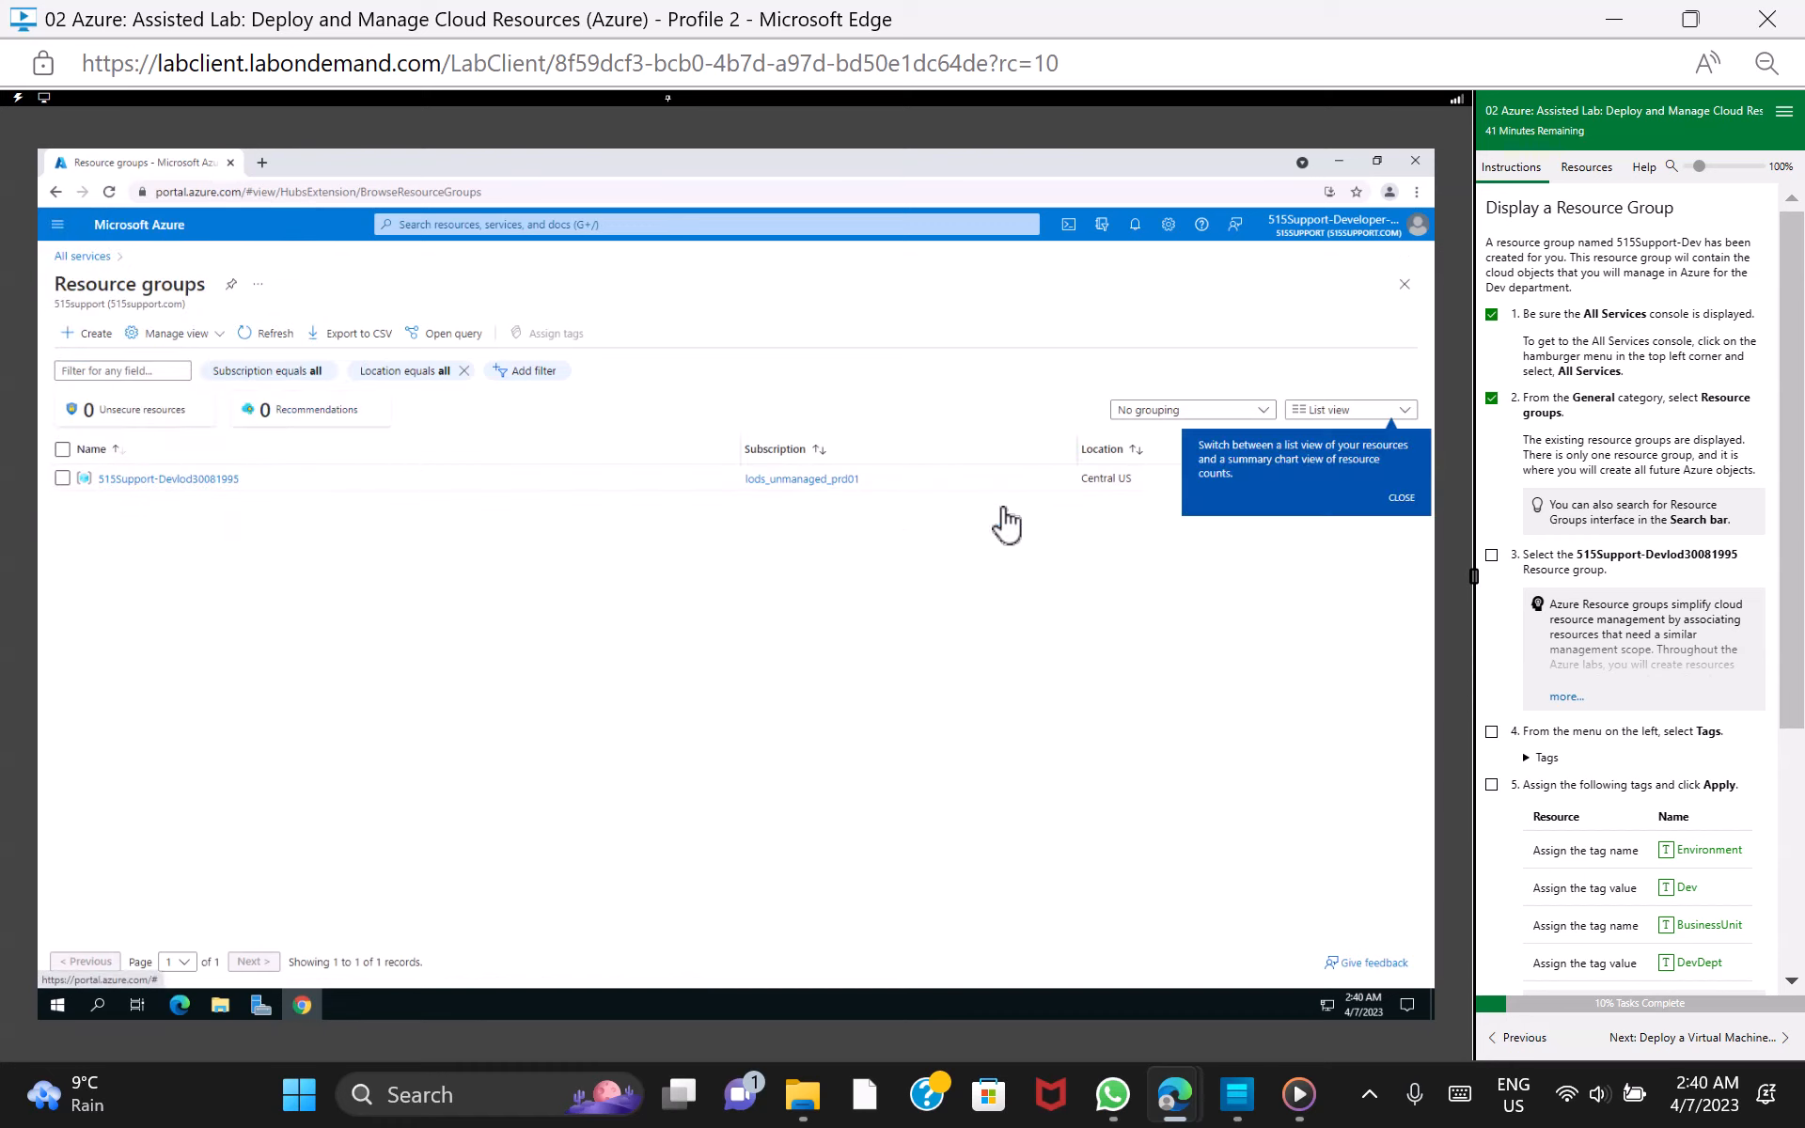
left_click(1401, 498)
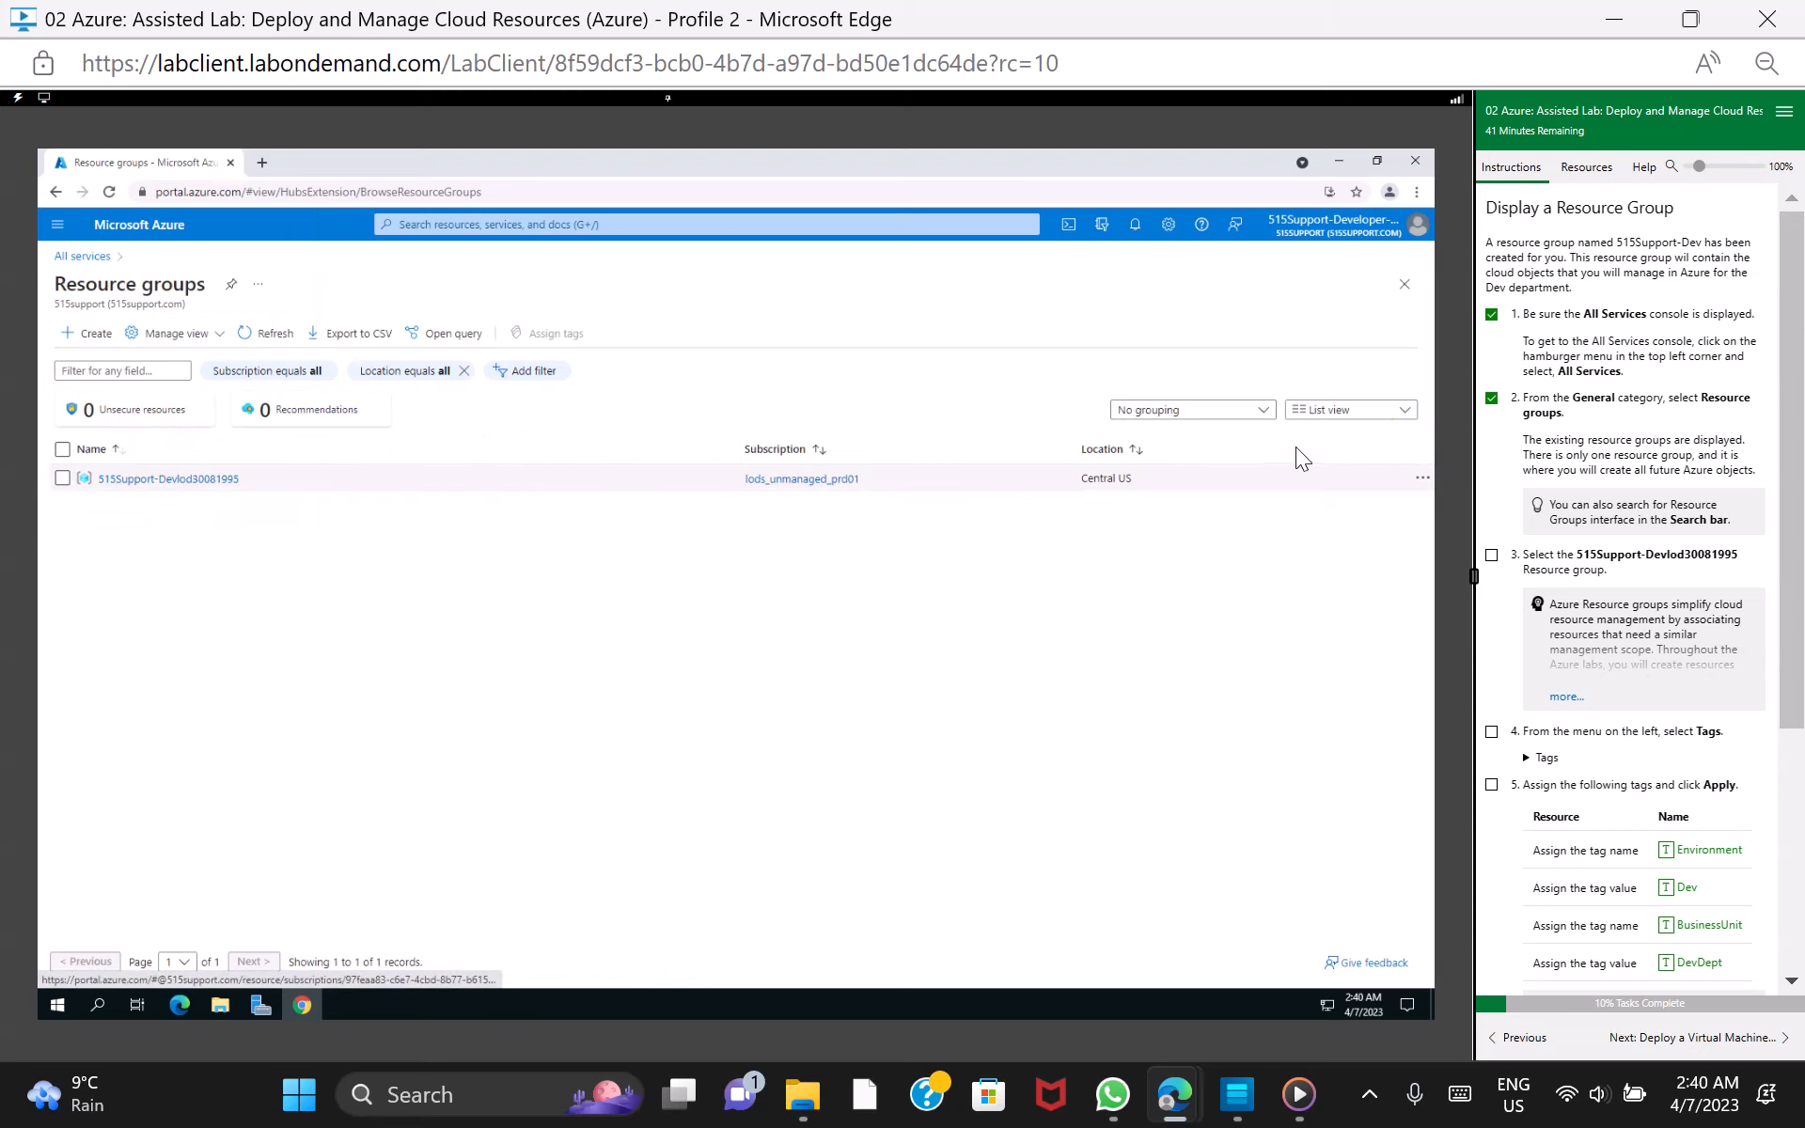
Mark lab task 3 as done and open the 515Support-Devlod30081995 resource group
left_click(1492, 556)
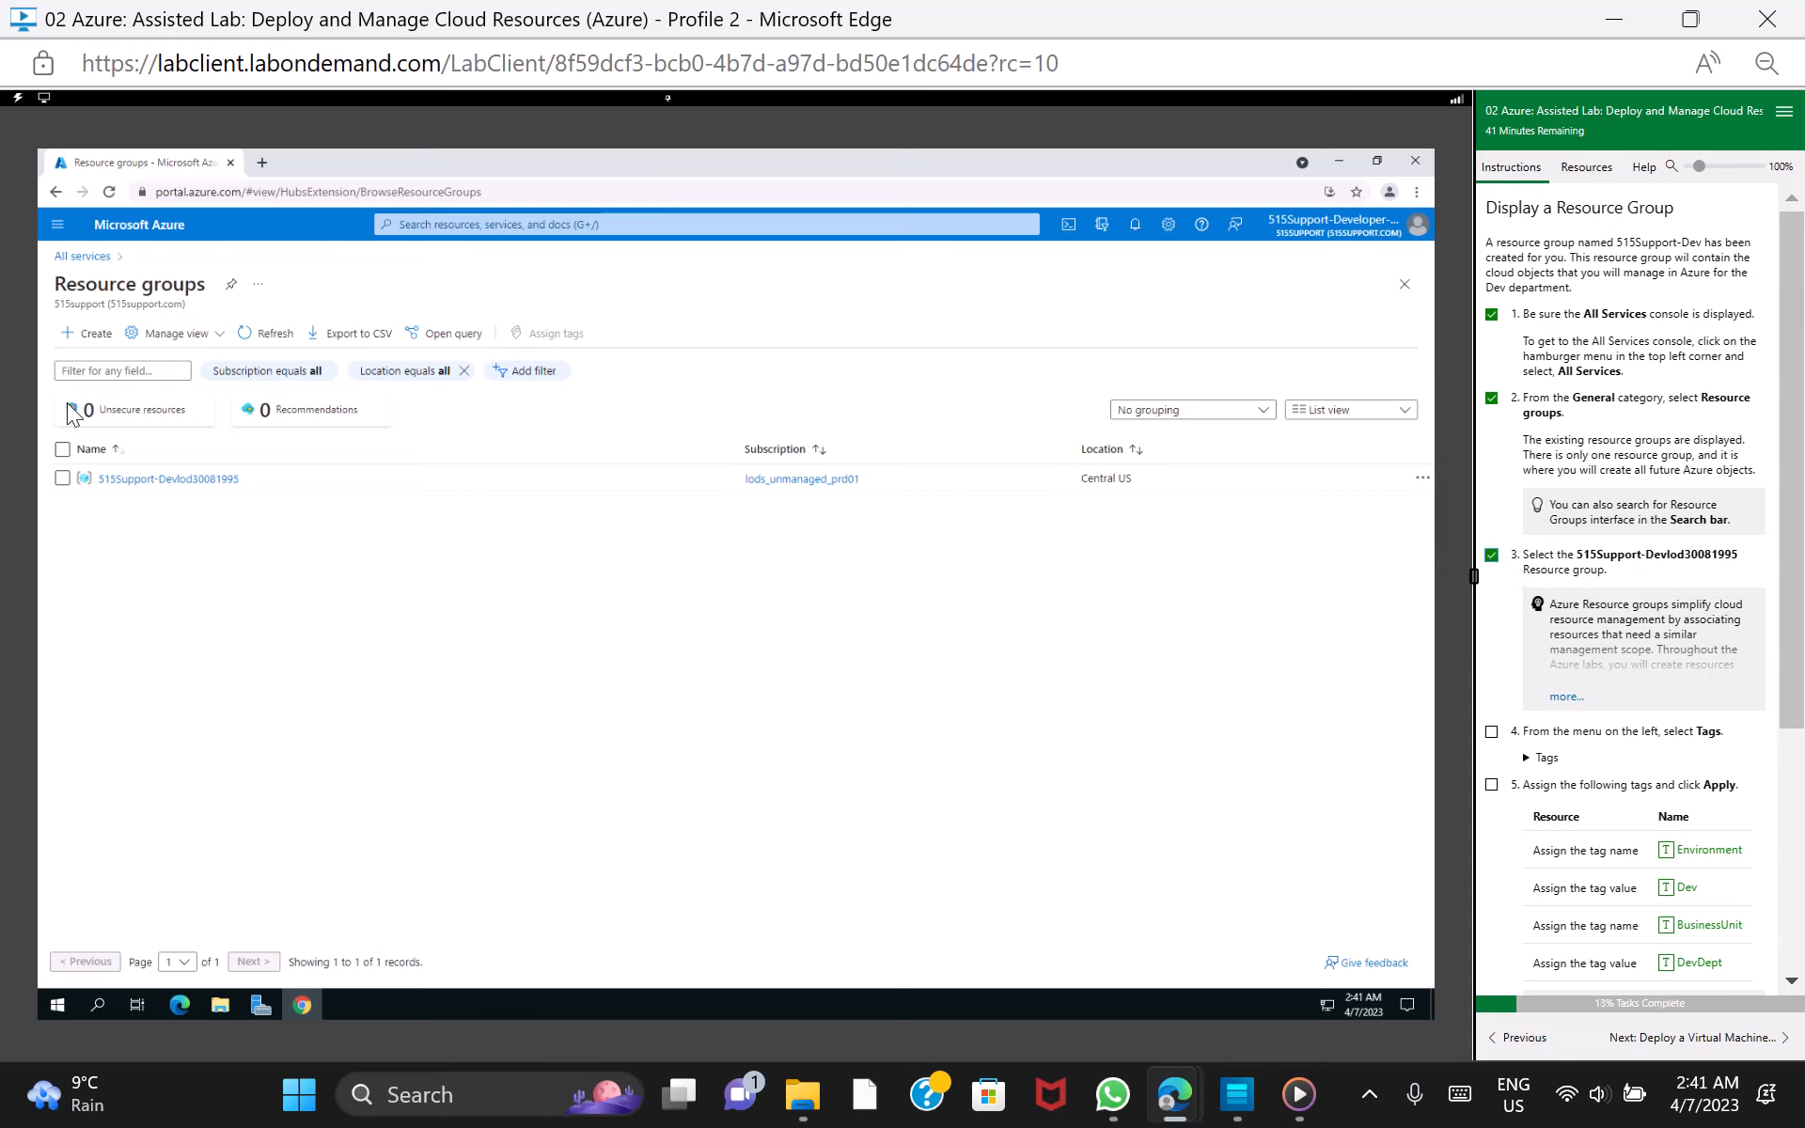
left_click(62, 478)
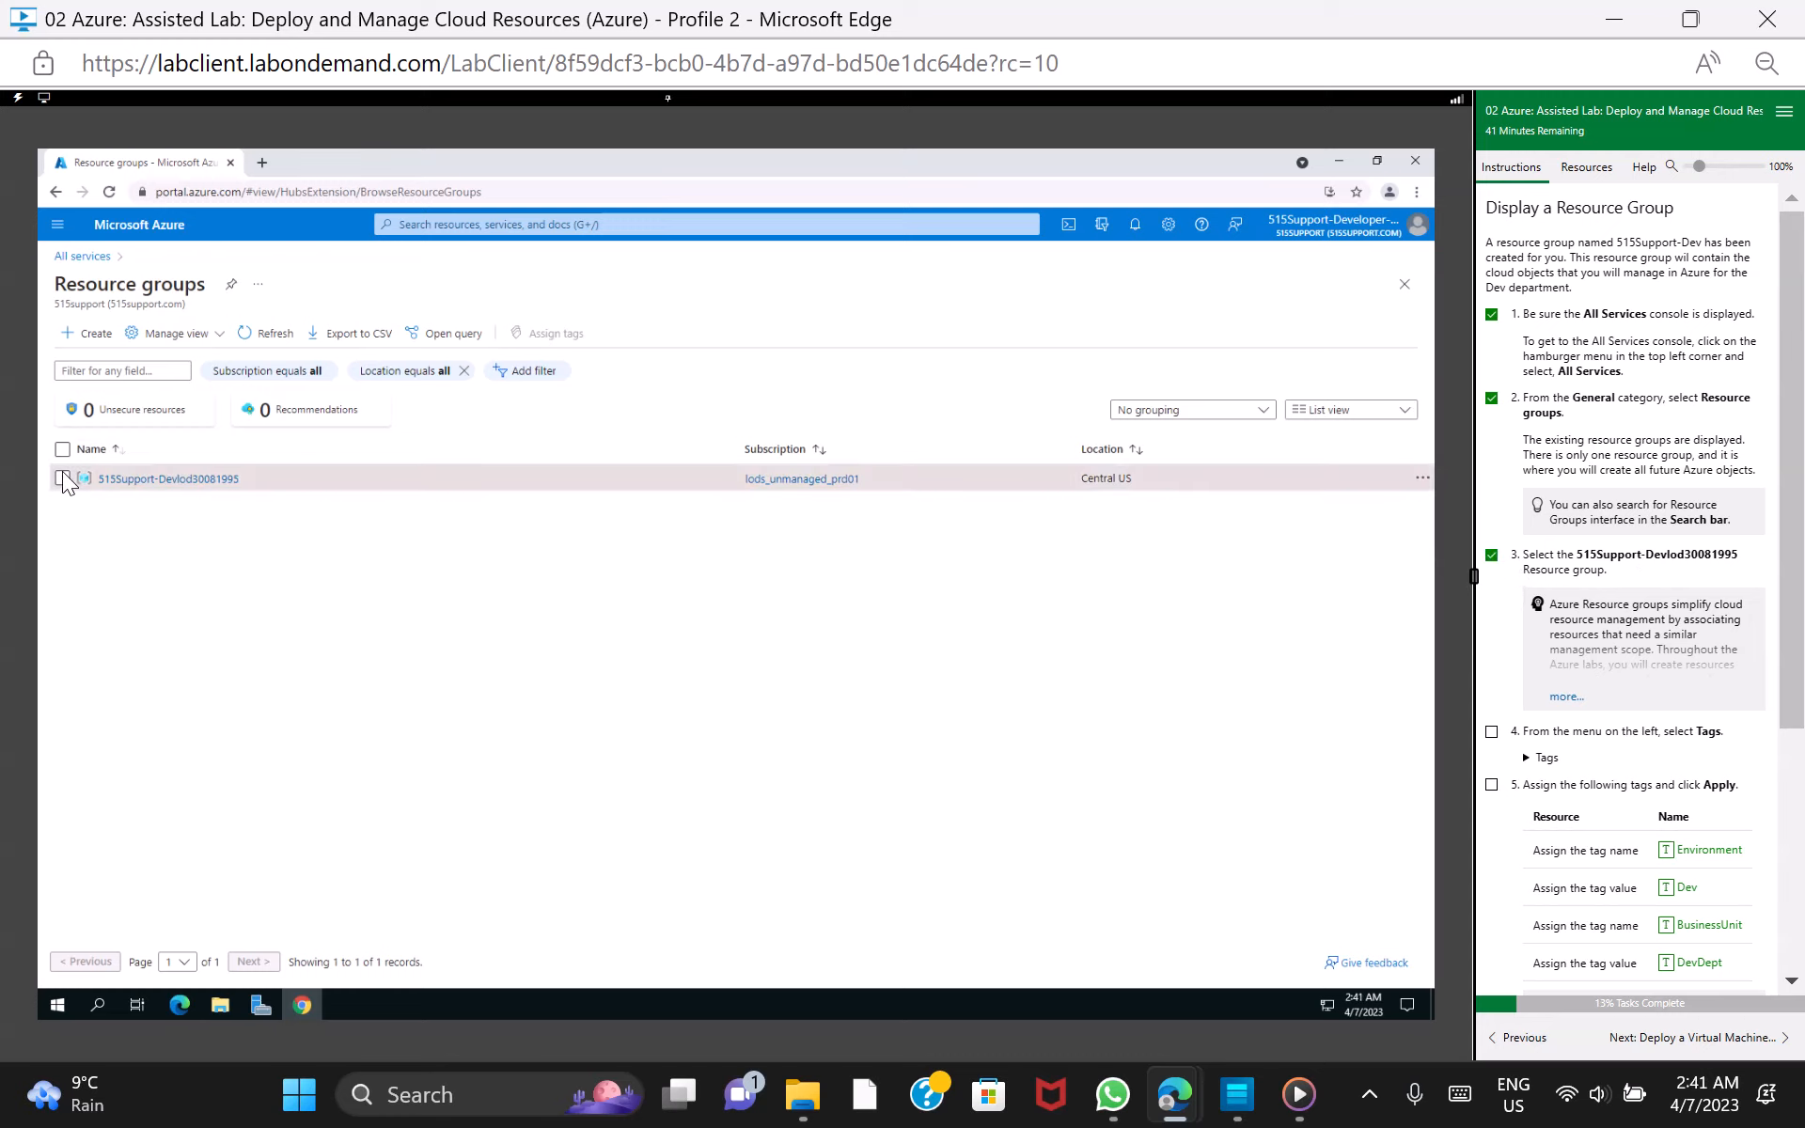
left_click(178, 480)
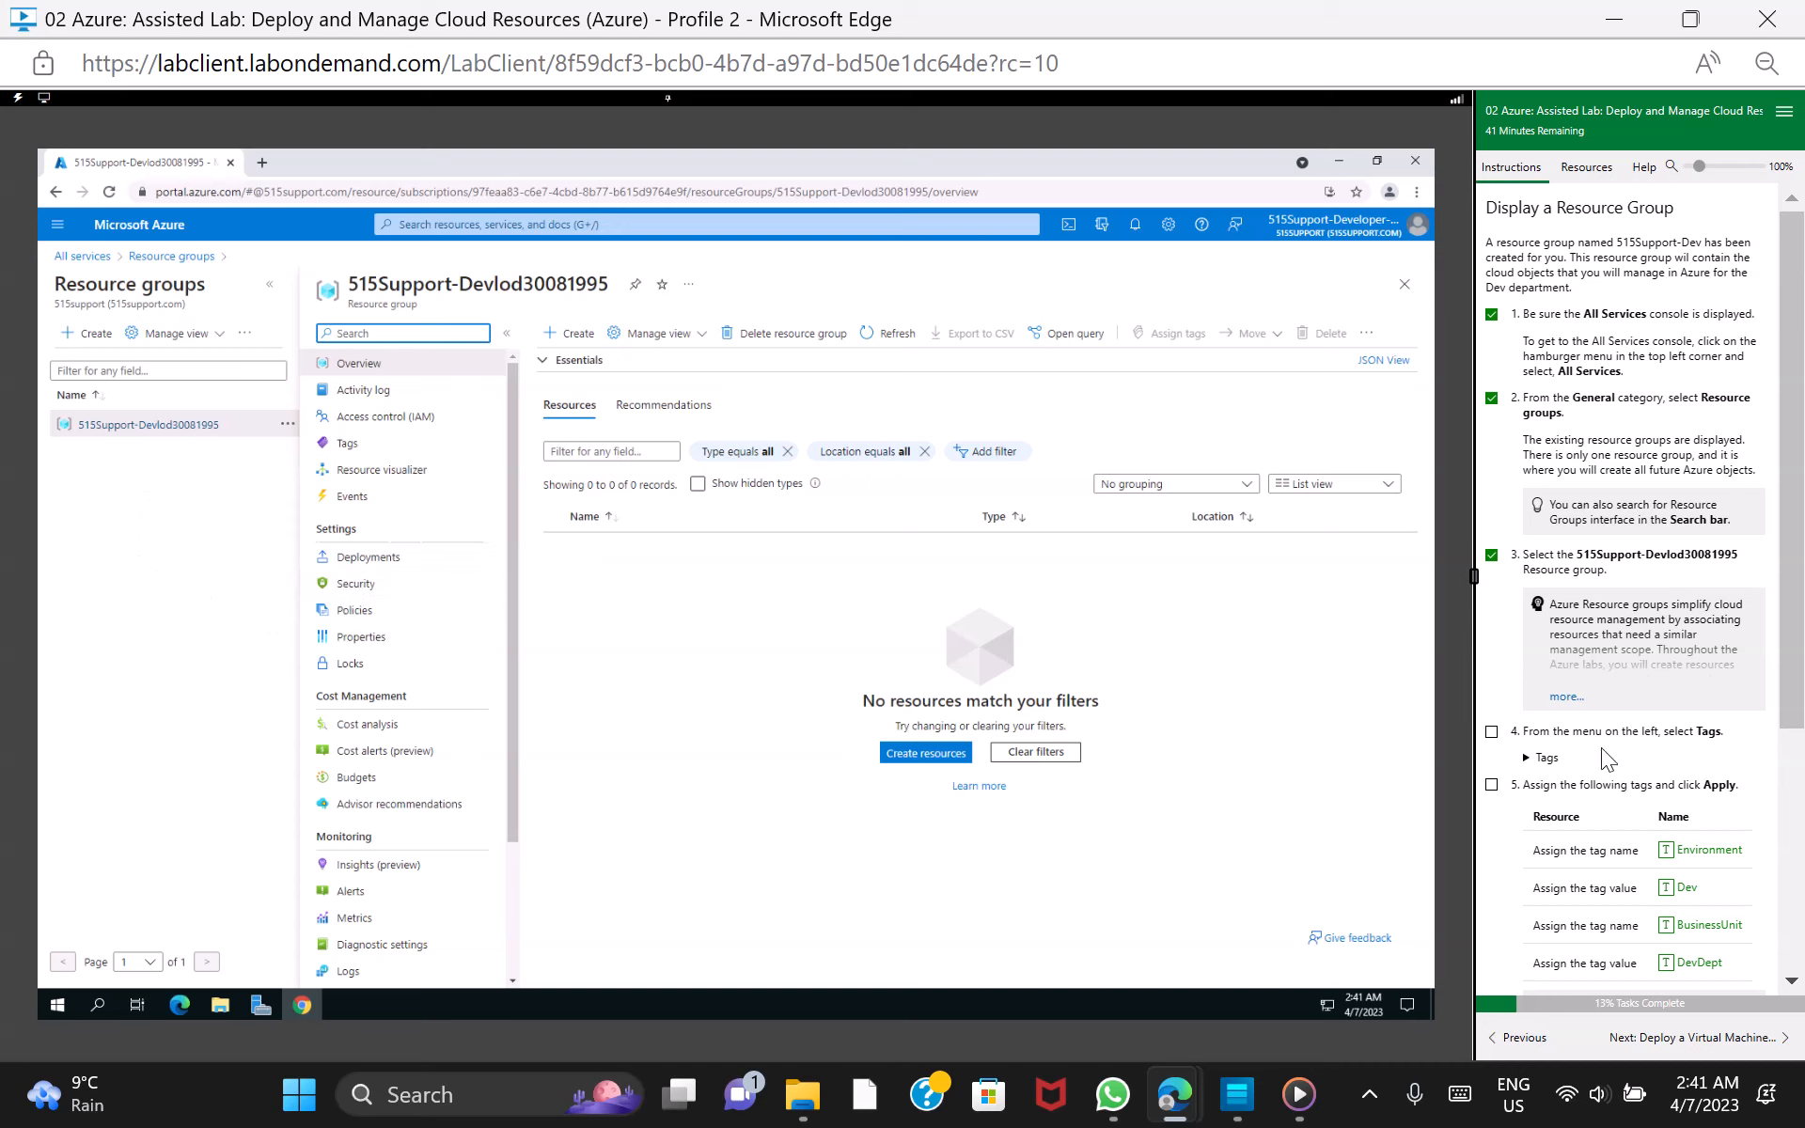
Open the resource group's Tags page and mark lab task 4 as done
left_click(373, 448)
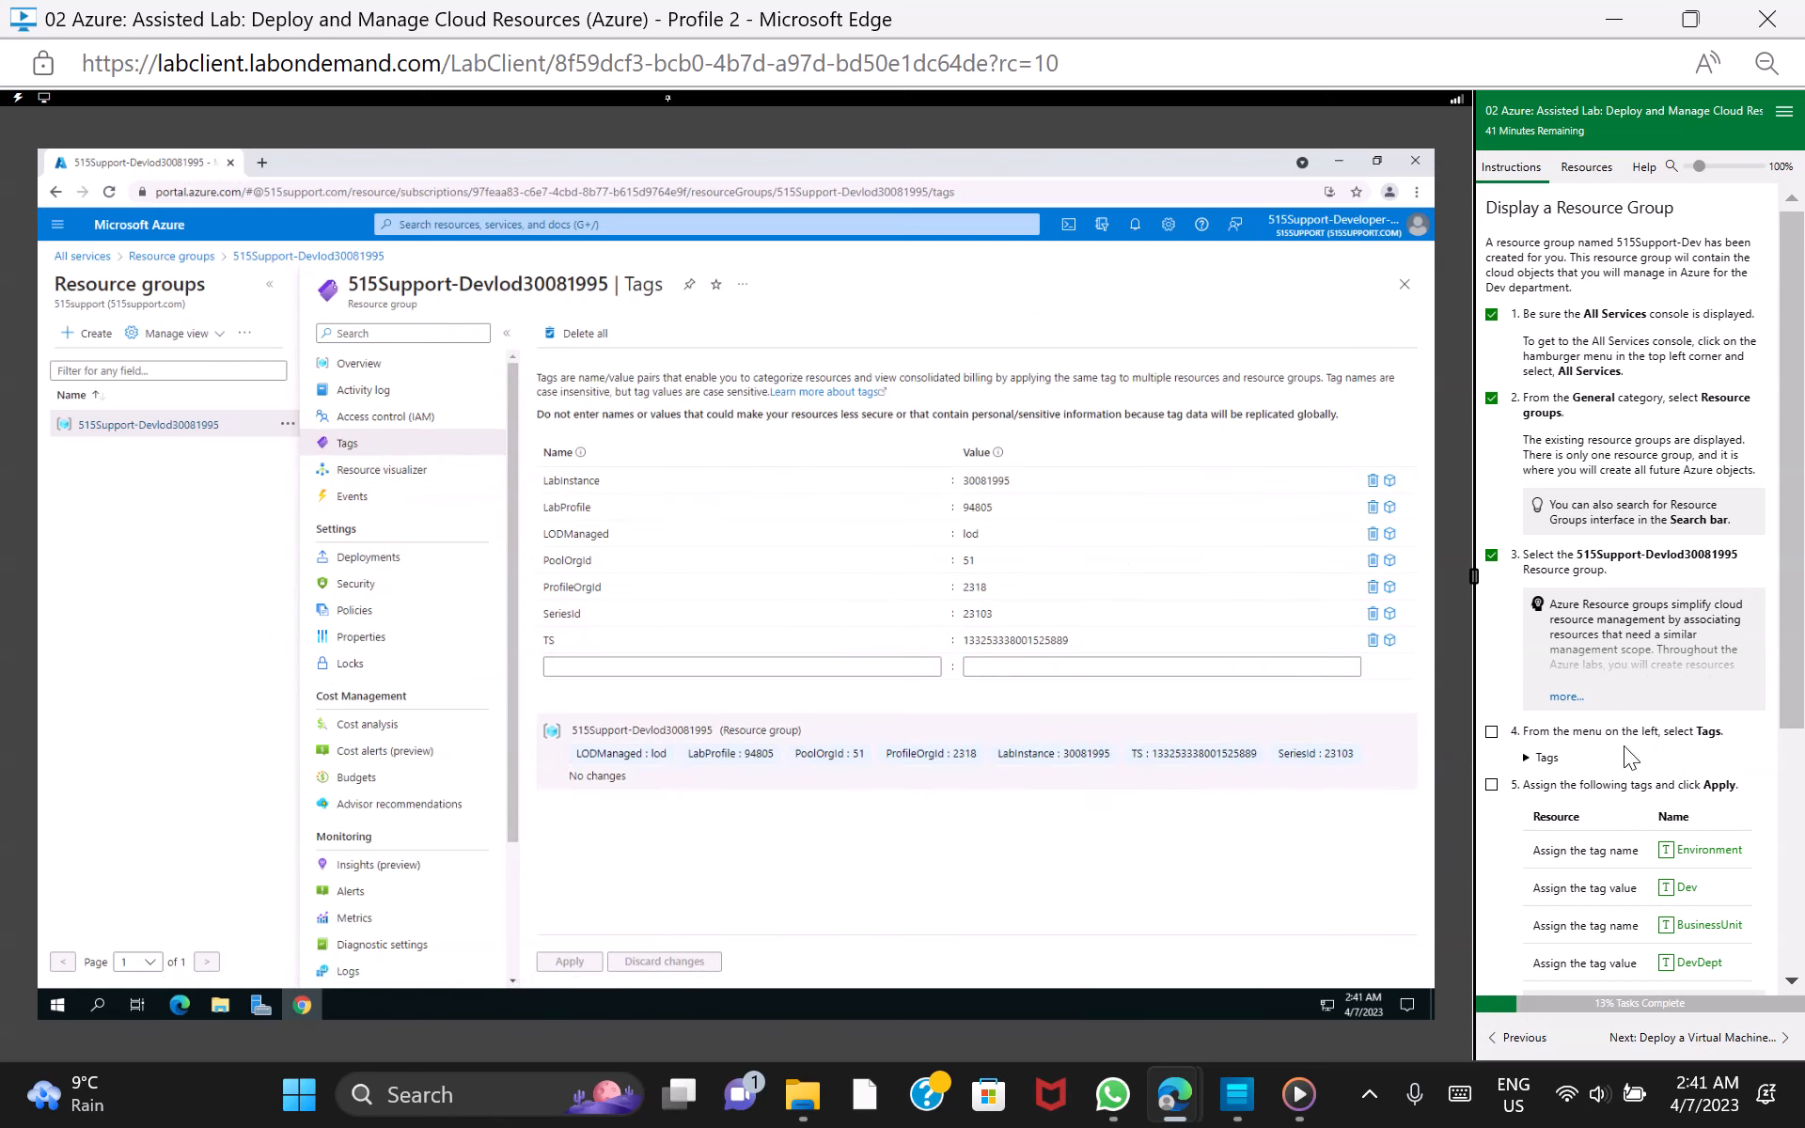
left_click(1491, 733)
scroll(1791, 714, "down", 1)
scroll(1640, 658, "down", 1)
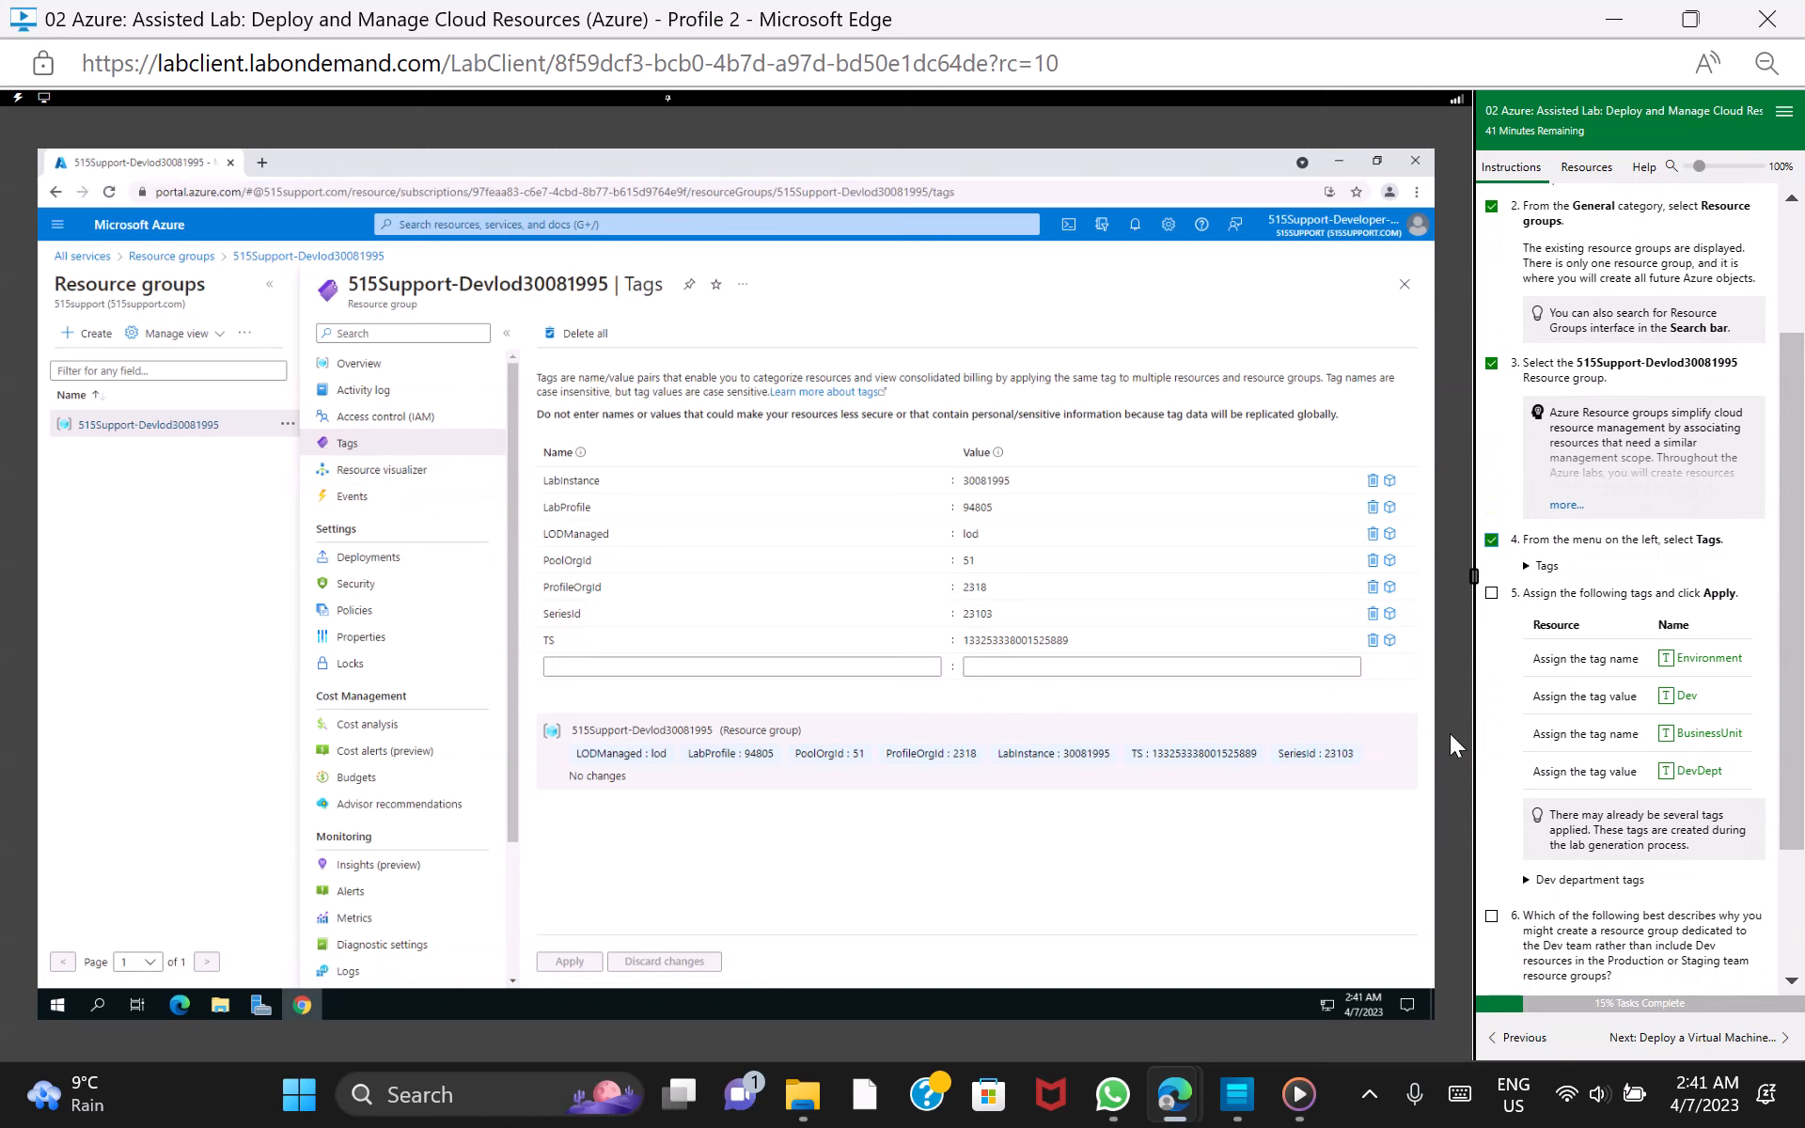
Add a tag named Environment with the value Dev to the resource group
left_click(643, 667)
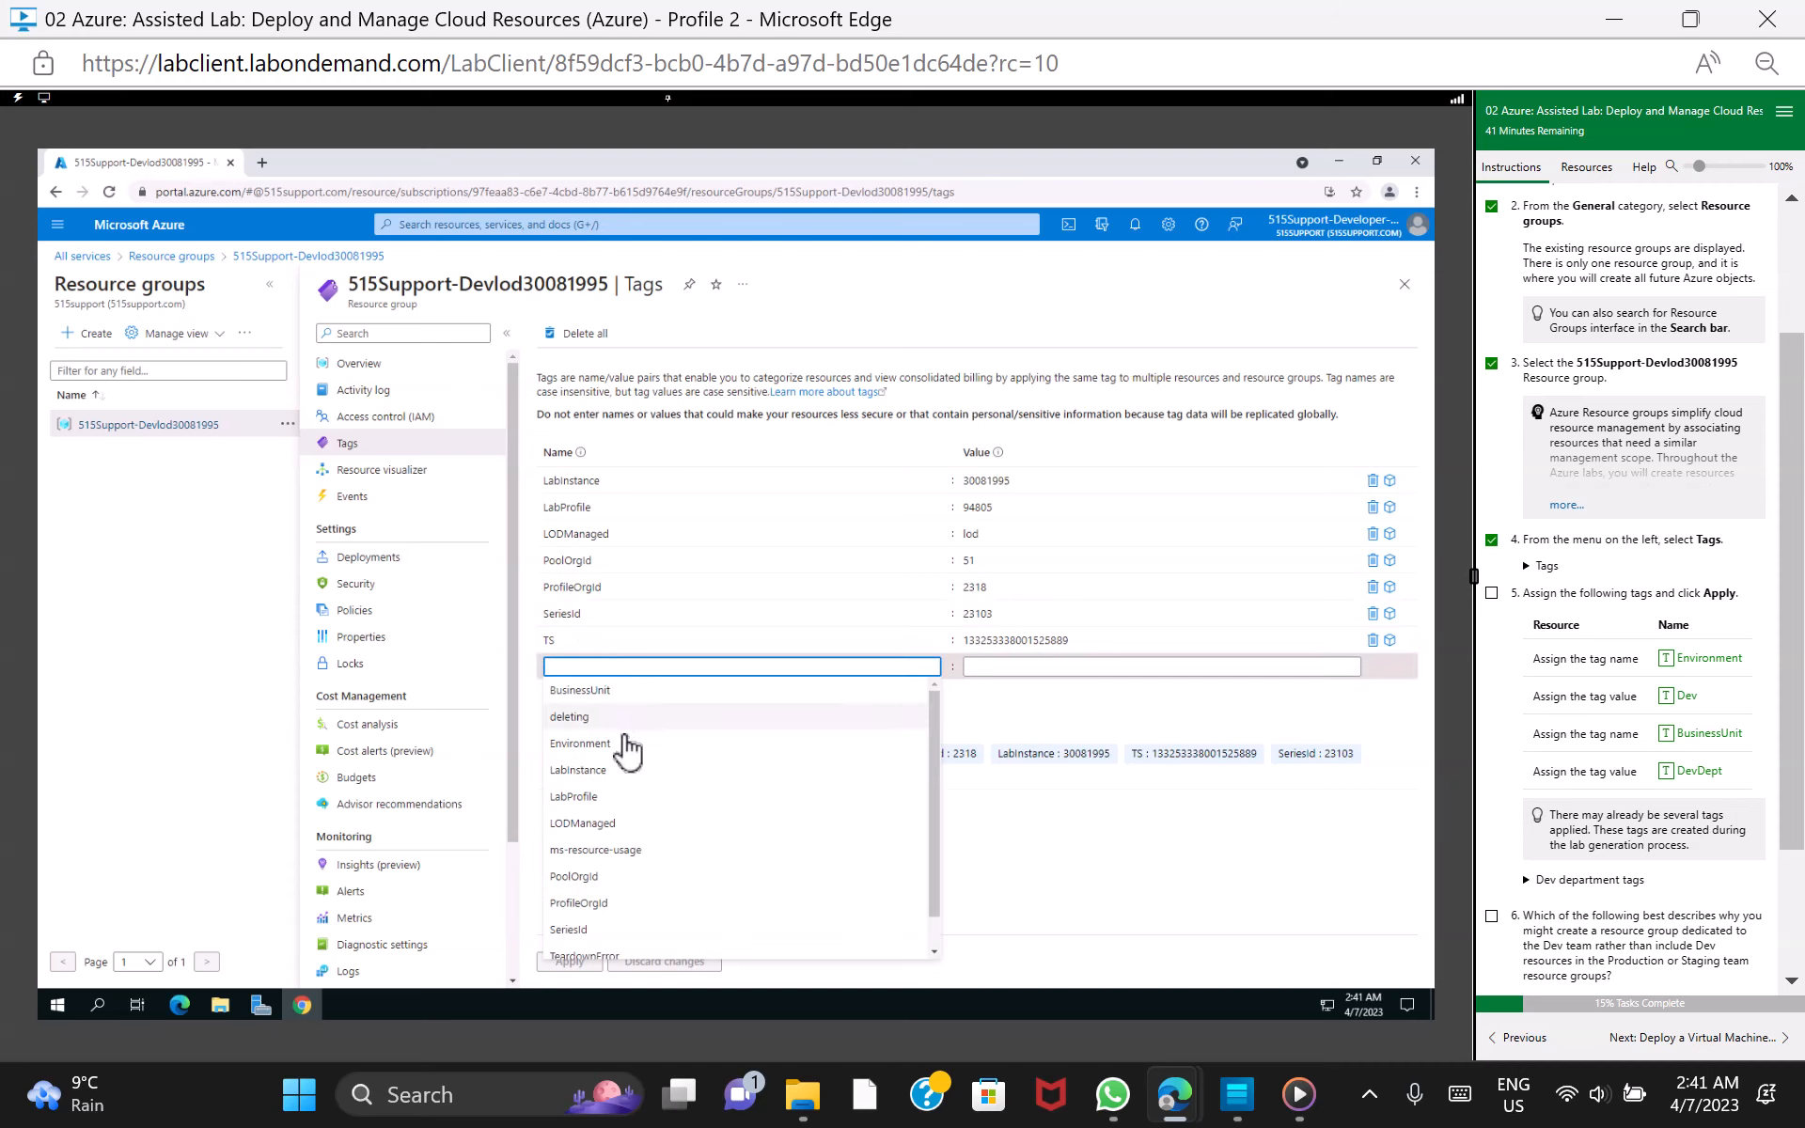
left_click(624, 742)
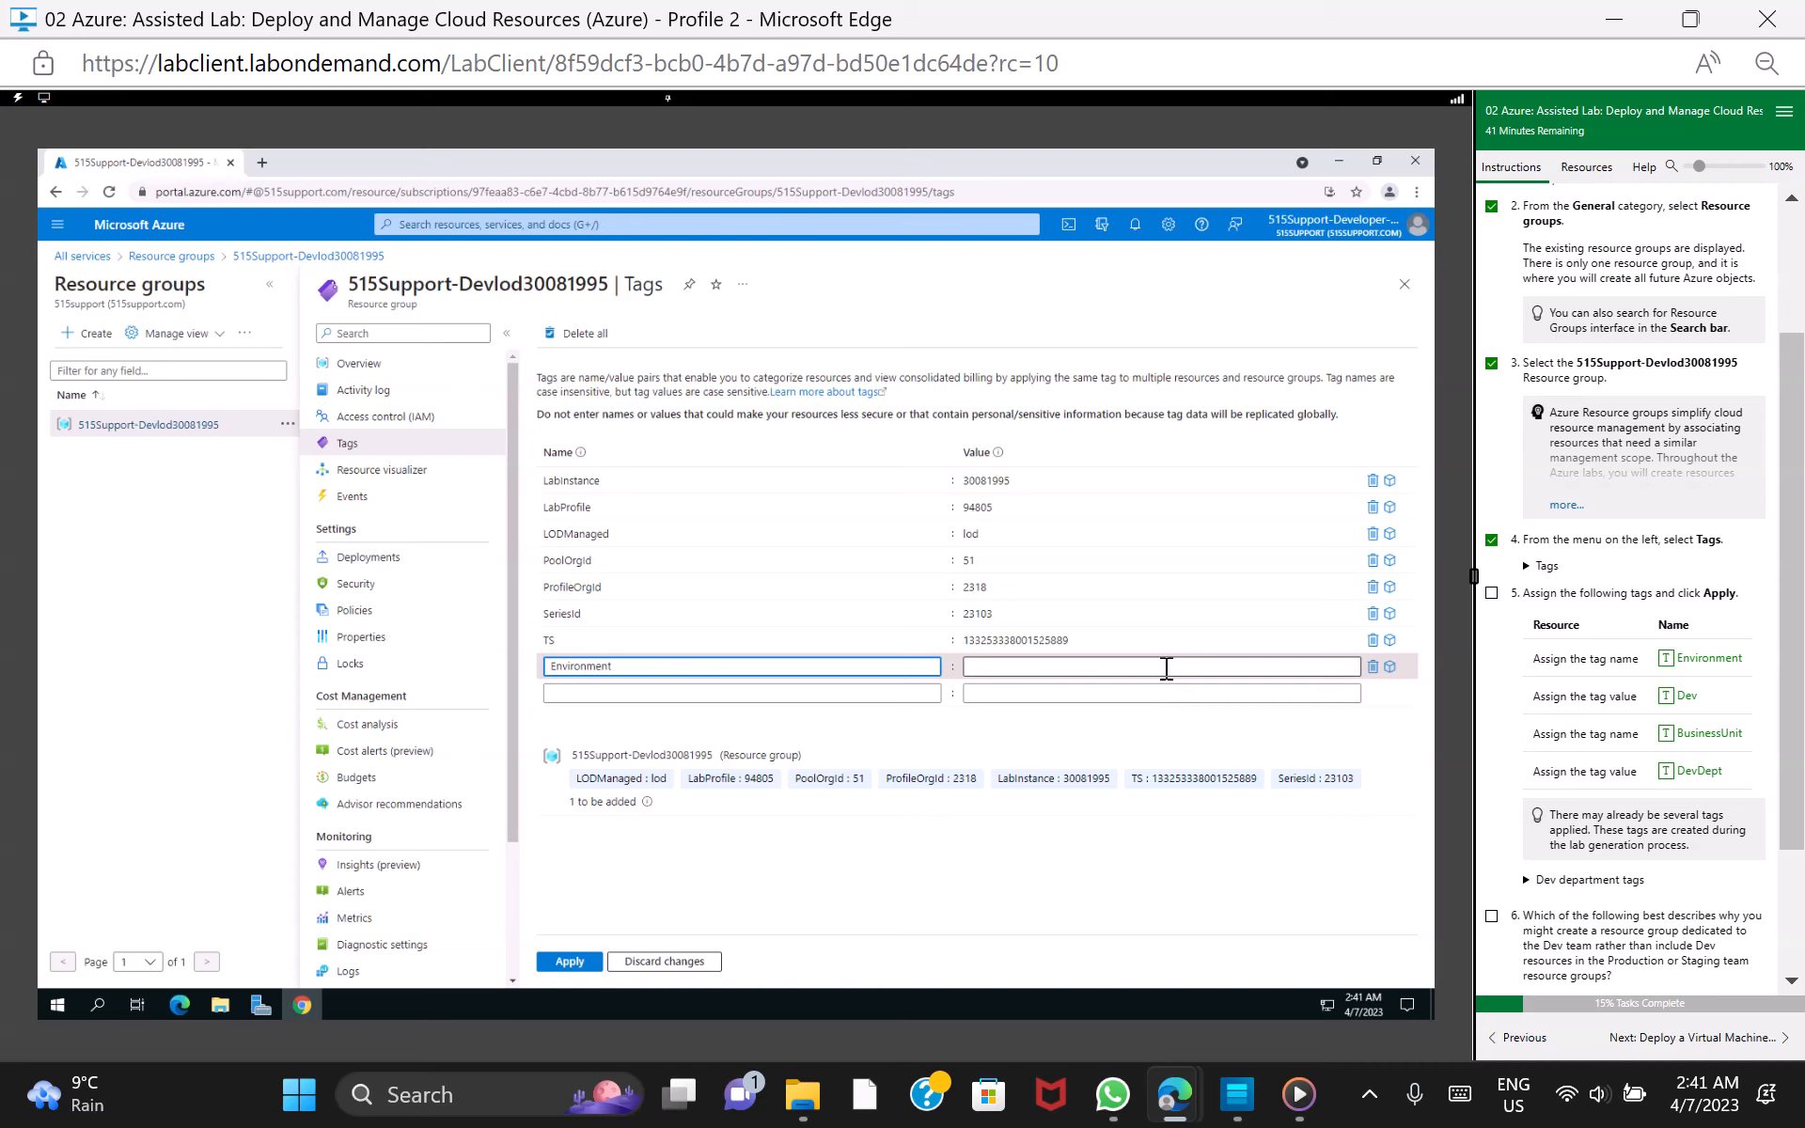
left_click(1166, 668)
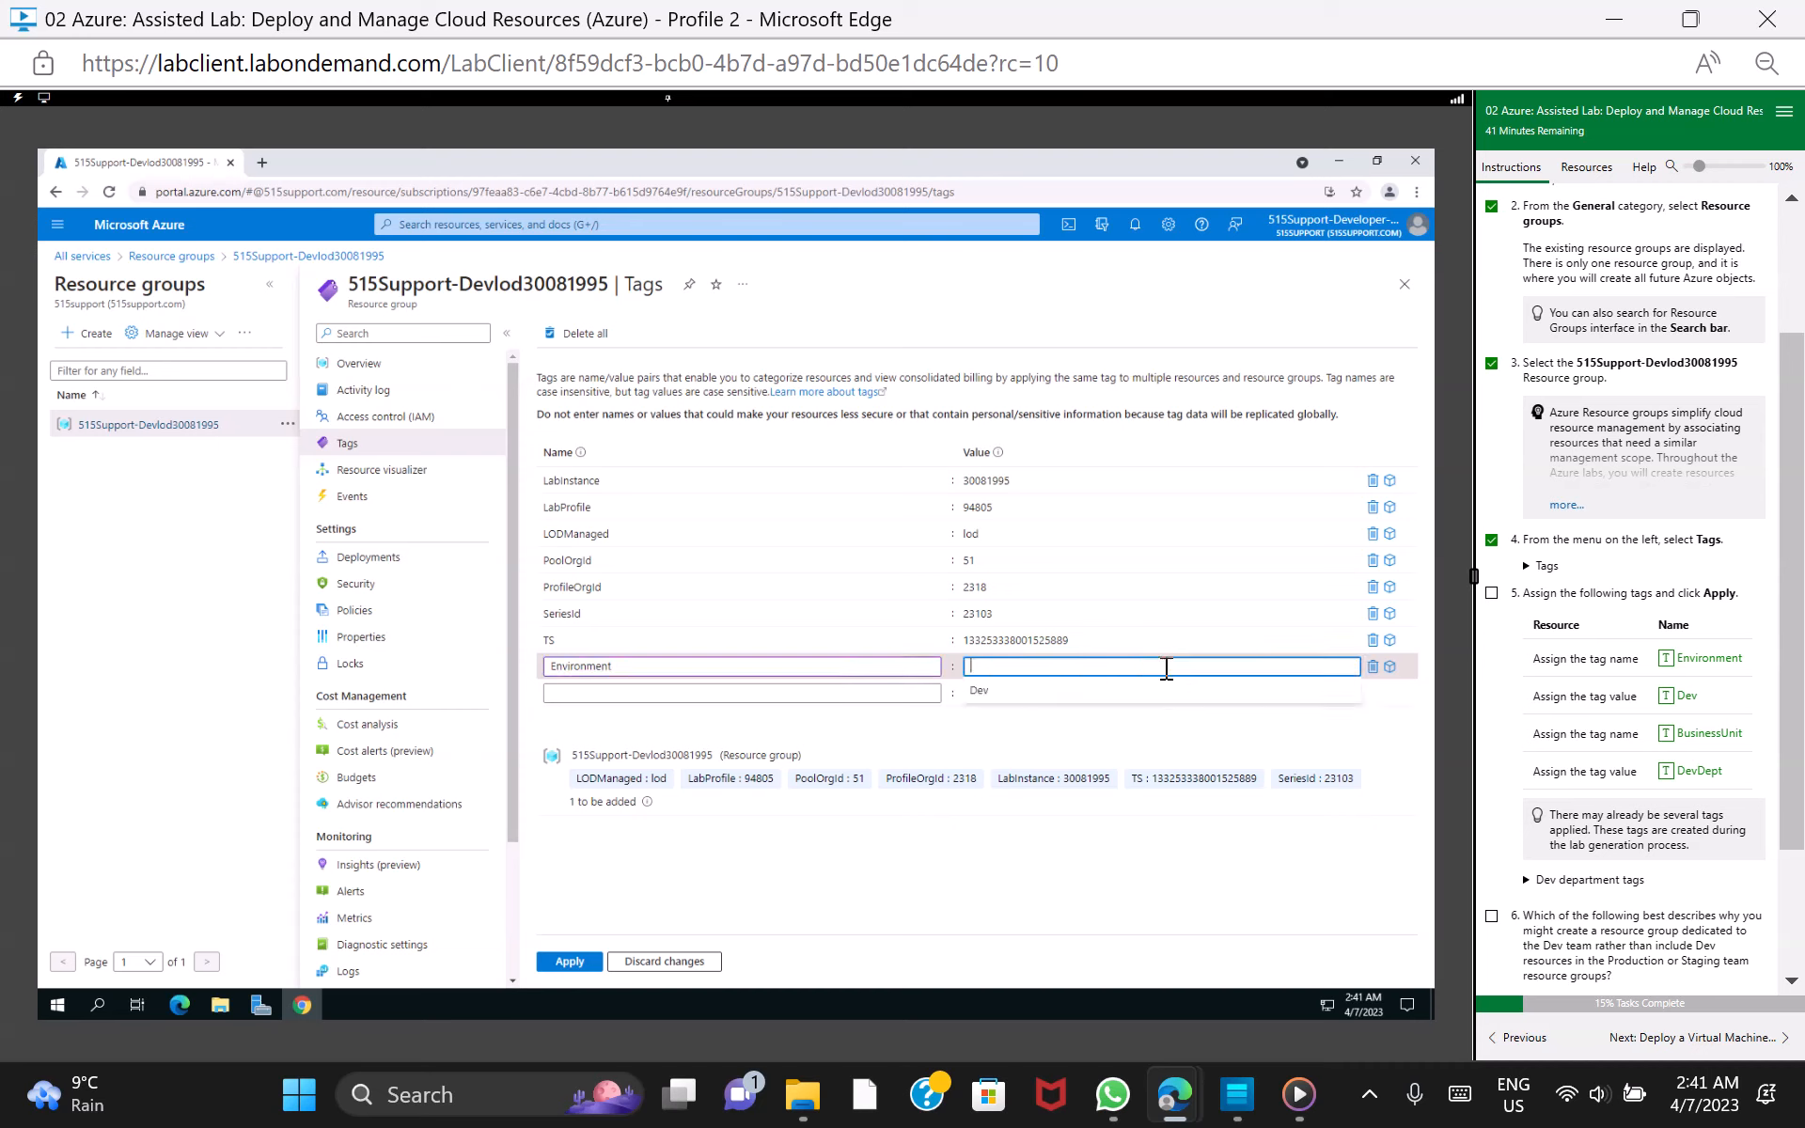
left_click(1129, 700)
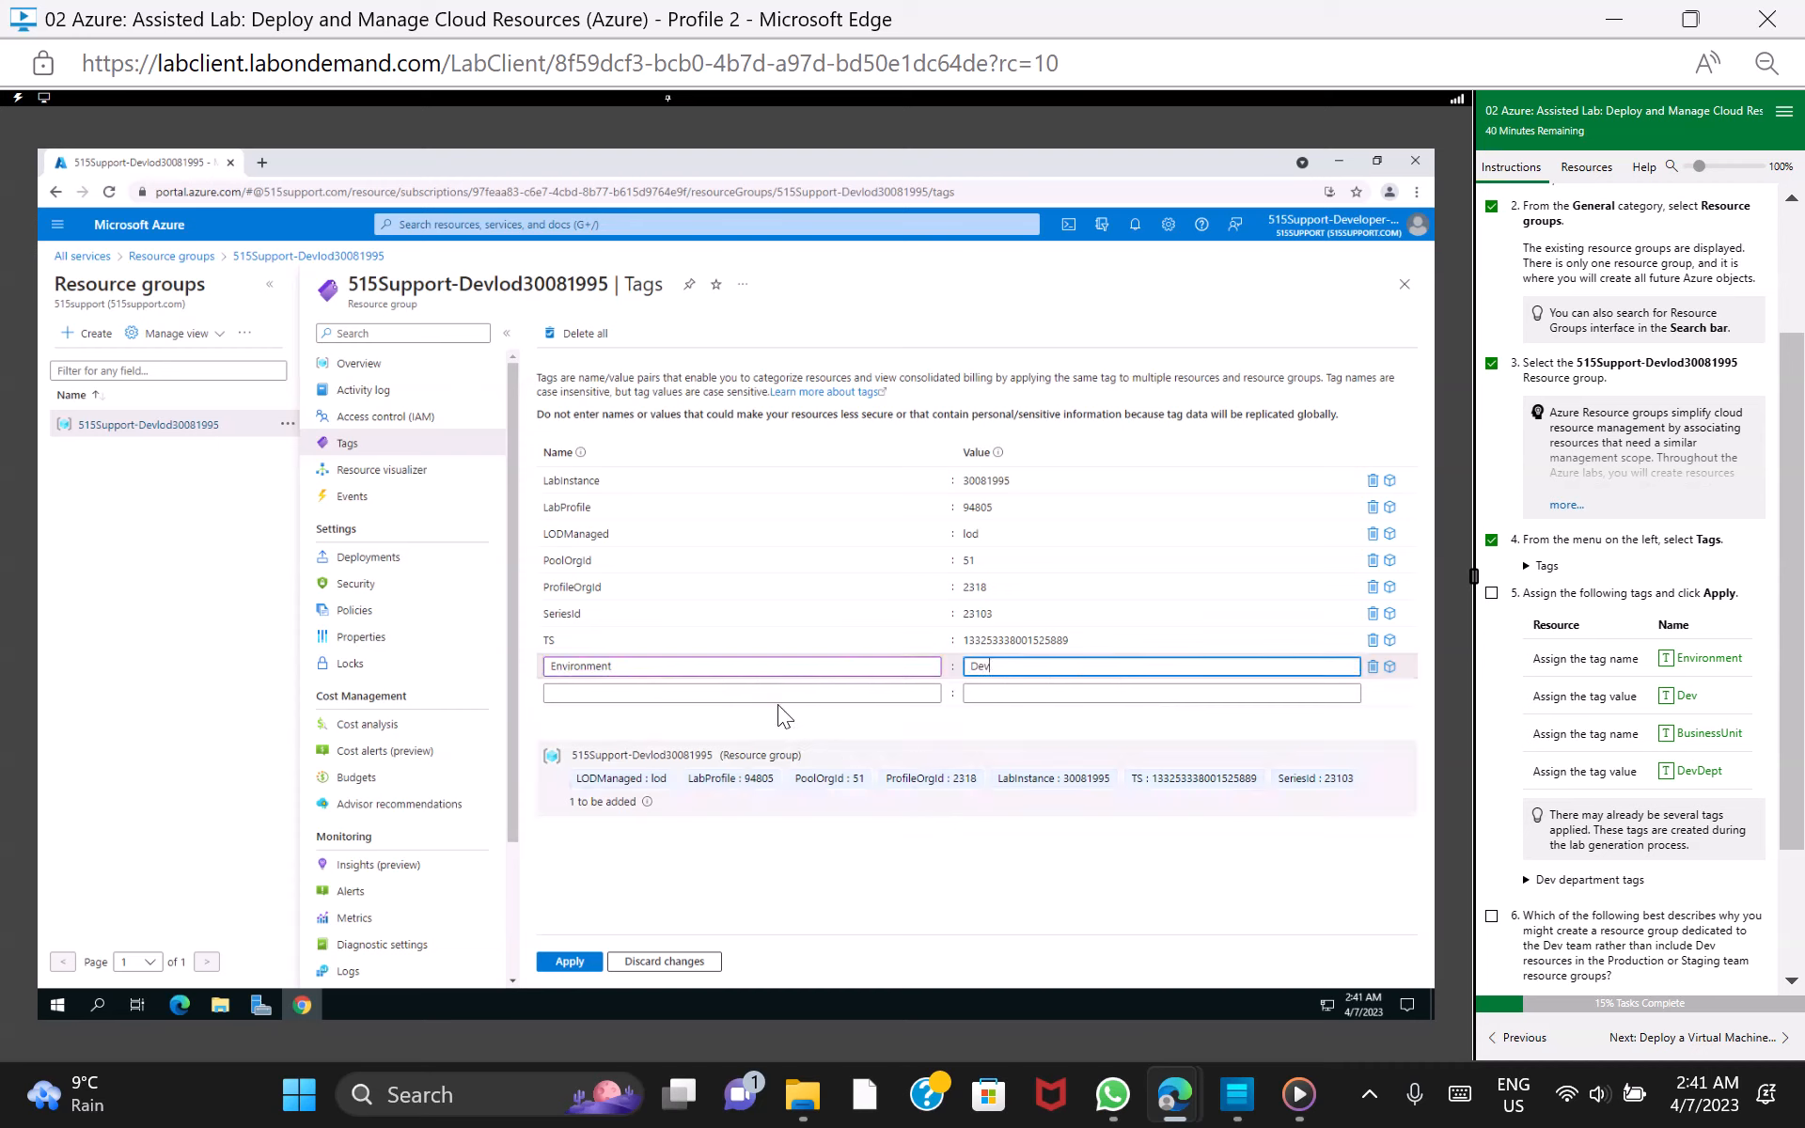
Choose SeriesId as the name in the empty tag row below Environment
left_click(706, 692)
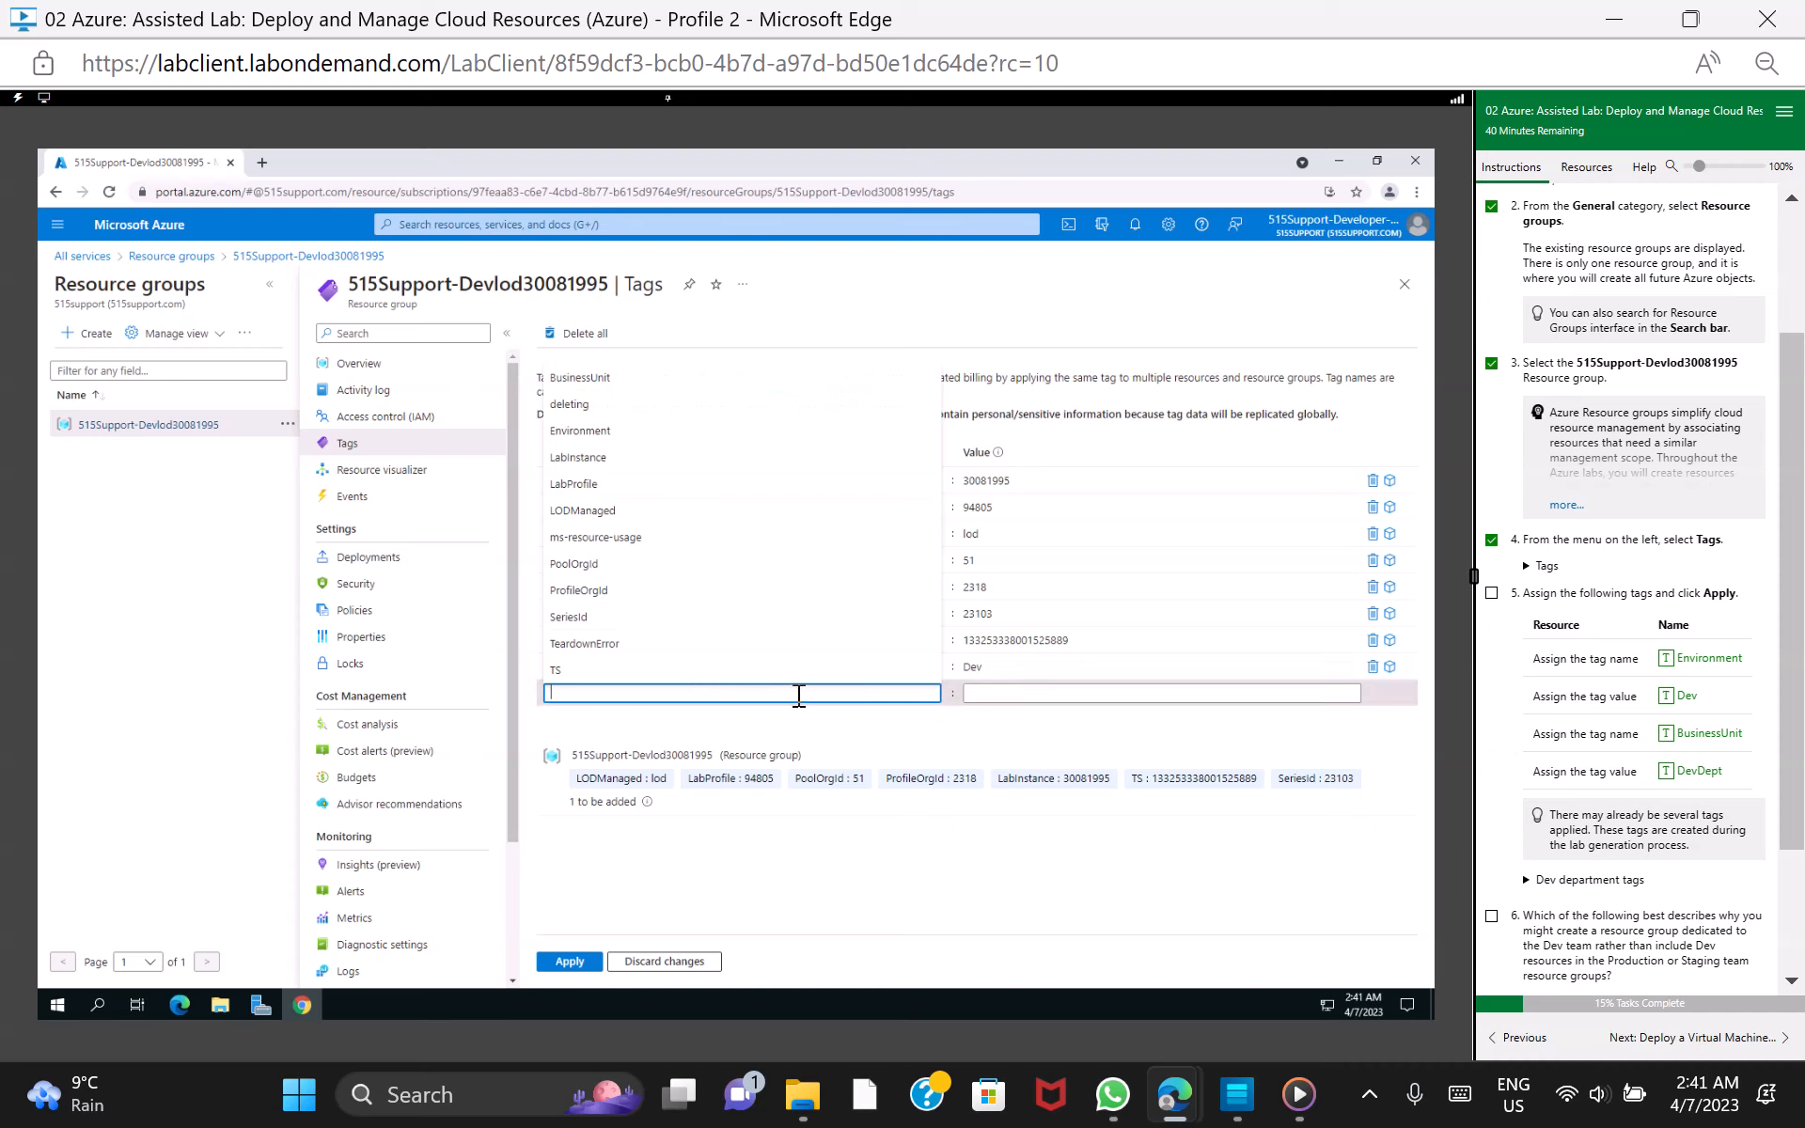
left_click(858, 732)
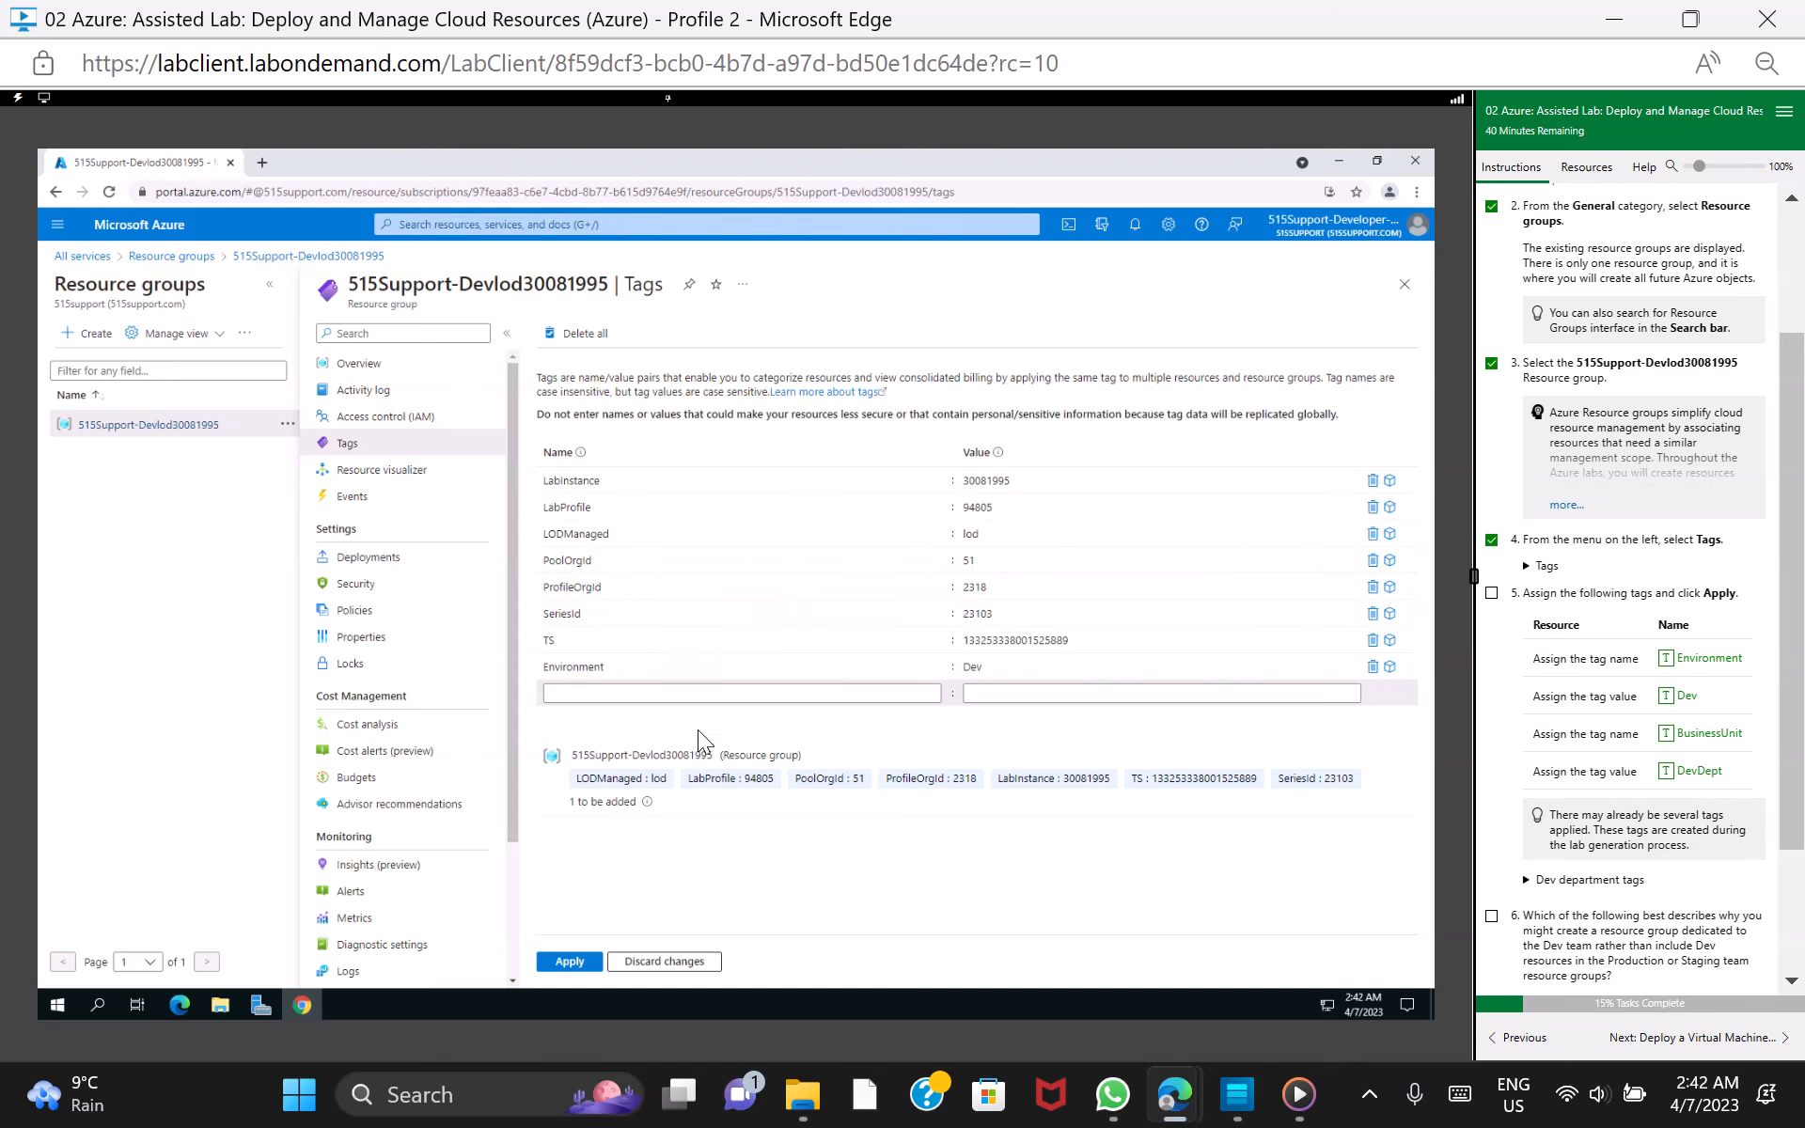
left_click(709, 693)
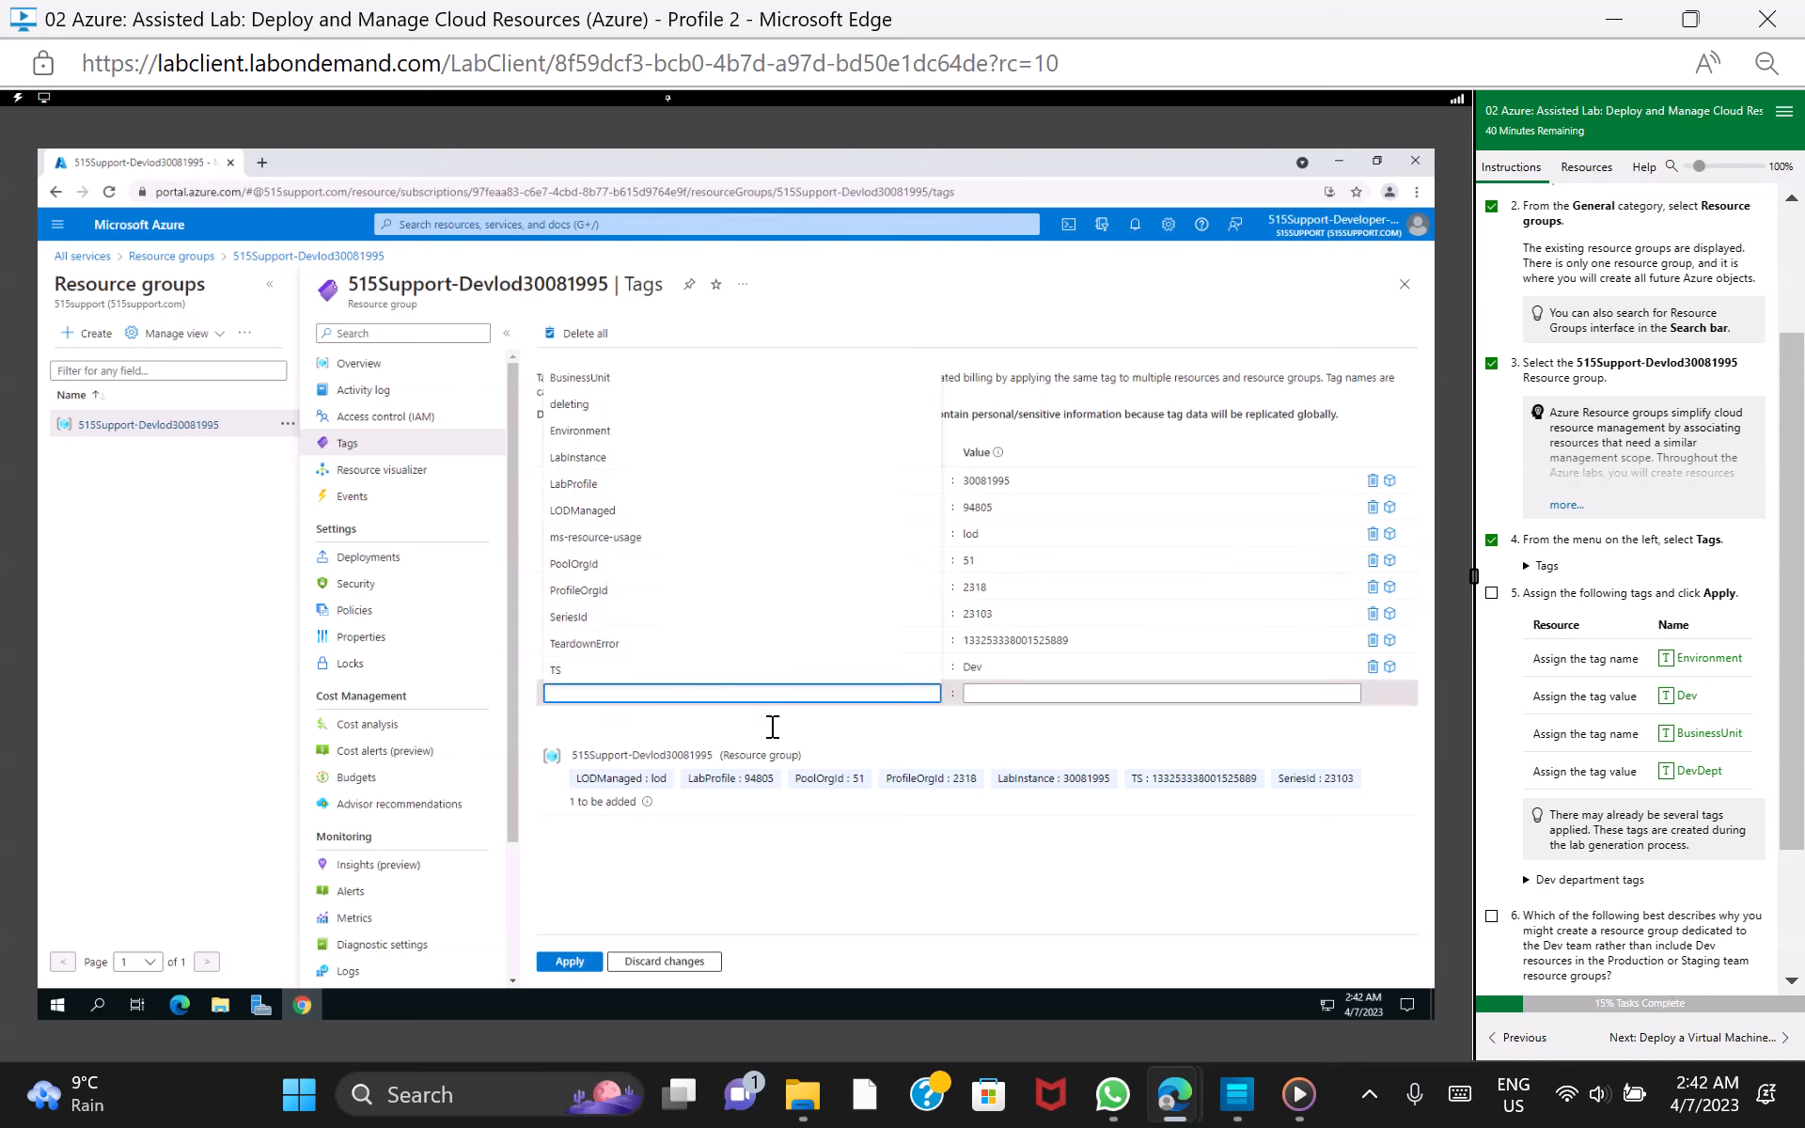
left_click(778, 618)
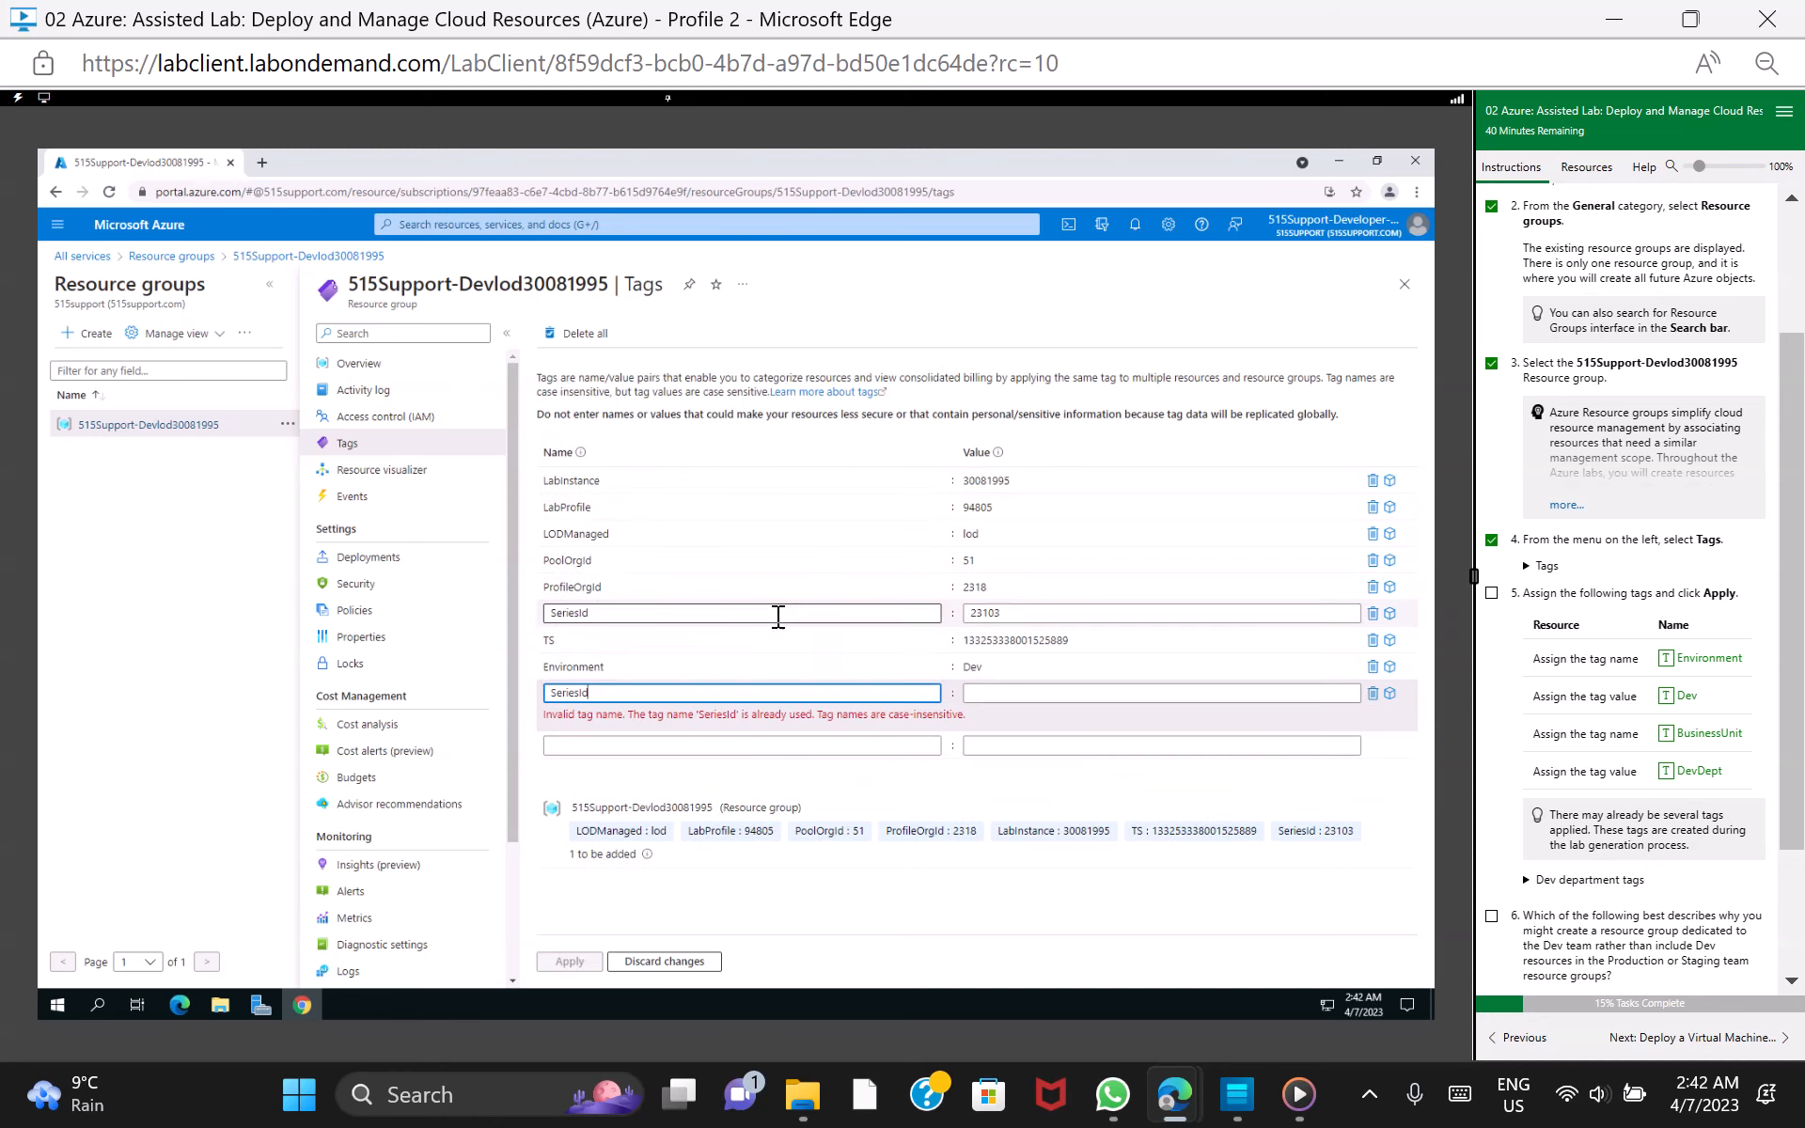
Add a tag named BusinessUnit with the value DevDept in the row below SeriesId
left_click(740, 744)
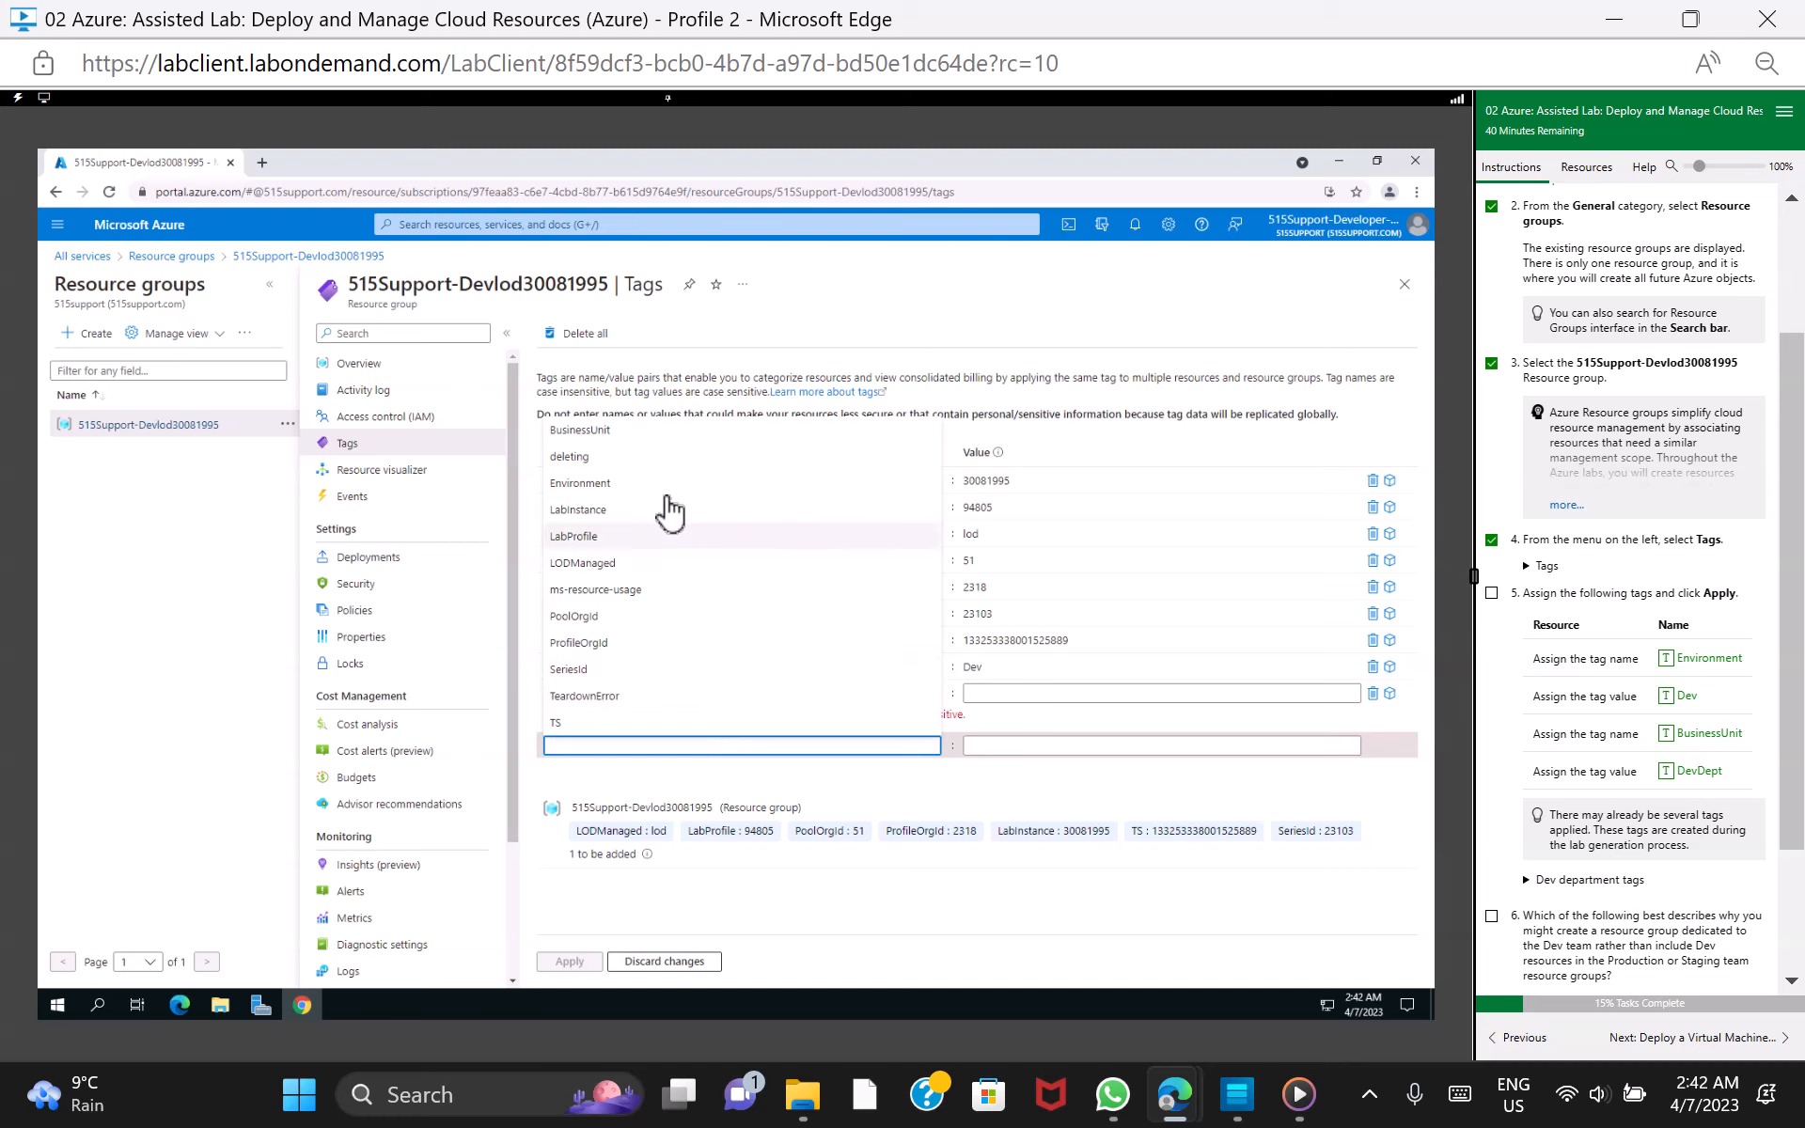
left_click(656, 431)
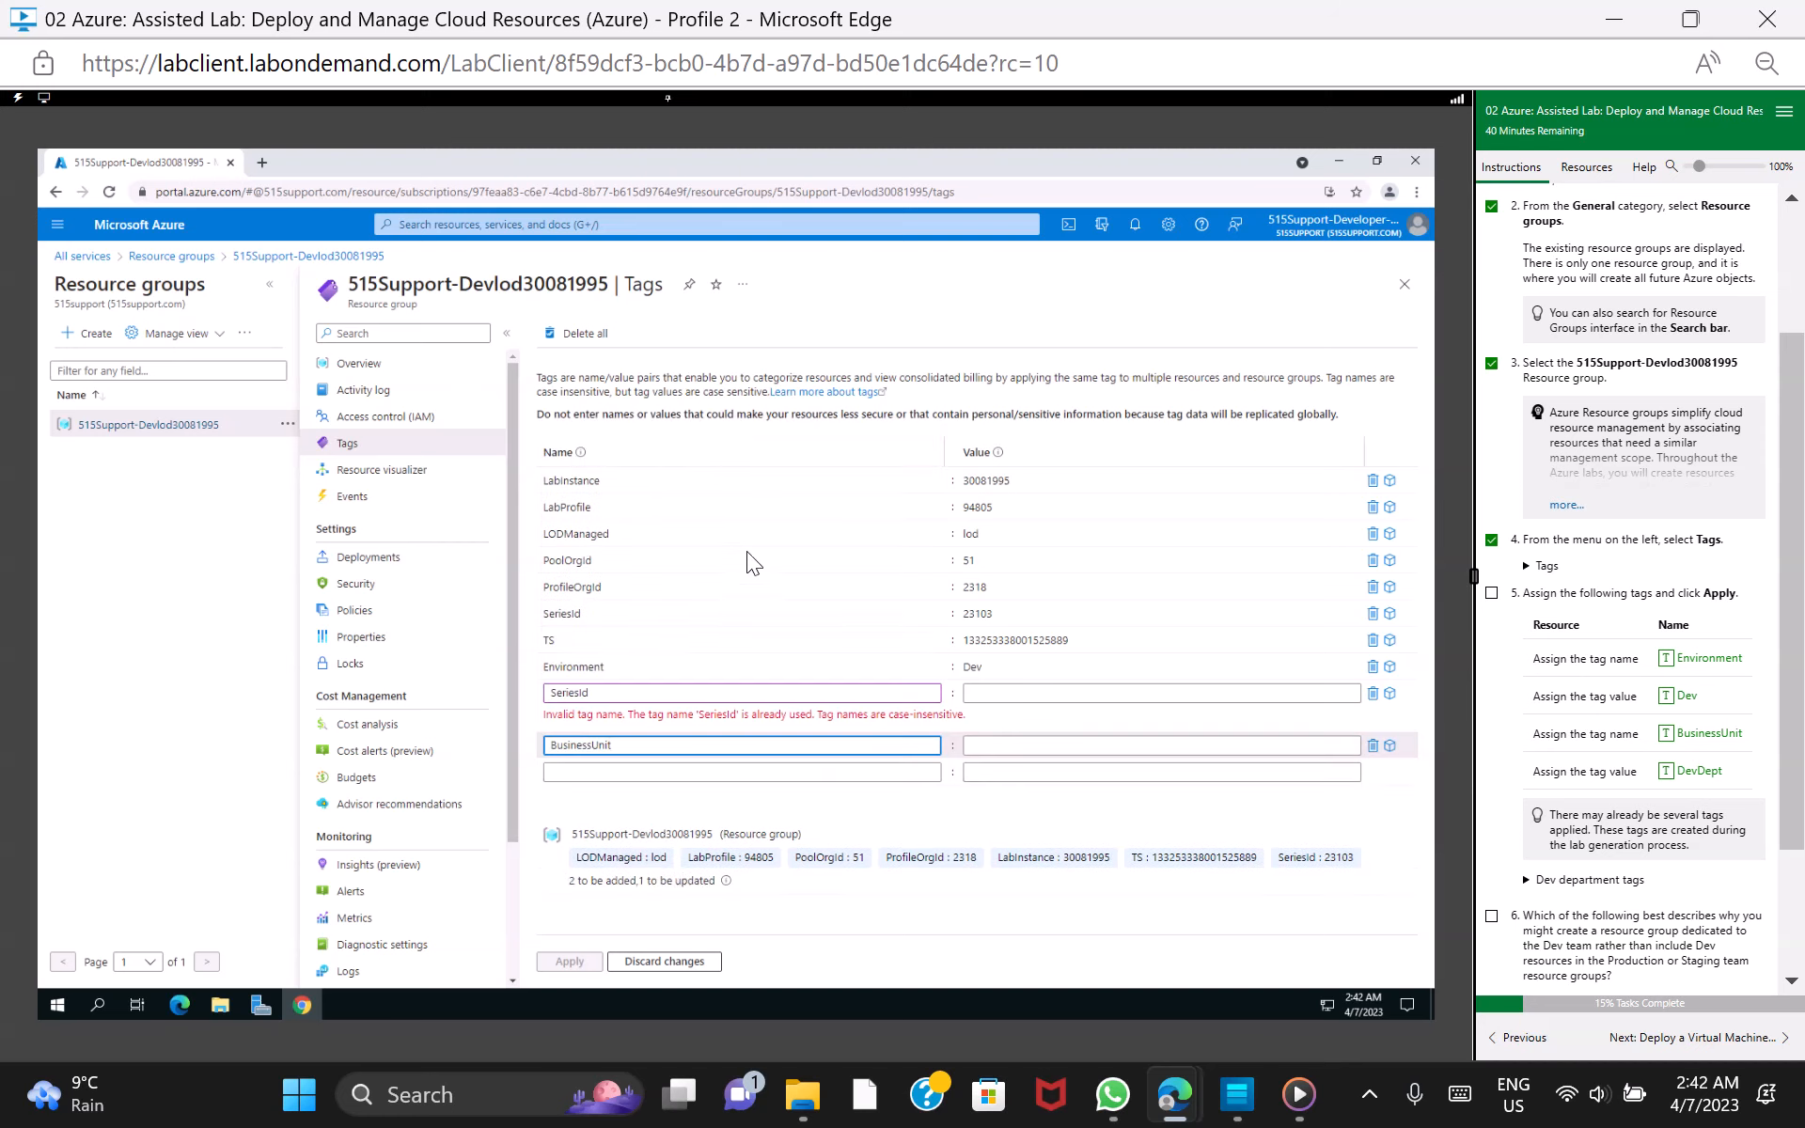
left_click(1055, 746)
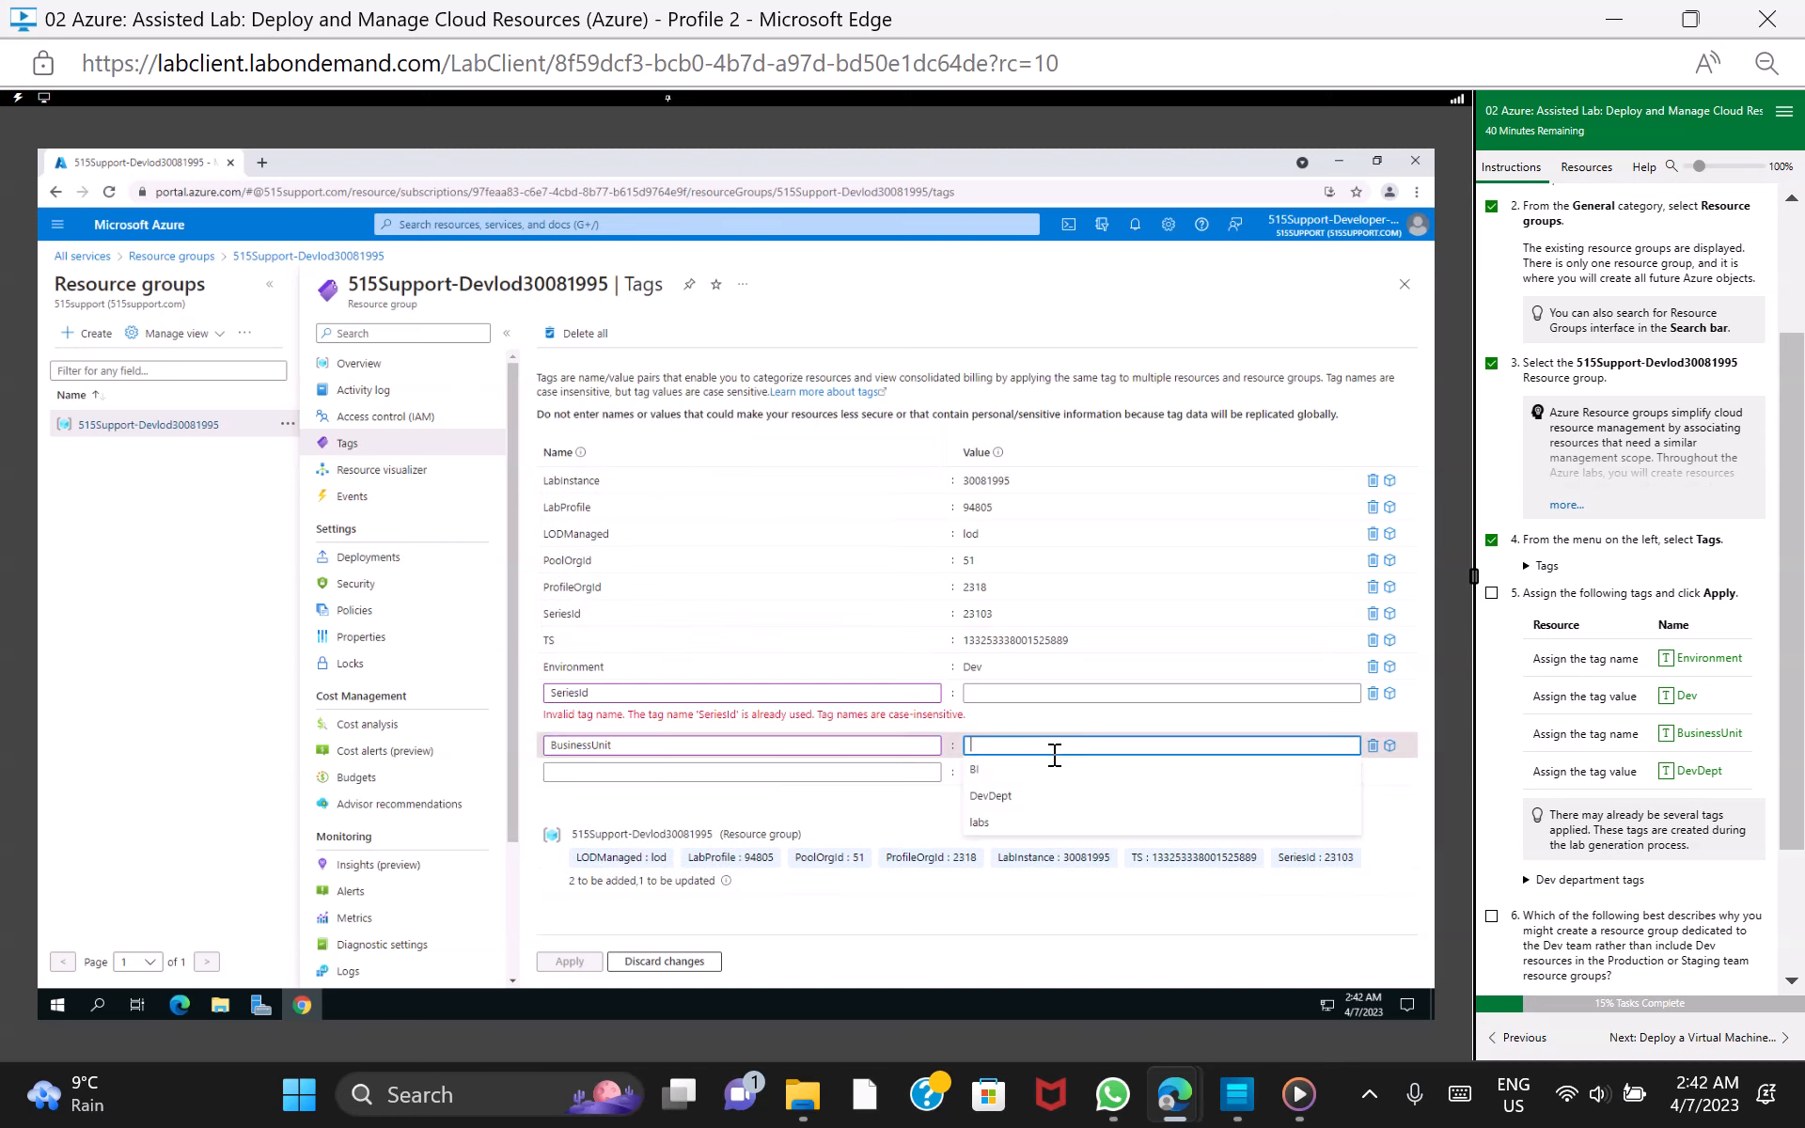
left_click(1119, 797)
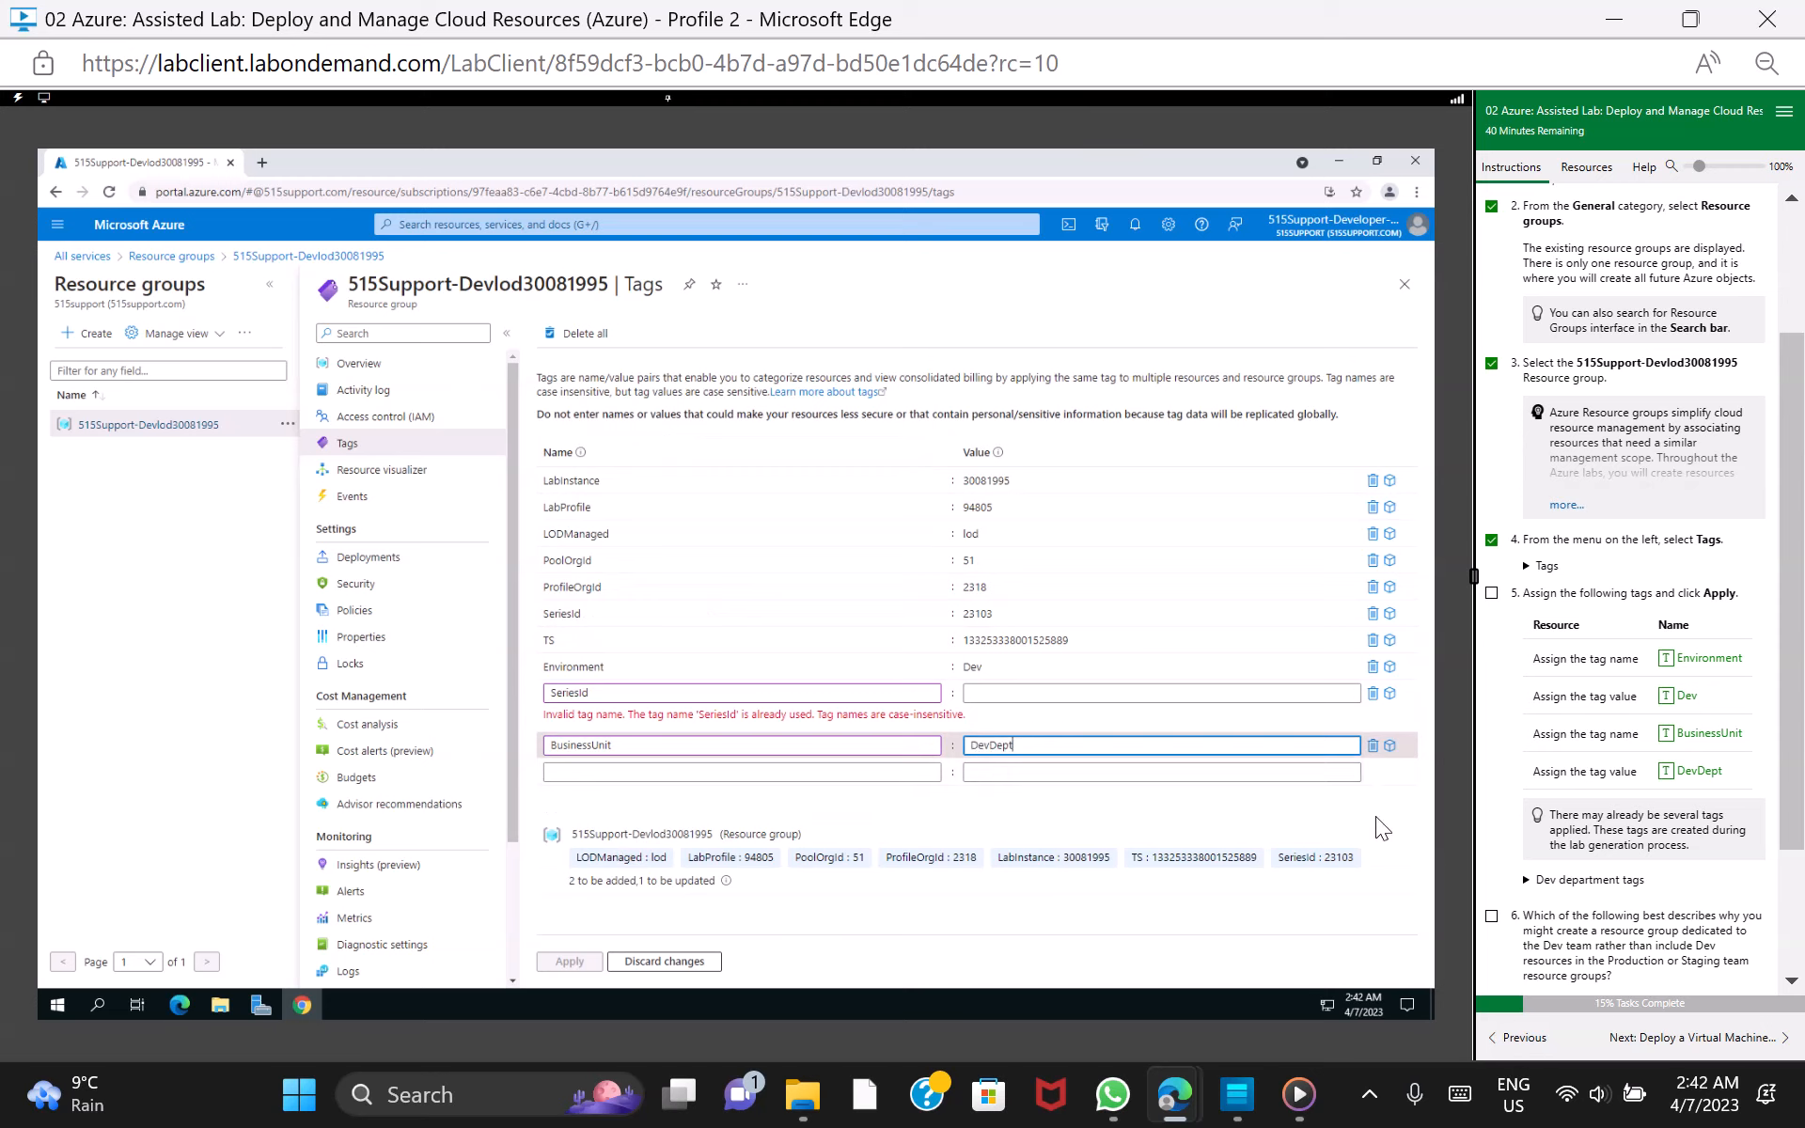
left_click(1316, 764)
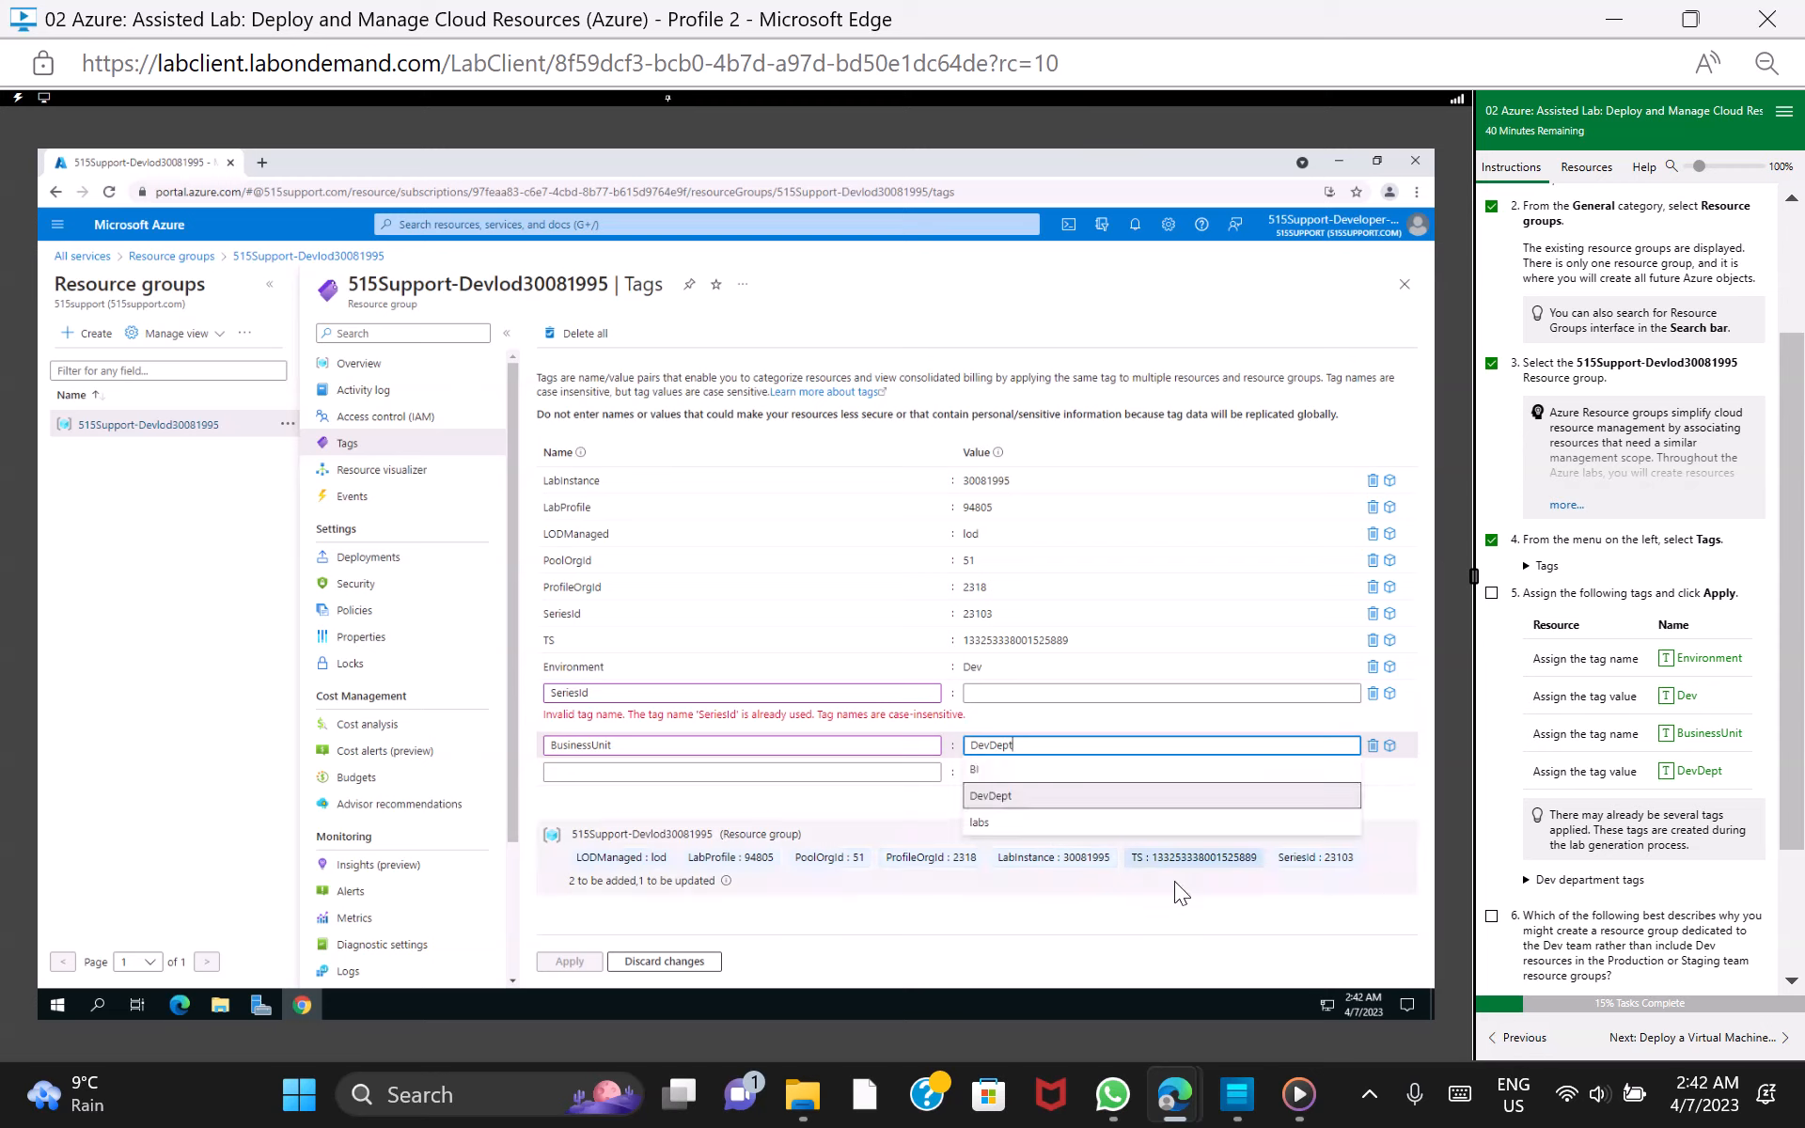
left_click(1188, 917)
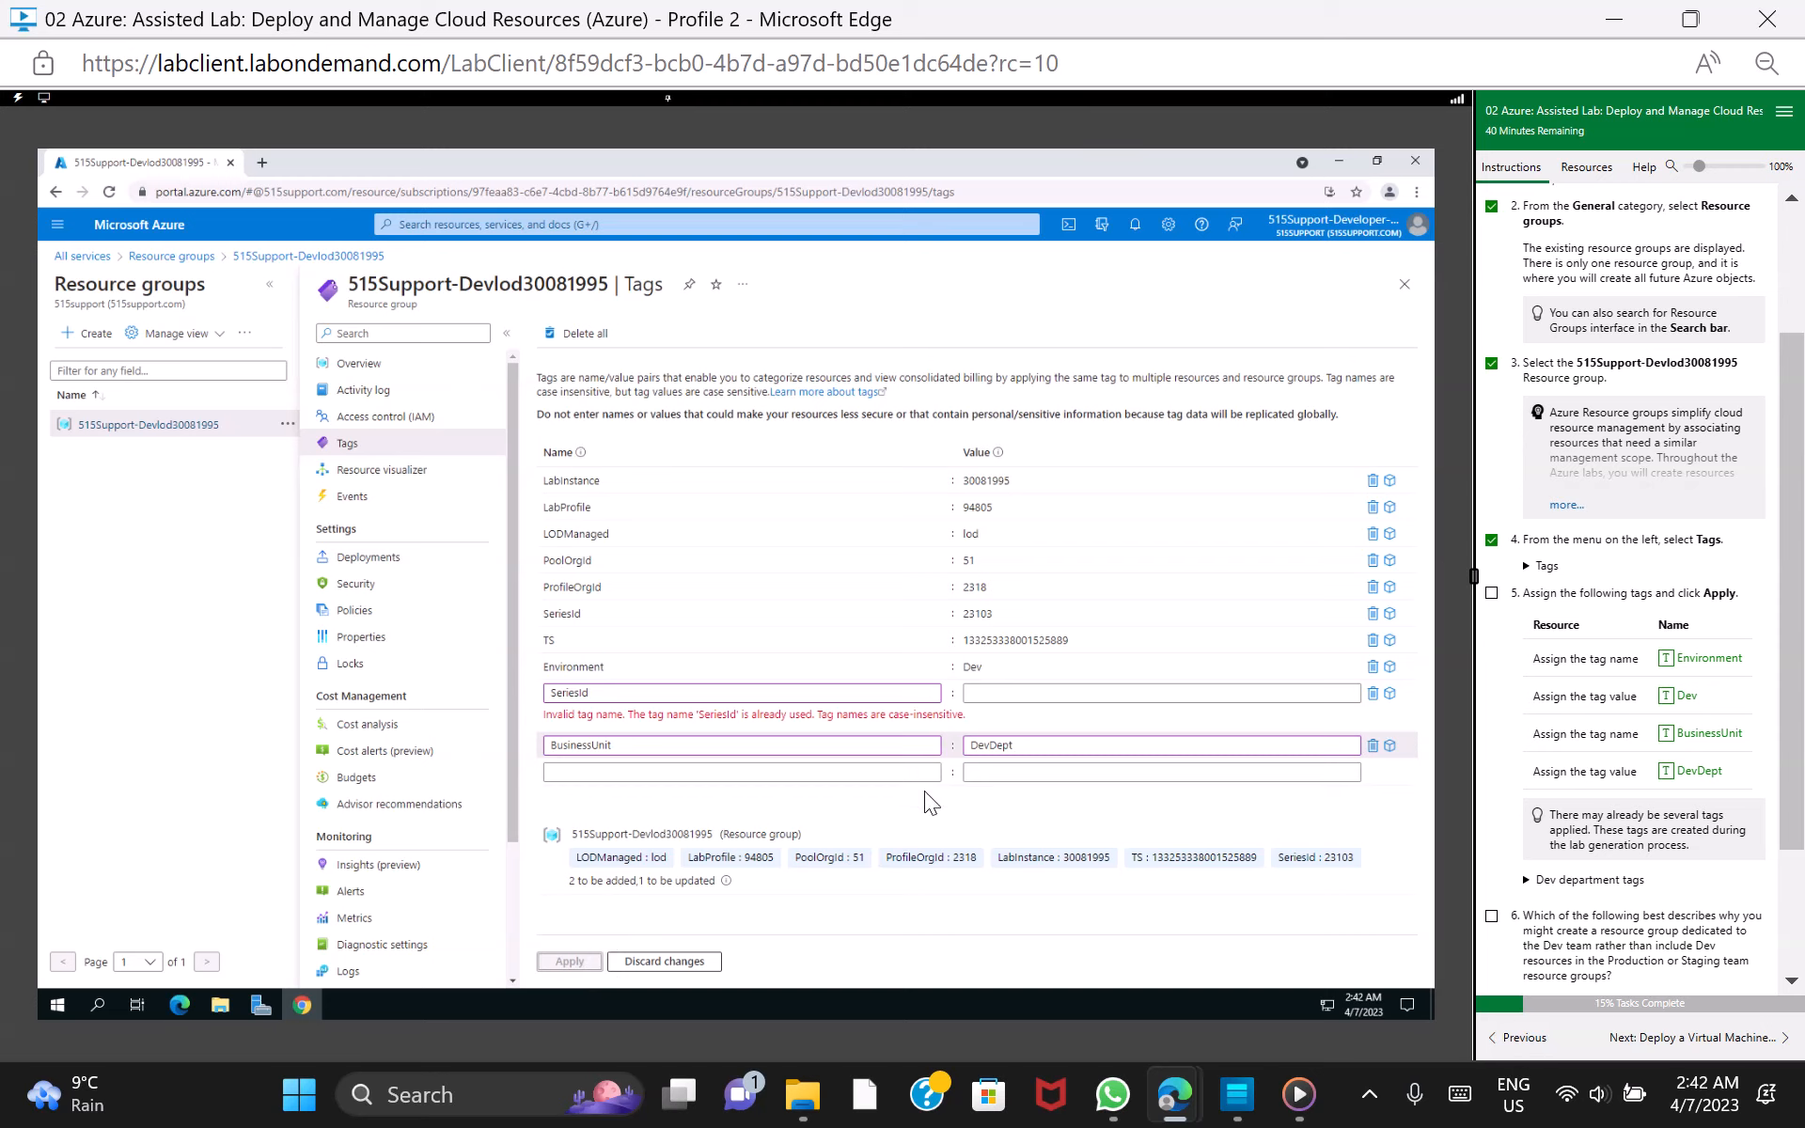
Discard all pending tag changes on the resource group
left_click(808, 589)
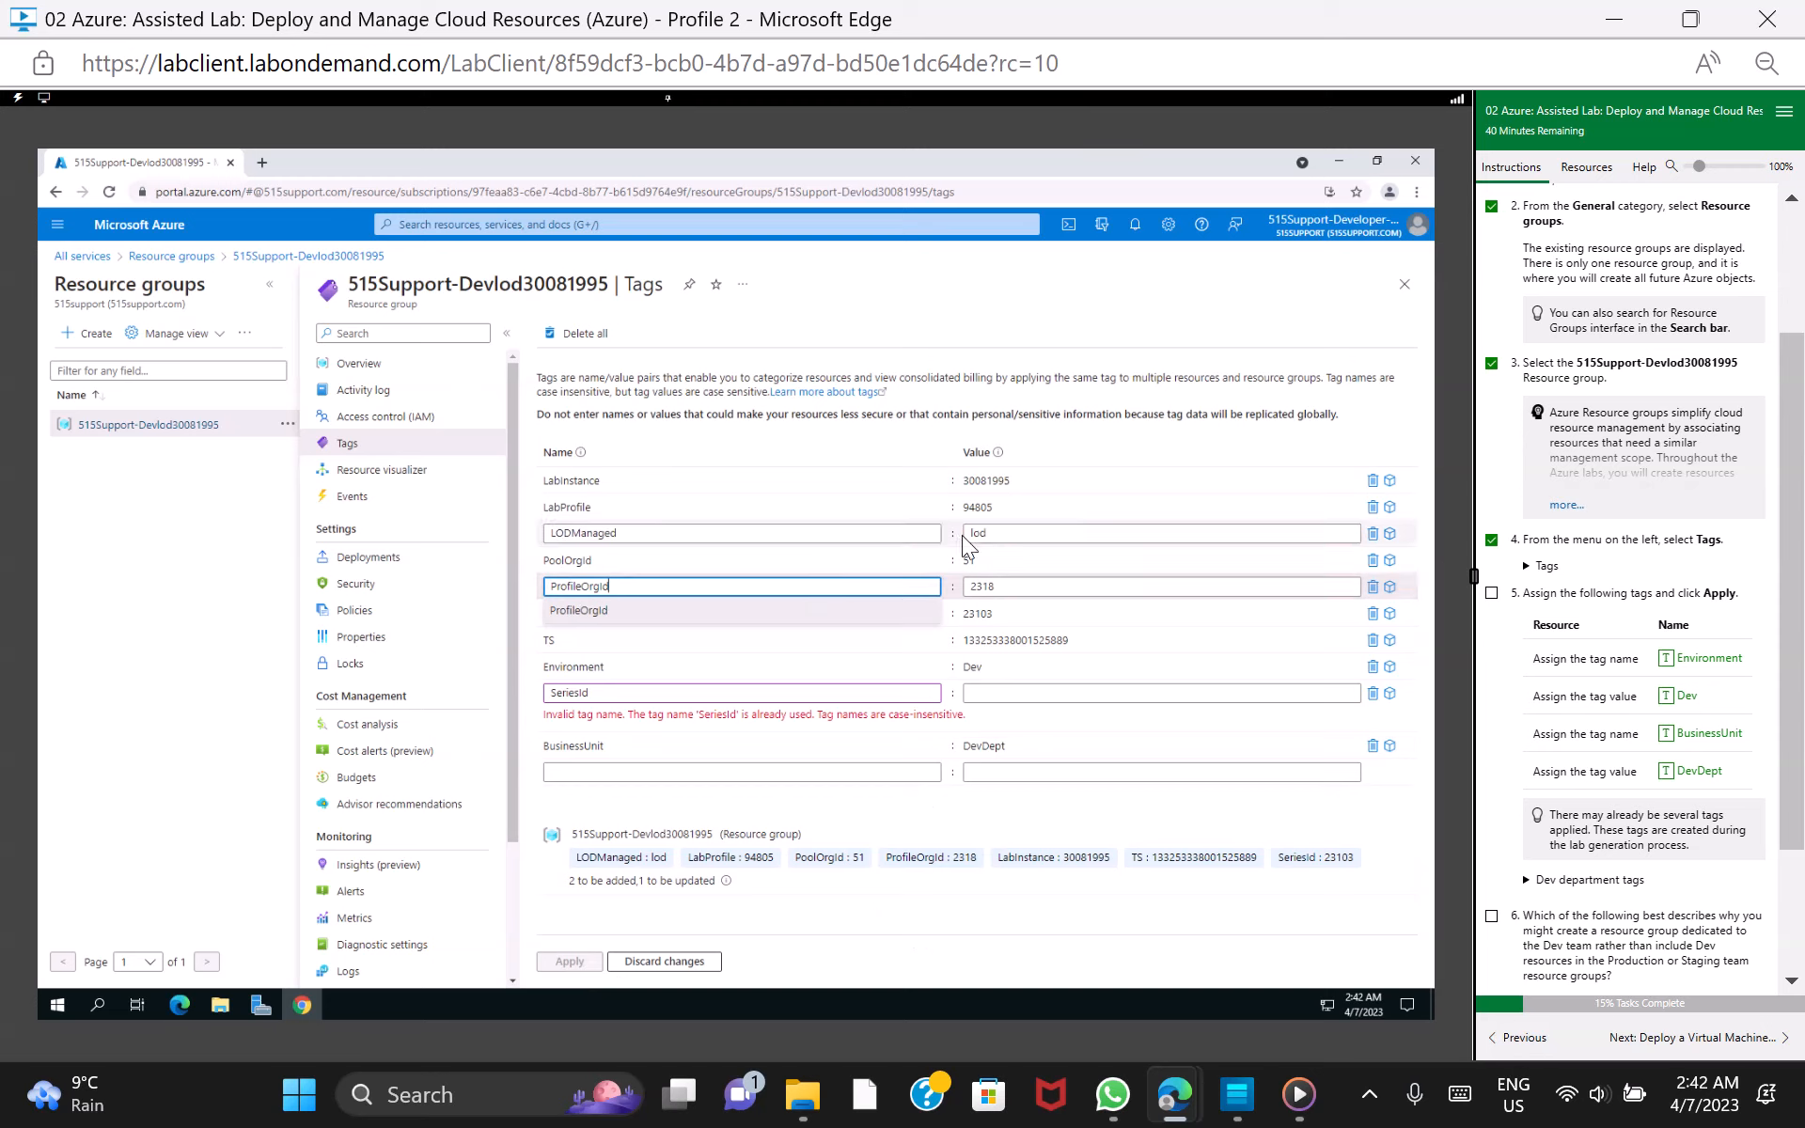
left_click(1020, 908)
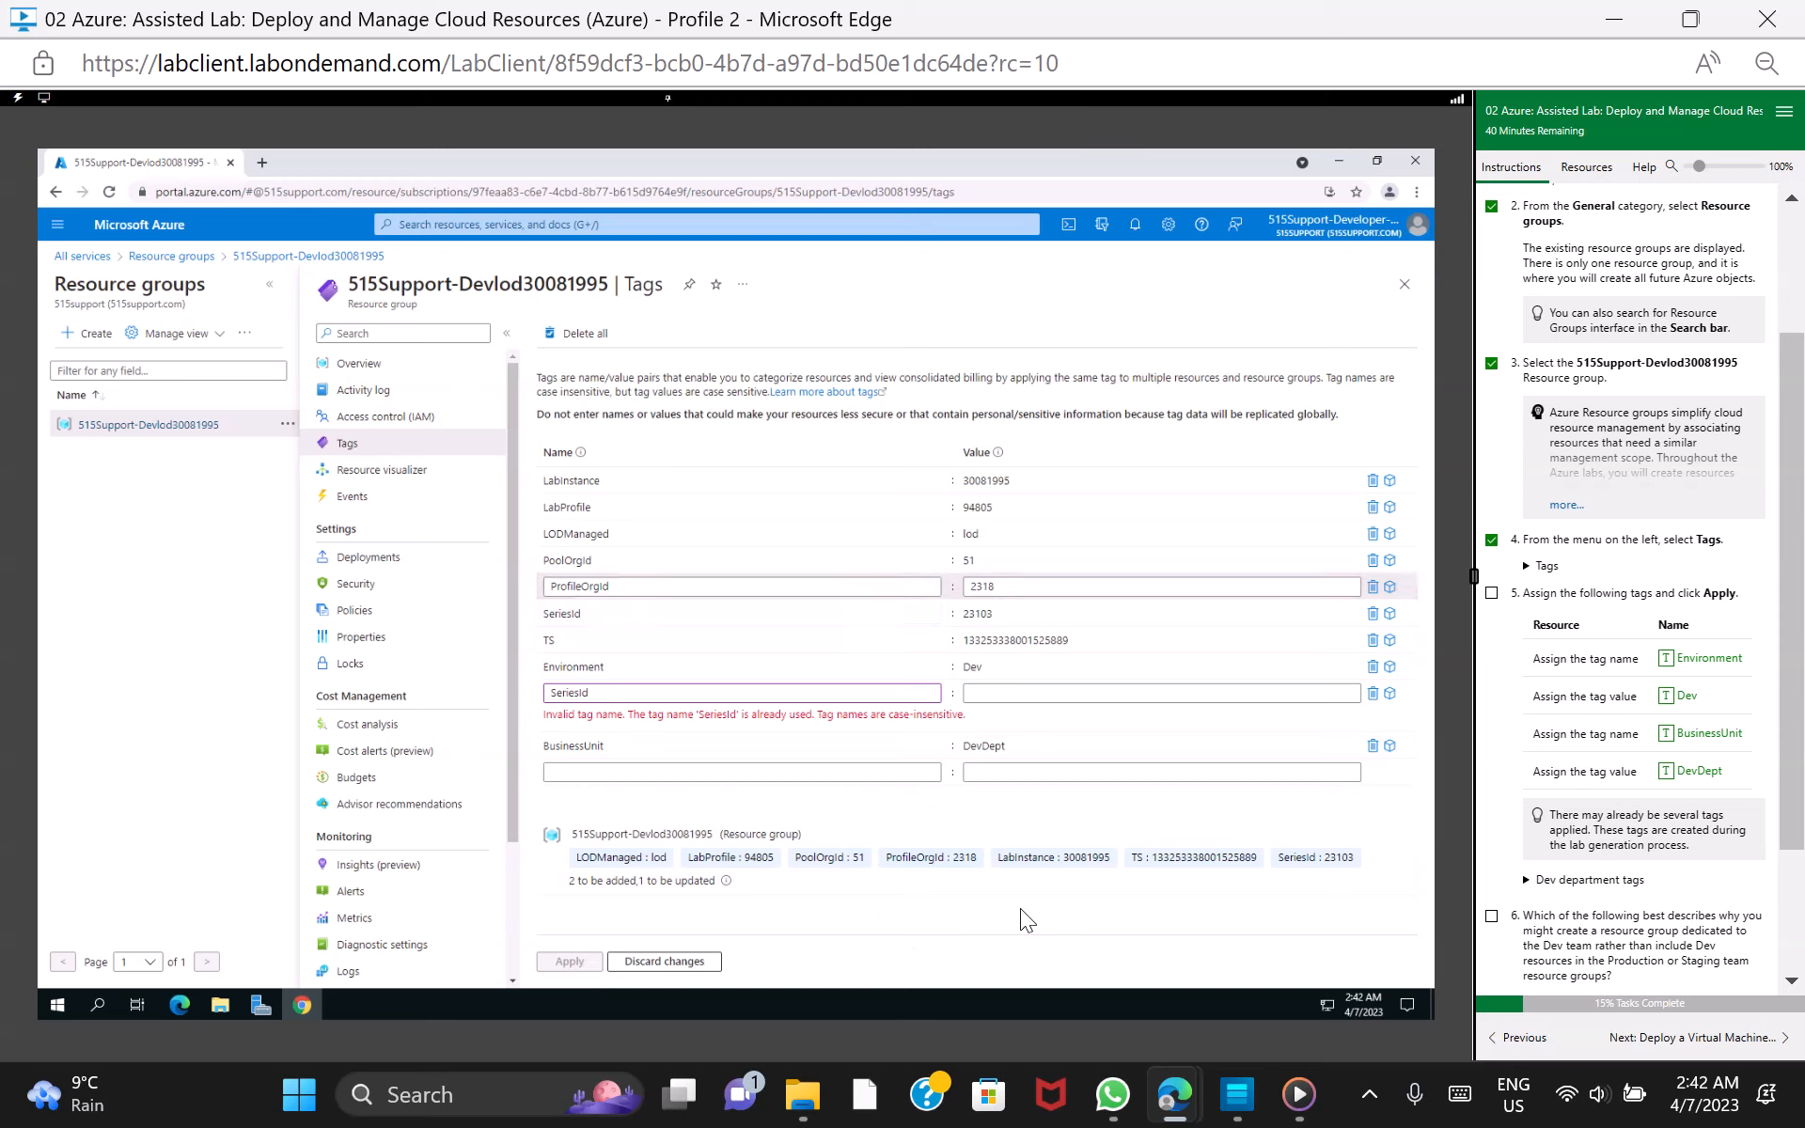
left_click(686, 960)
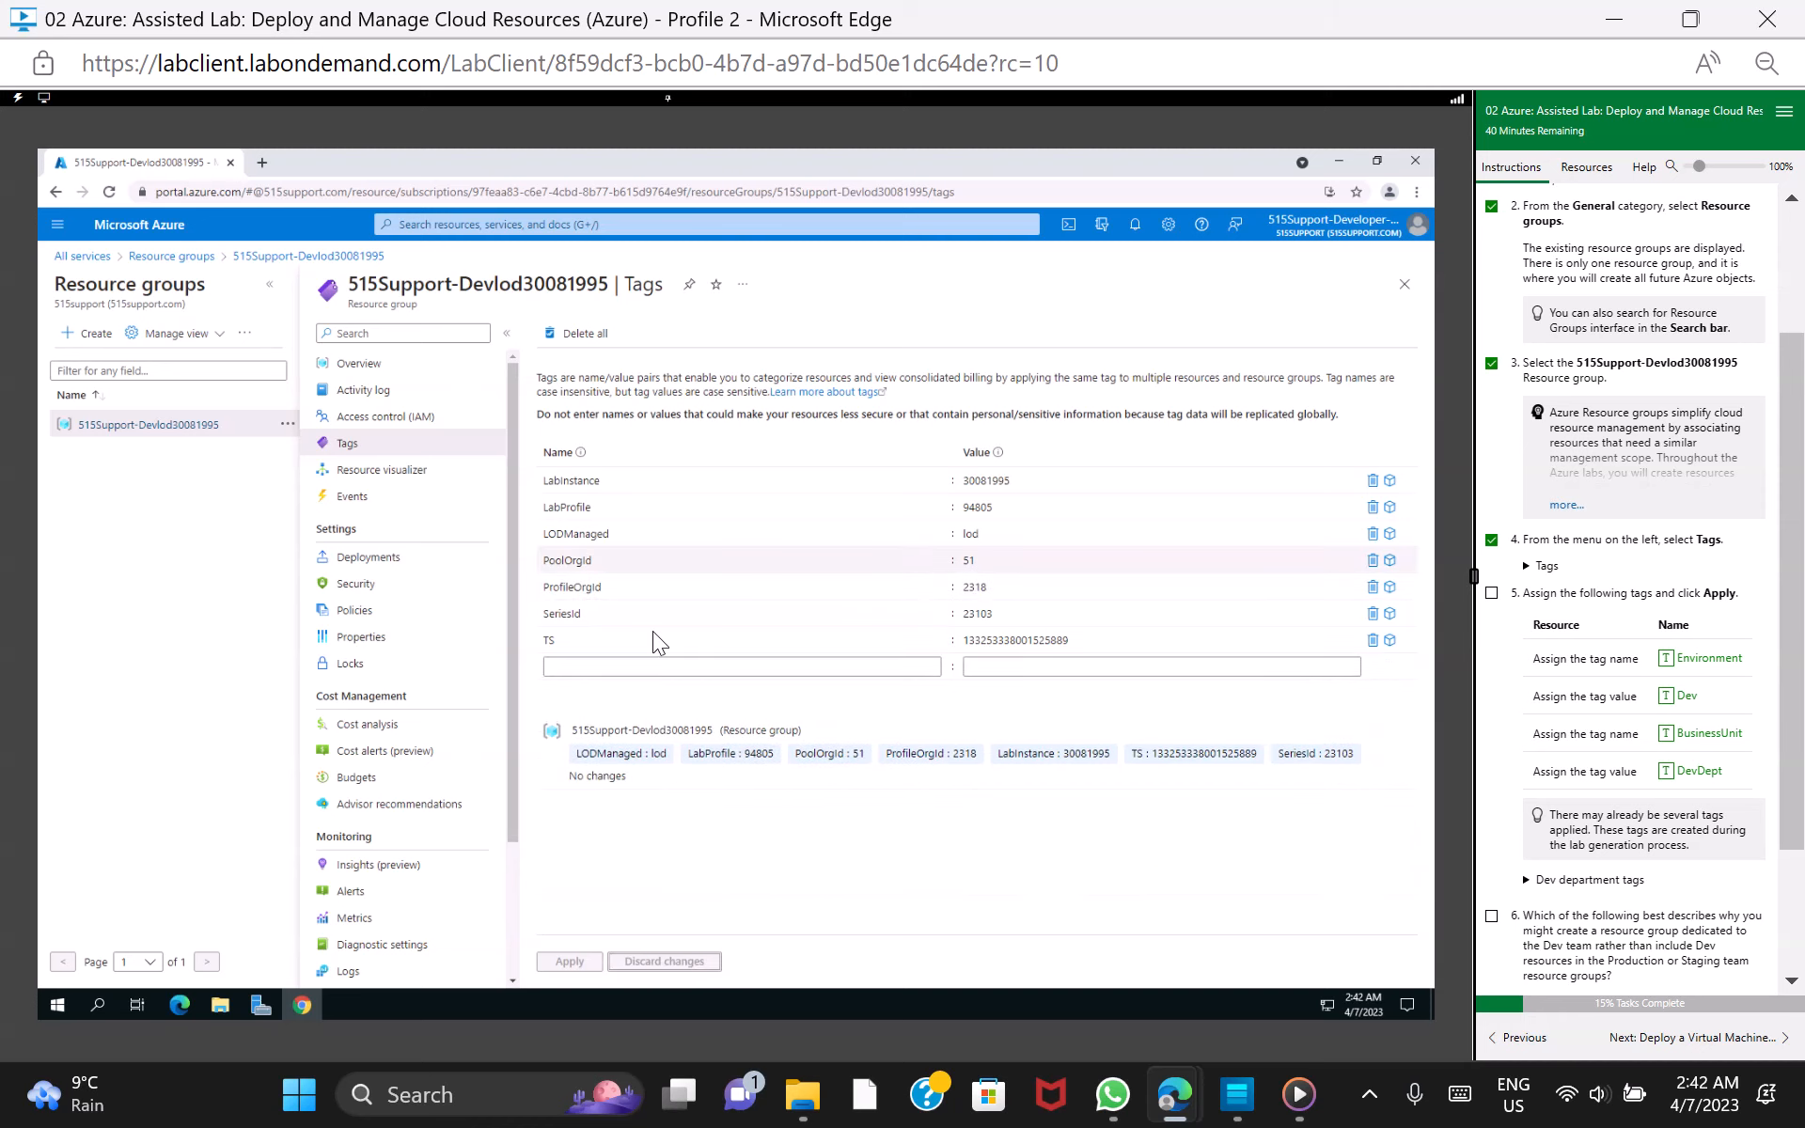
Add a tag named Environment with the value Dev in the empty row below TS
left_click(691, 664)
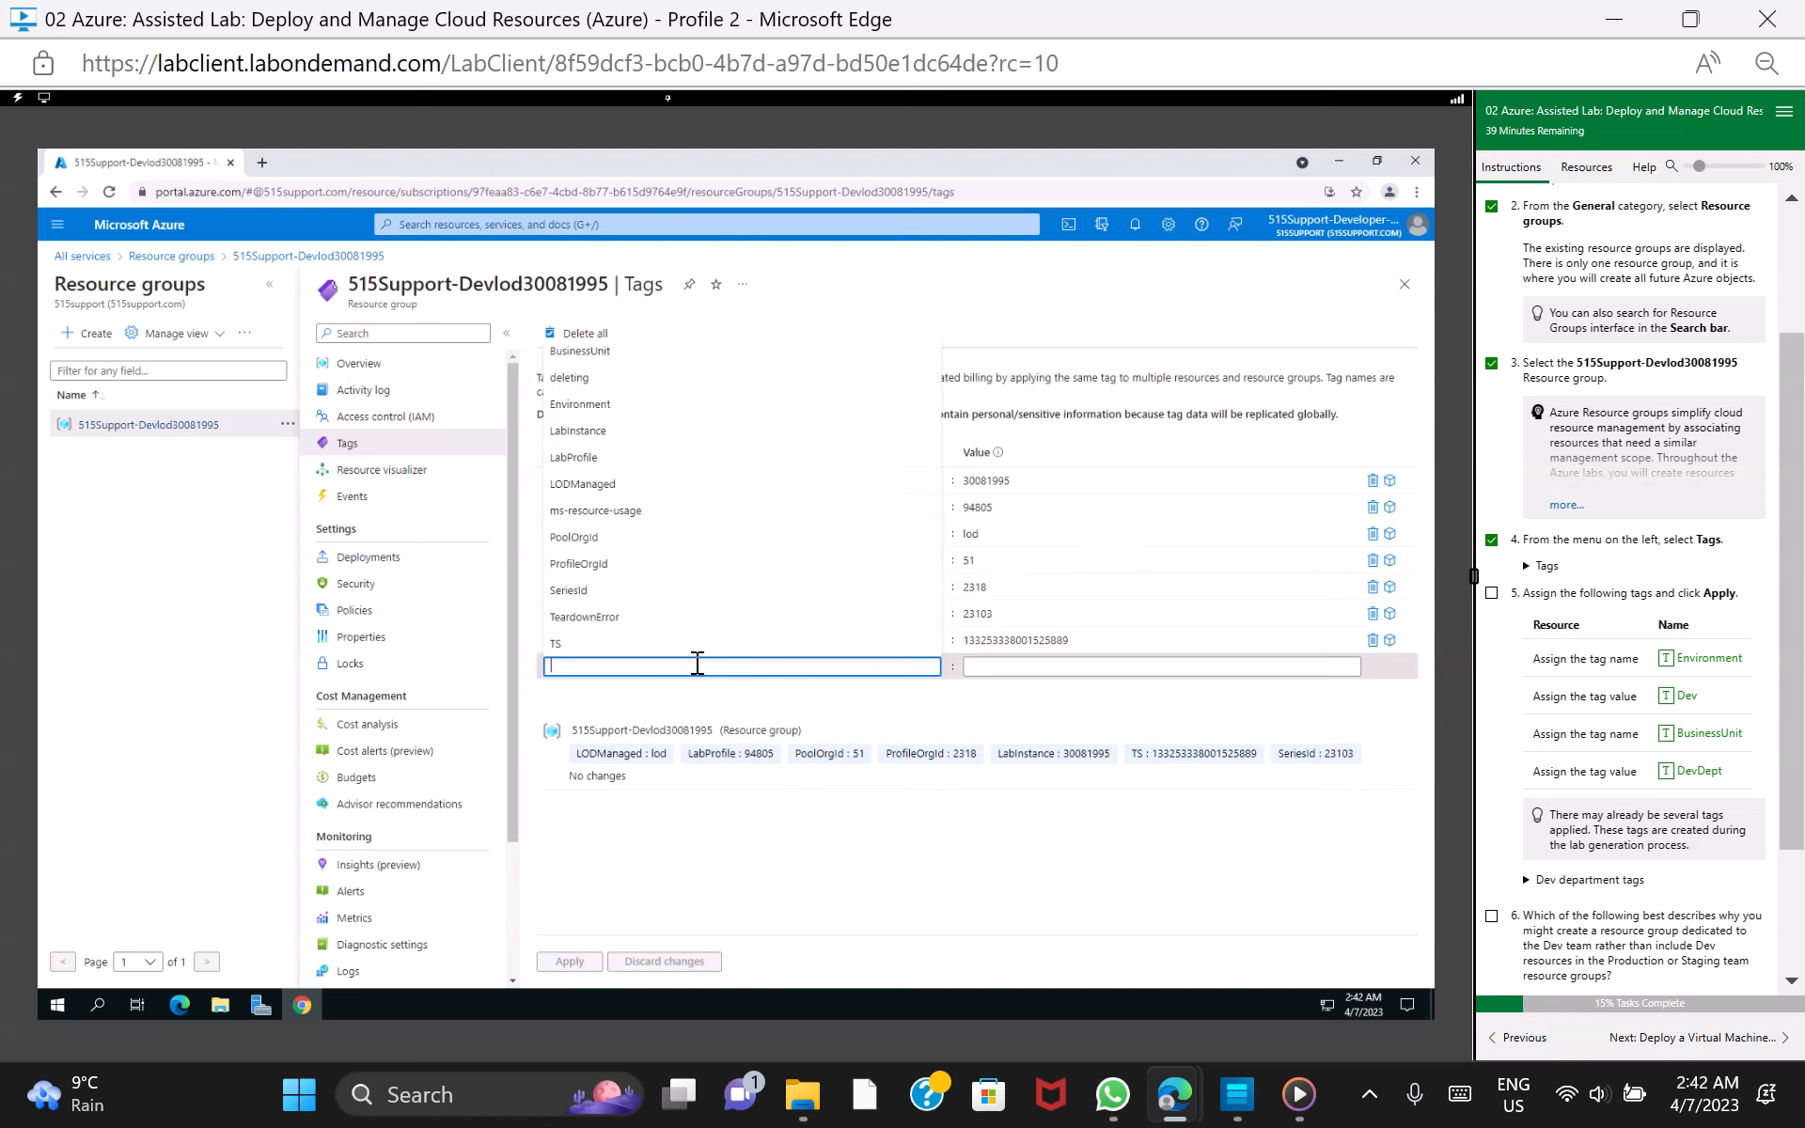
left_click(658, 406)
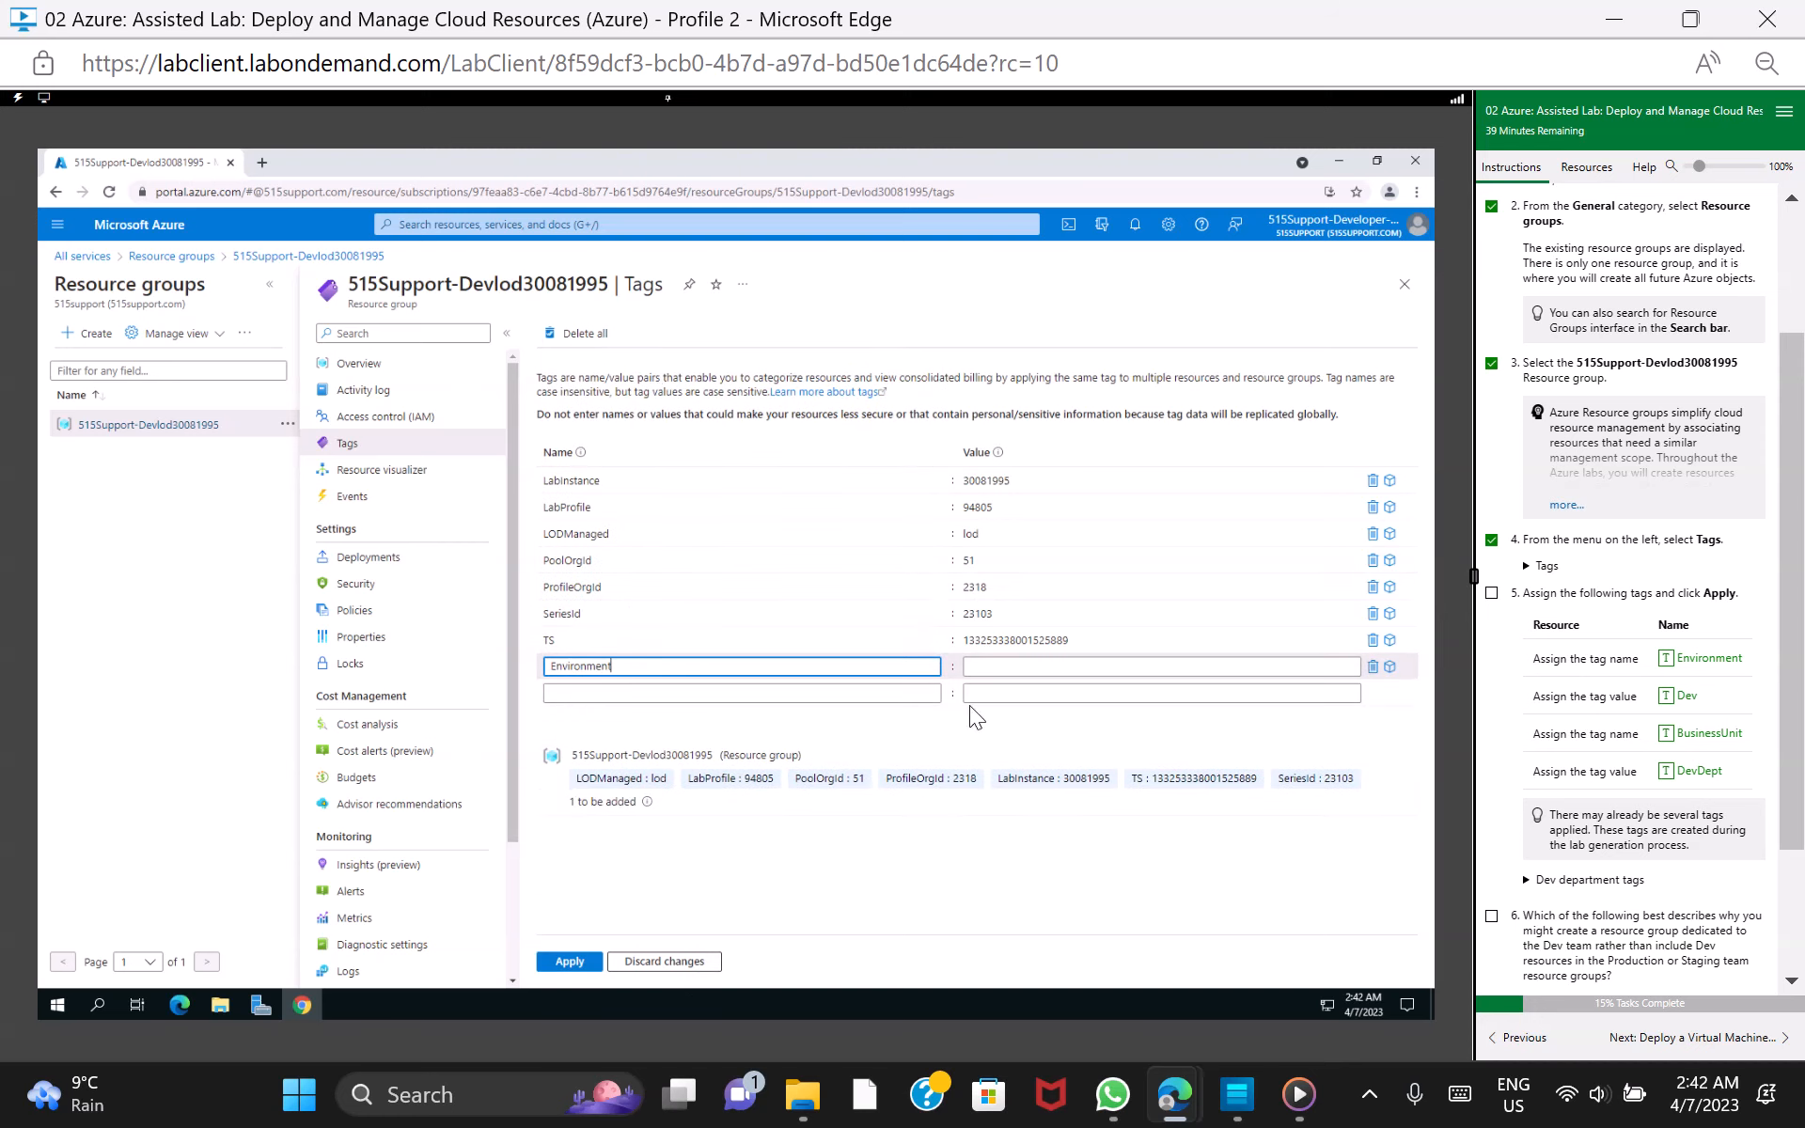
left_click(1083, 663)
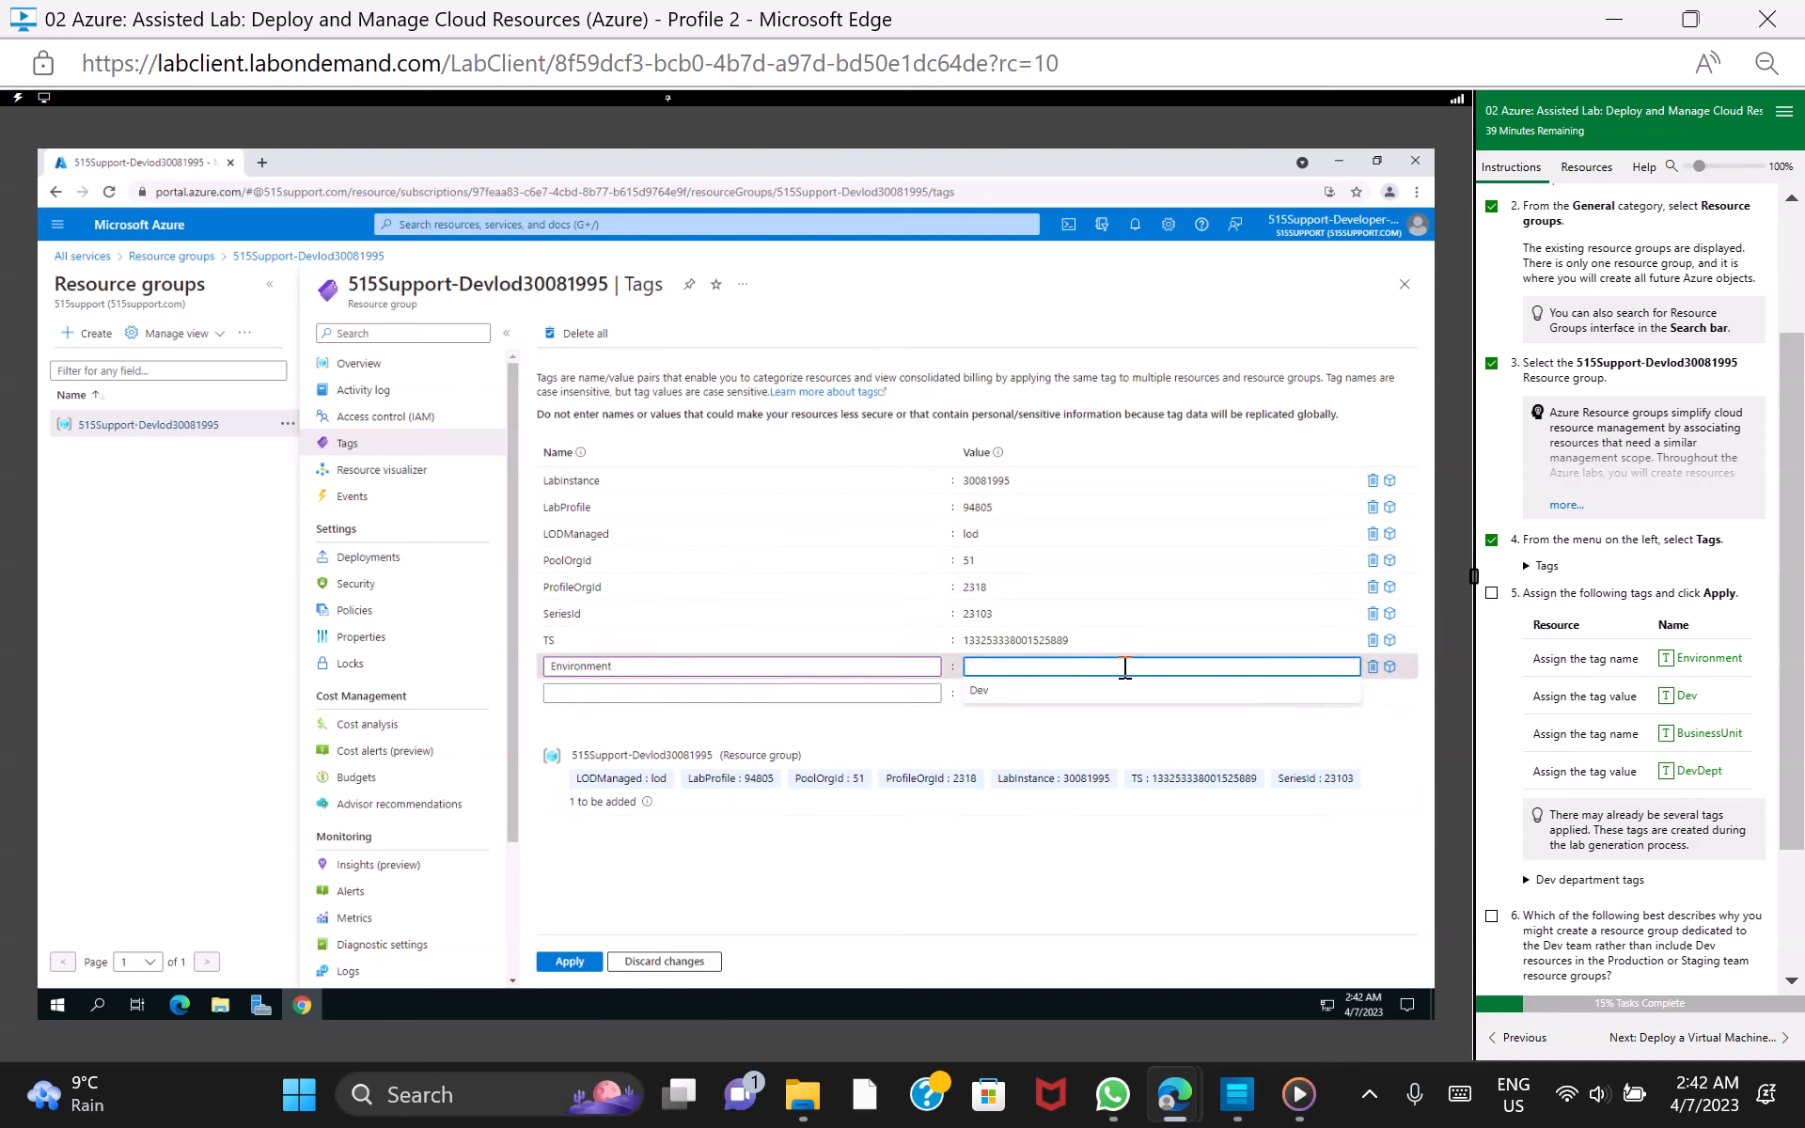
left_click(1095, 691)
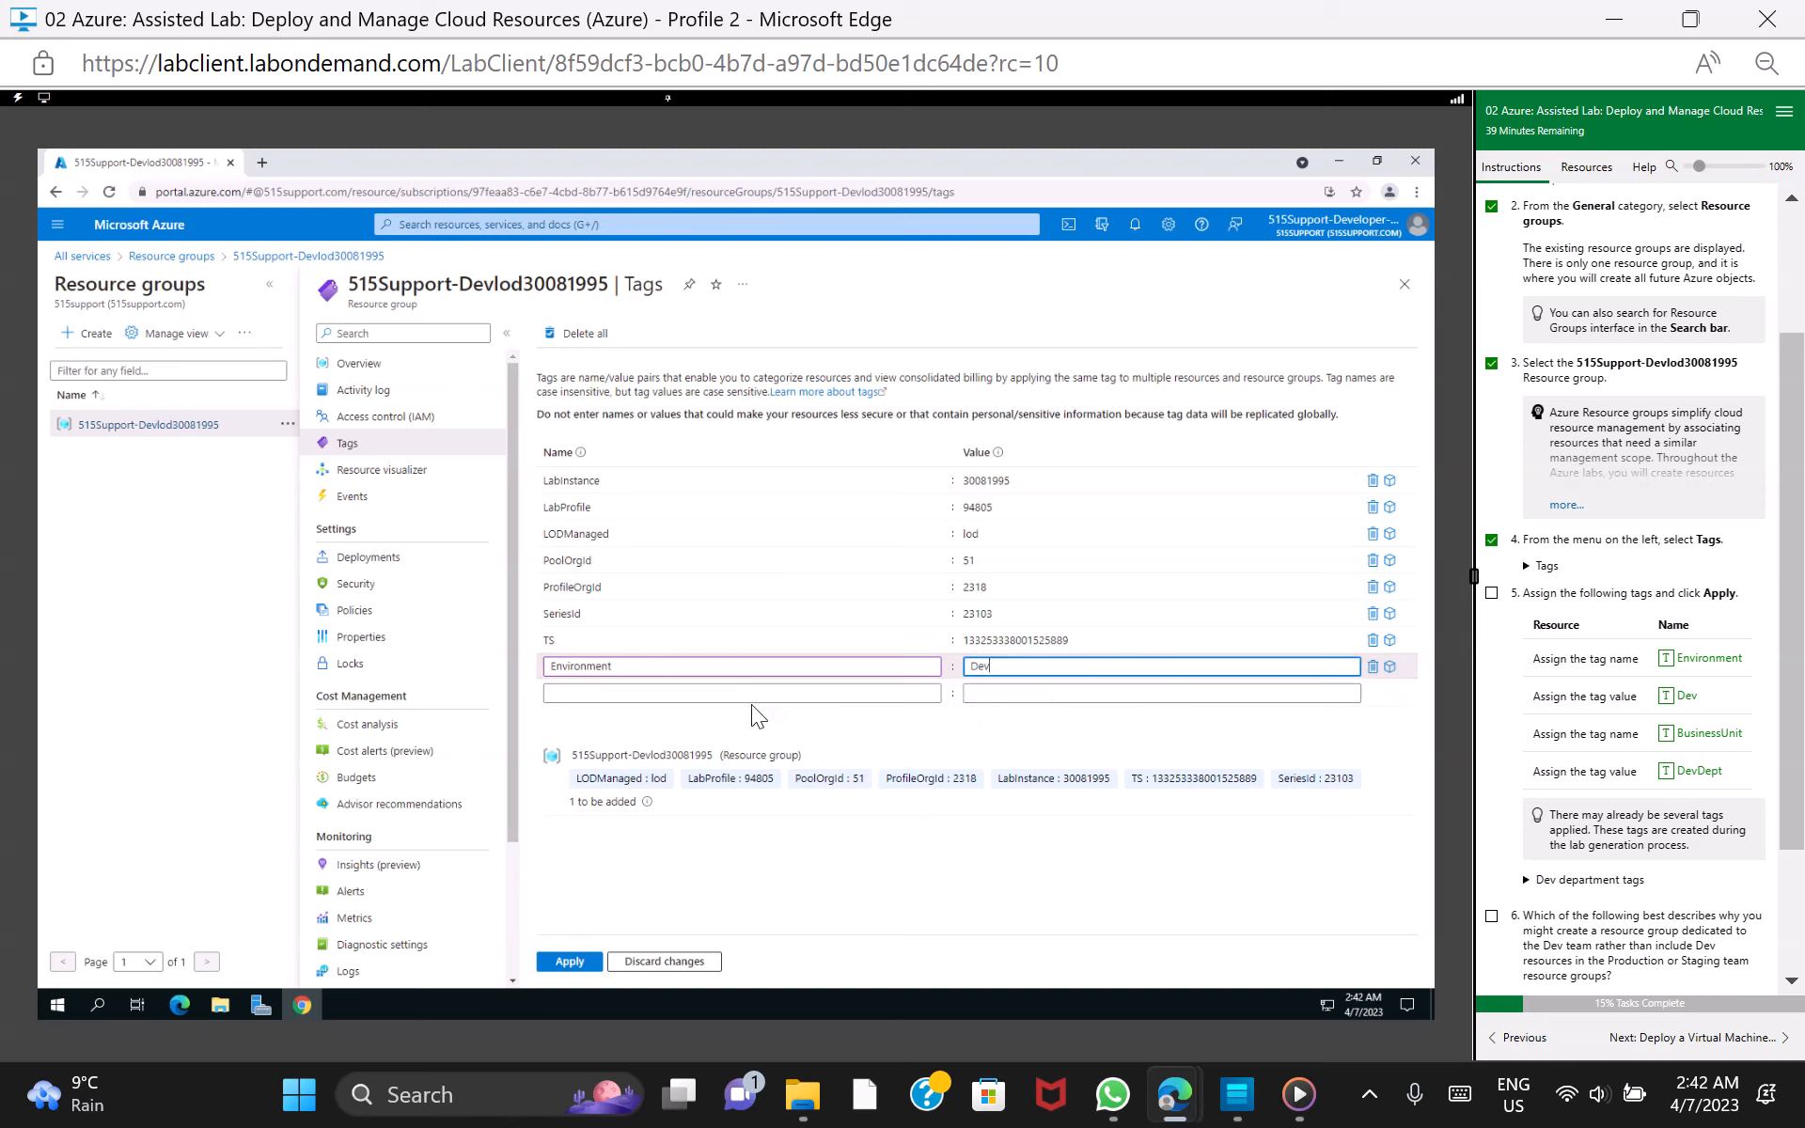
Add a tag named BusinessUnit with the value DevDept in the empty row below Environment
left_click(716, 693)
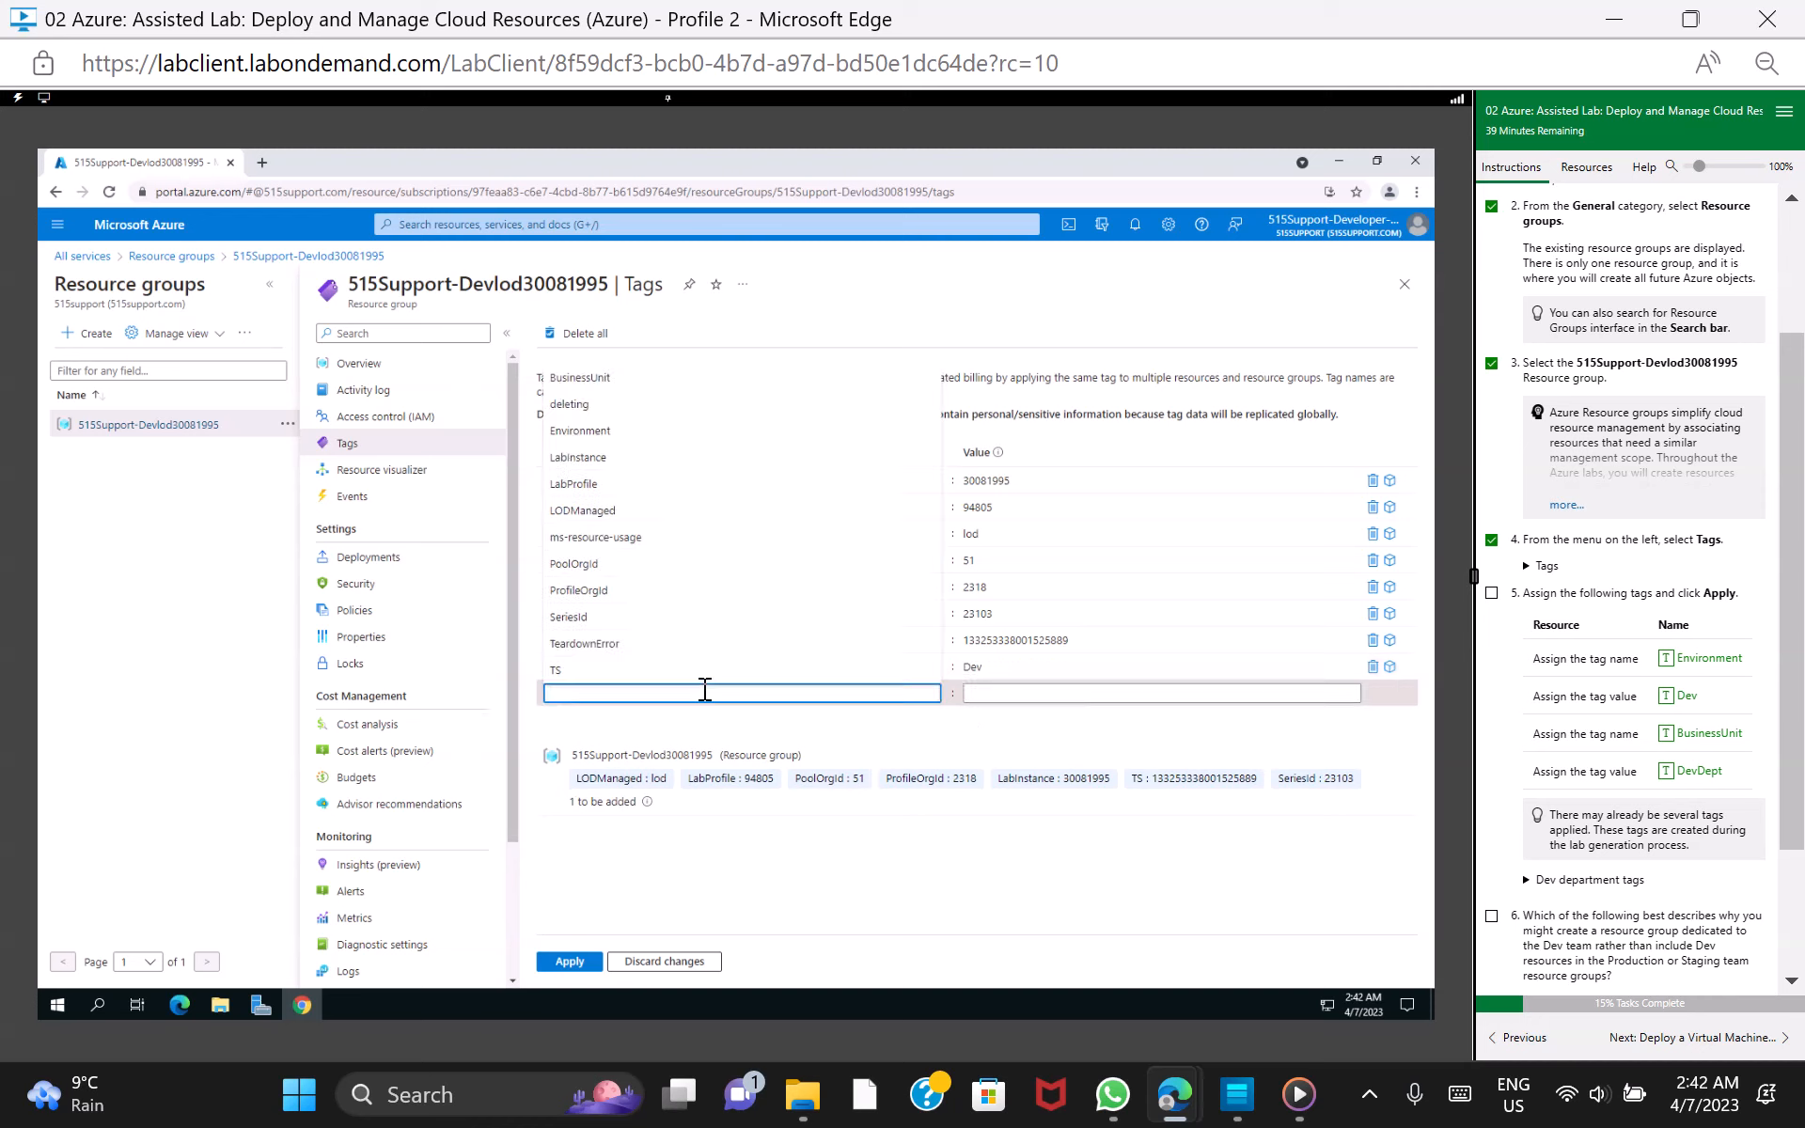
left_click(580, 377)
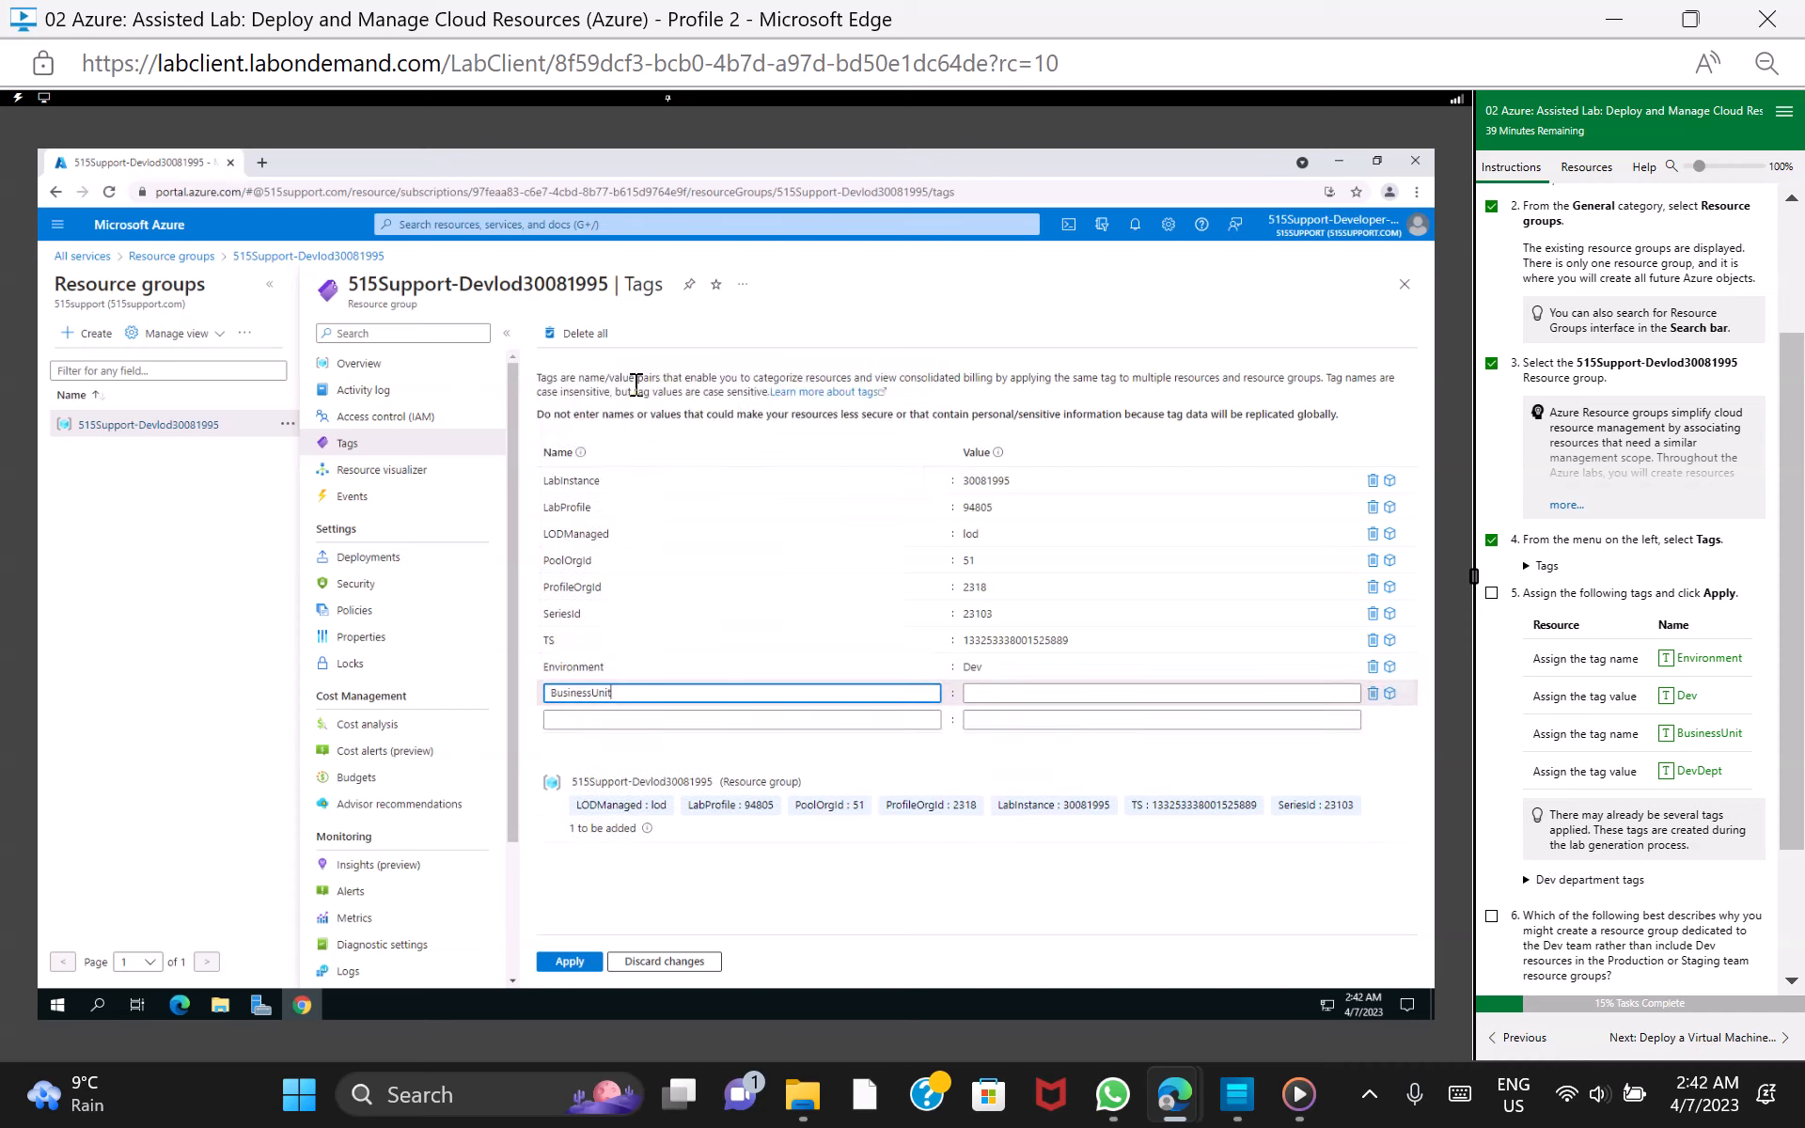
left_click(1069, 697)
left_click(1056, 747)
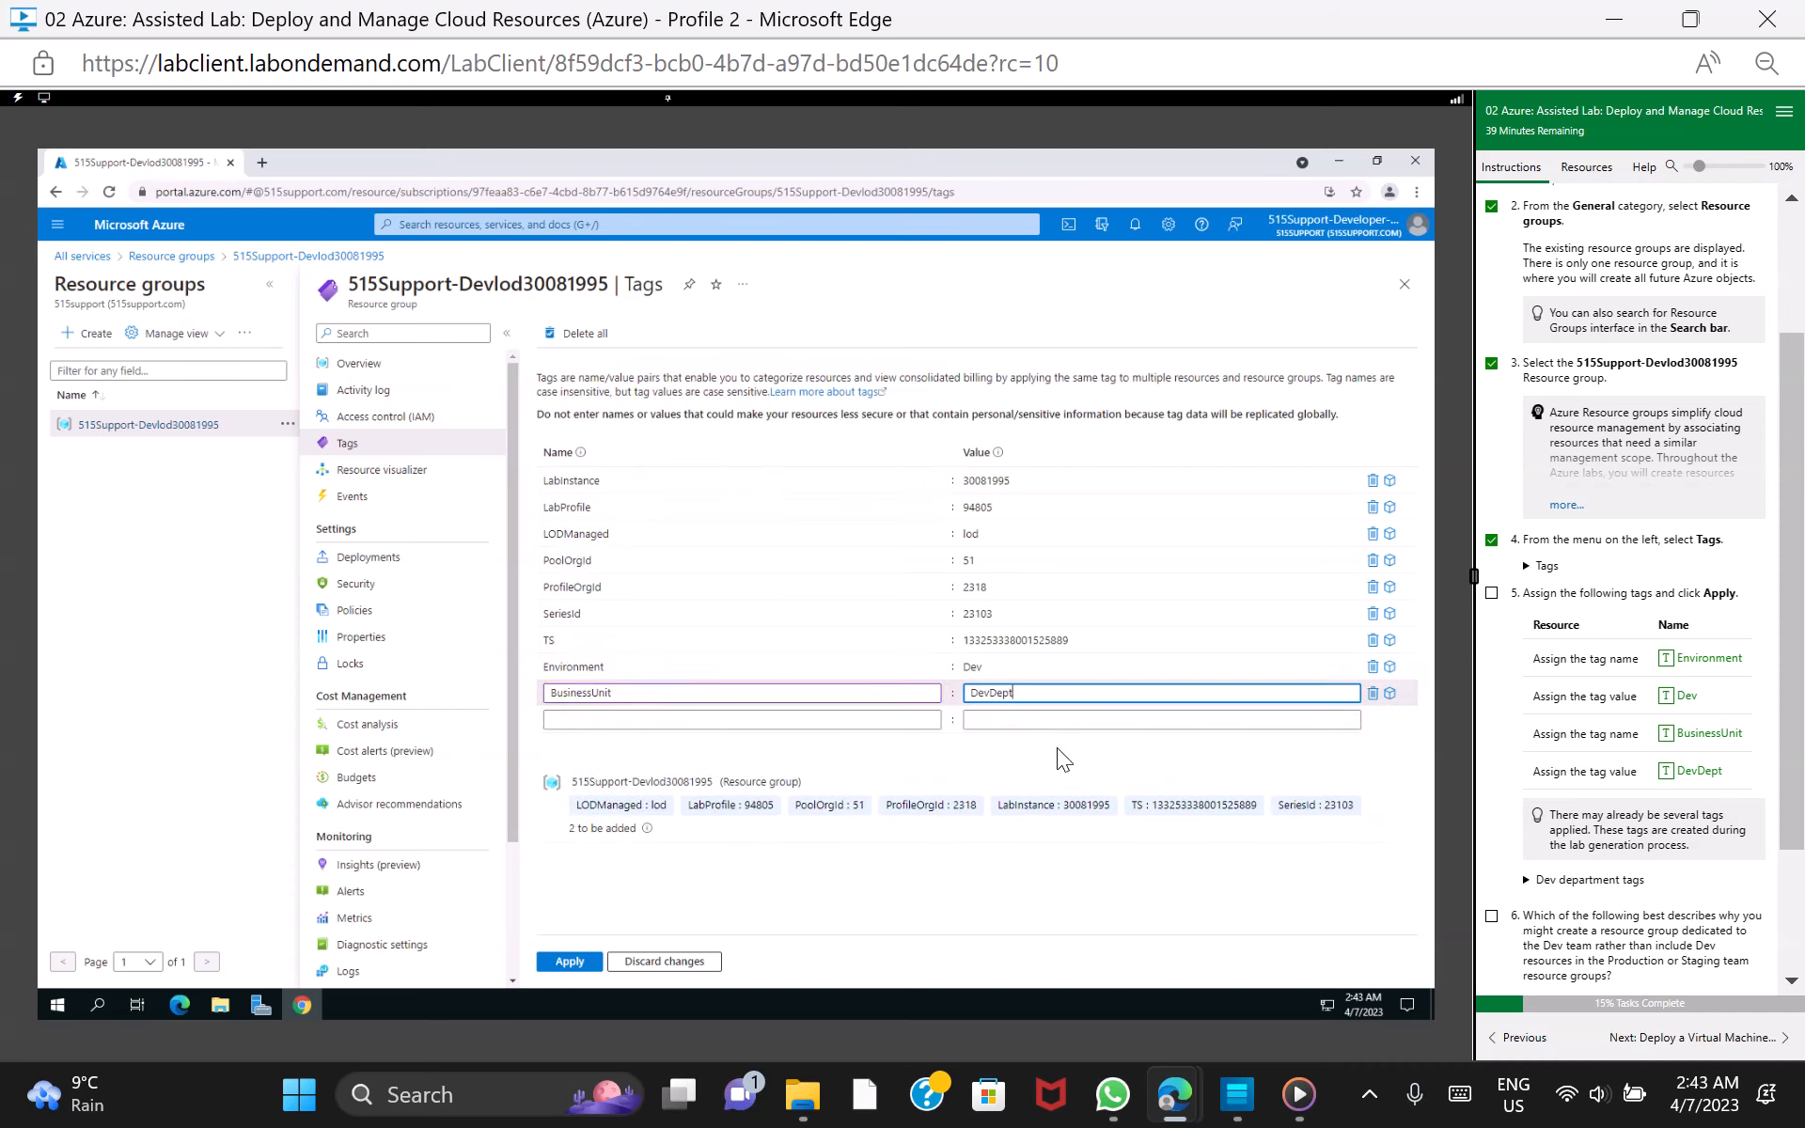
Apply the new tags to the resource group and mark lab task 5 as done
left_click(680, 905)
left_click(572, 962)
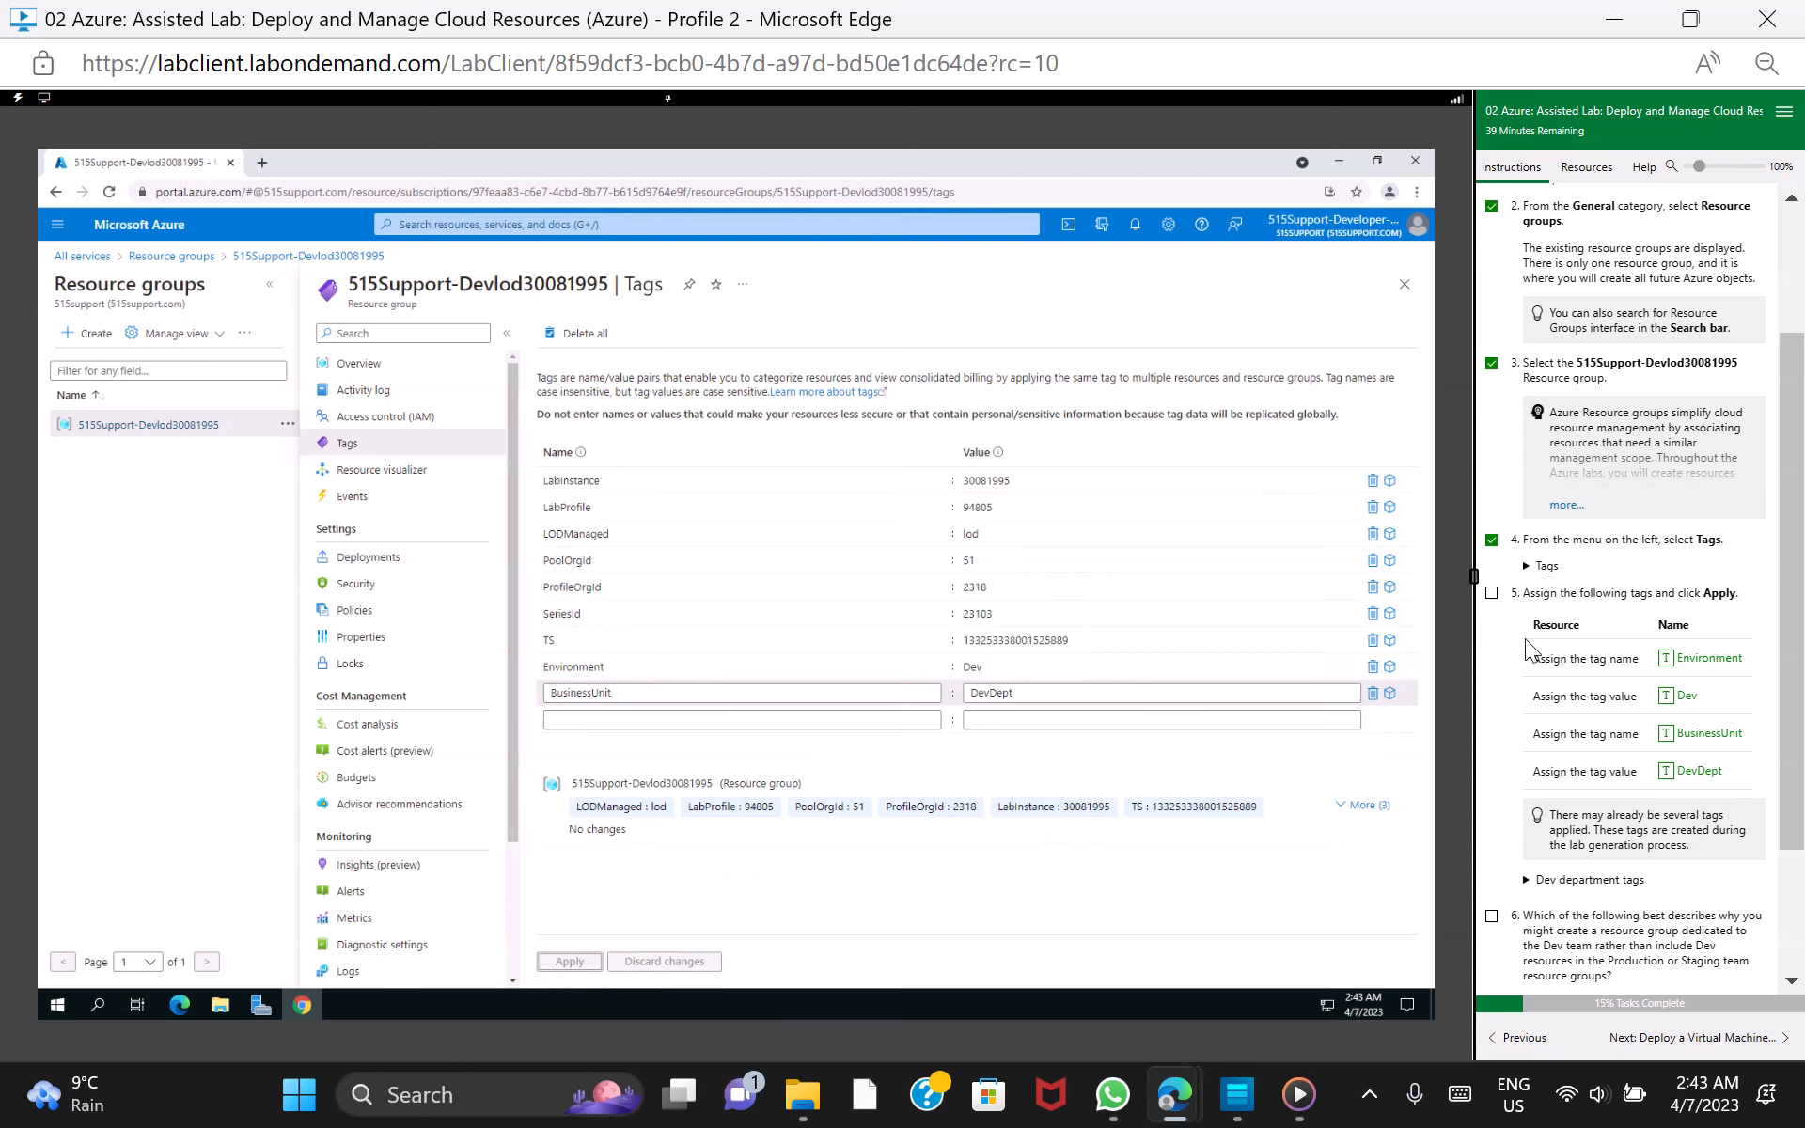
left_click(1491, 593)
Answer question 6 with "A separate resource group better separates Dev testing from the other teams", score it, and go to the Deploy a Virtual Machine Instance section
scroll(1798, 910, "down", 2)
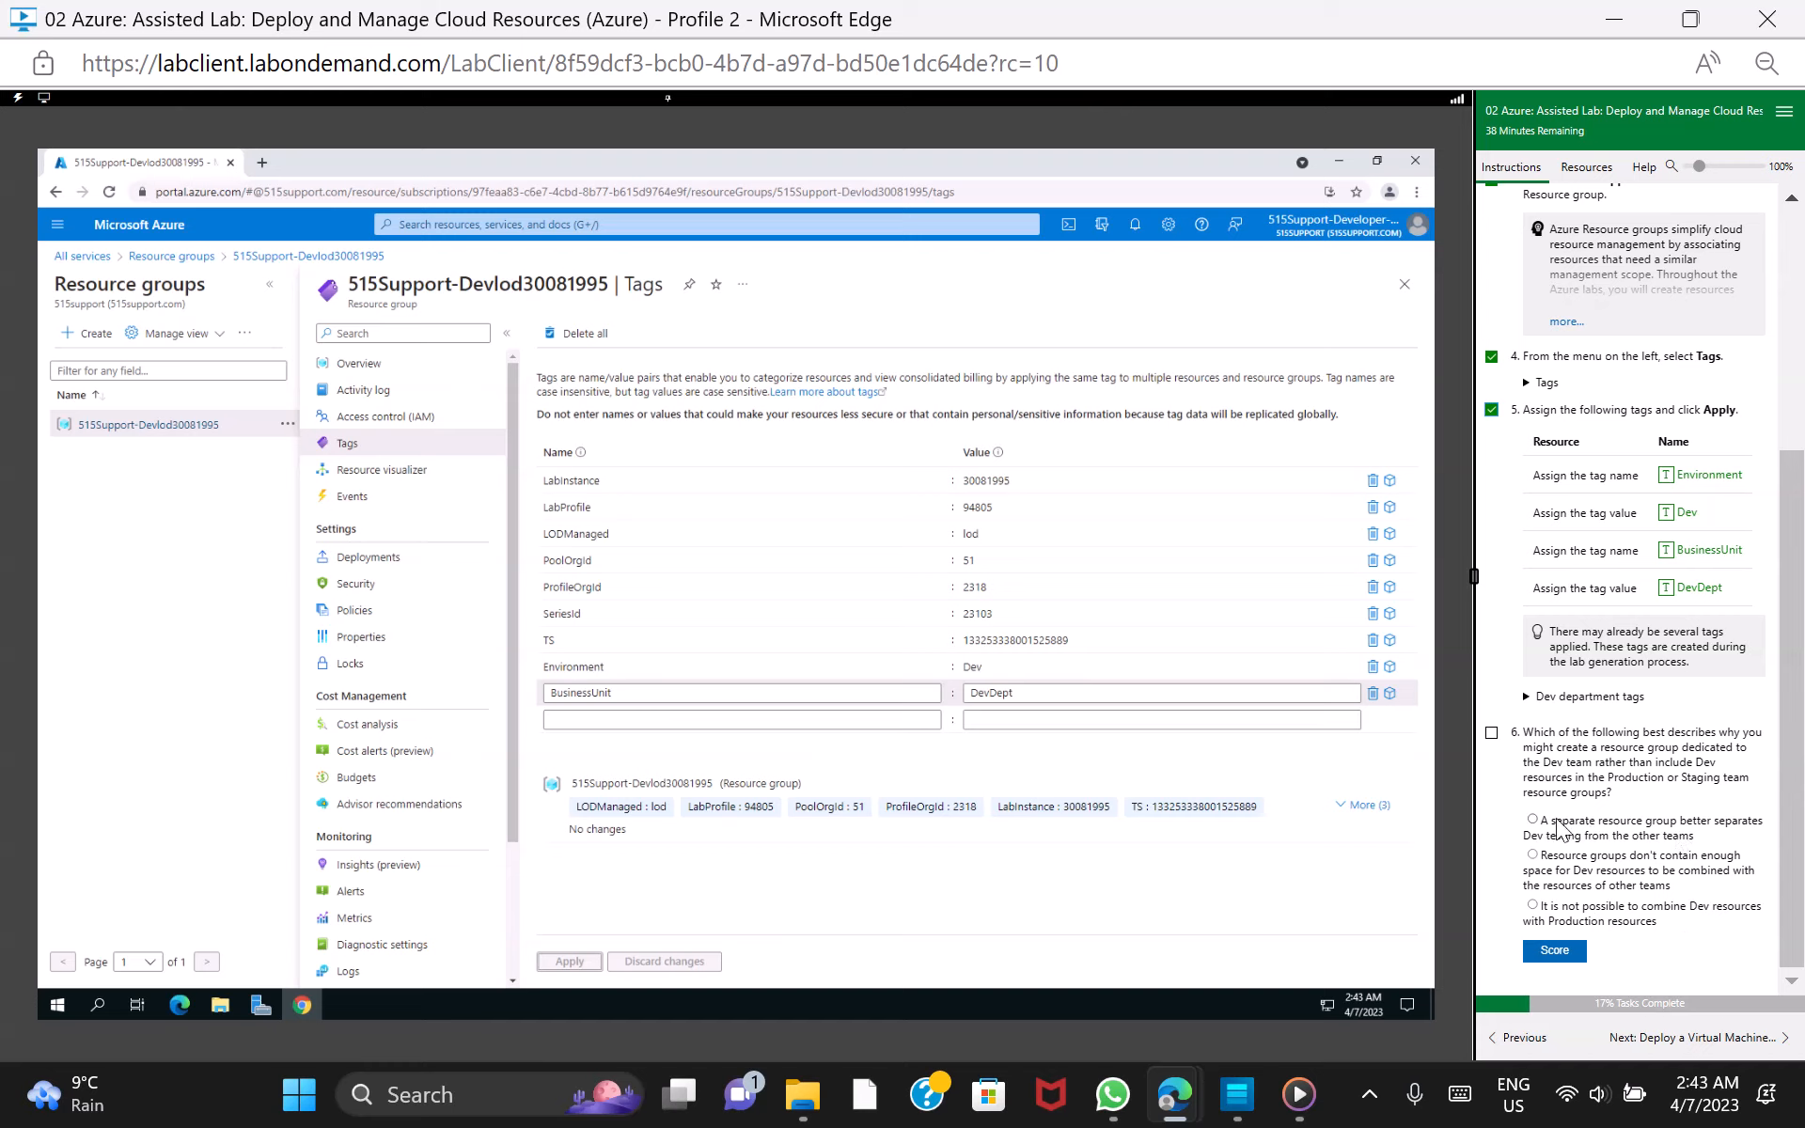
left_click(1532, 821)
left_click(1585, 953)
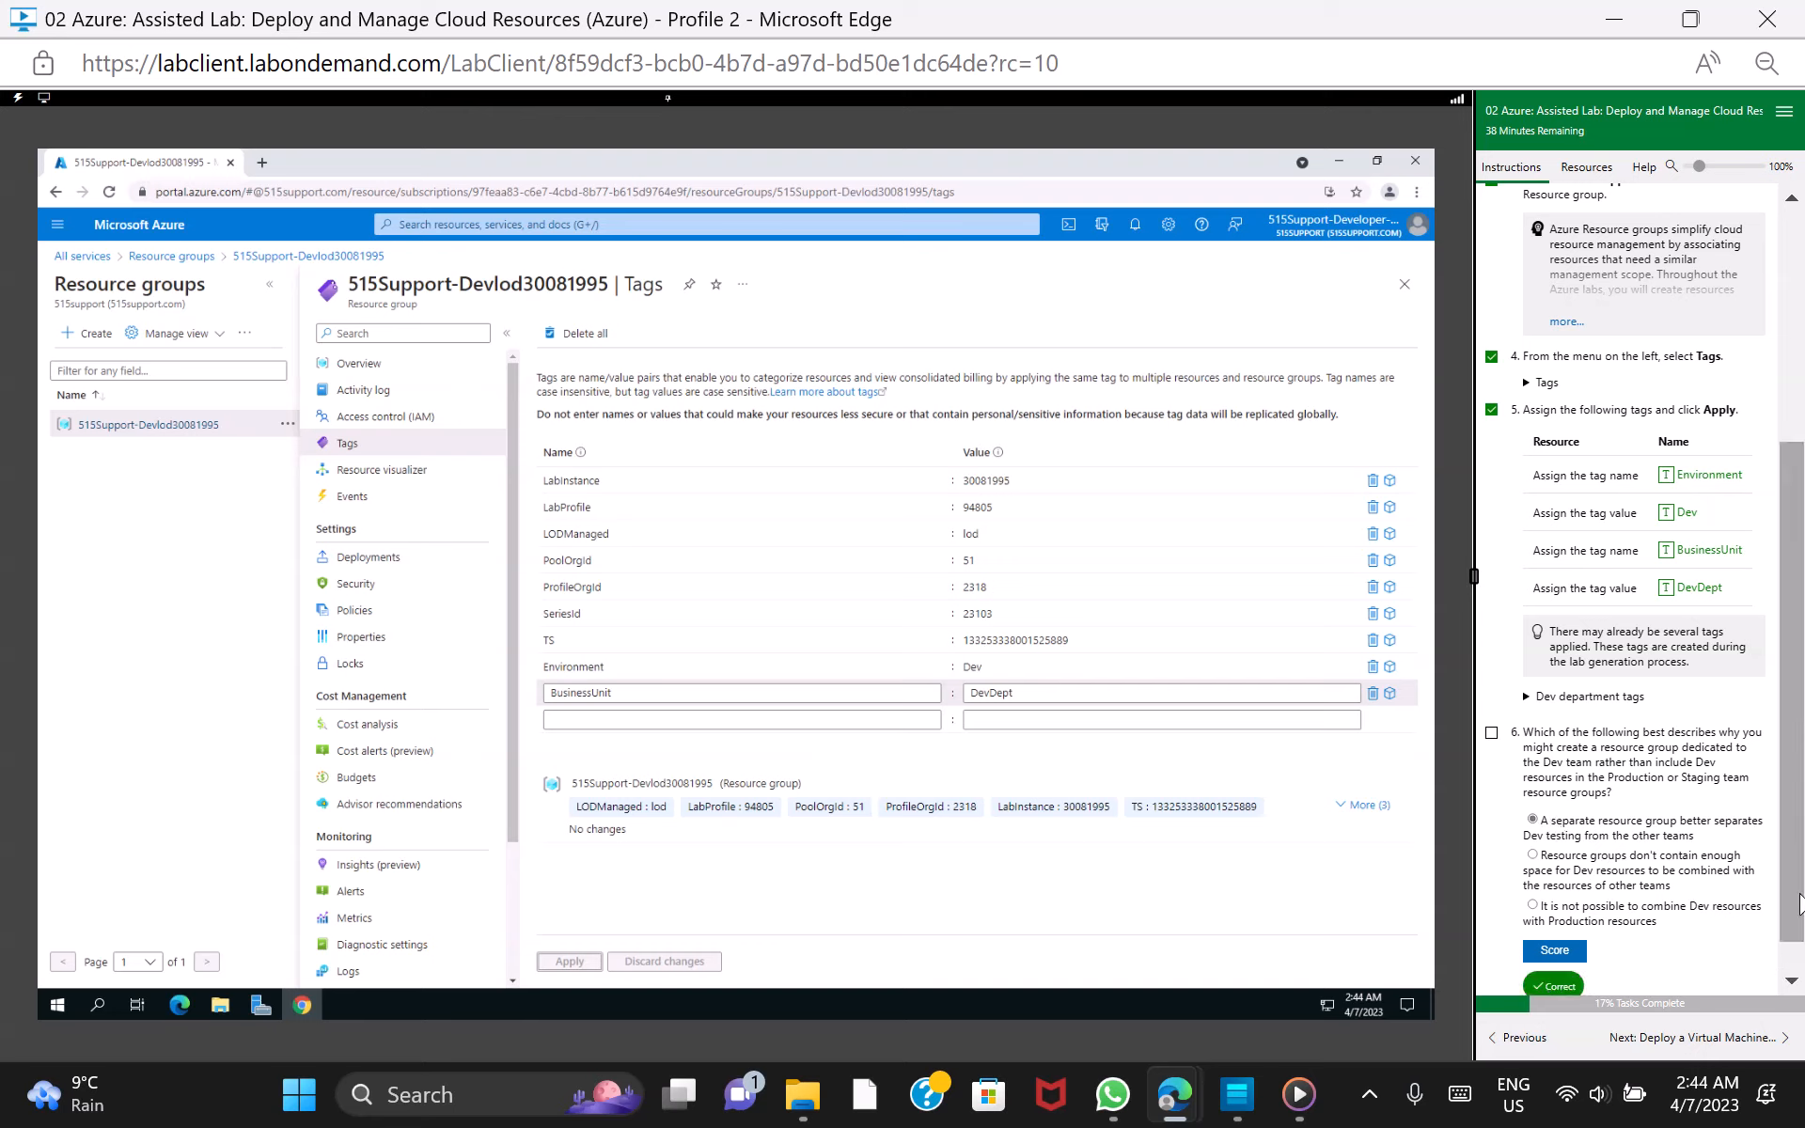
scroll(1796, 954, "down", 1)
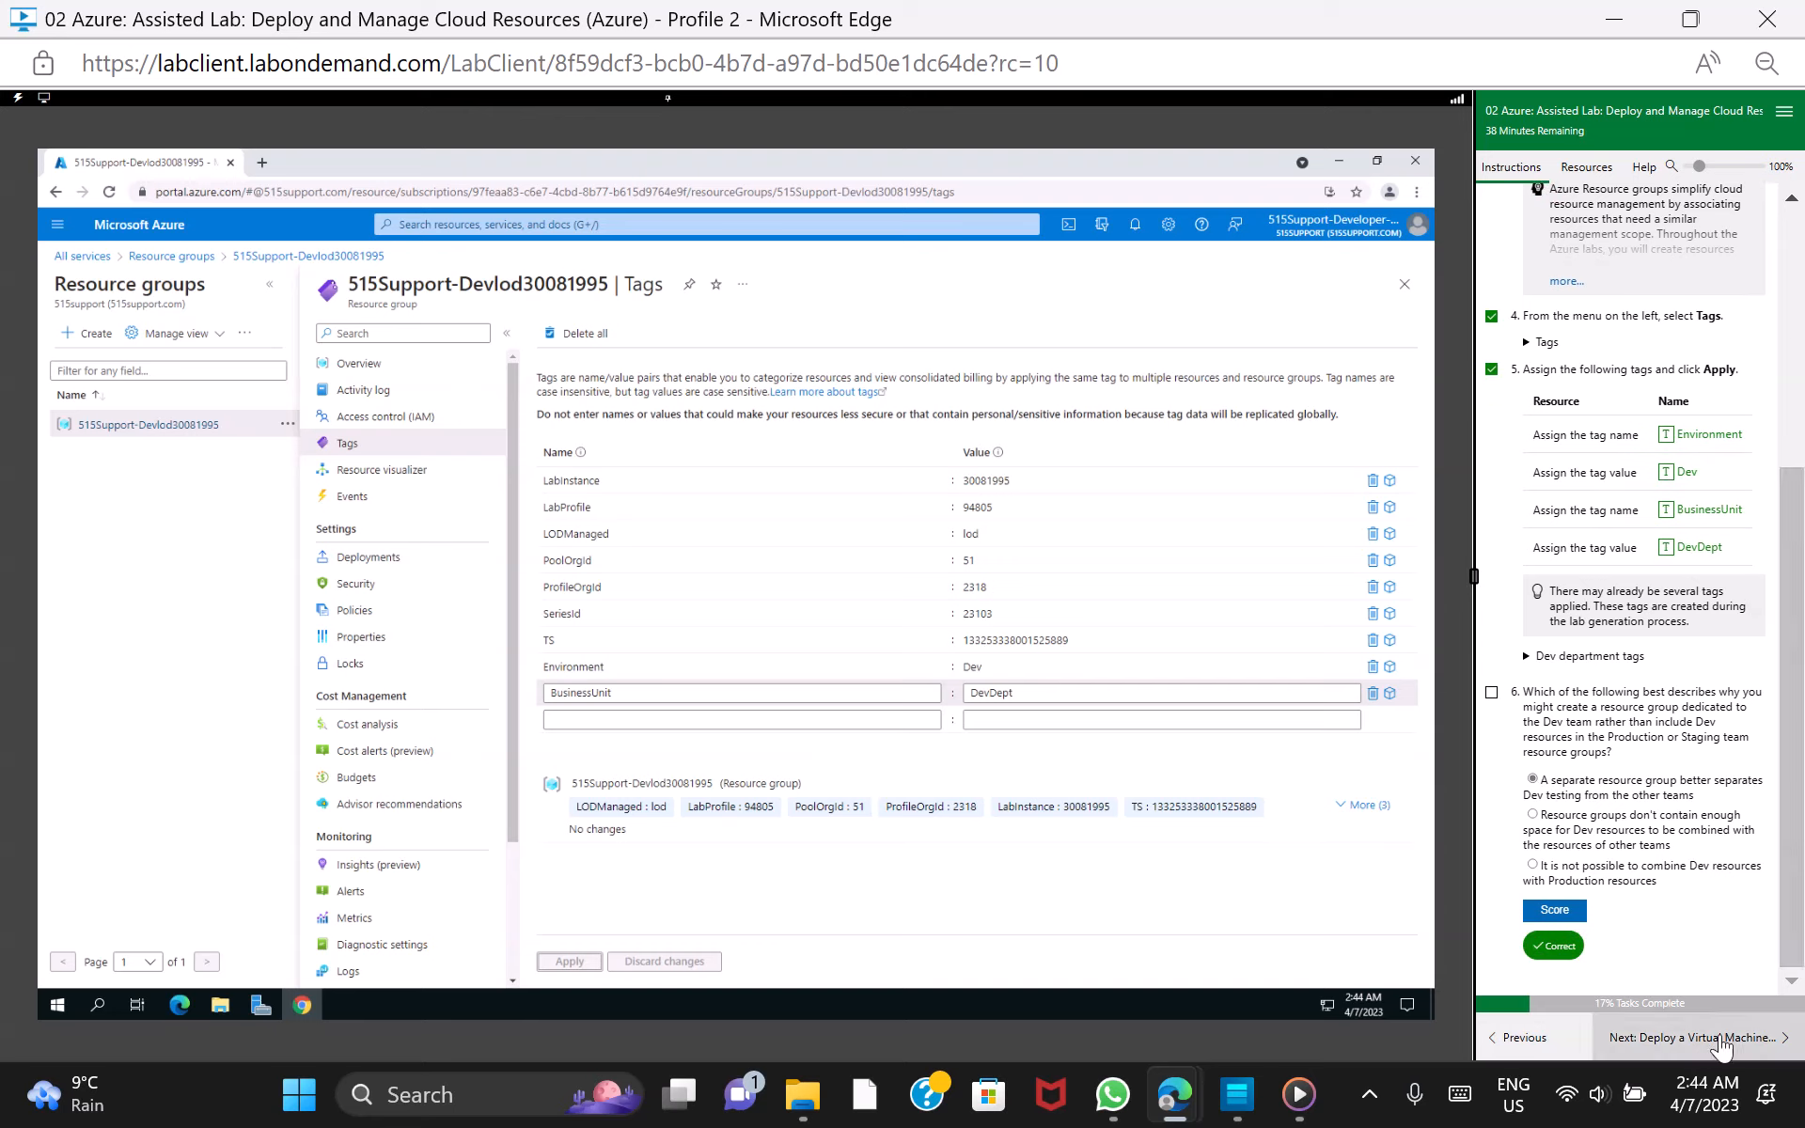
left_click(1723, 1041)
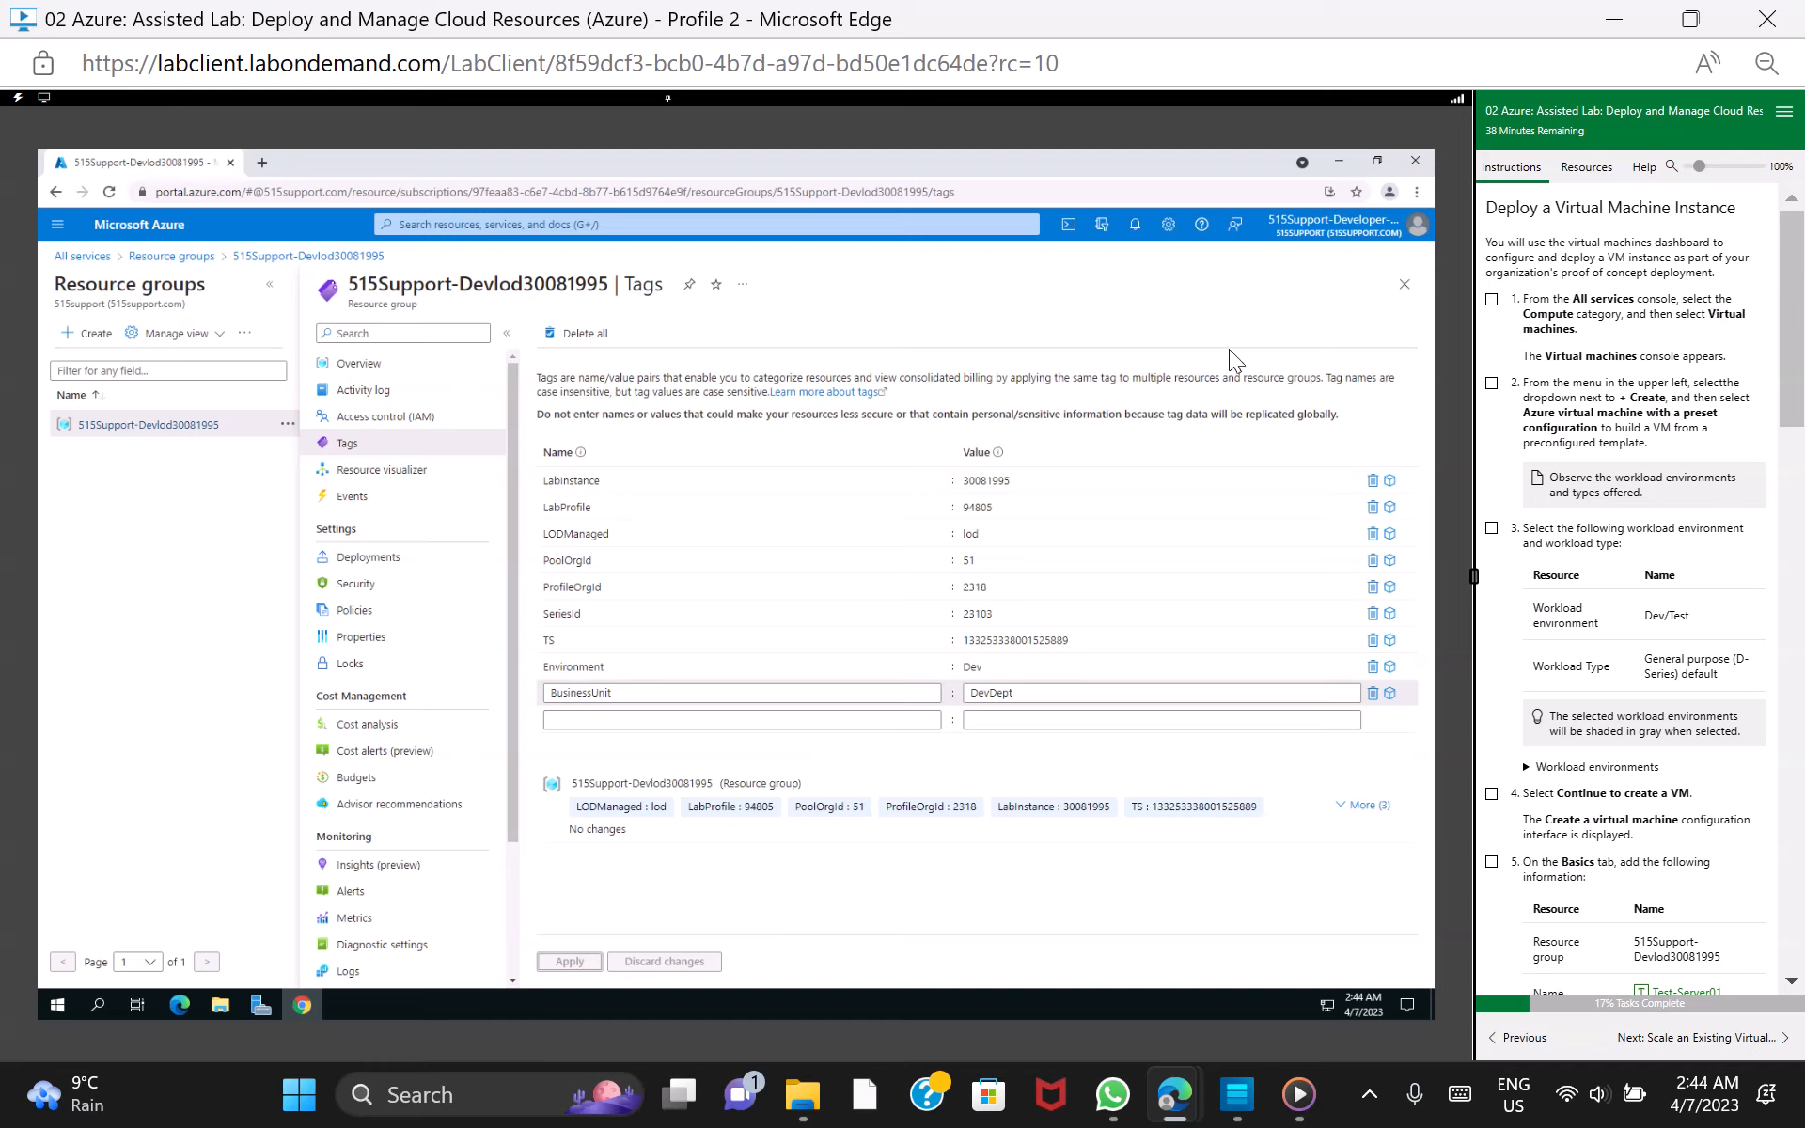
Open Virtual machines from the Compute category of All services and mark lab task 1 as done, accepting completion of all previous tasks
left_click(85, 257)
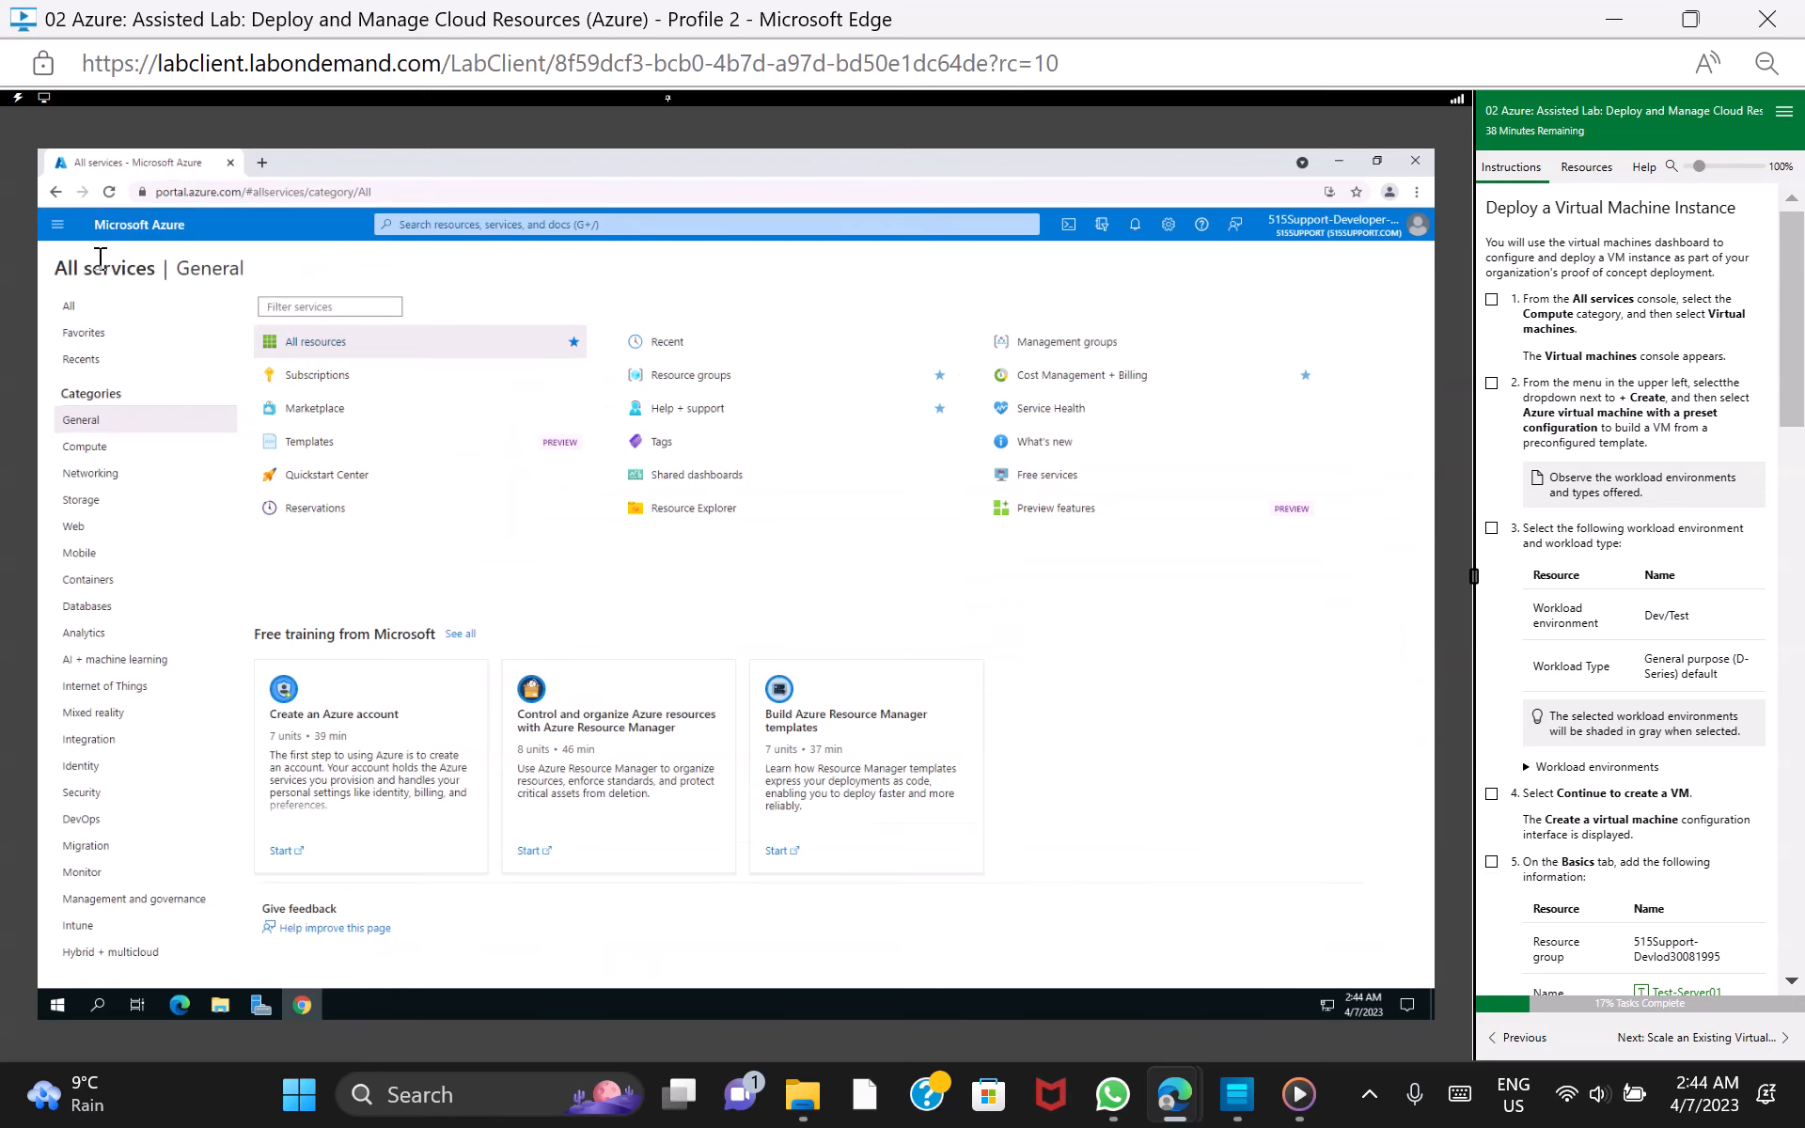
left_click(110, 452)
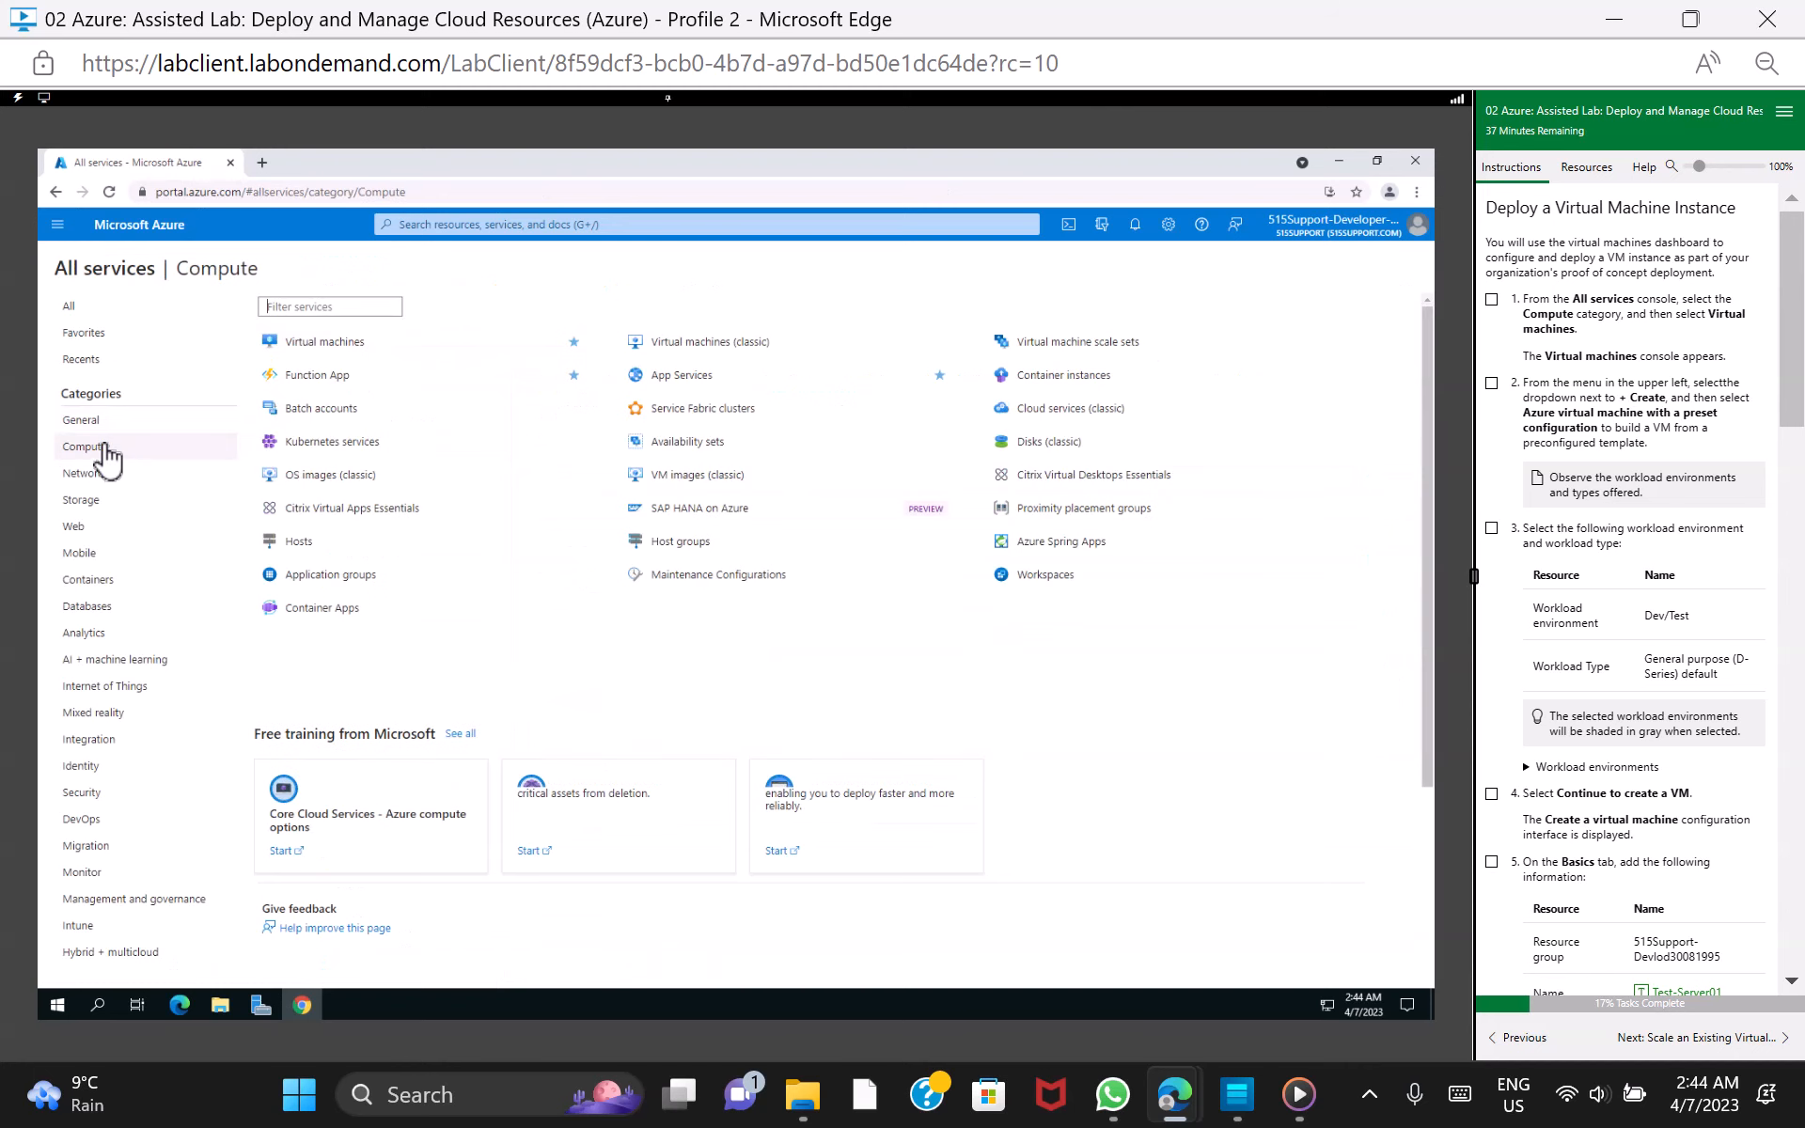
left_click(321, 341)
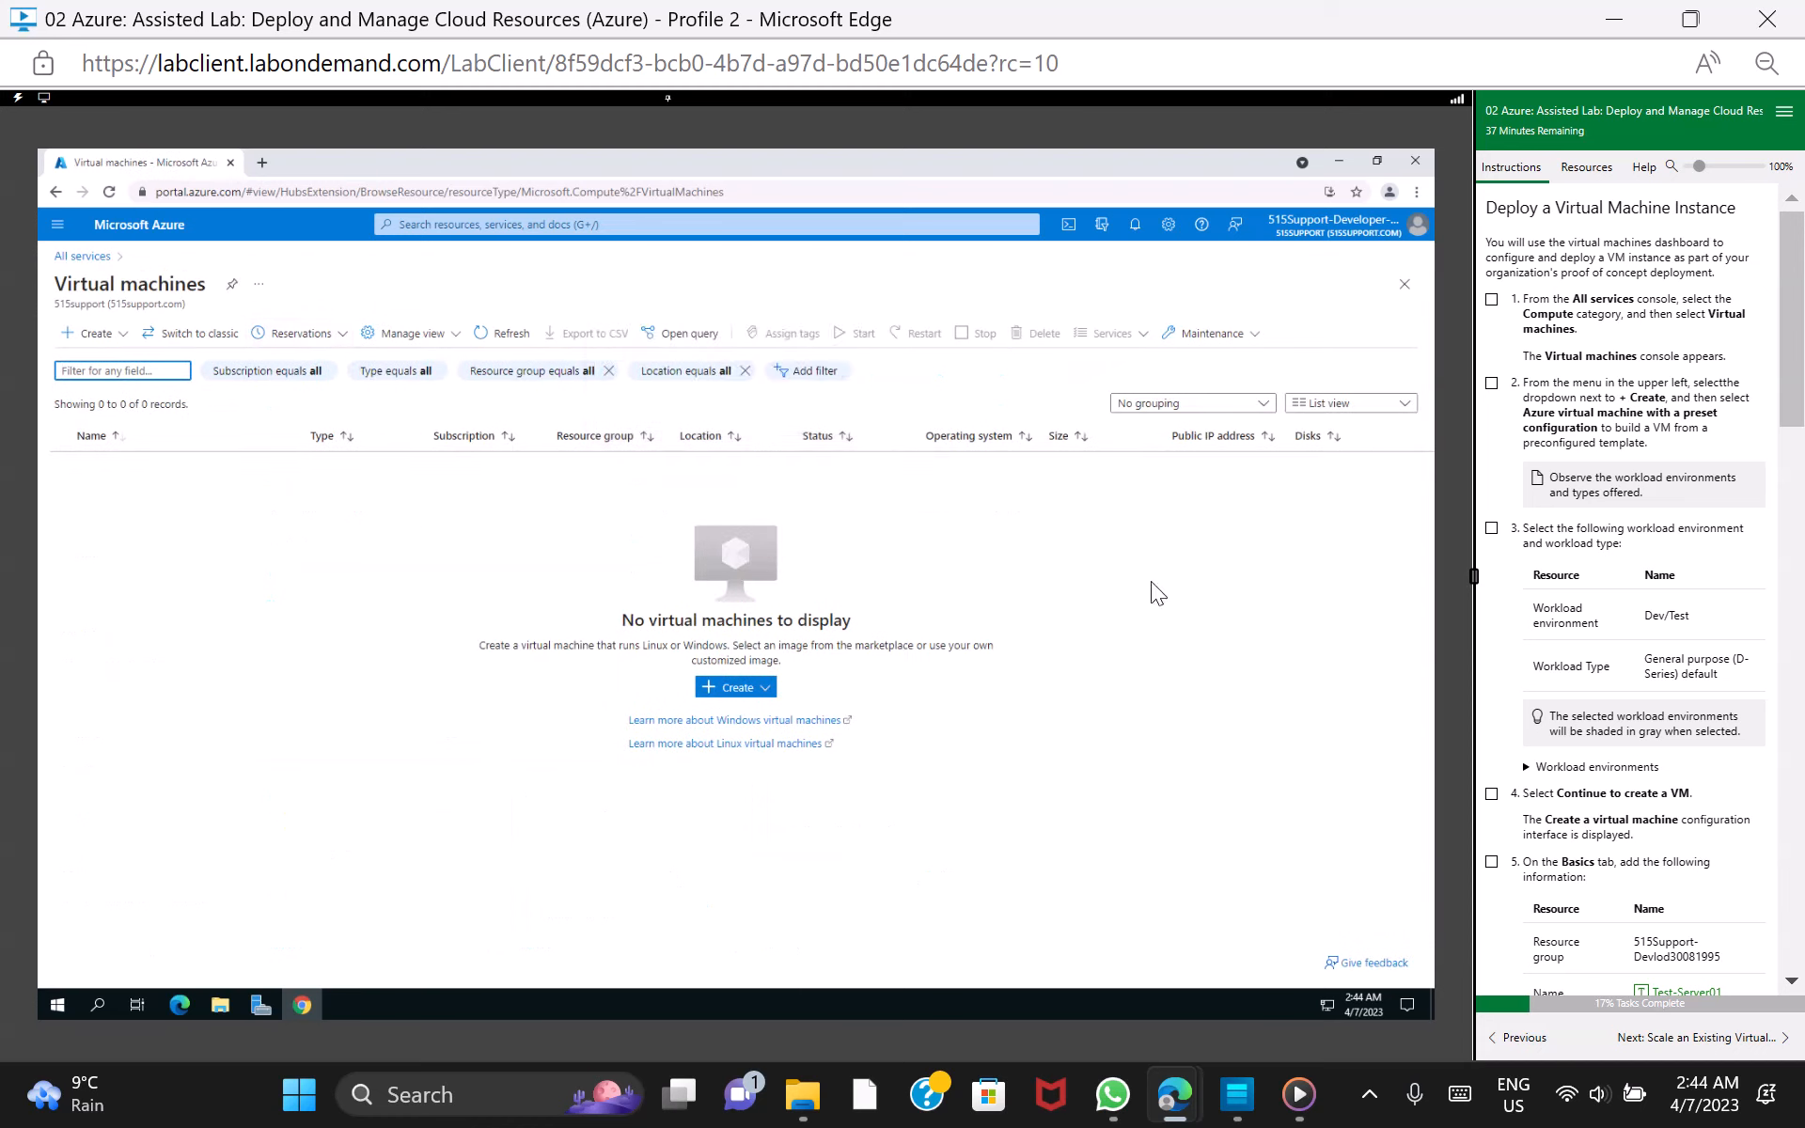
left_click(1492, 300)
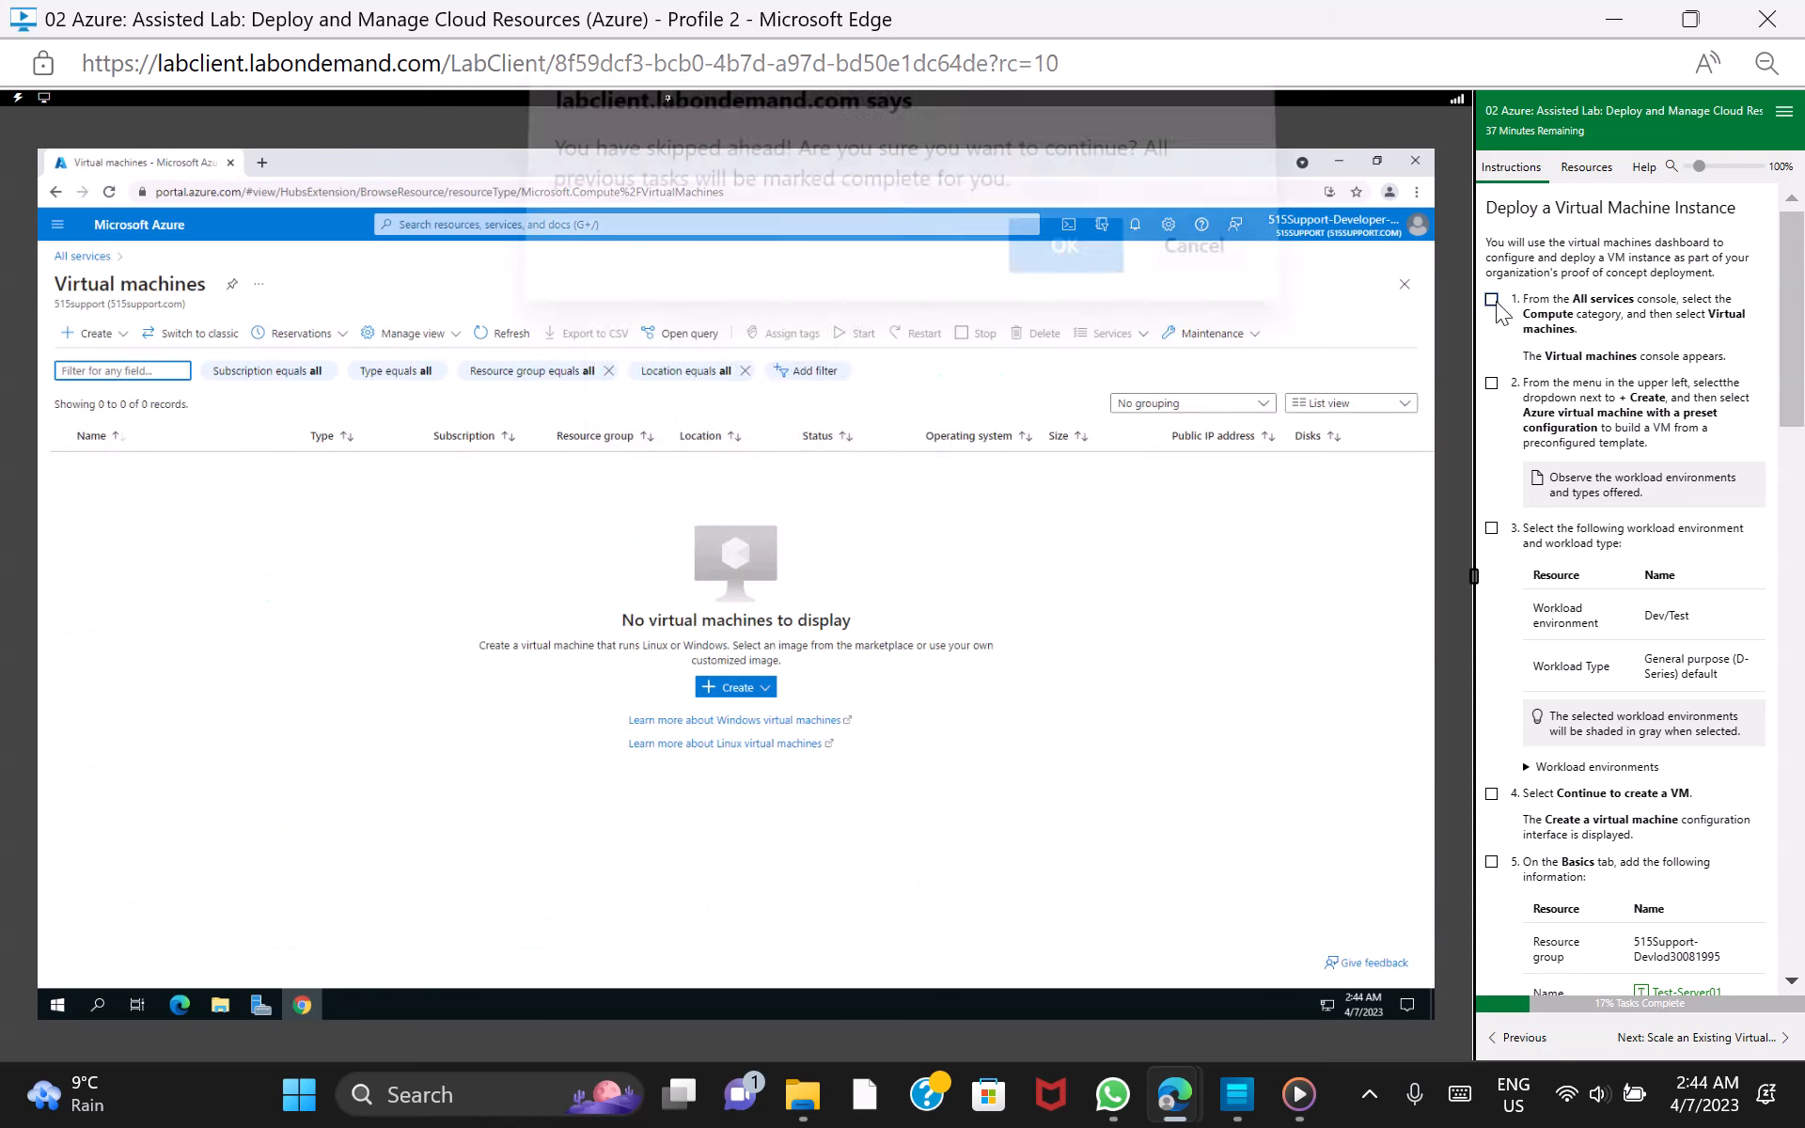
left_click(1065, 269)
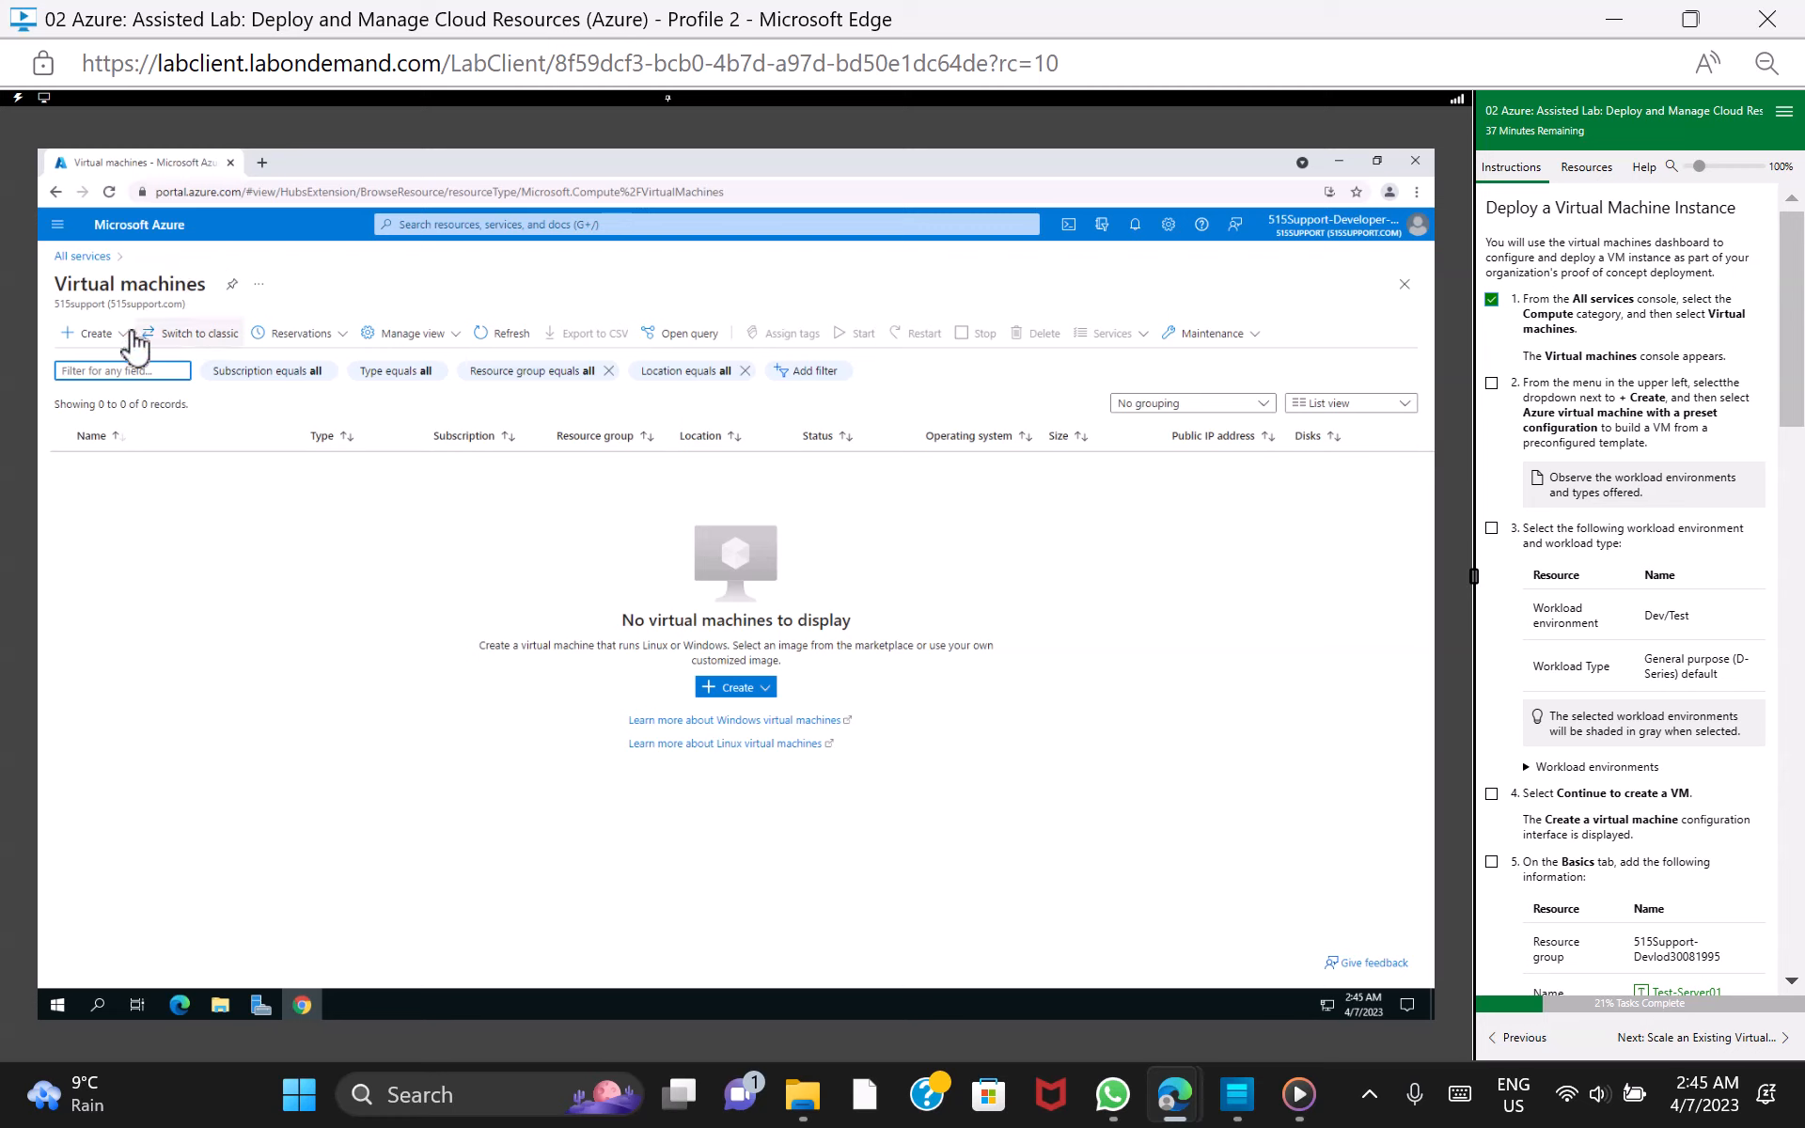
Start creating an Azure virtual machine with preset configuration and mark lab task 2 as done
left_click(111, 334)
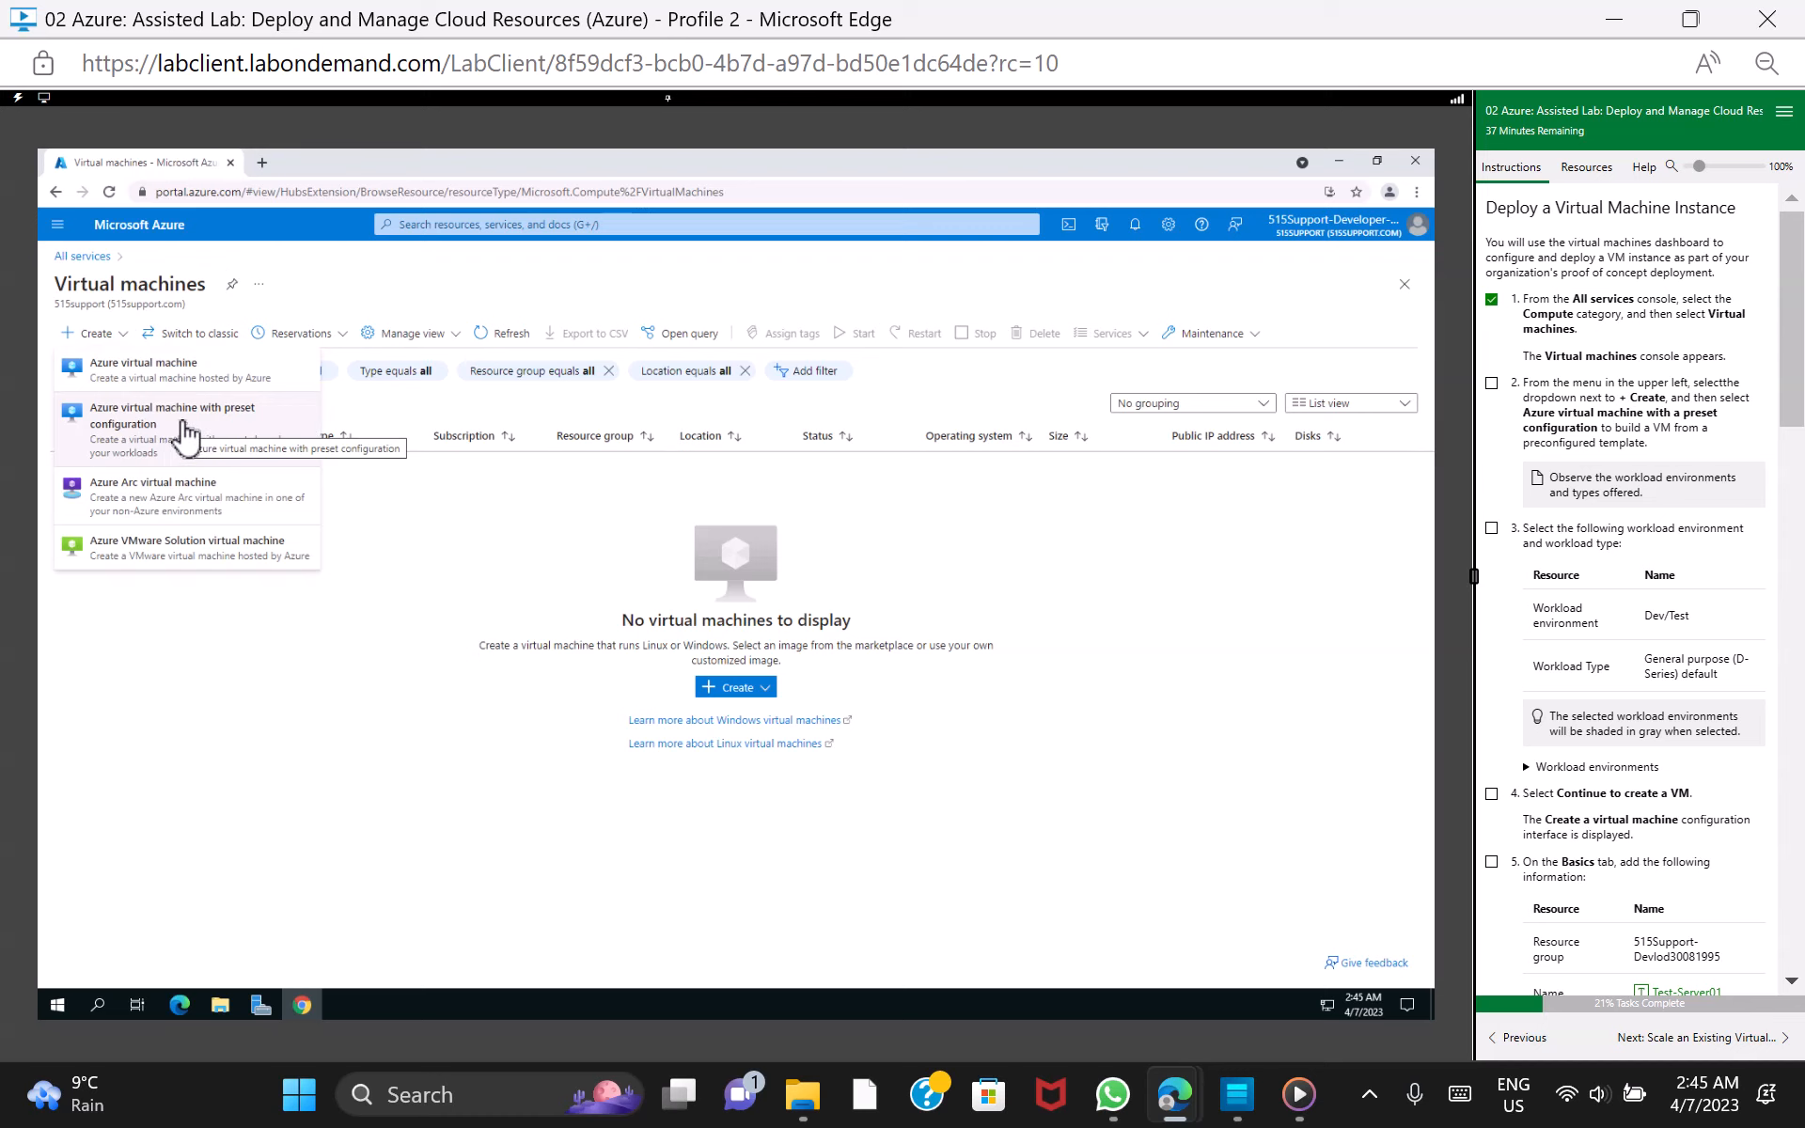
left_click(183, 421)
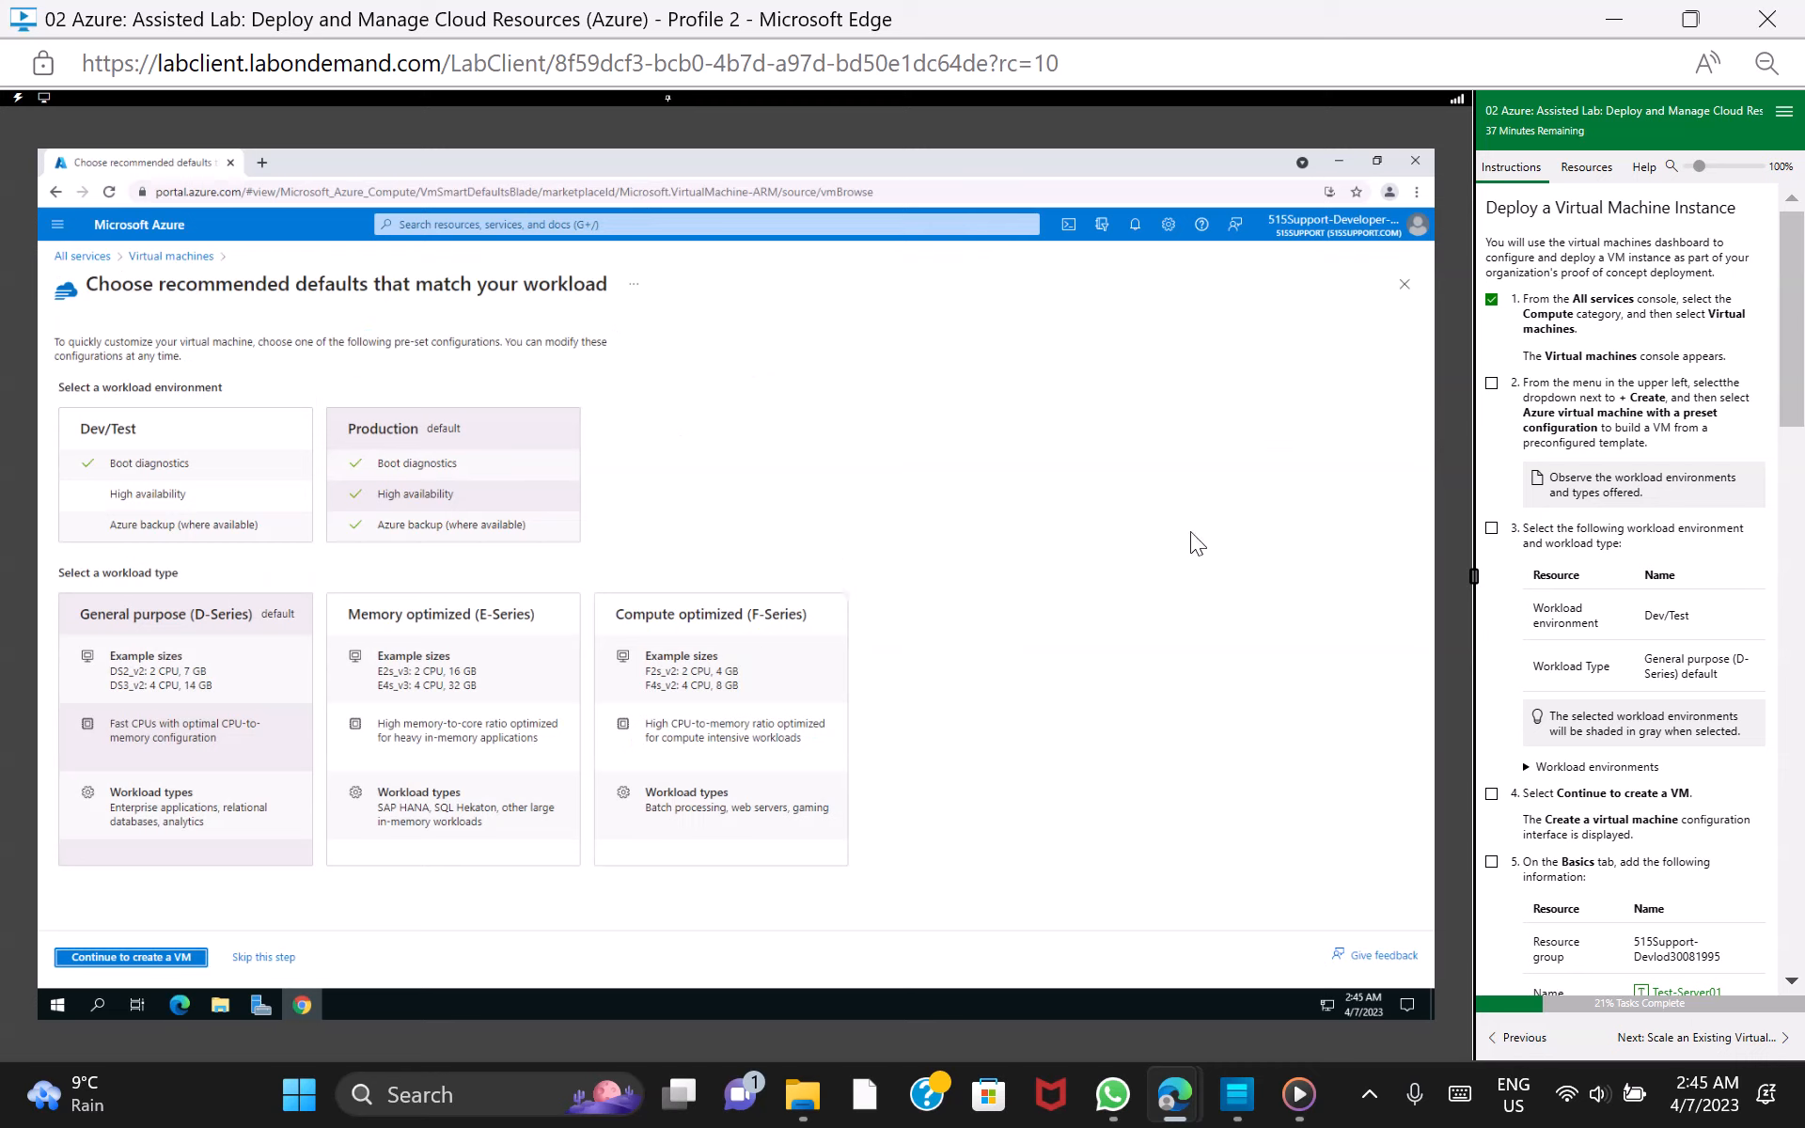
left_click(1491, 384)
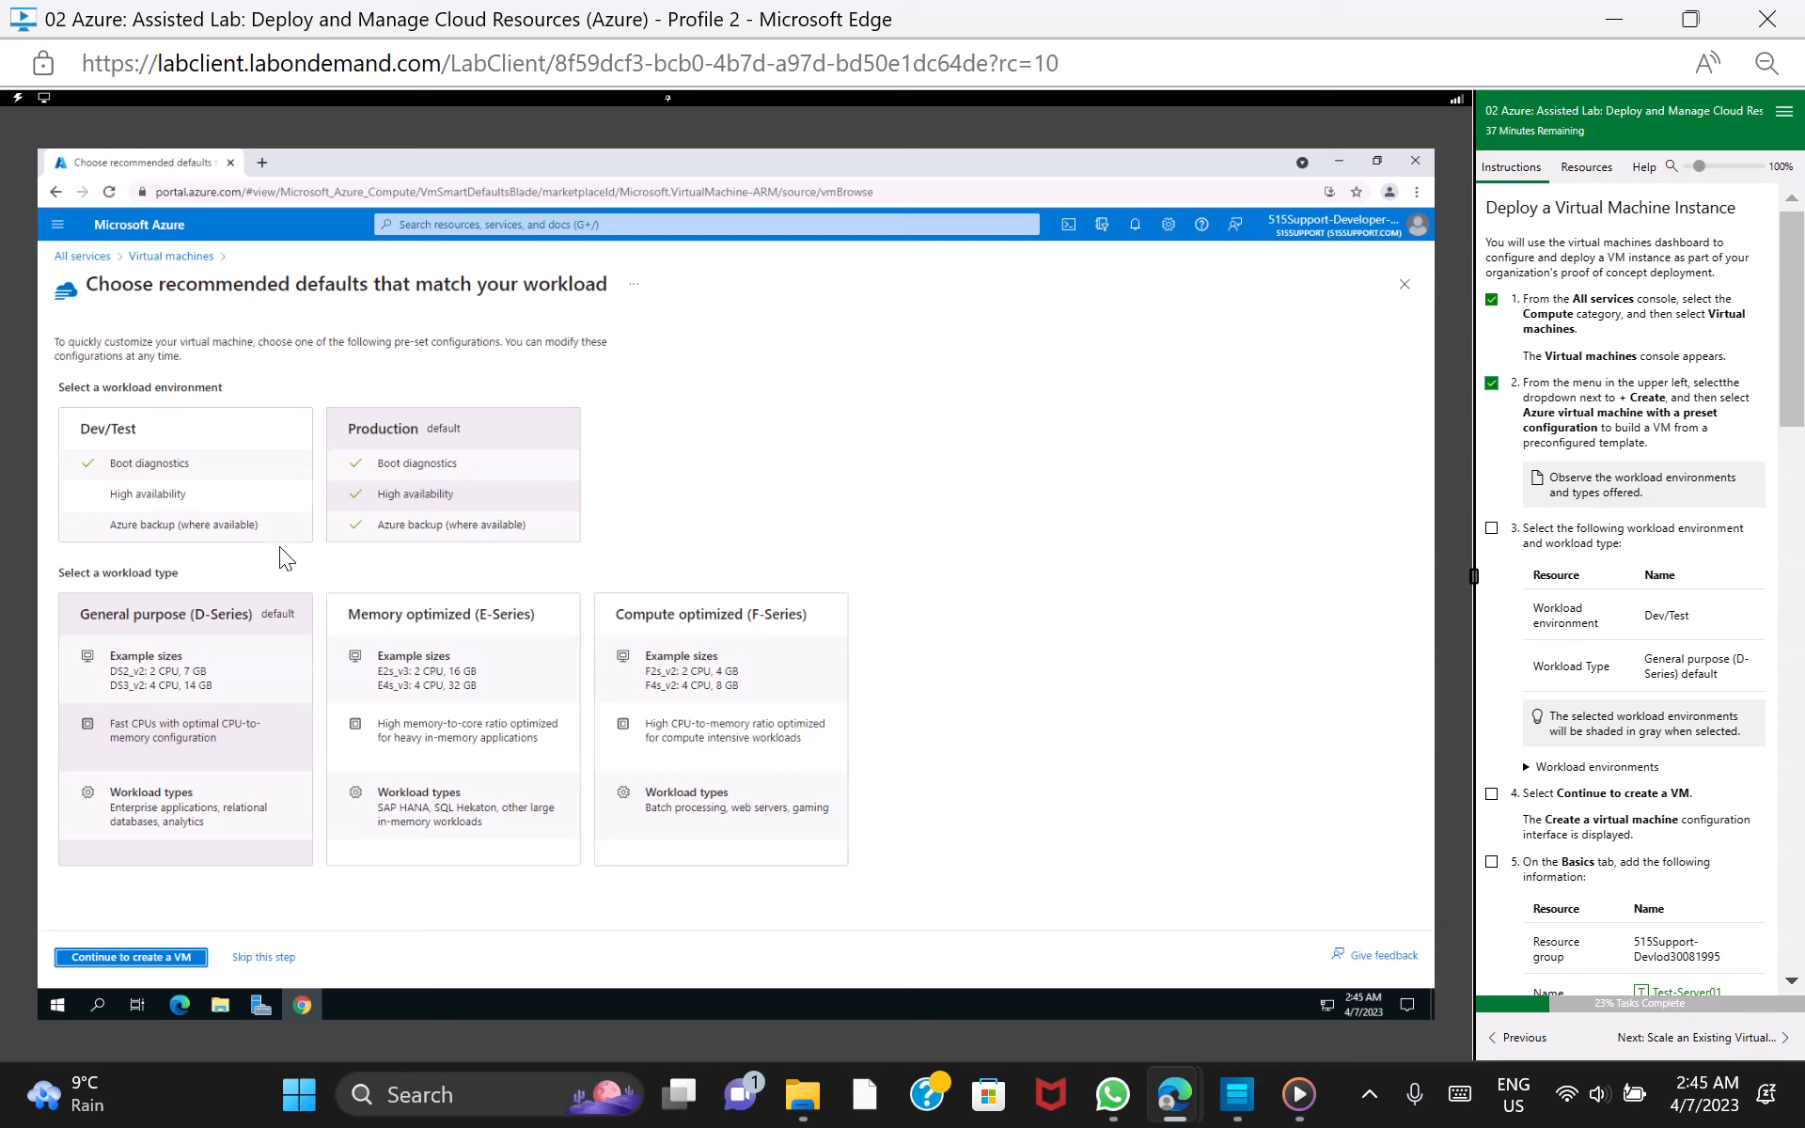
Choose the General purpose (D-Series) workload type and continue to create the VM, marking lab tasks 3 and 4 as done
left_click(179, 616)
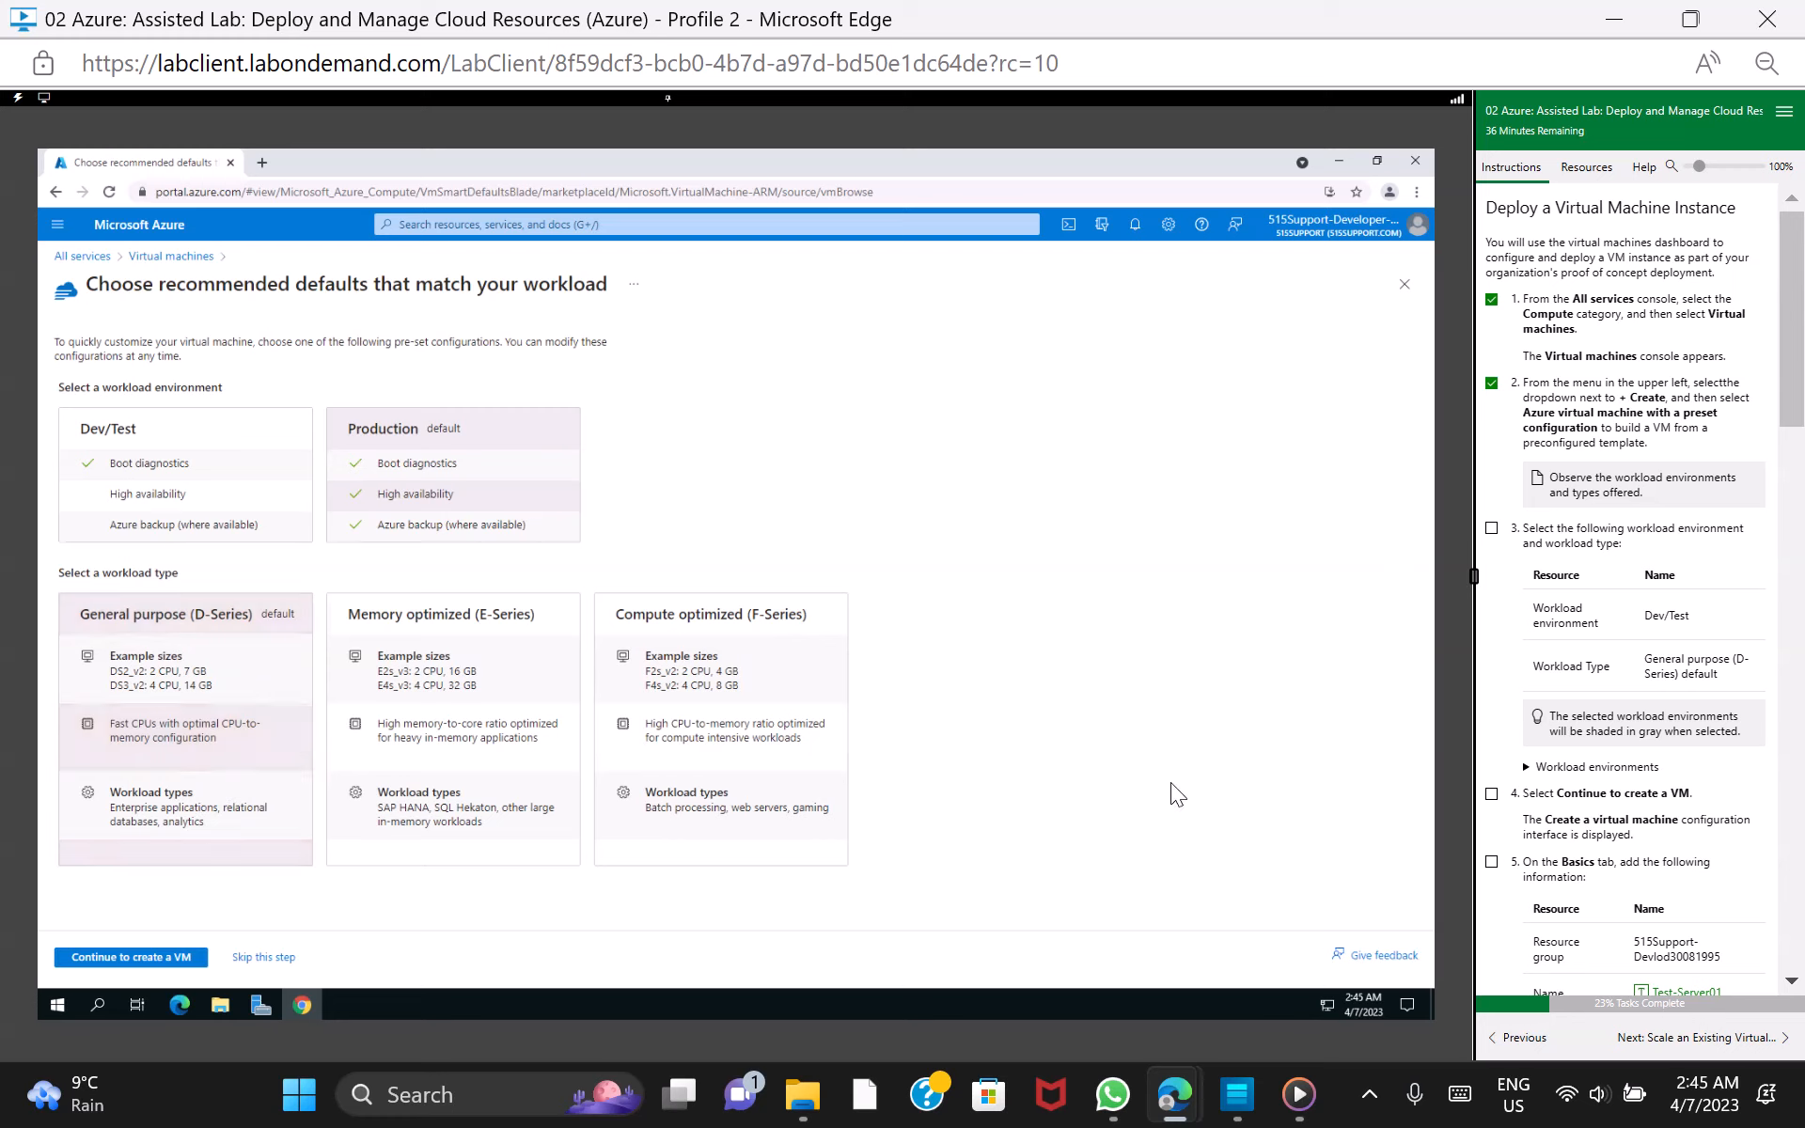
left_click(1492, 529)
left_click_drag(1796, 420, 1796, 483)
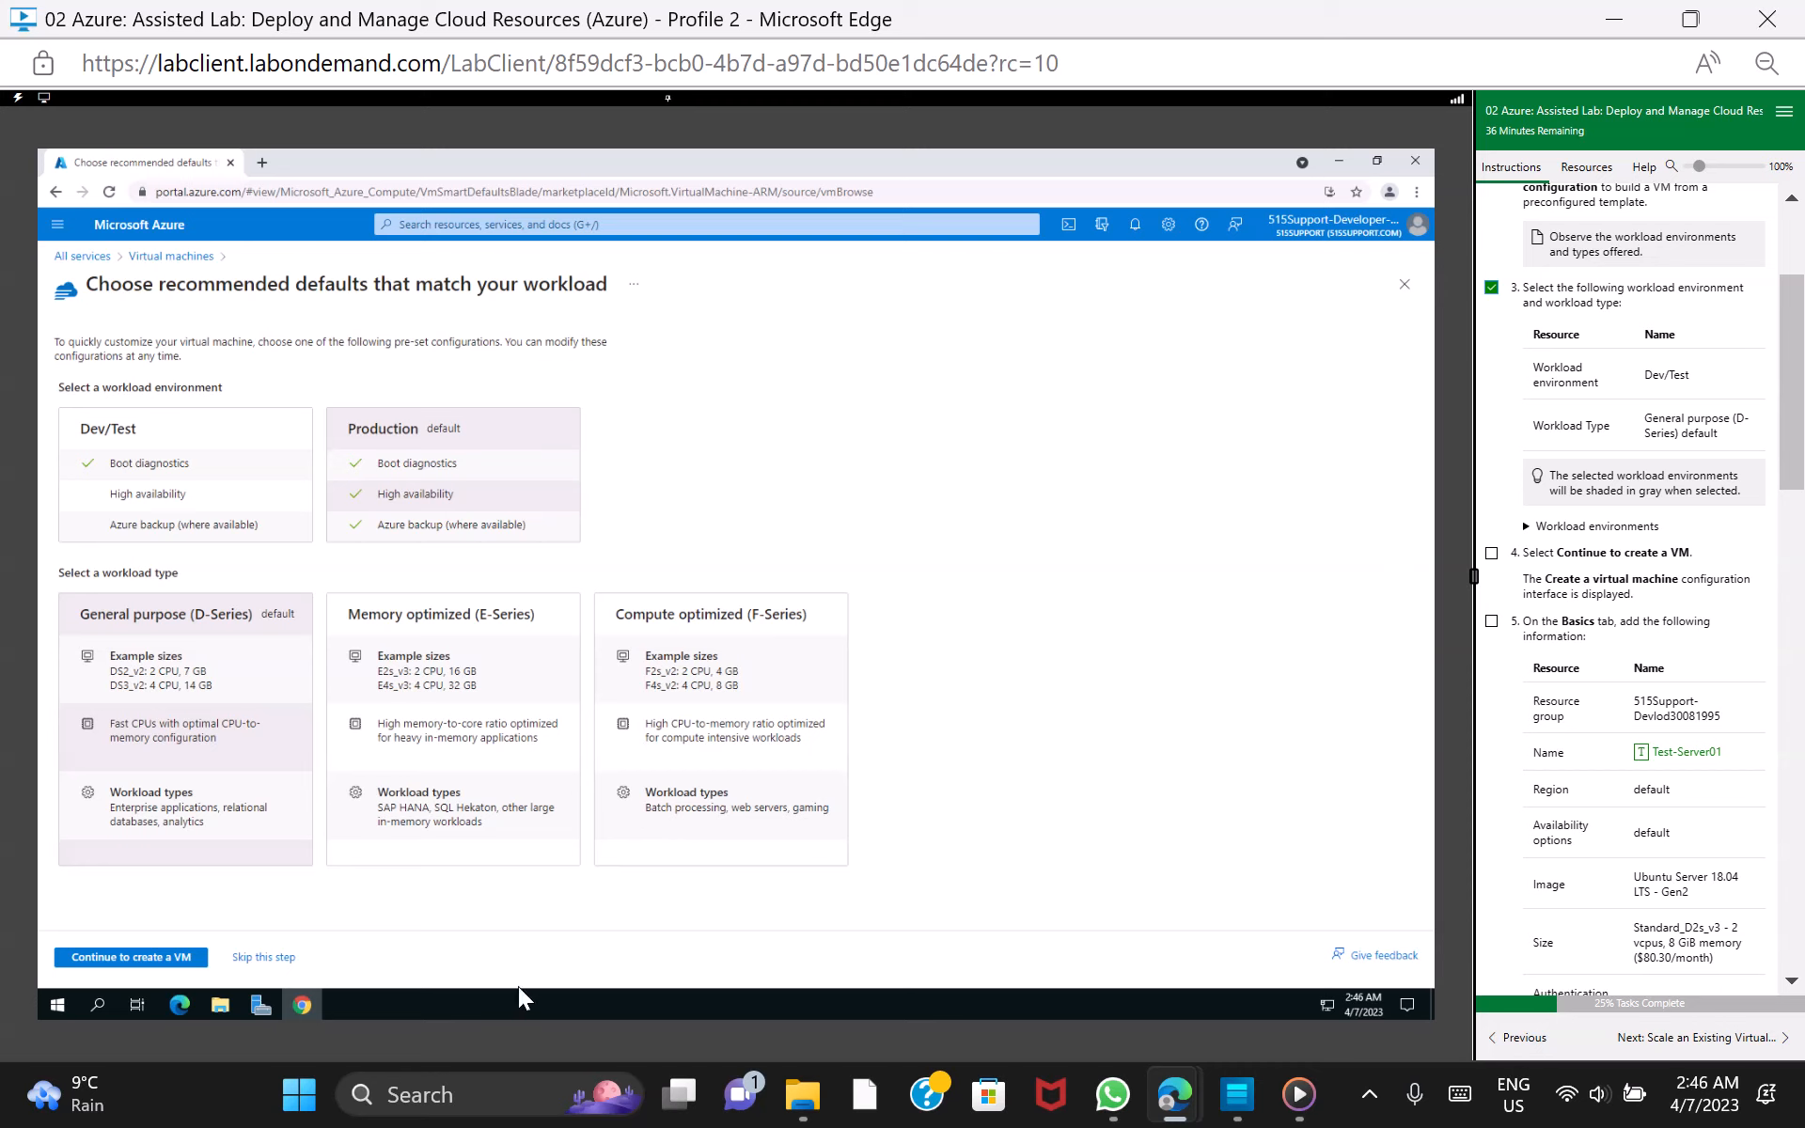
left_click(162, 957)
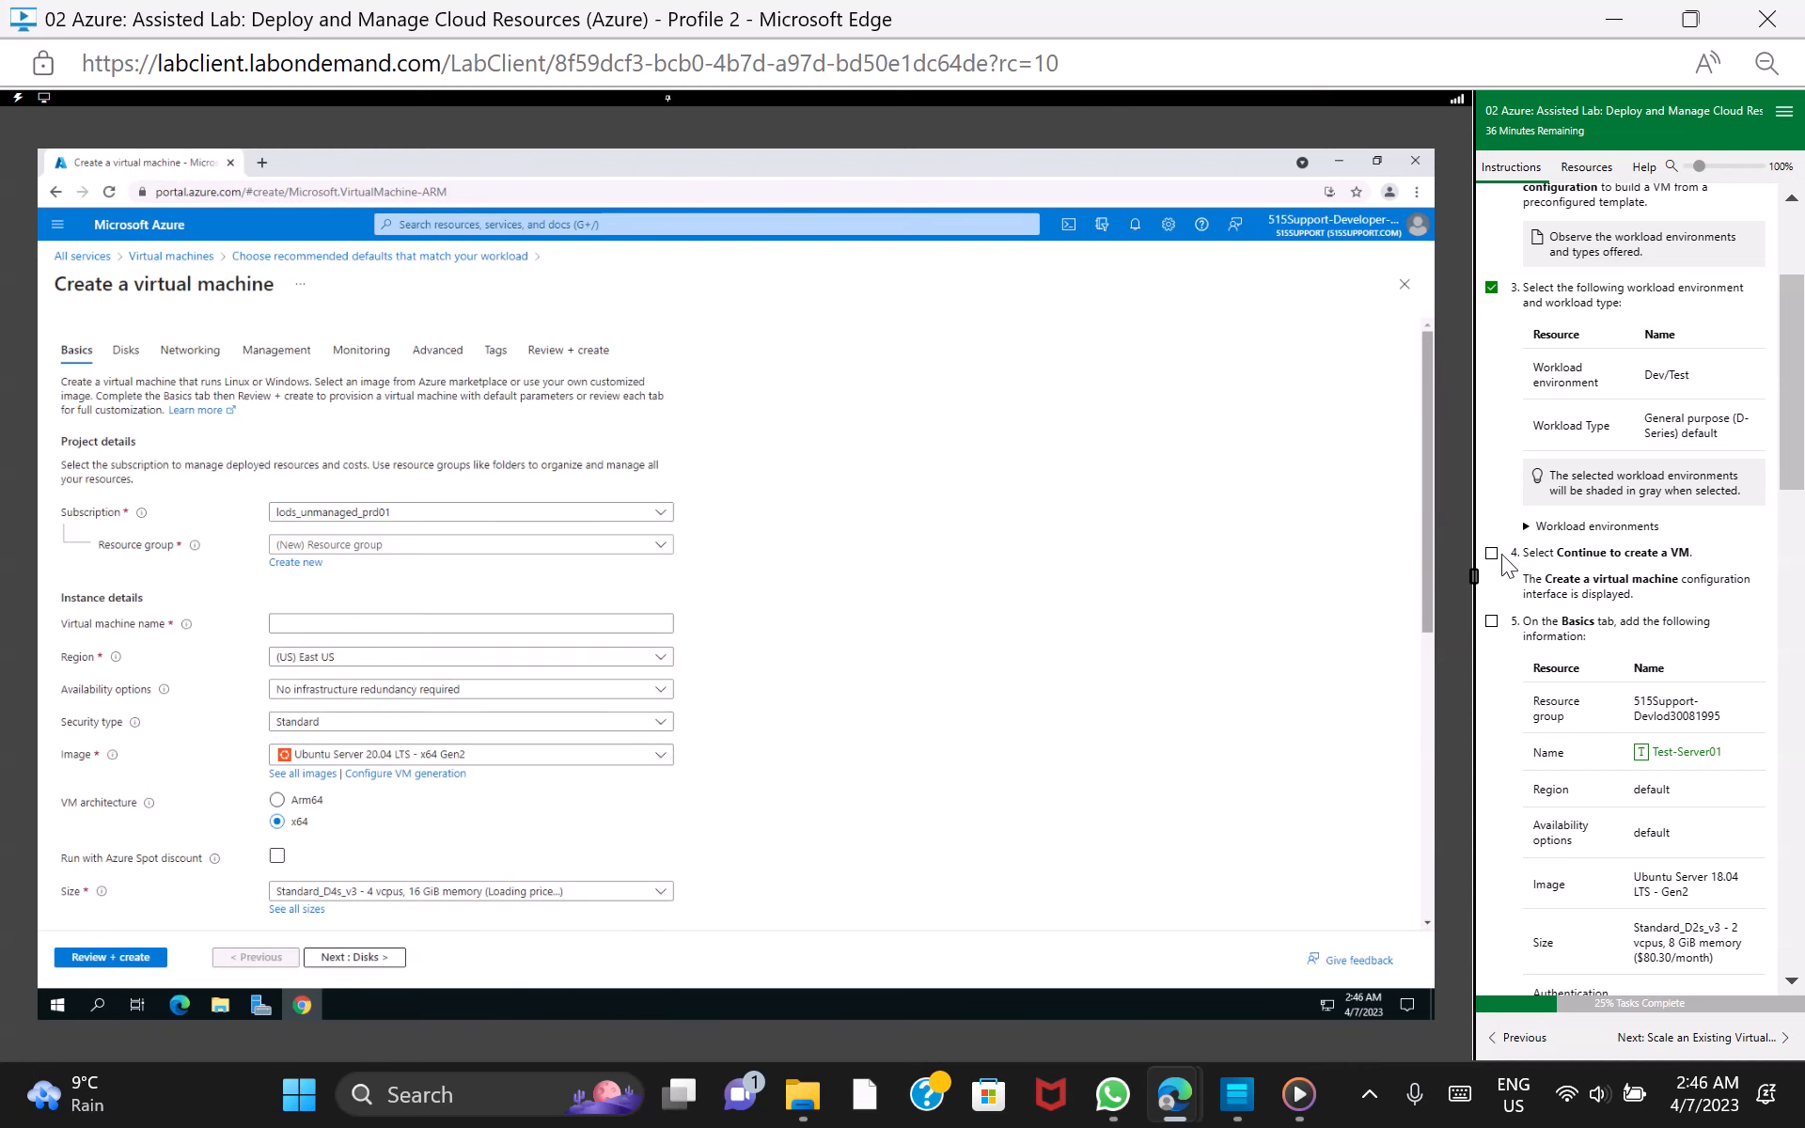
left_click(1493, 553)
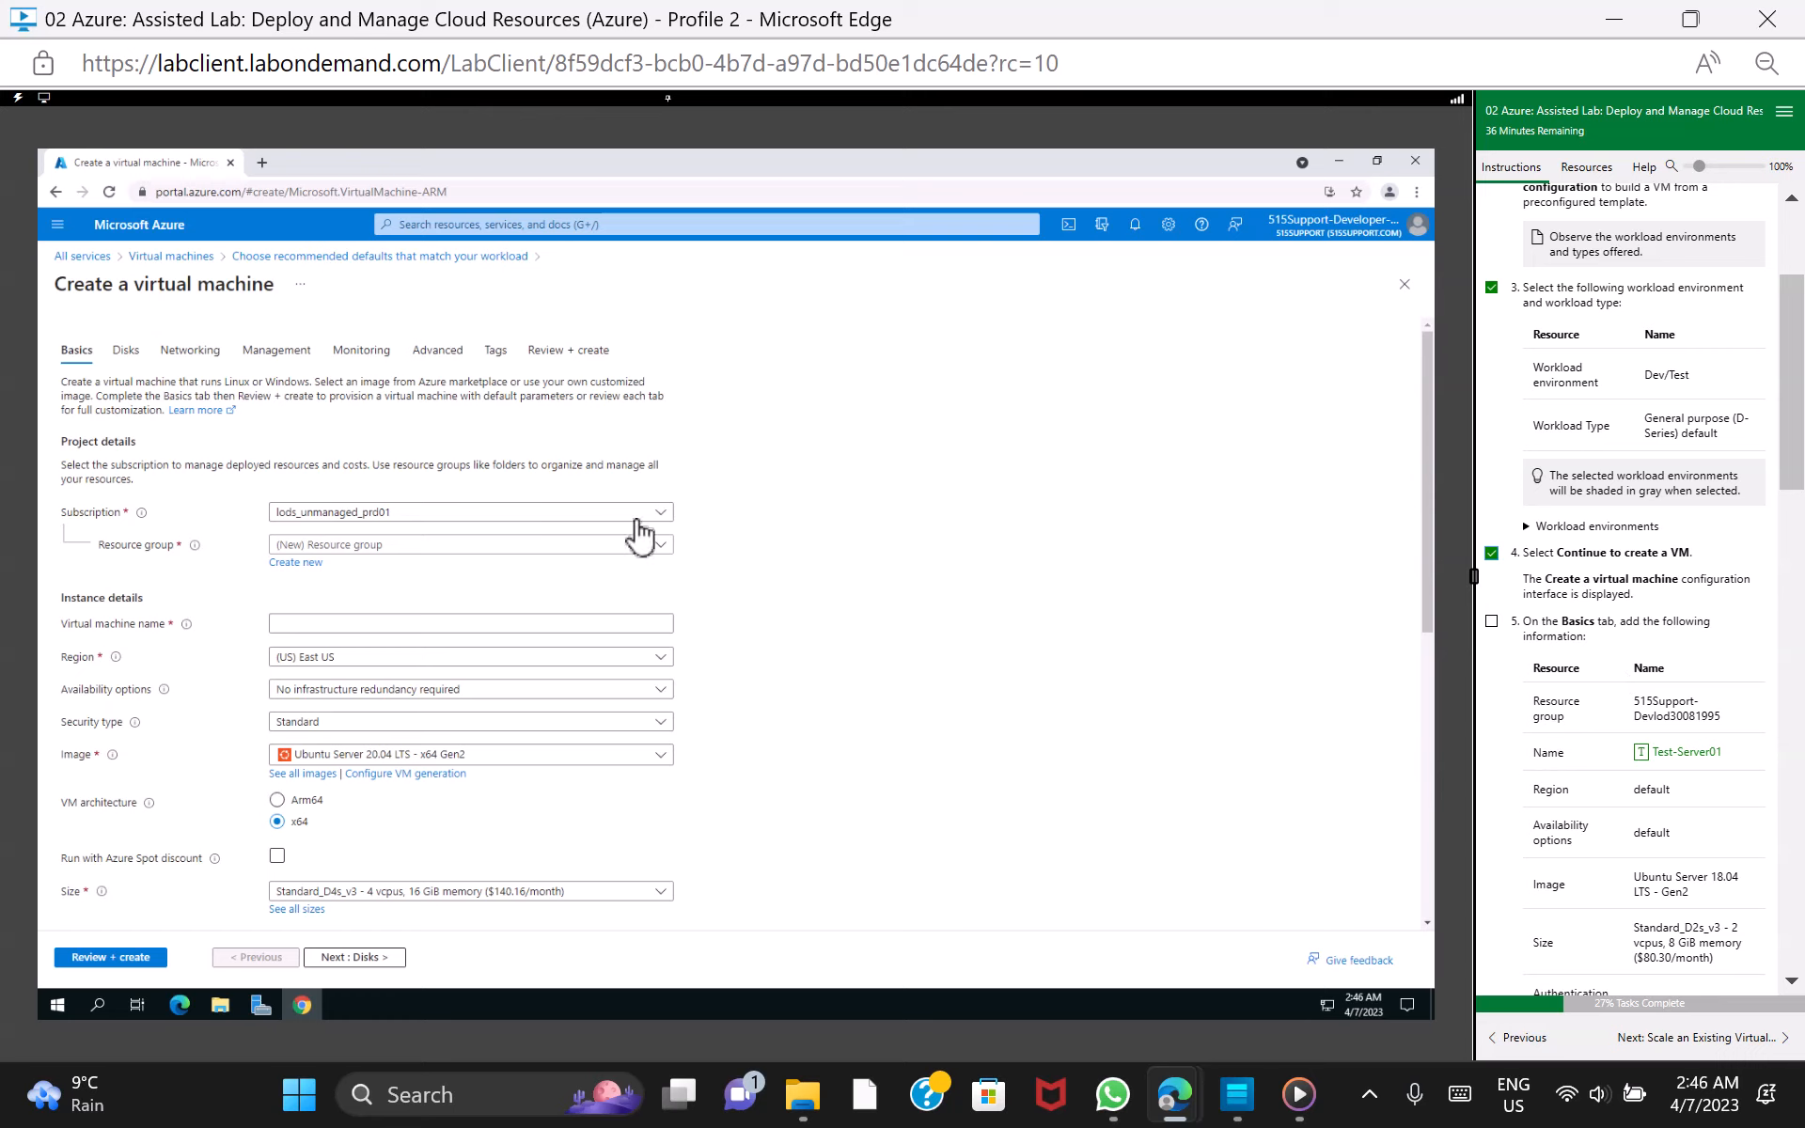
Set the VM's resource group to 515Support-Devlod30081995 and its name to Test-Server01
left_click(658, 547)
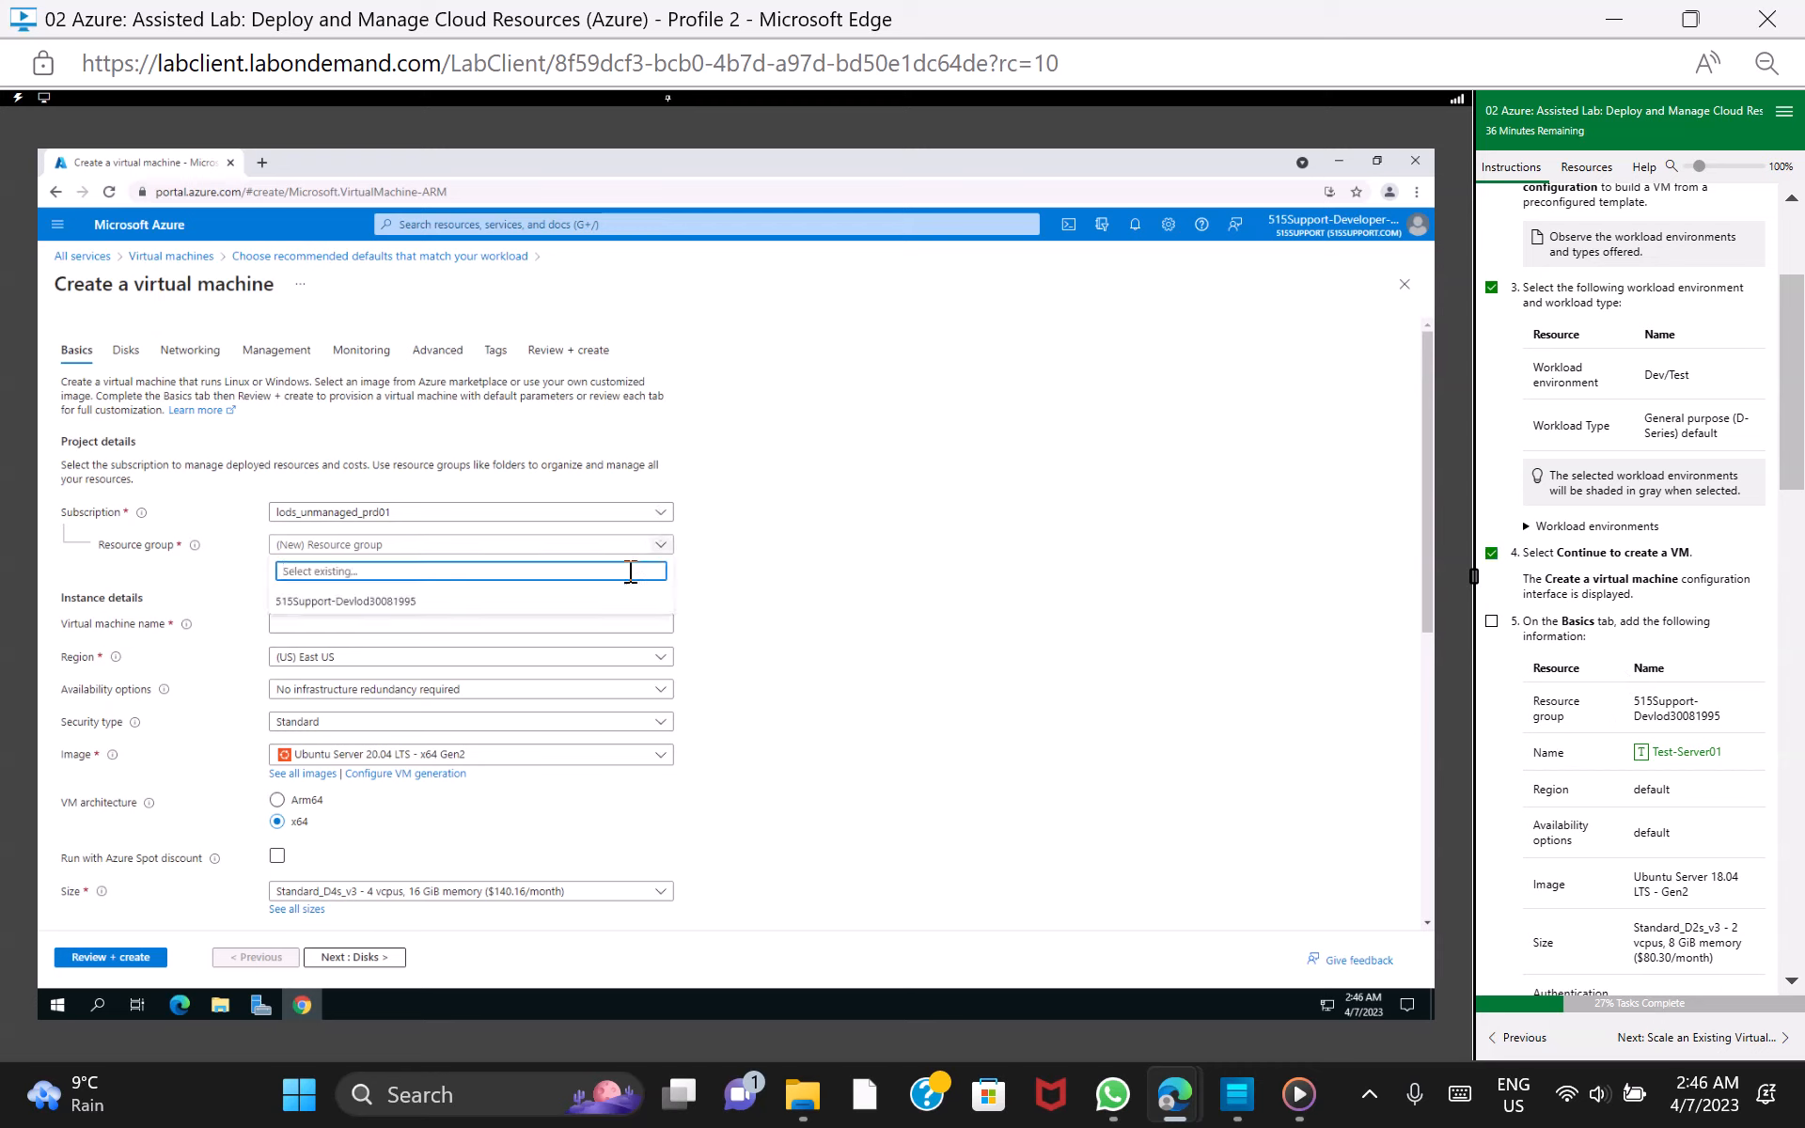
left_click(605, 602)
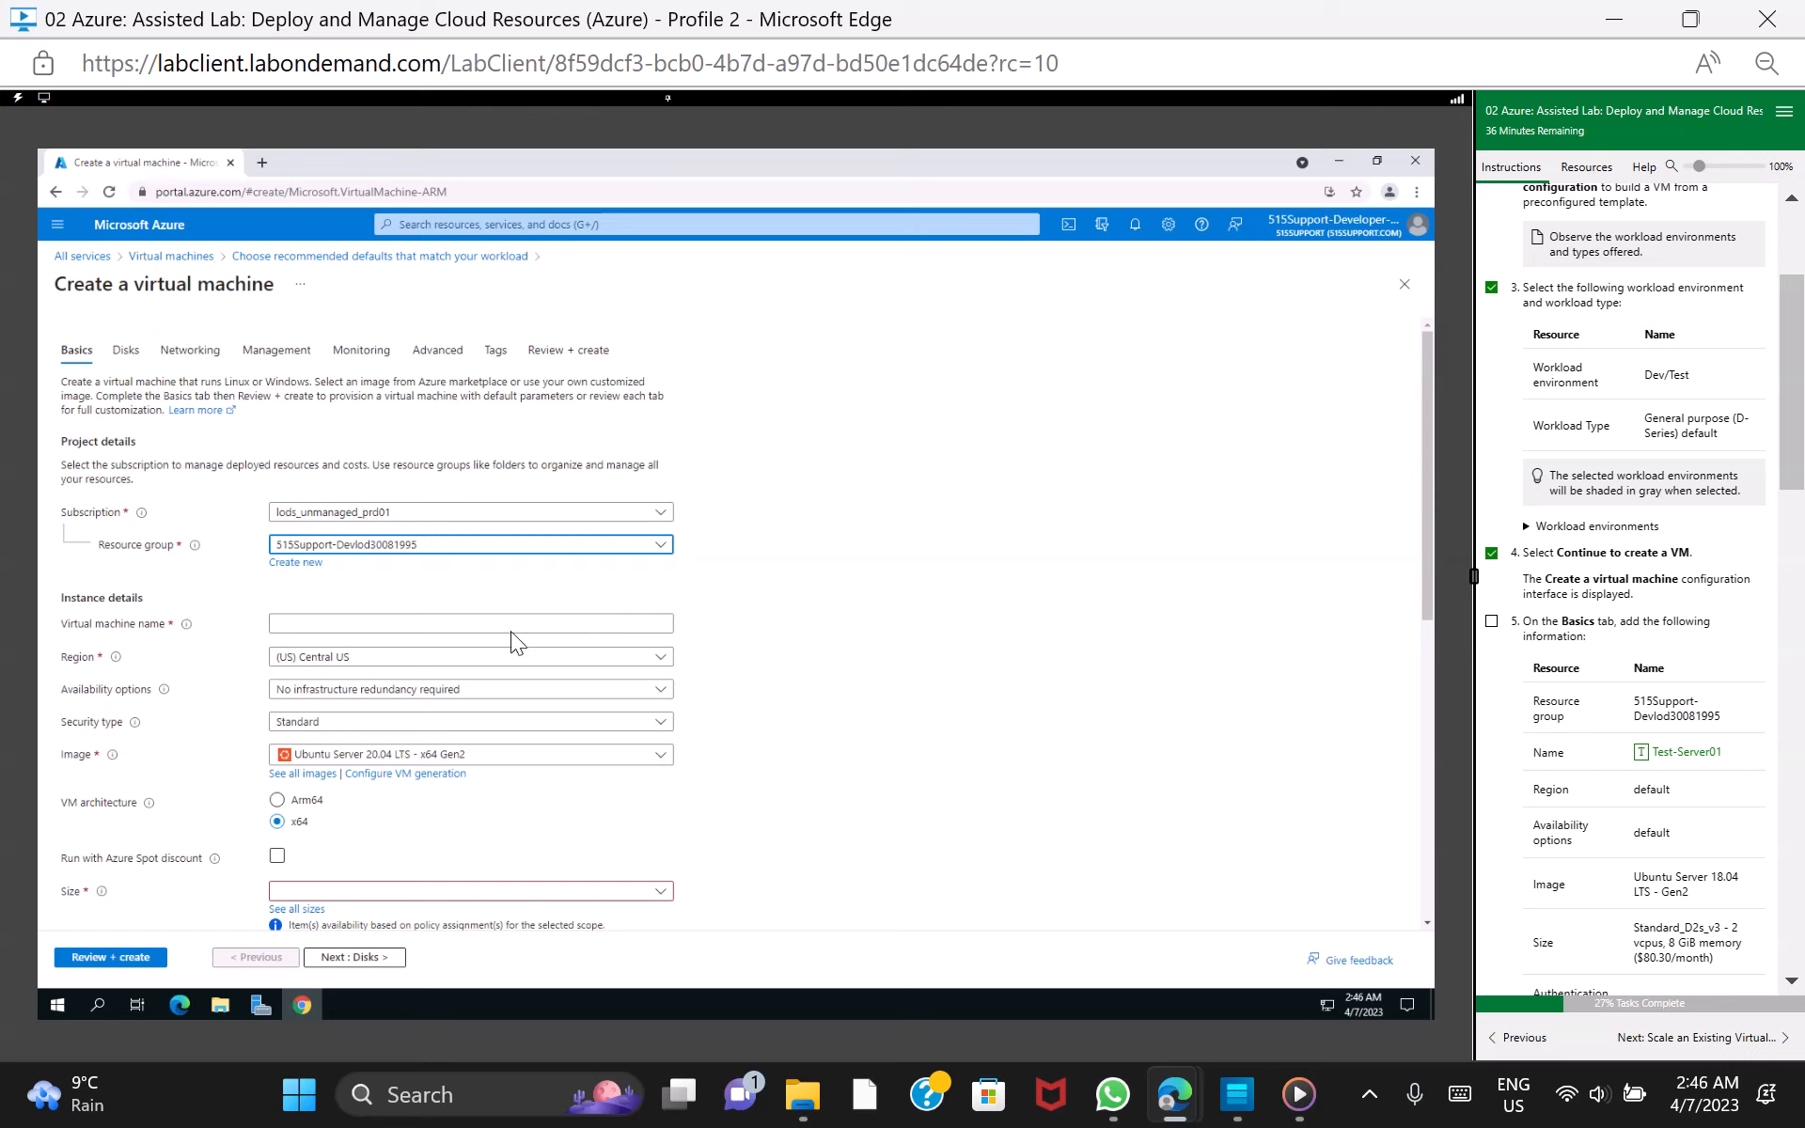
left_click(557, 622)
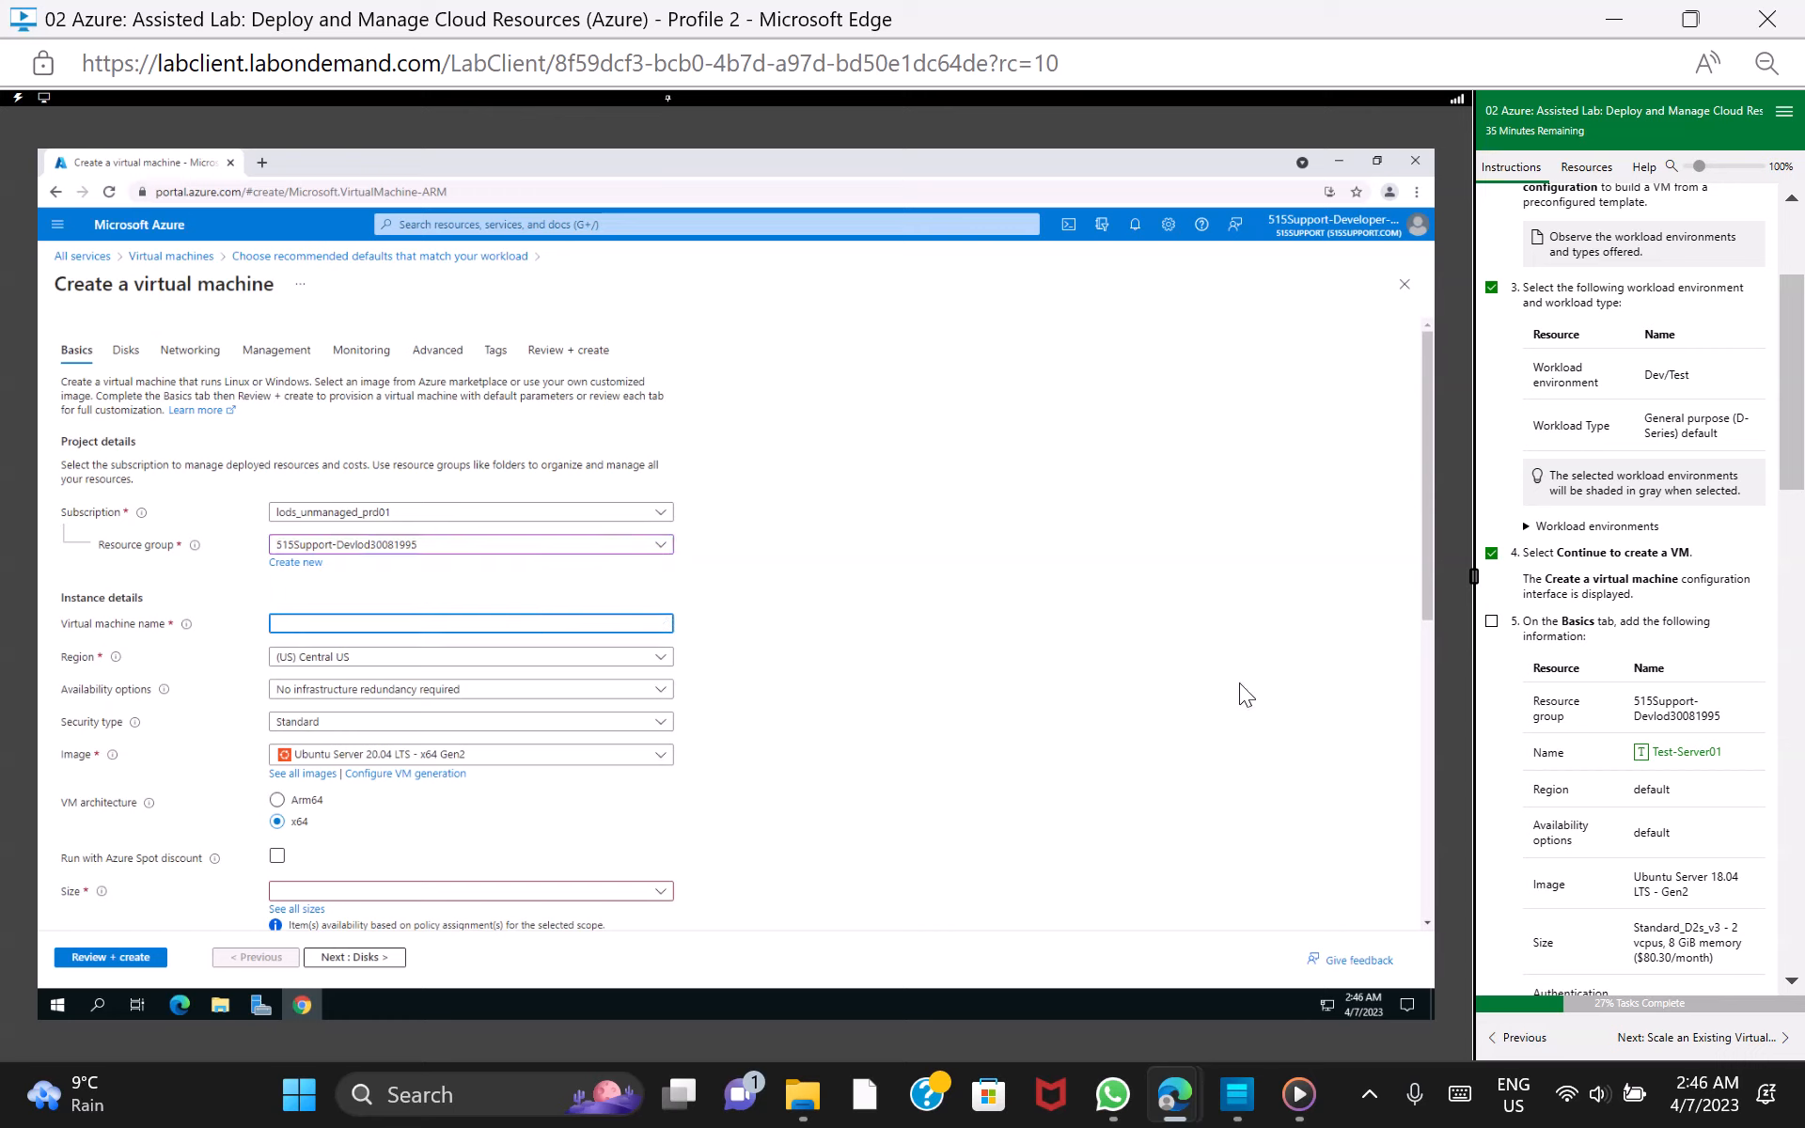
left_click(1686, 752)
Set the VM's image to Ubuntu Server 18.04 LTS - x64 Gen2
left_click(662, 756)
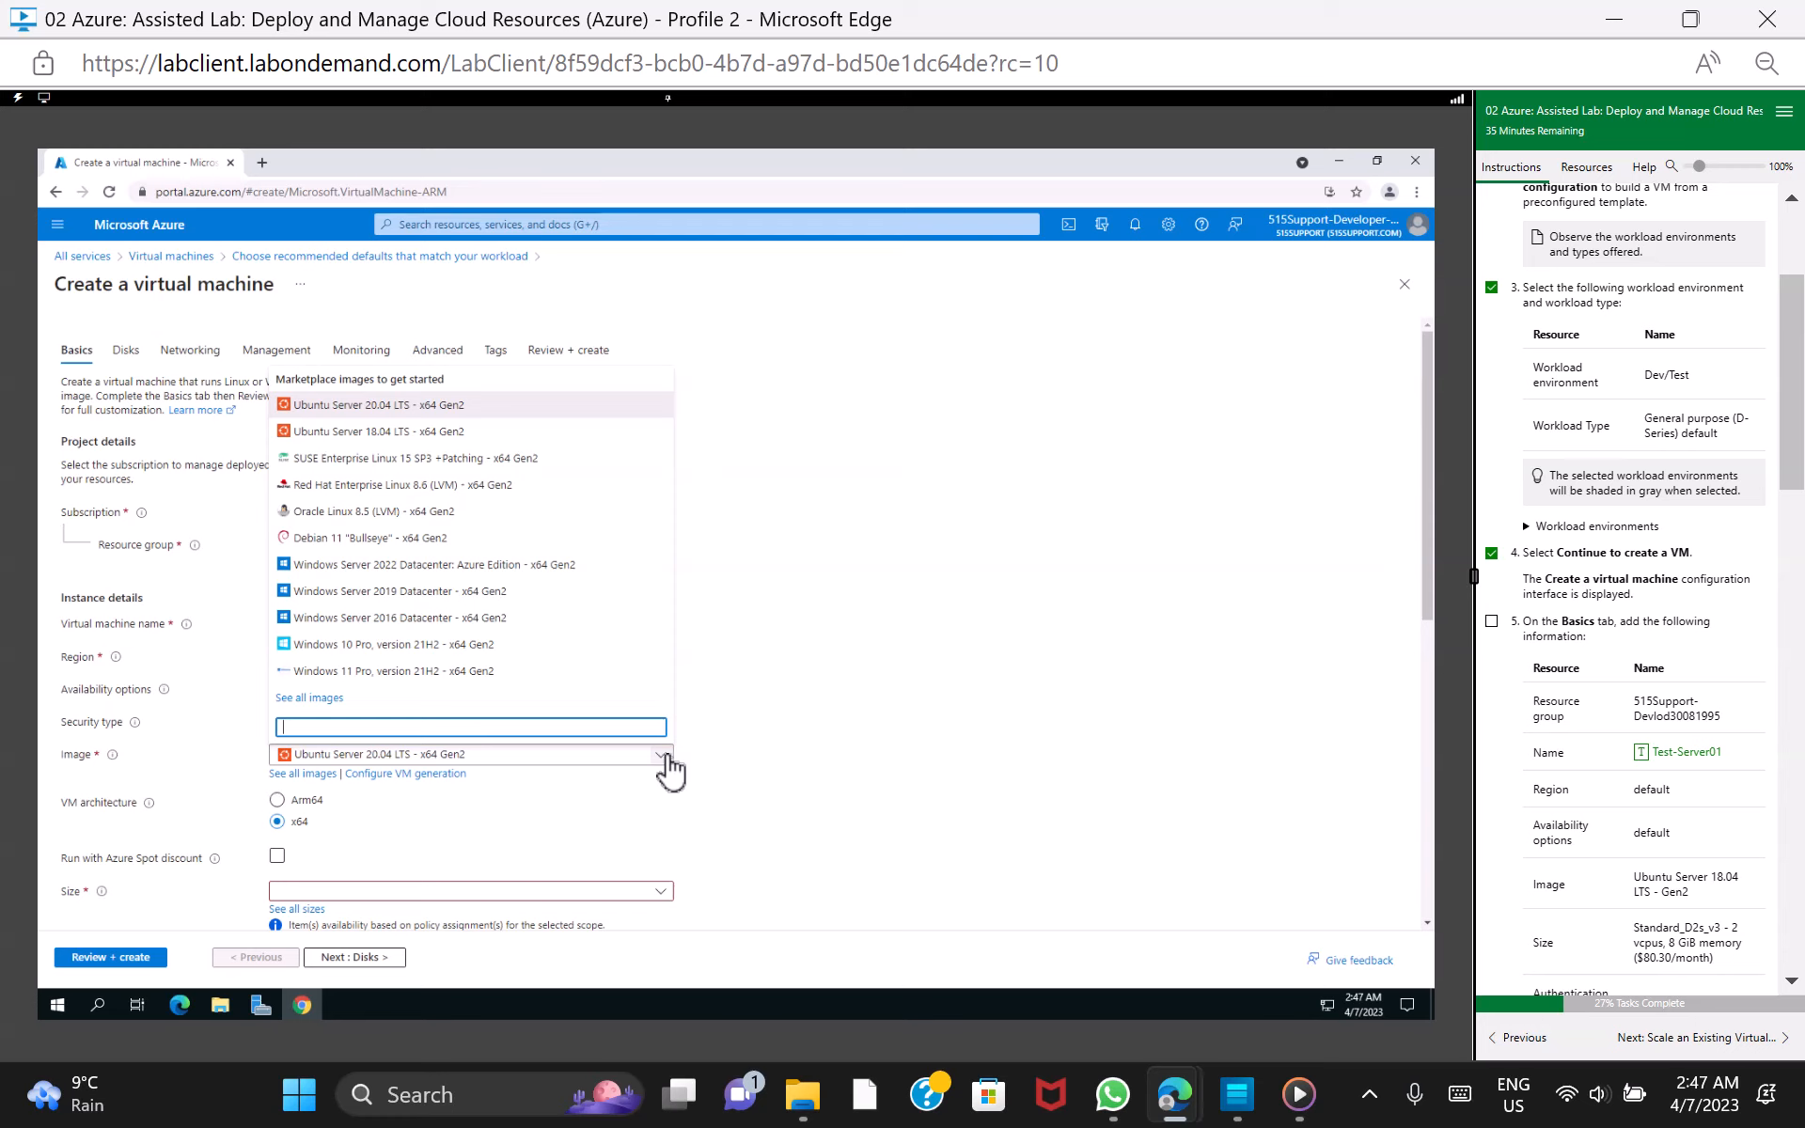
left_click(492, 436)
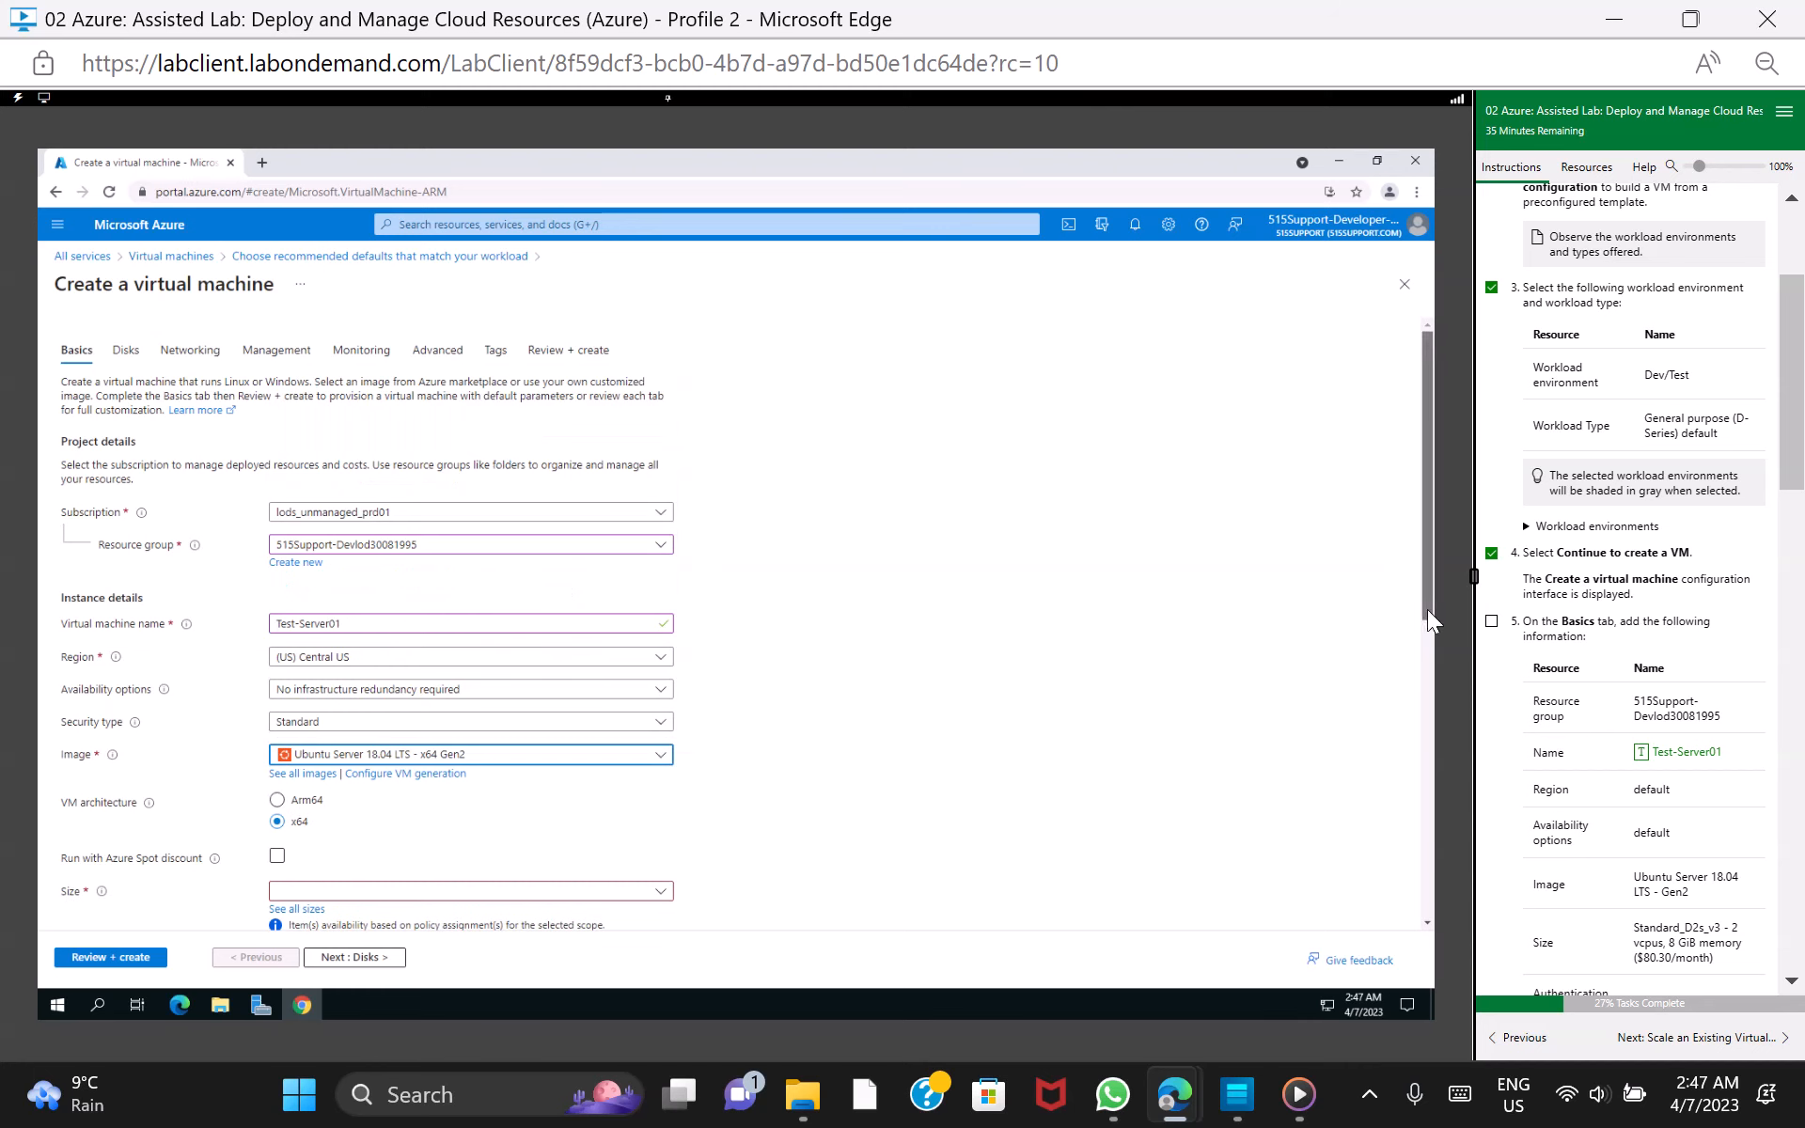
scroll(1434, 640, "down", 1)
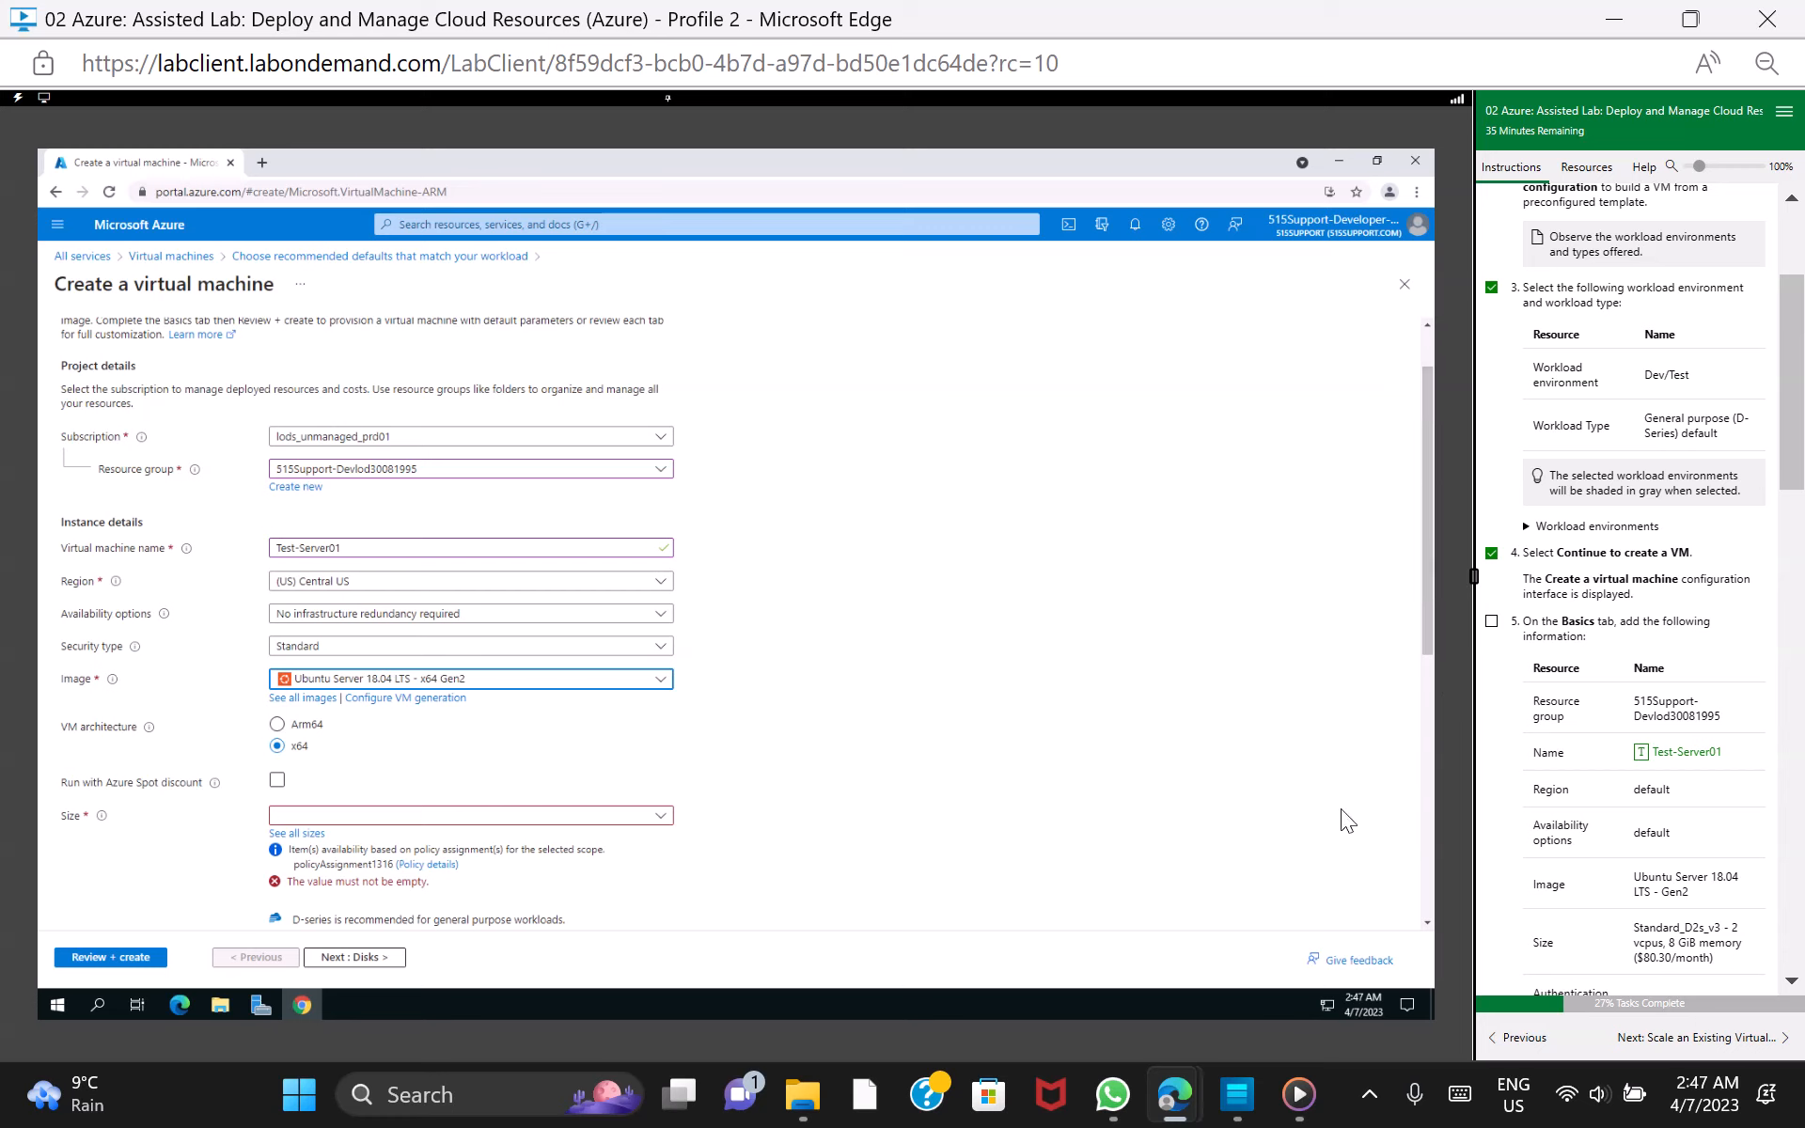
left_click(1794, 977)
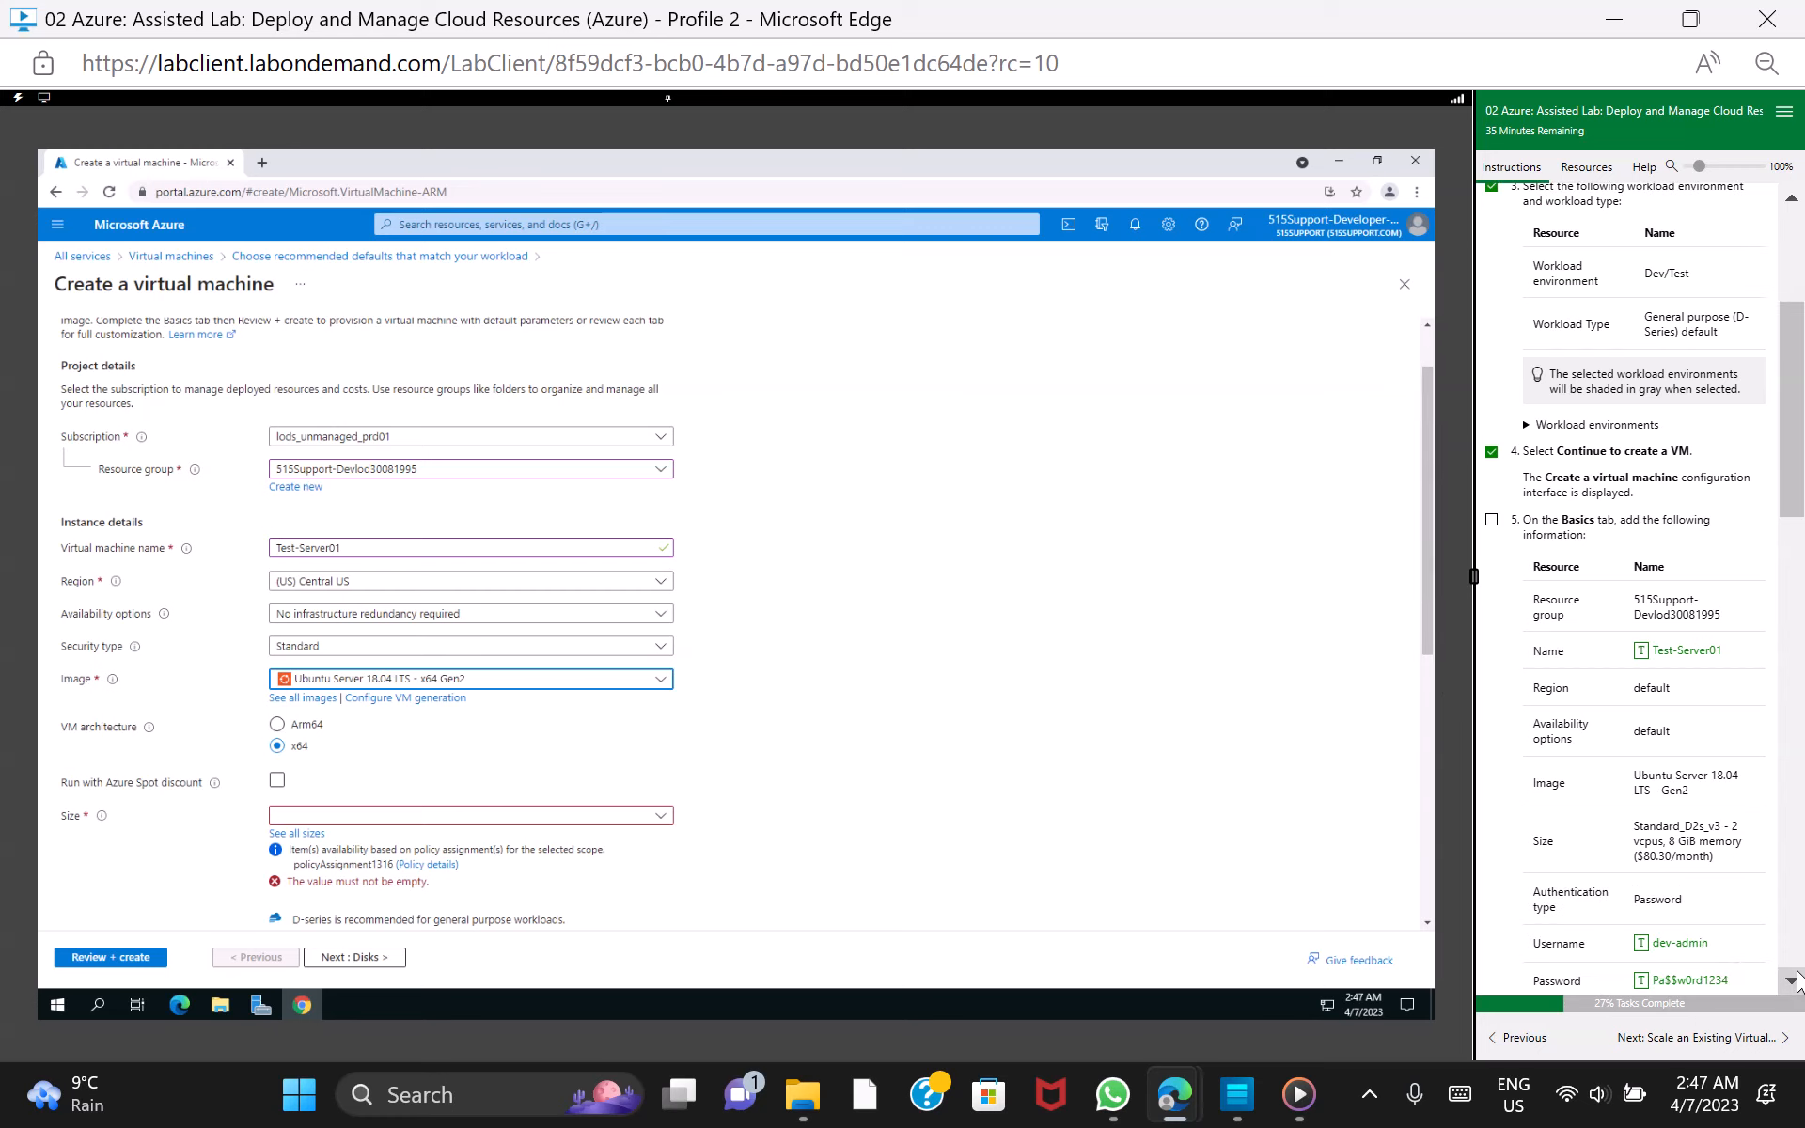
left_click(1793, 978)
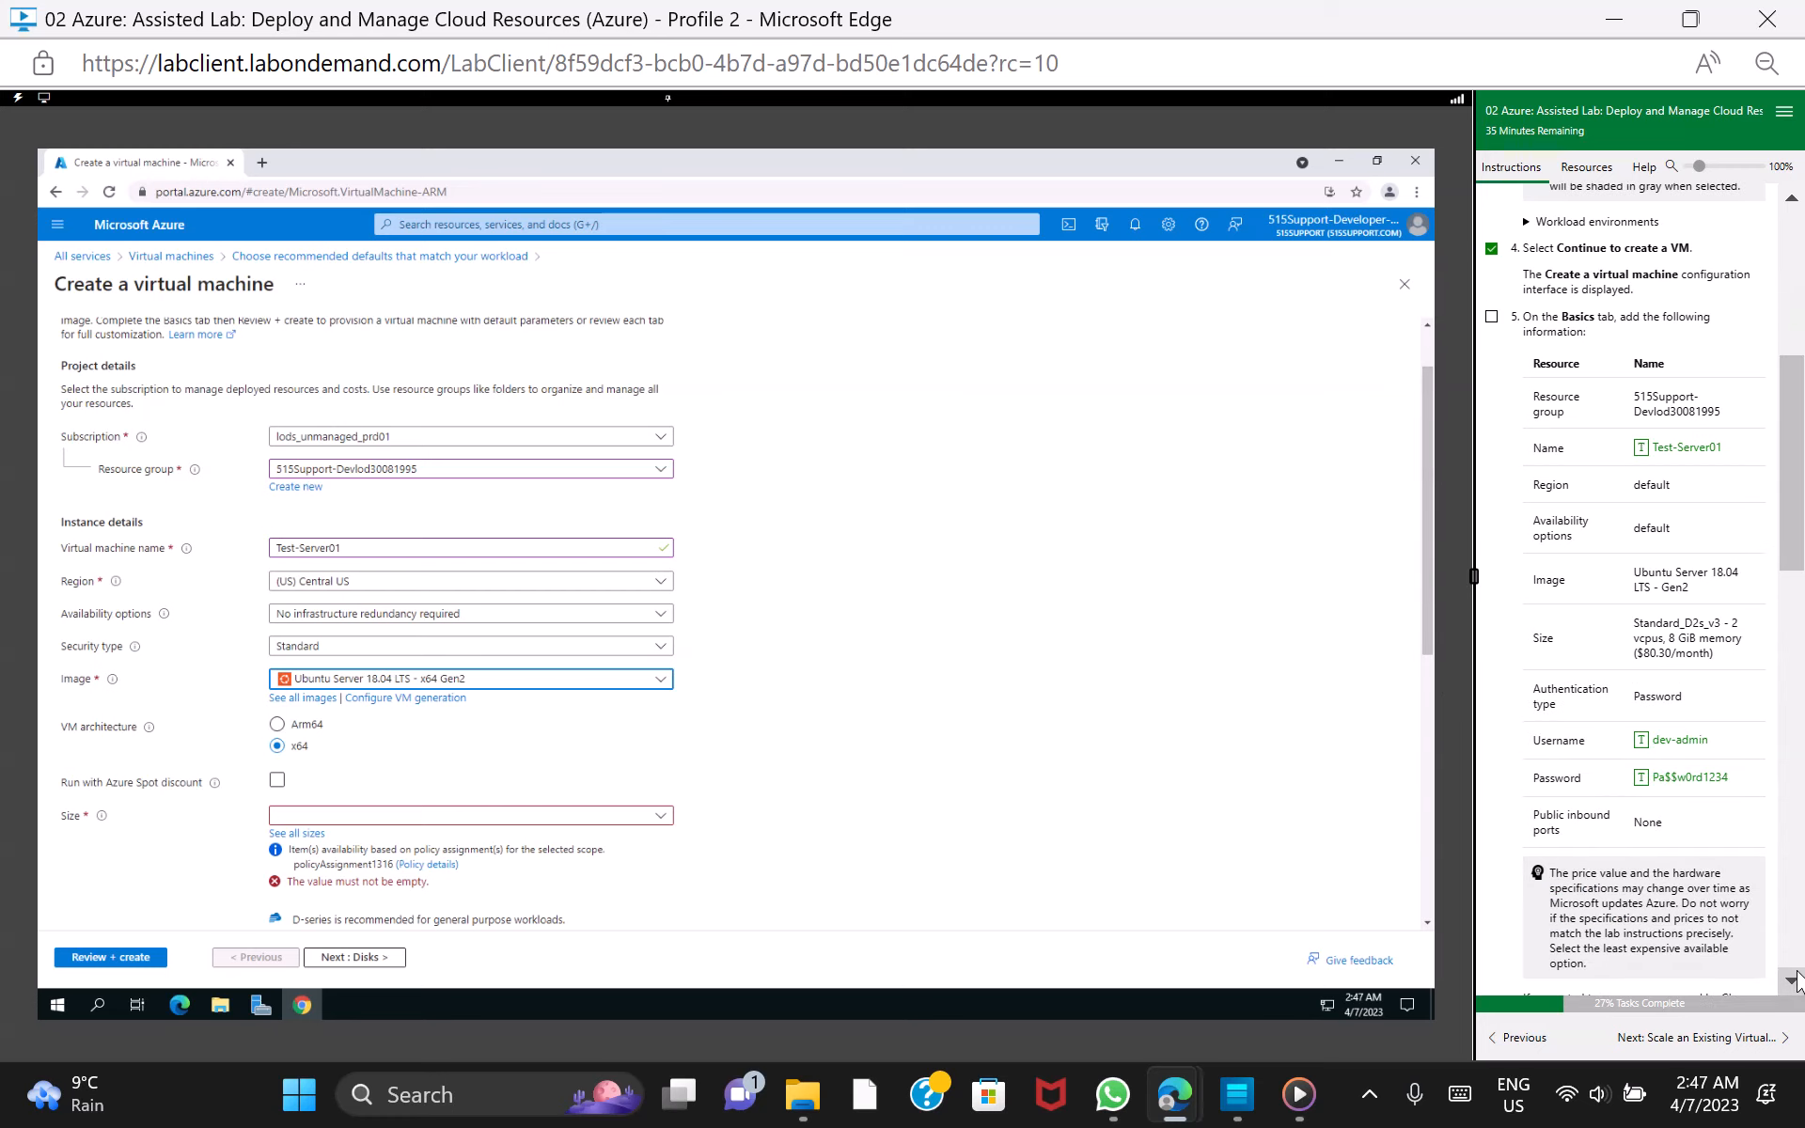
Set the VM's size to Standard_D2s_v3 - 2 vcpus, 8 GiB memory
left_click(1794, 978)
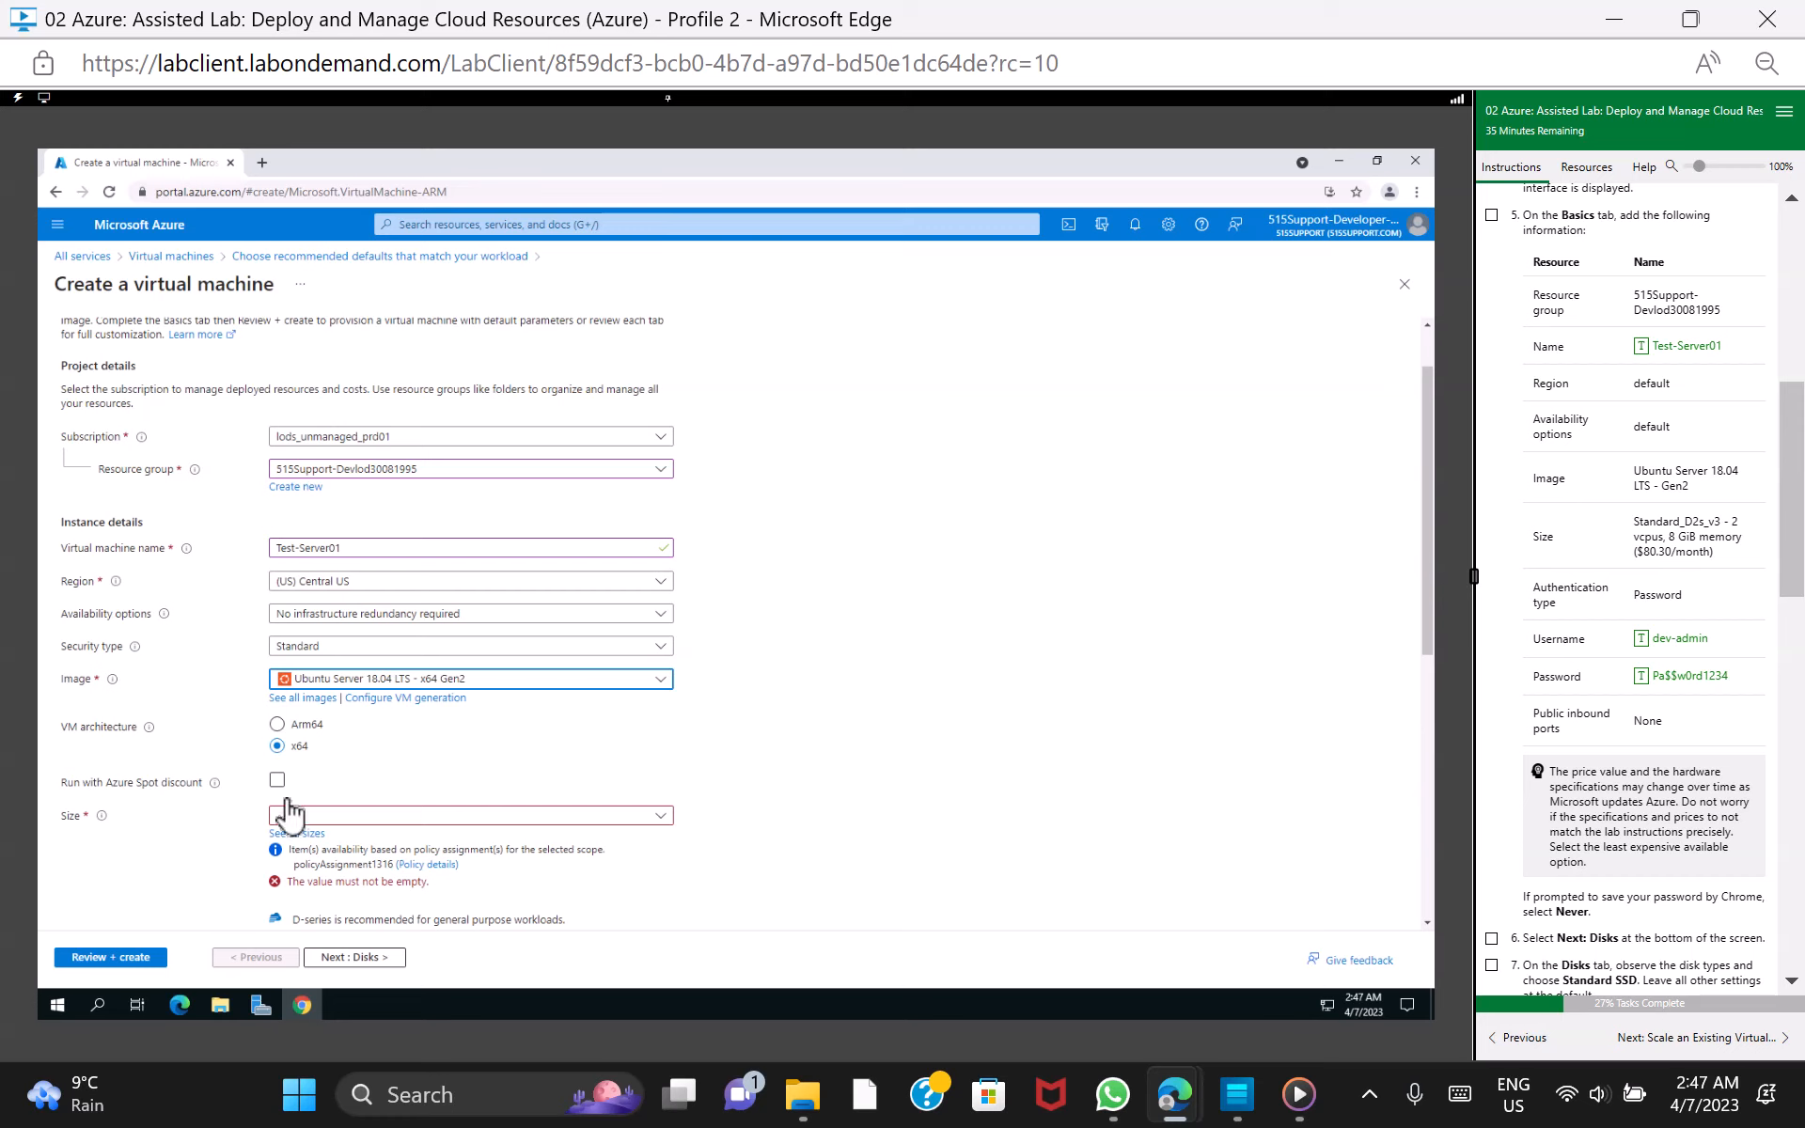
left_click(659, 817)
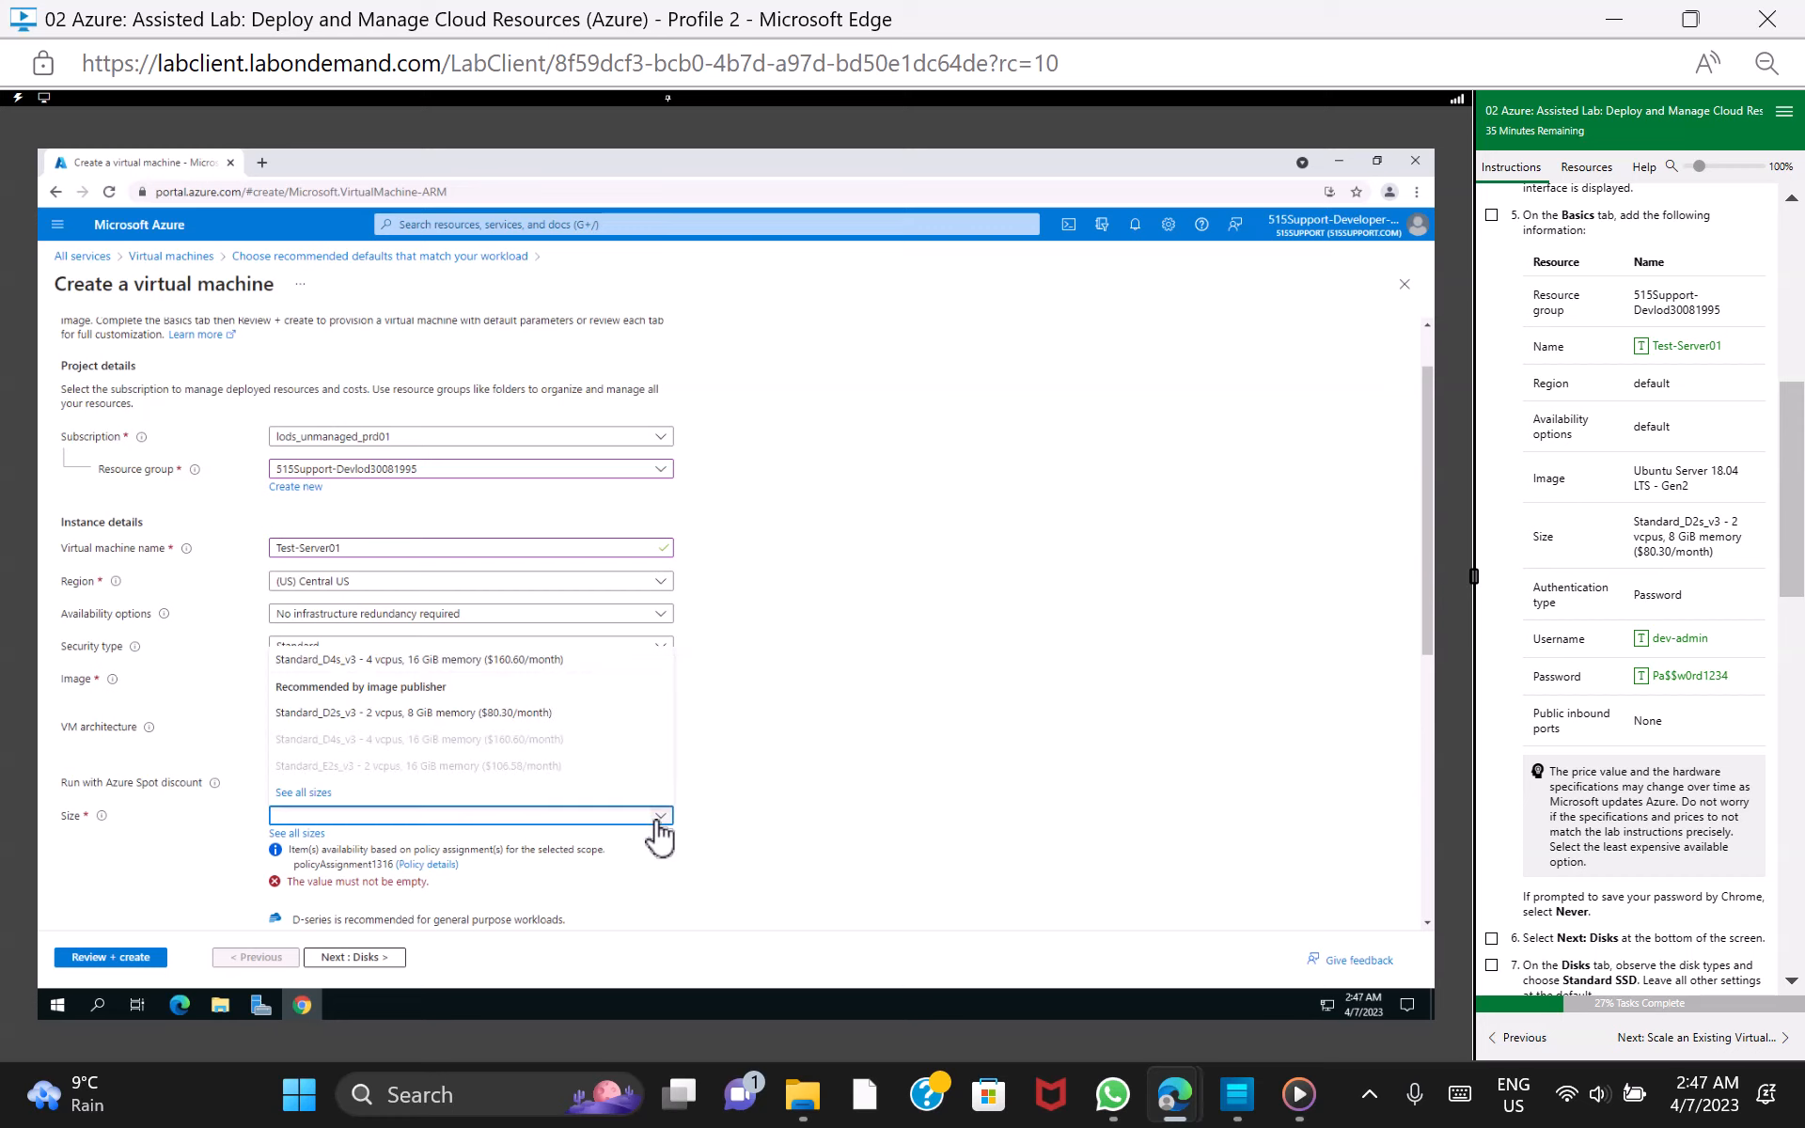
left_click(541, 714)
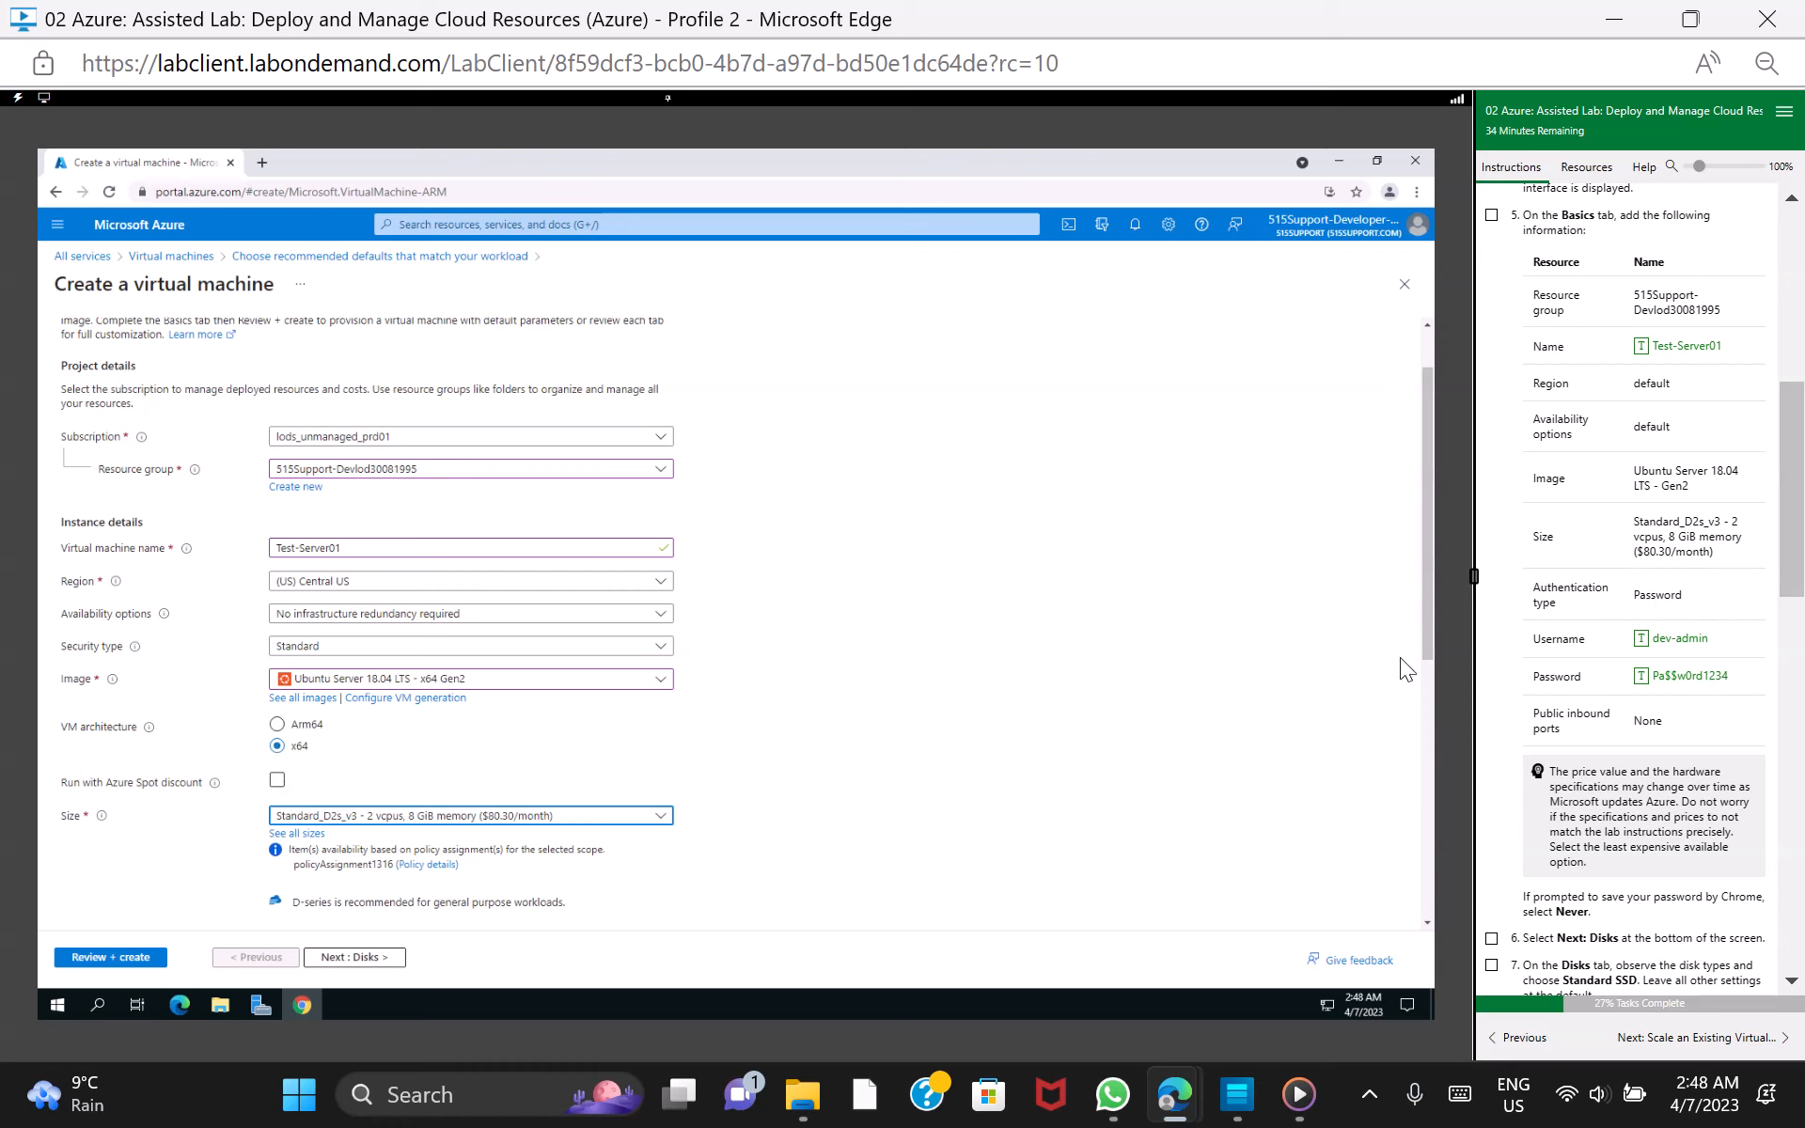
Use password authentication for the administrator account with username dev-admin, and fill in the lab's account password and its confirmation
left_click_drag(1433, 637, 1434, 771)
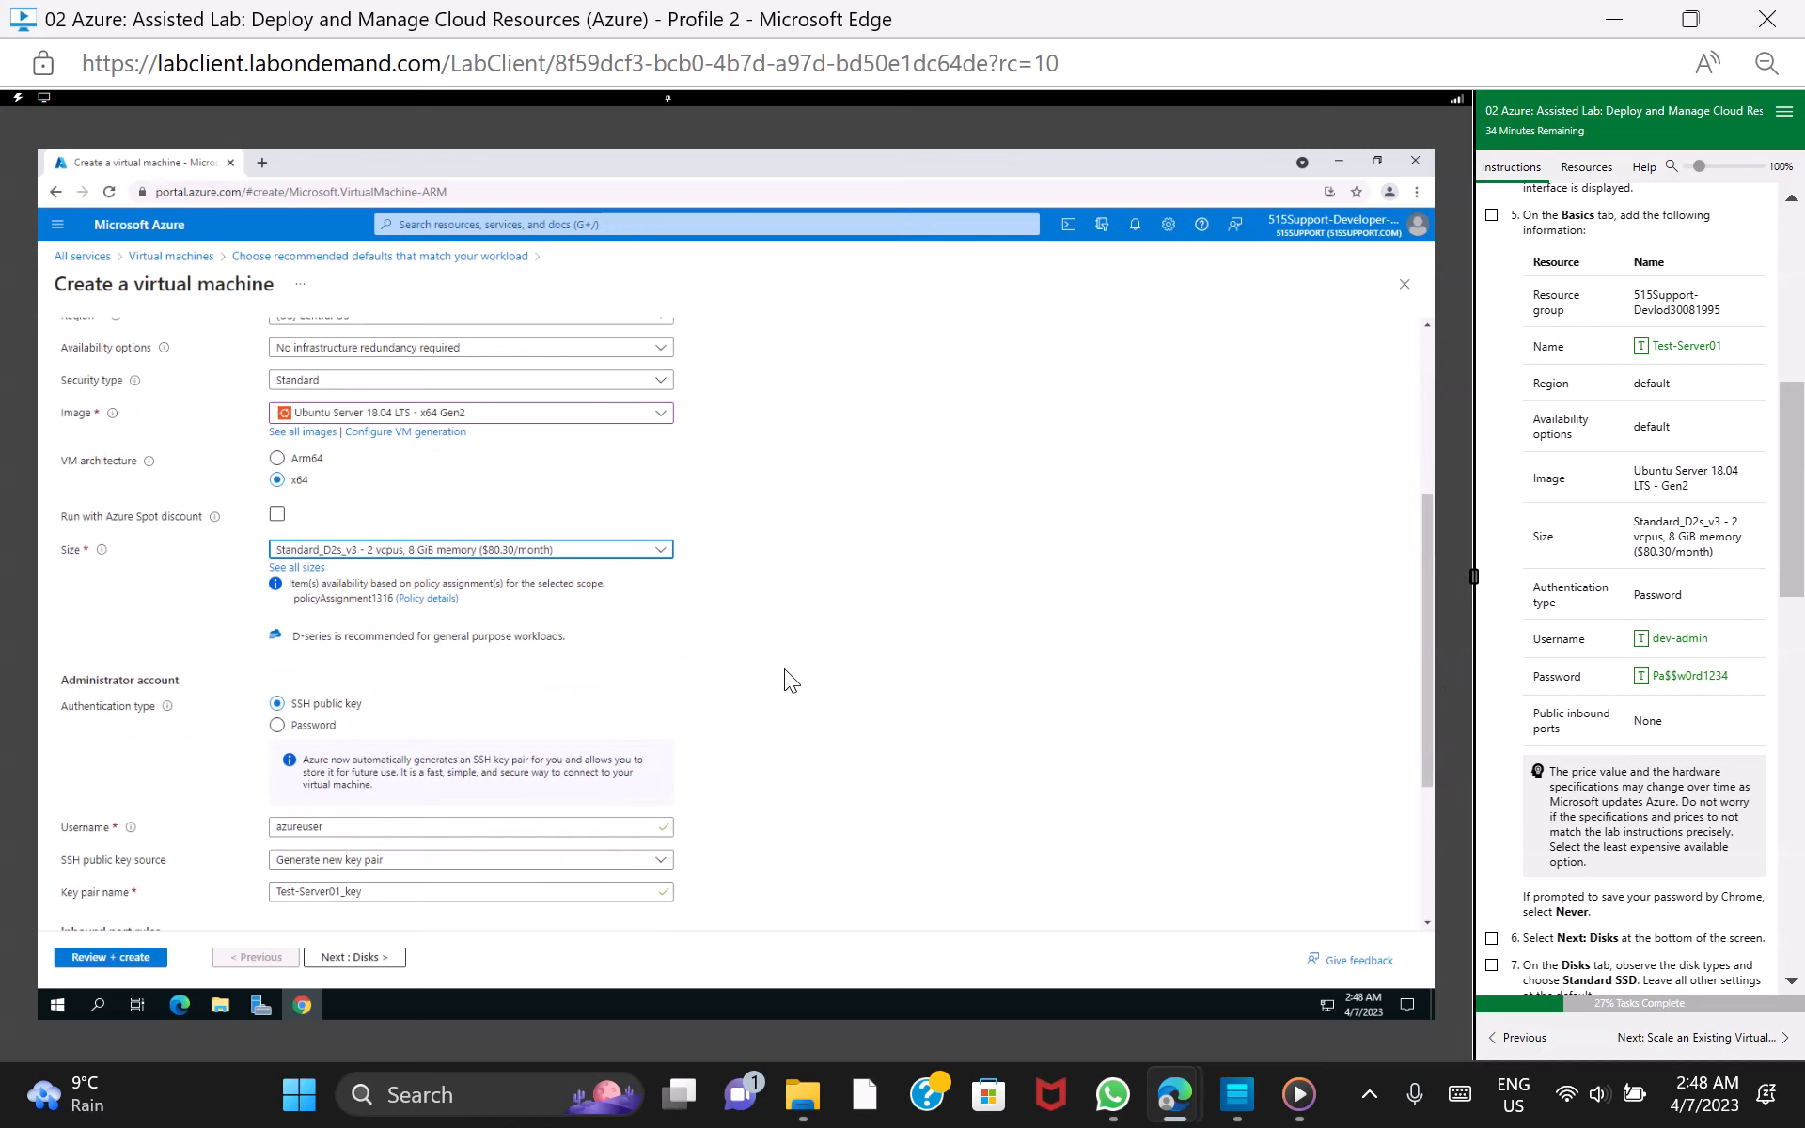
left_click(277, 726)
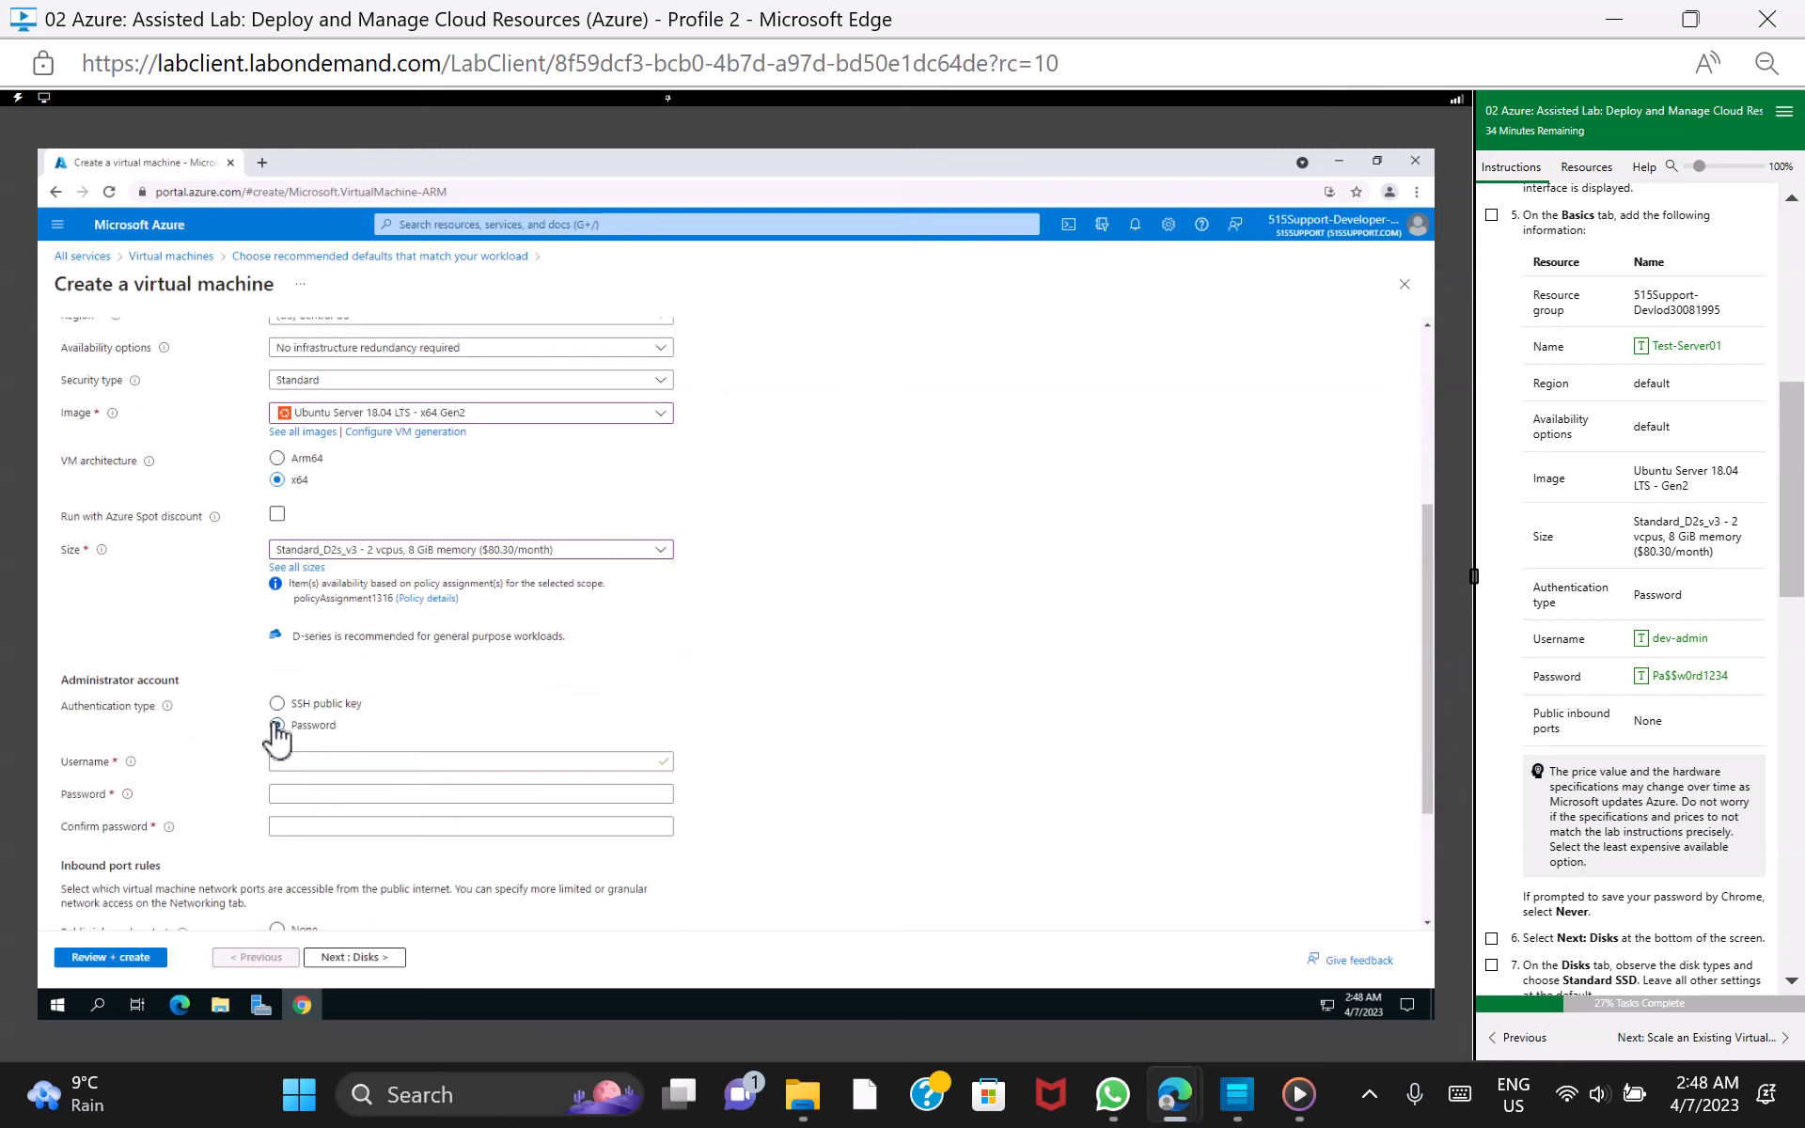
left_click(404, 761)
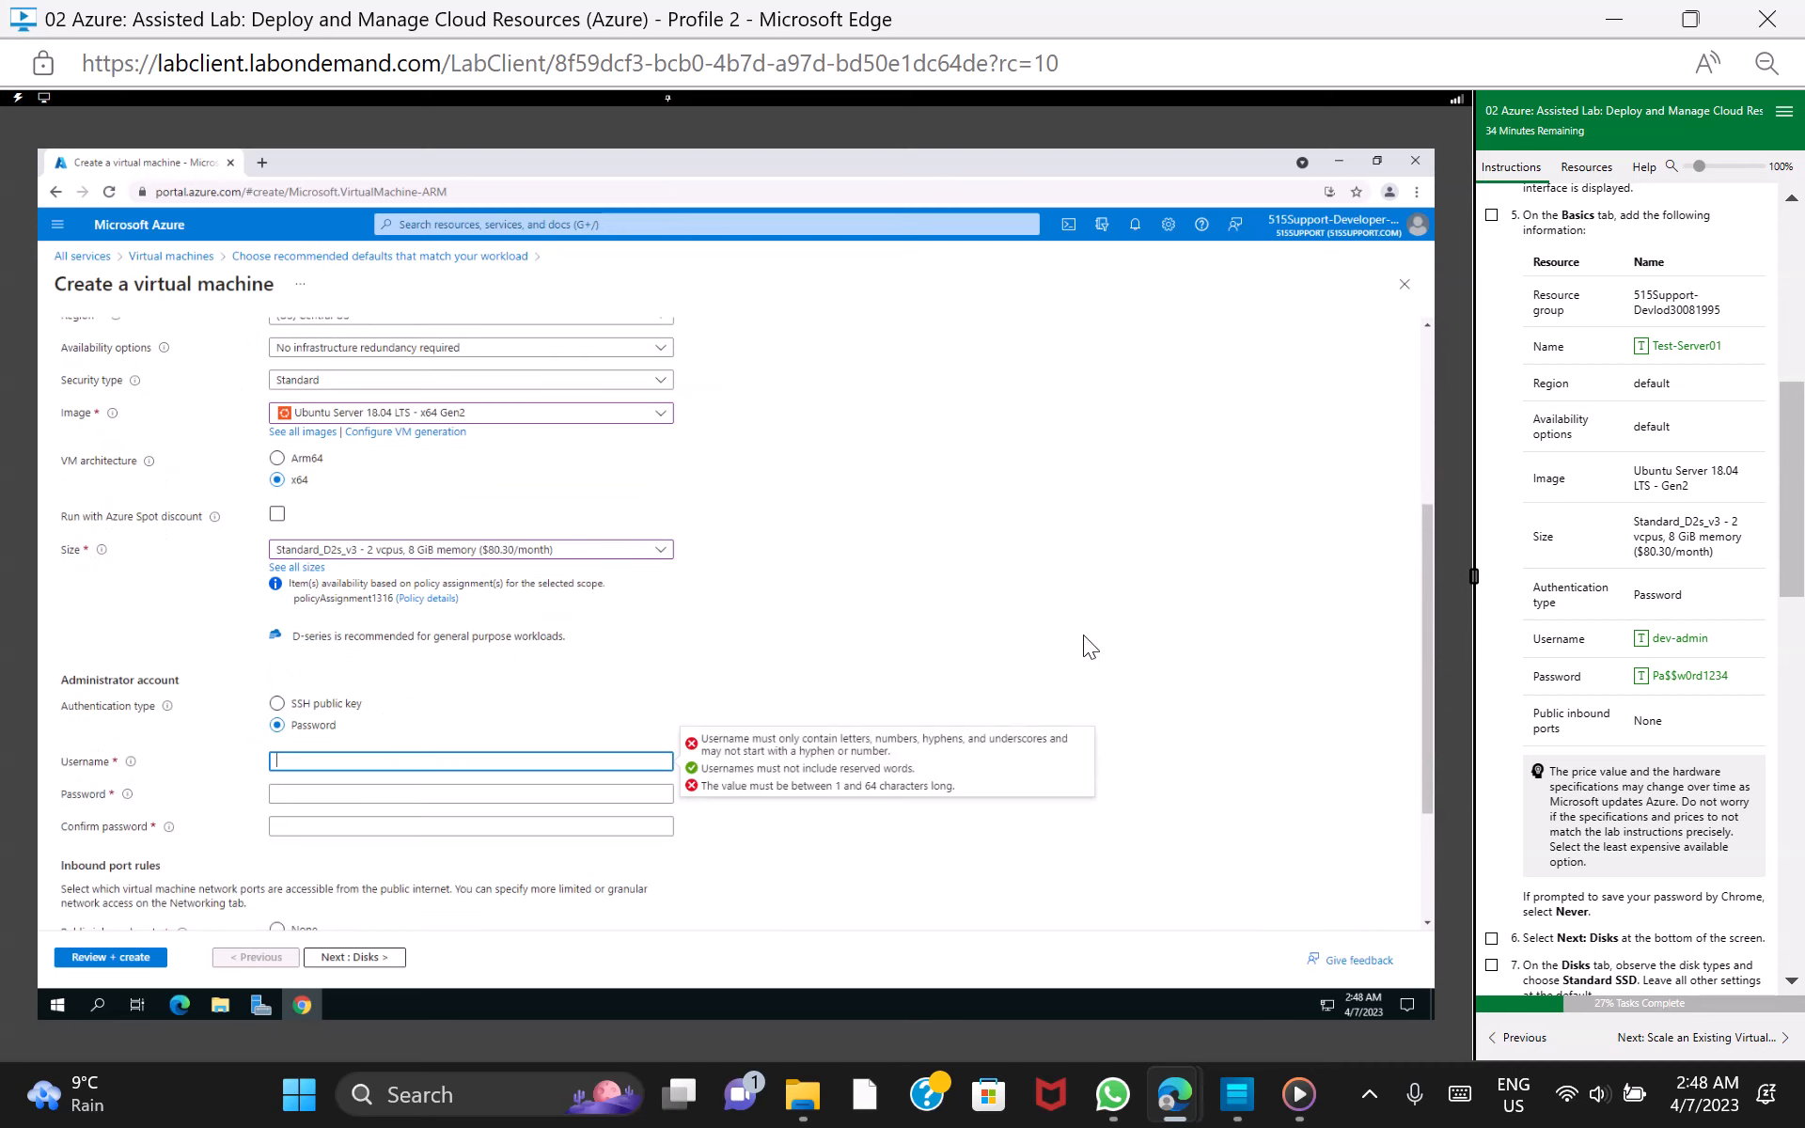
left_click(1704, 639)
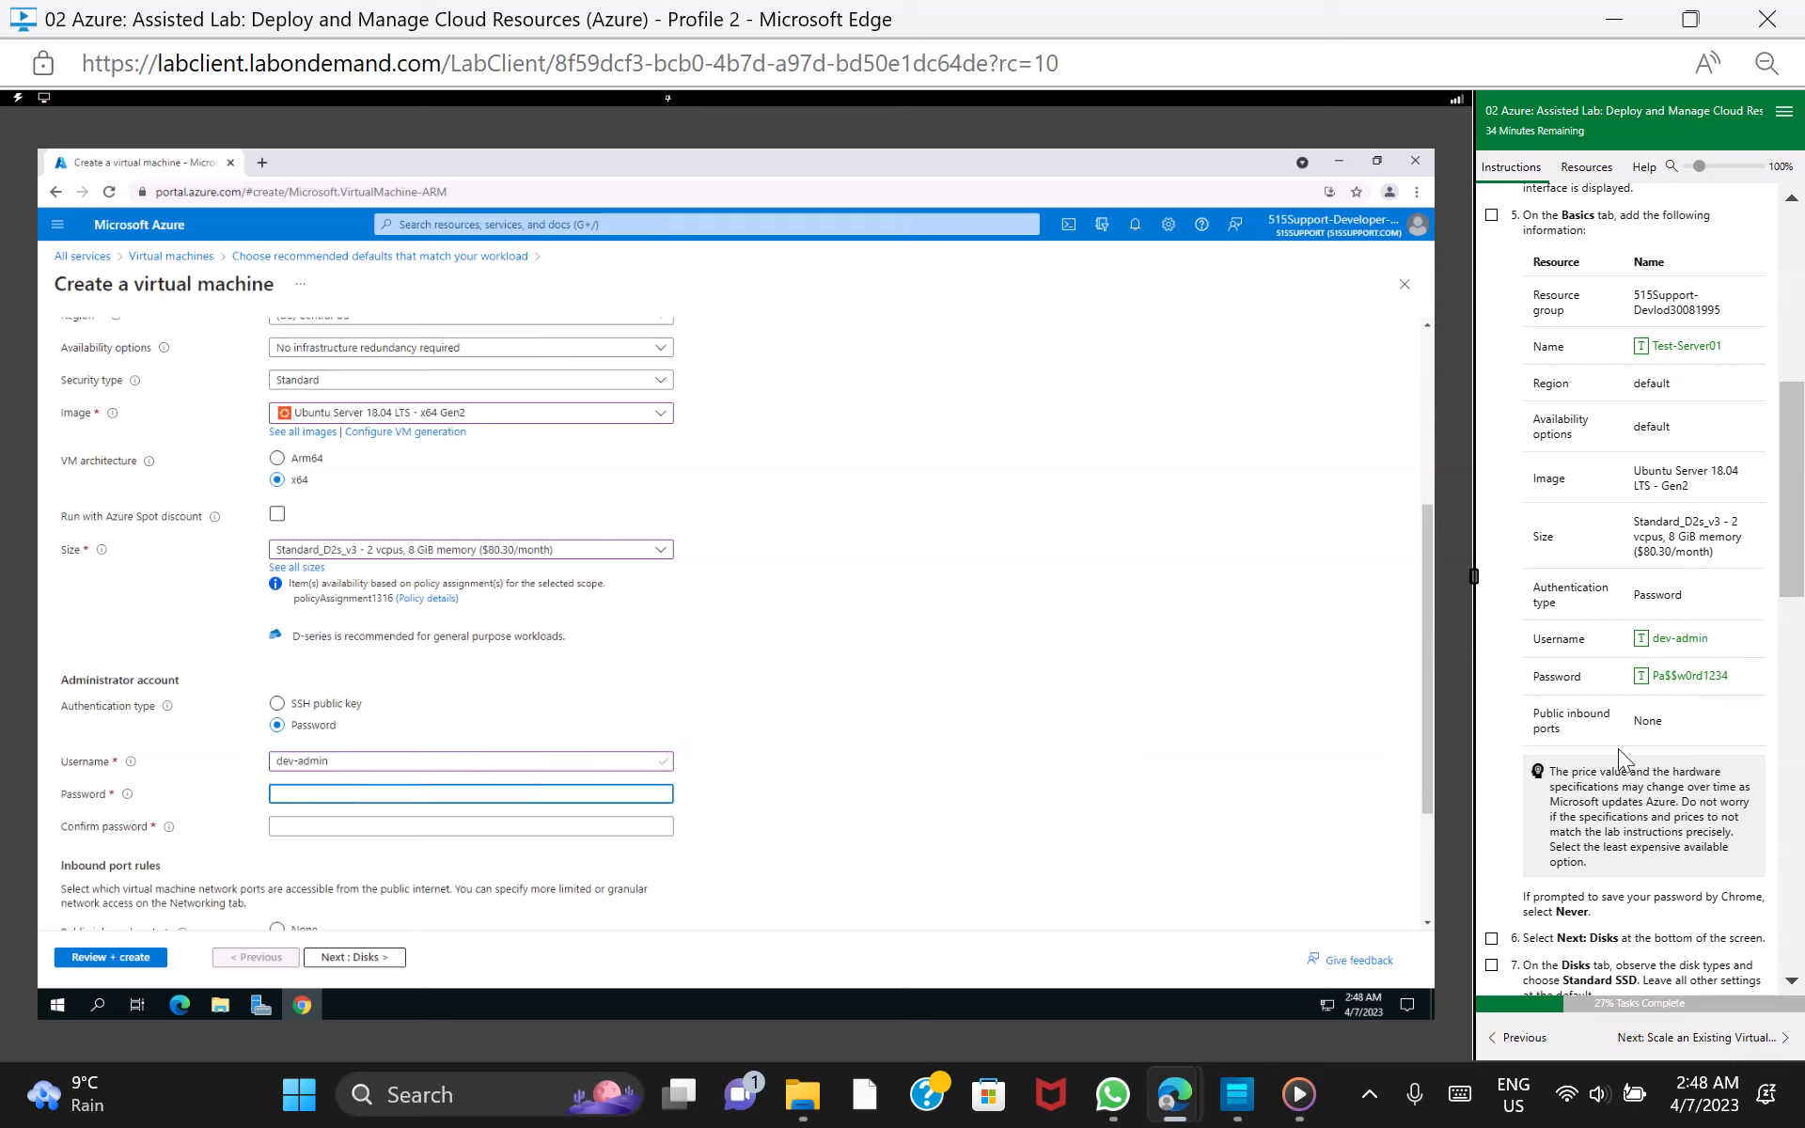
left_click(1690, 677)
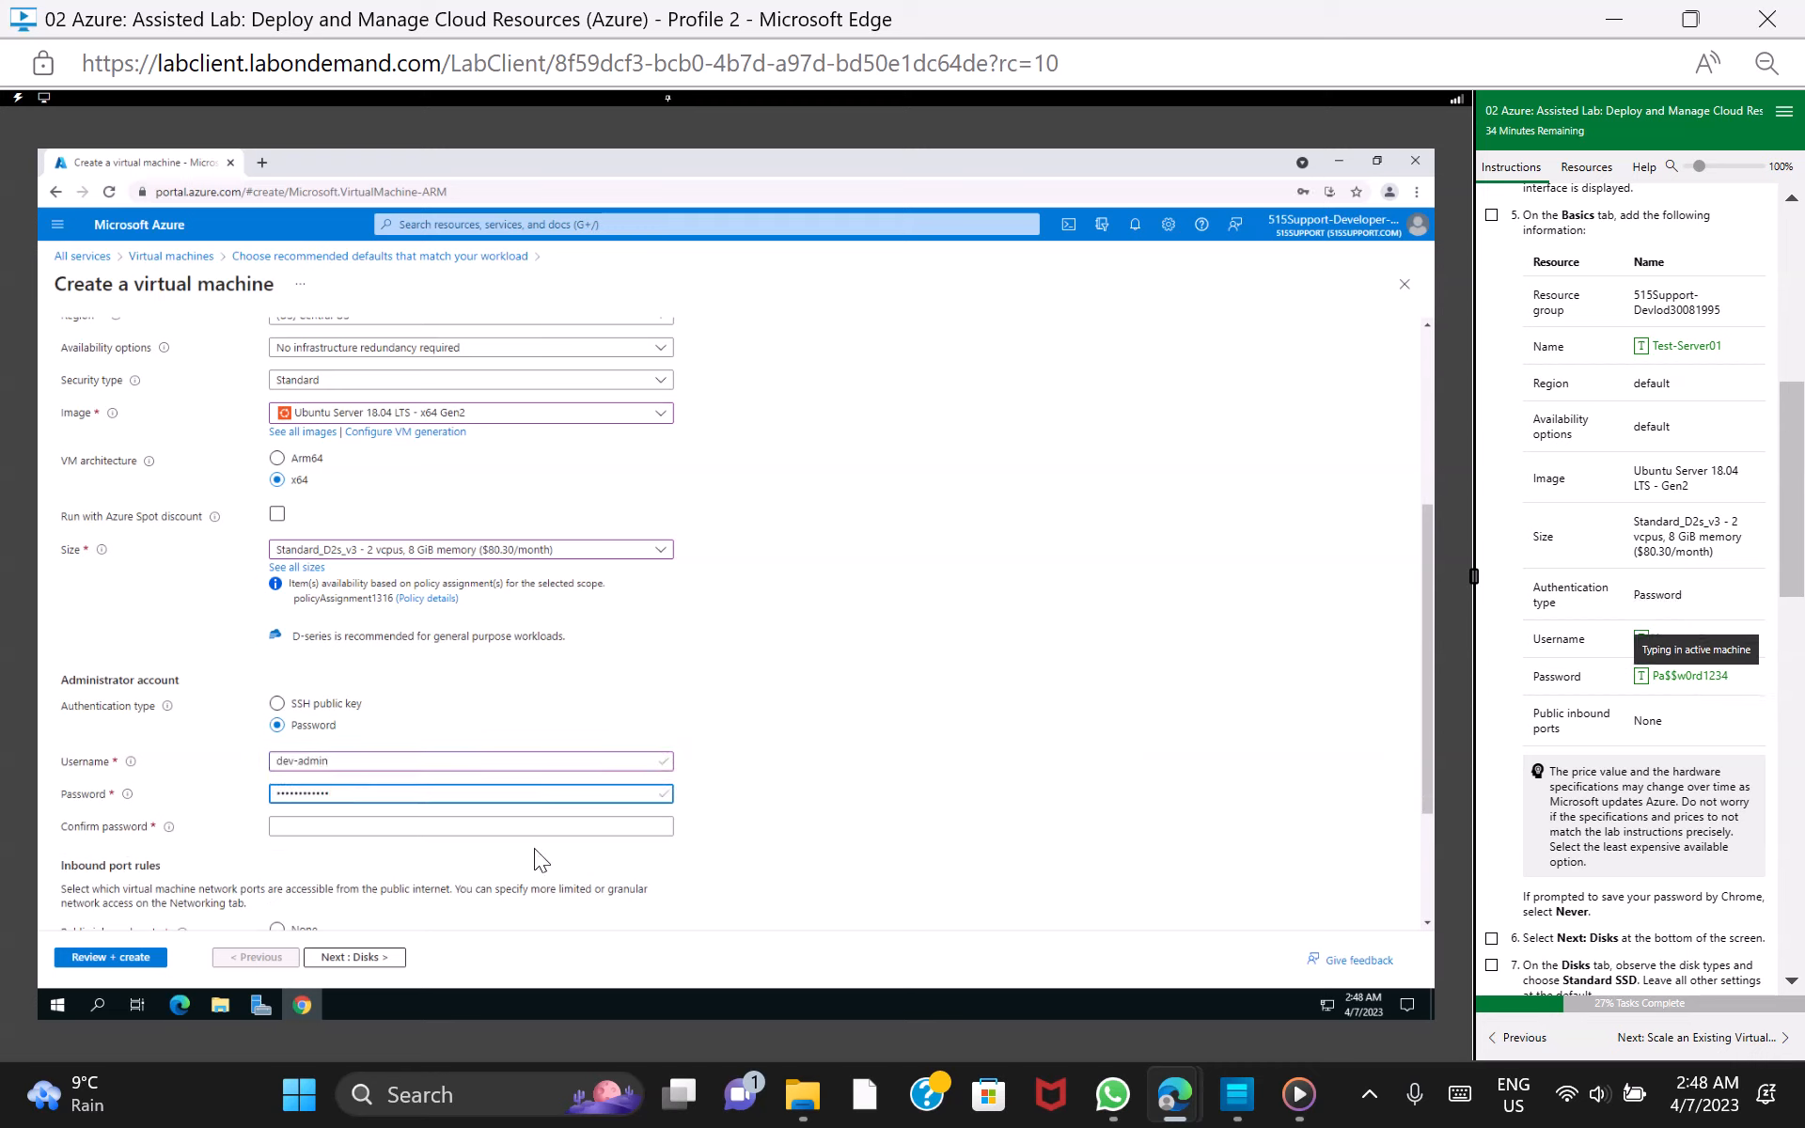
left_click(472, 830)
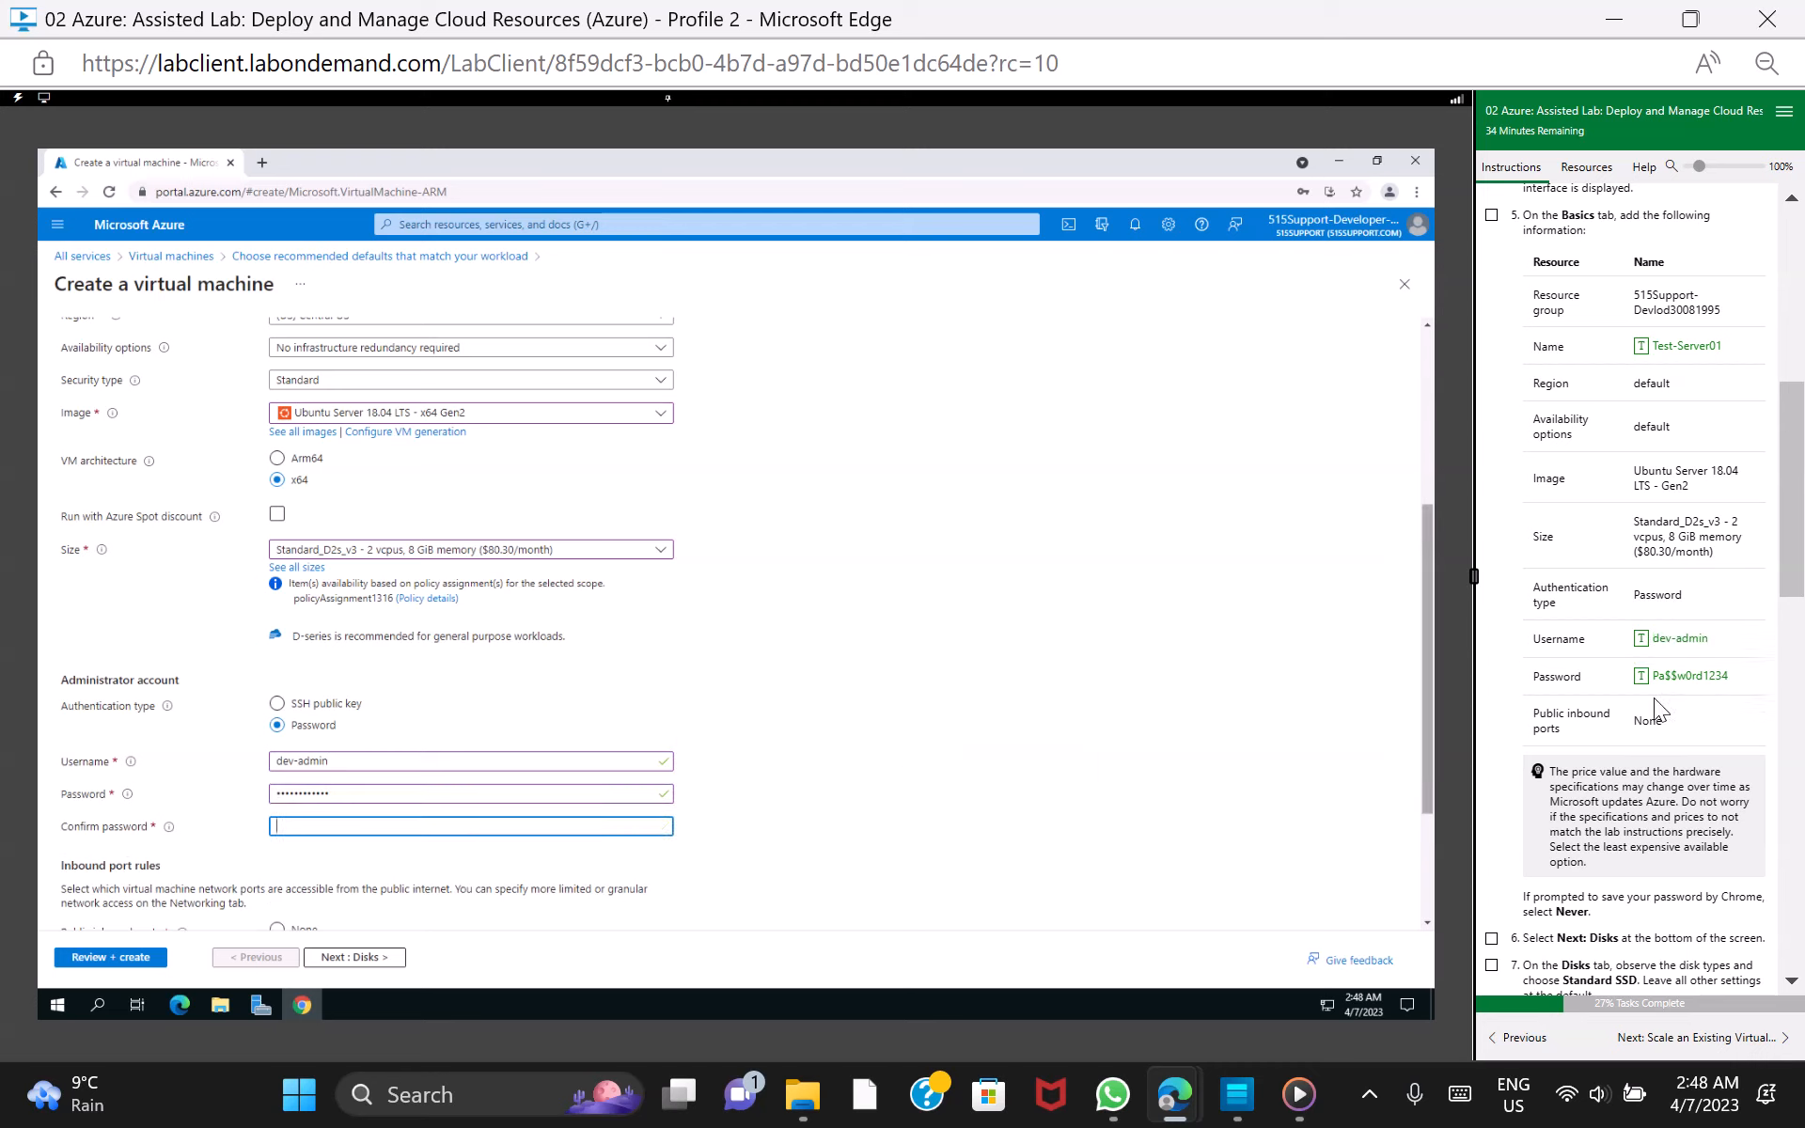
left_click(1676, 679)
Set the VM's public inbound ports to None and mark lab task 5 as done
left_click_drag(1429, 782, 1429, 814)
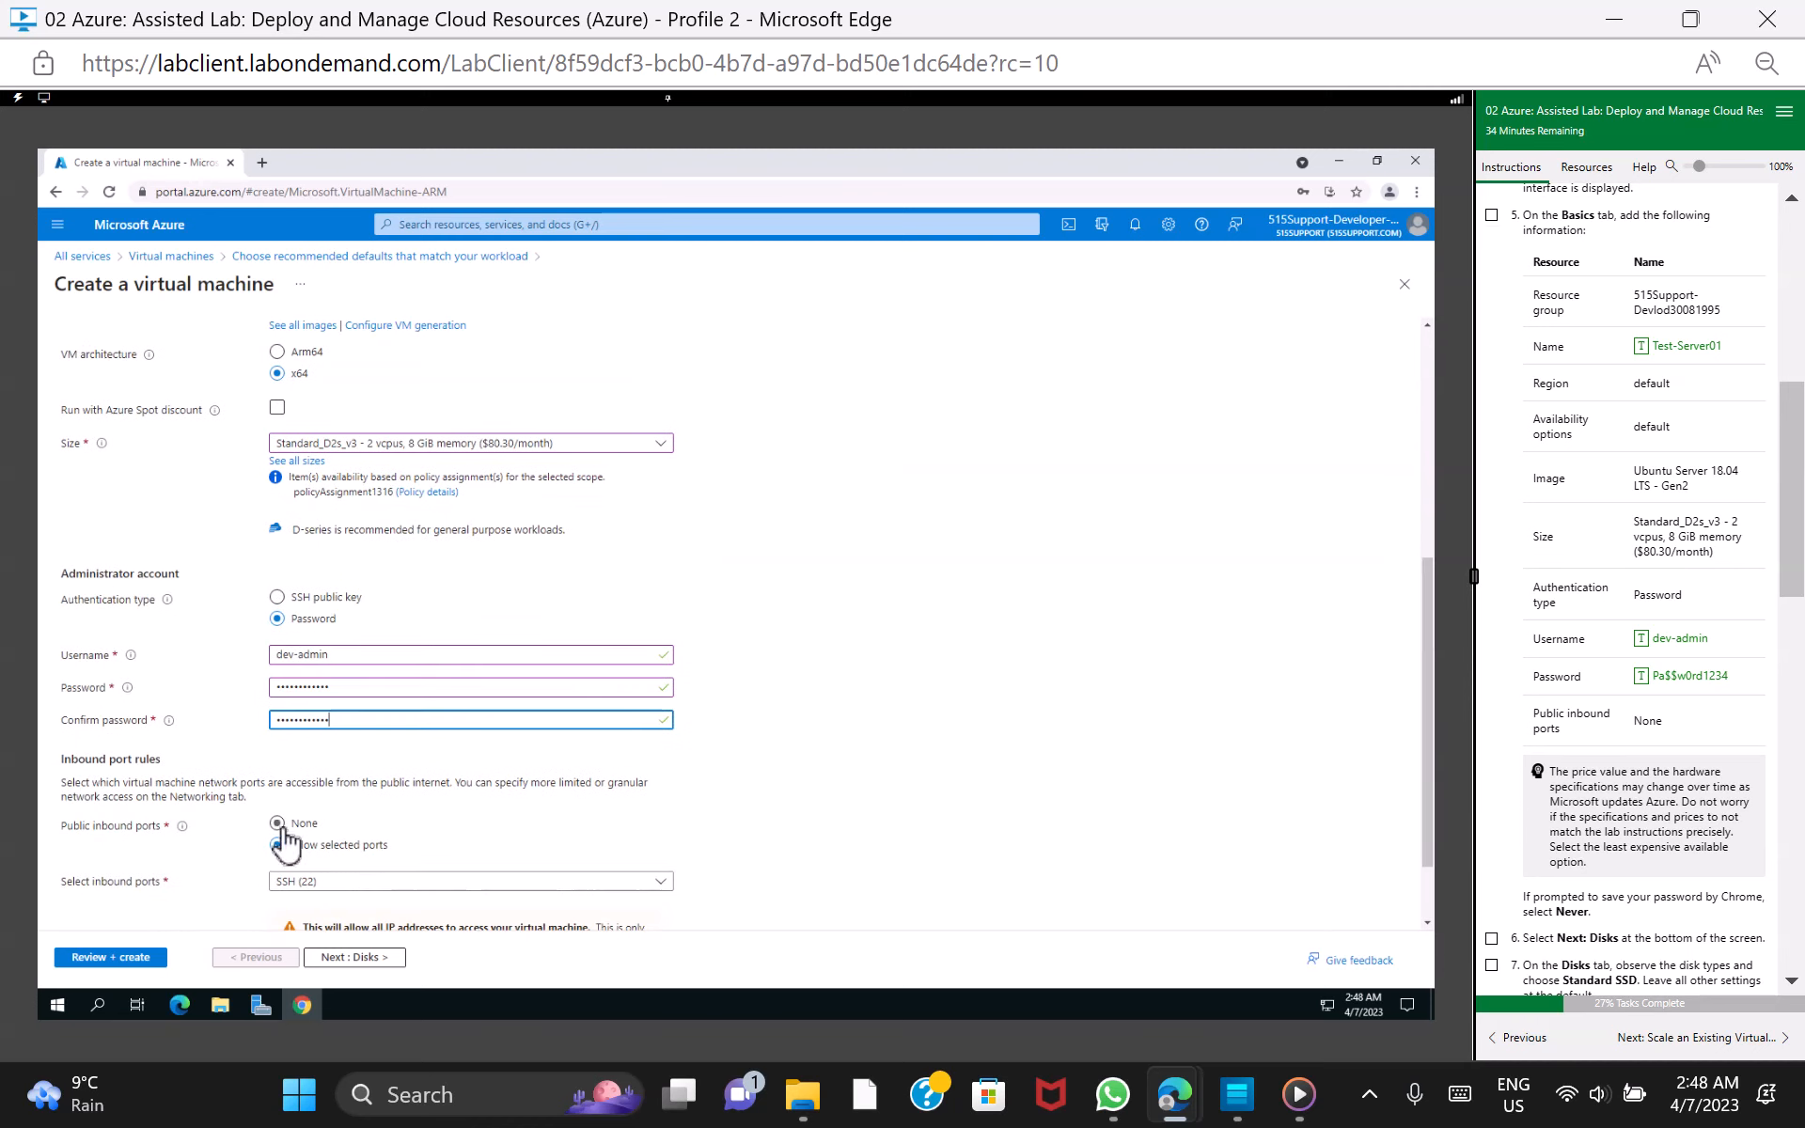
left_click(278, 825)
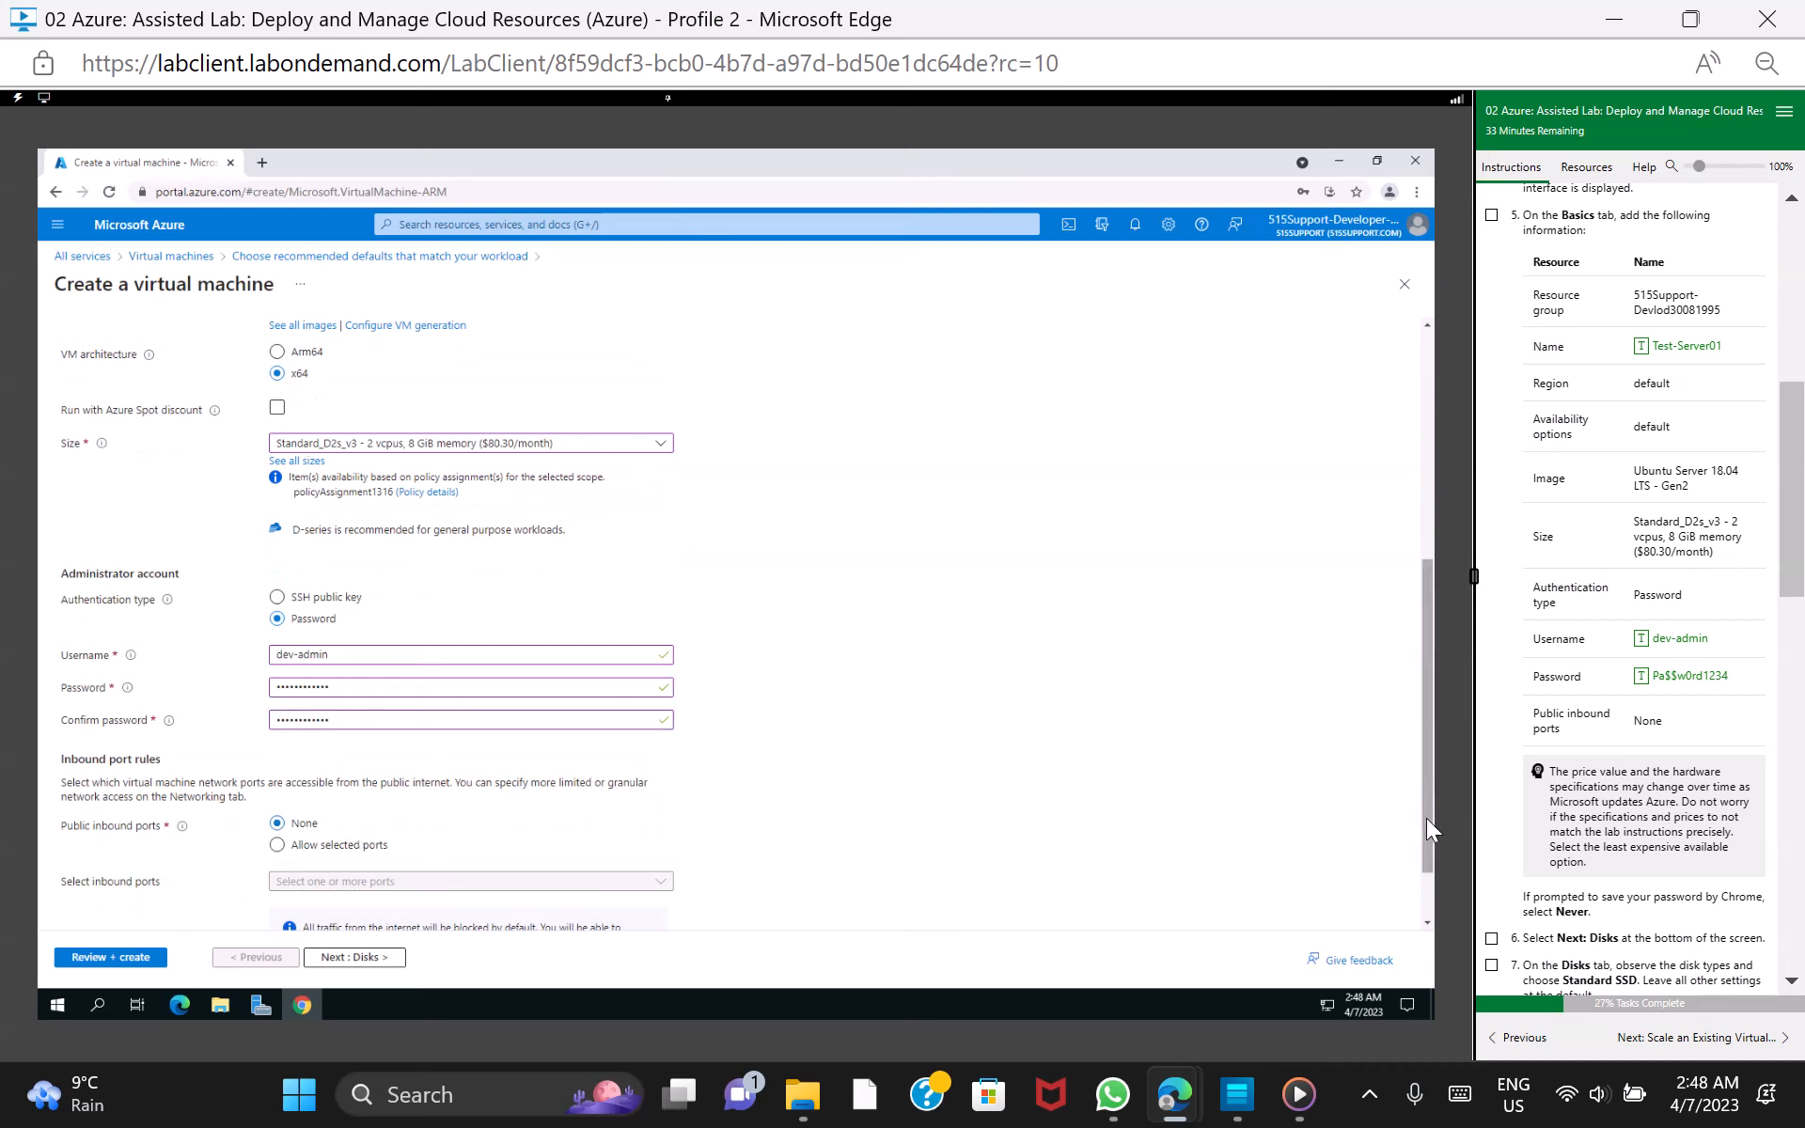
left_click_drag(1425, 842, 1449, 923)
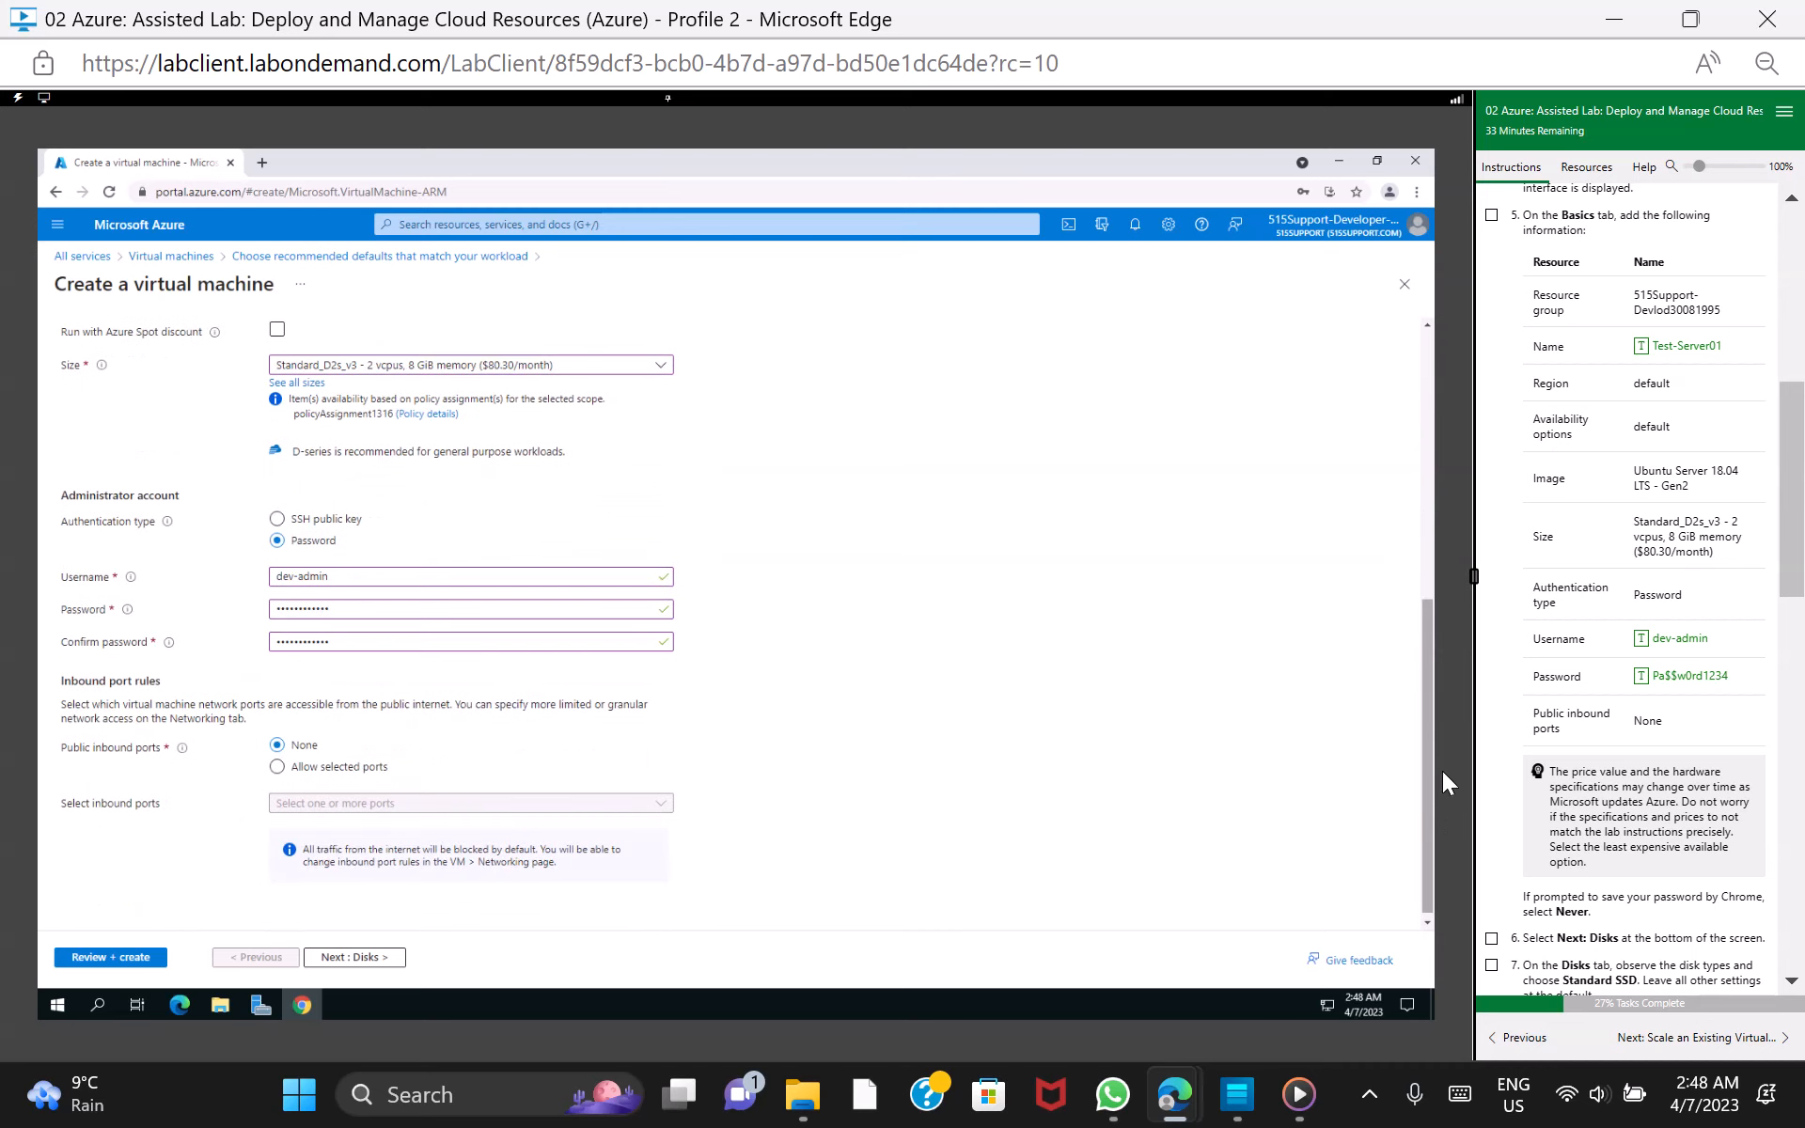
left_click(1491, 216)
Continue to the VM's Disks settings, decline saving the password in the browser, and mark lab task 6 as done
scroll(1789, 595, "down", 3)
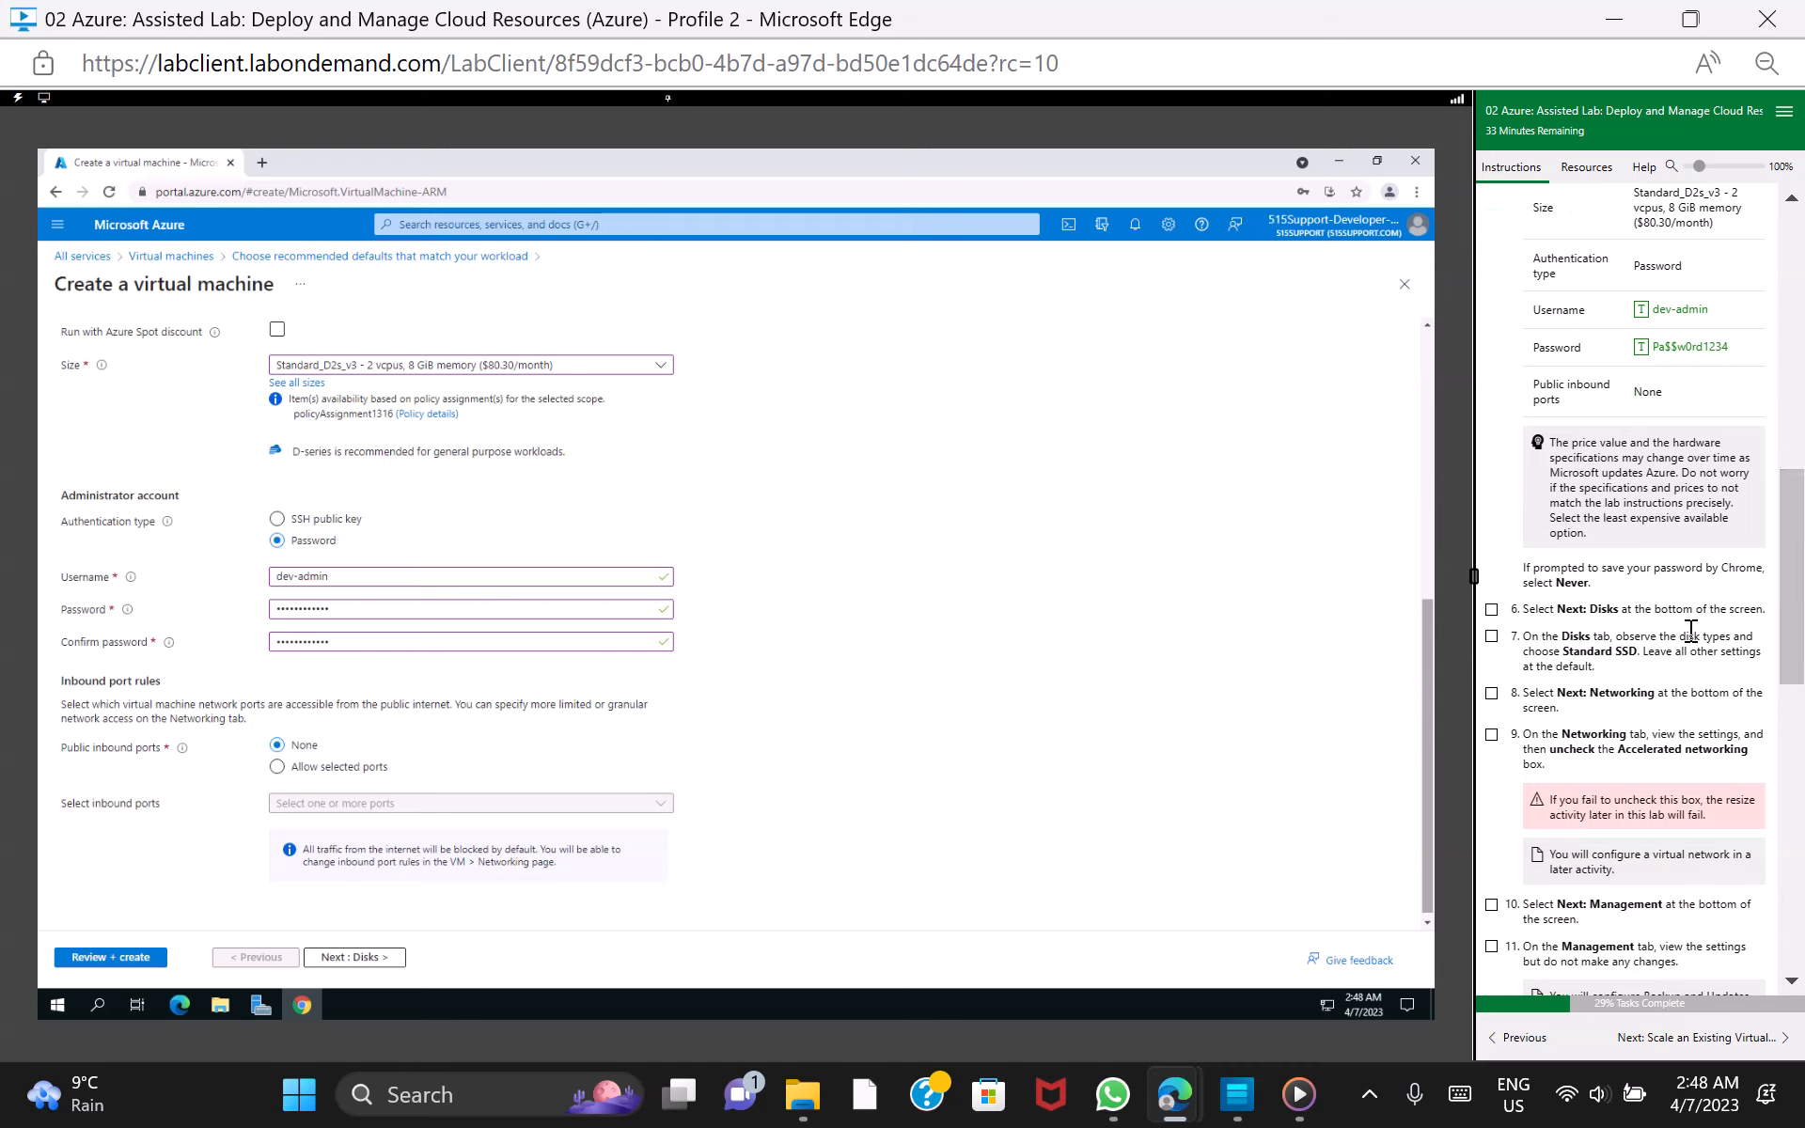
left_click(355, 957)
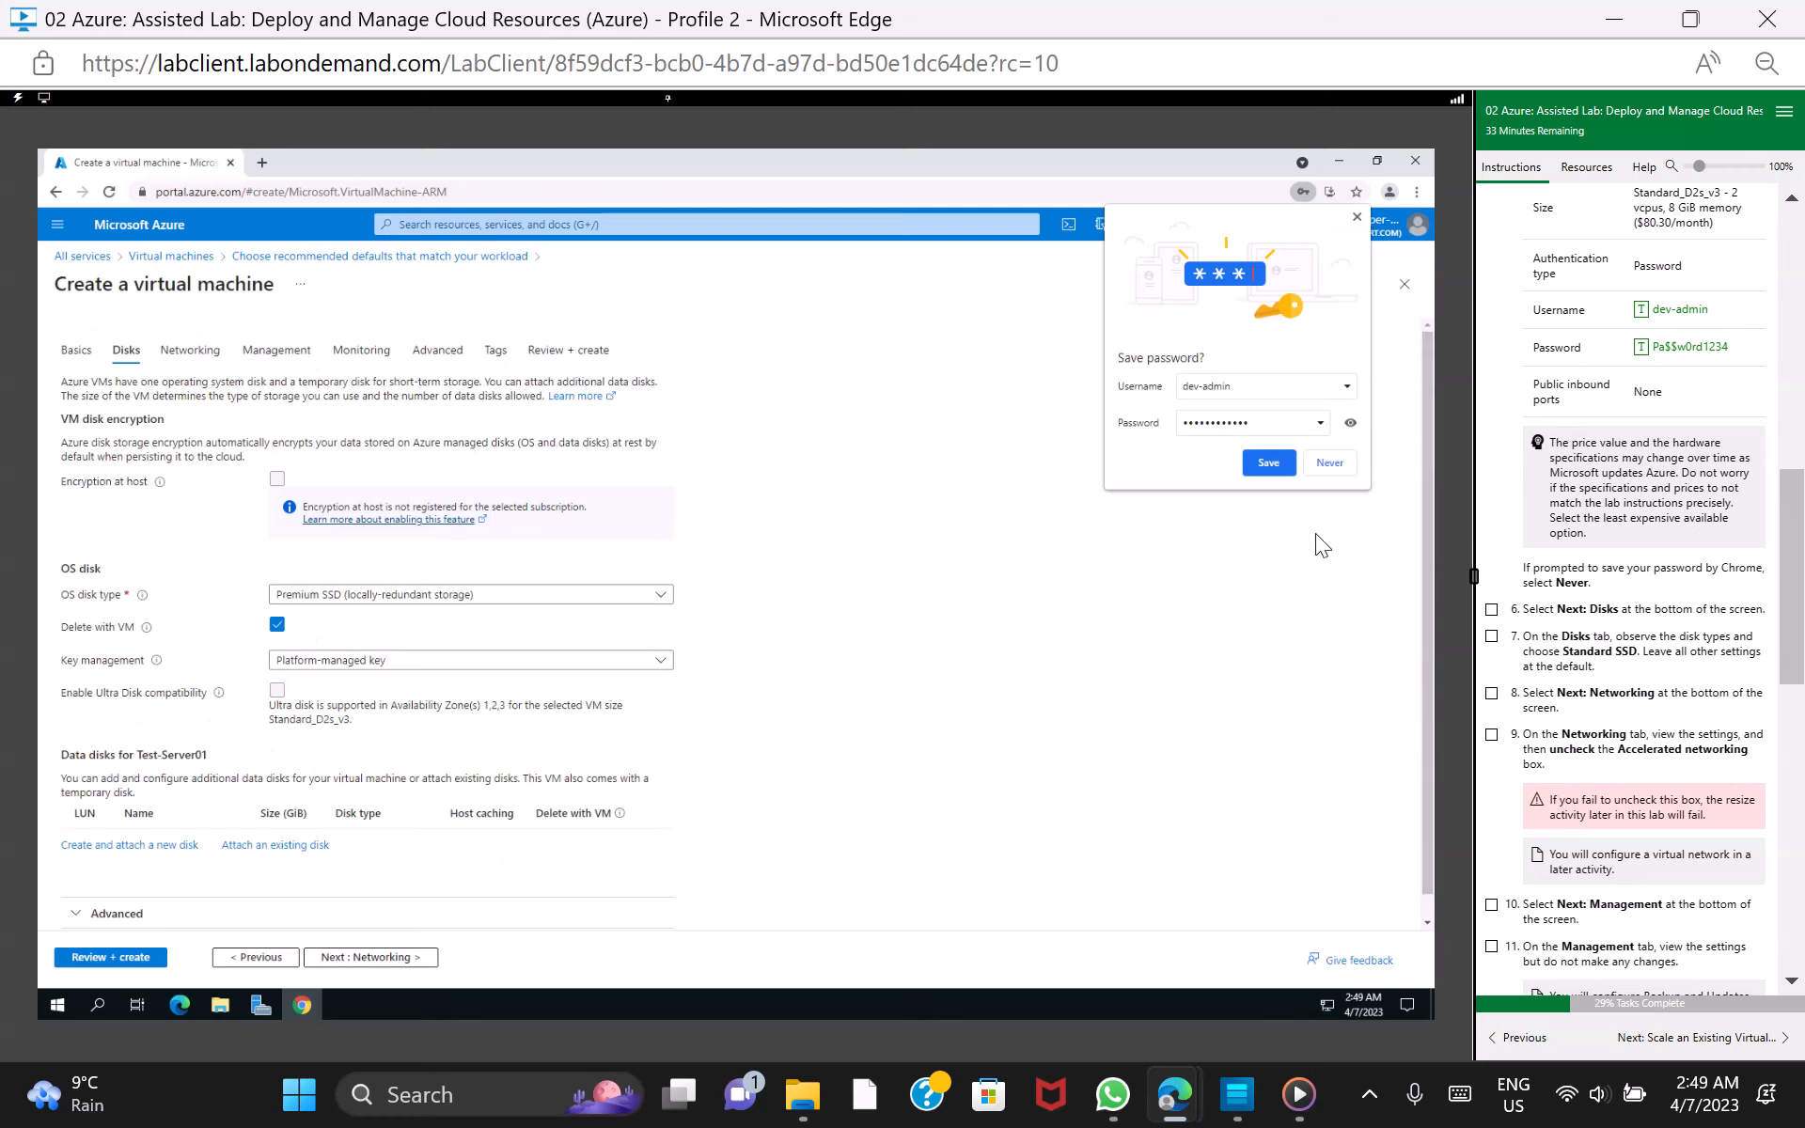
left_click(1340, 461)
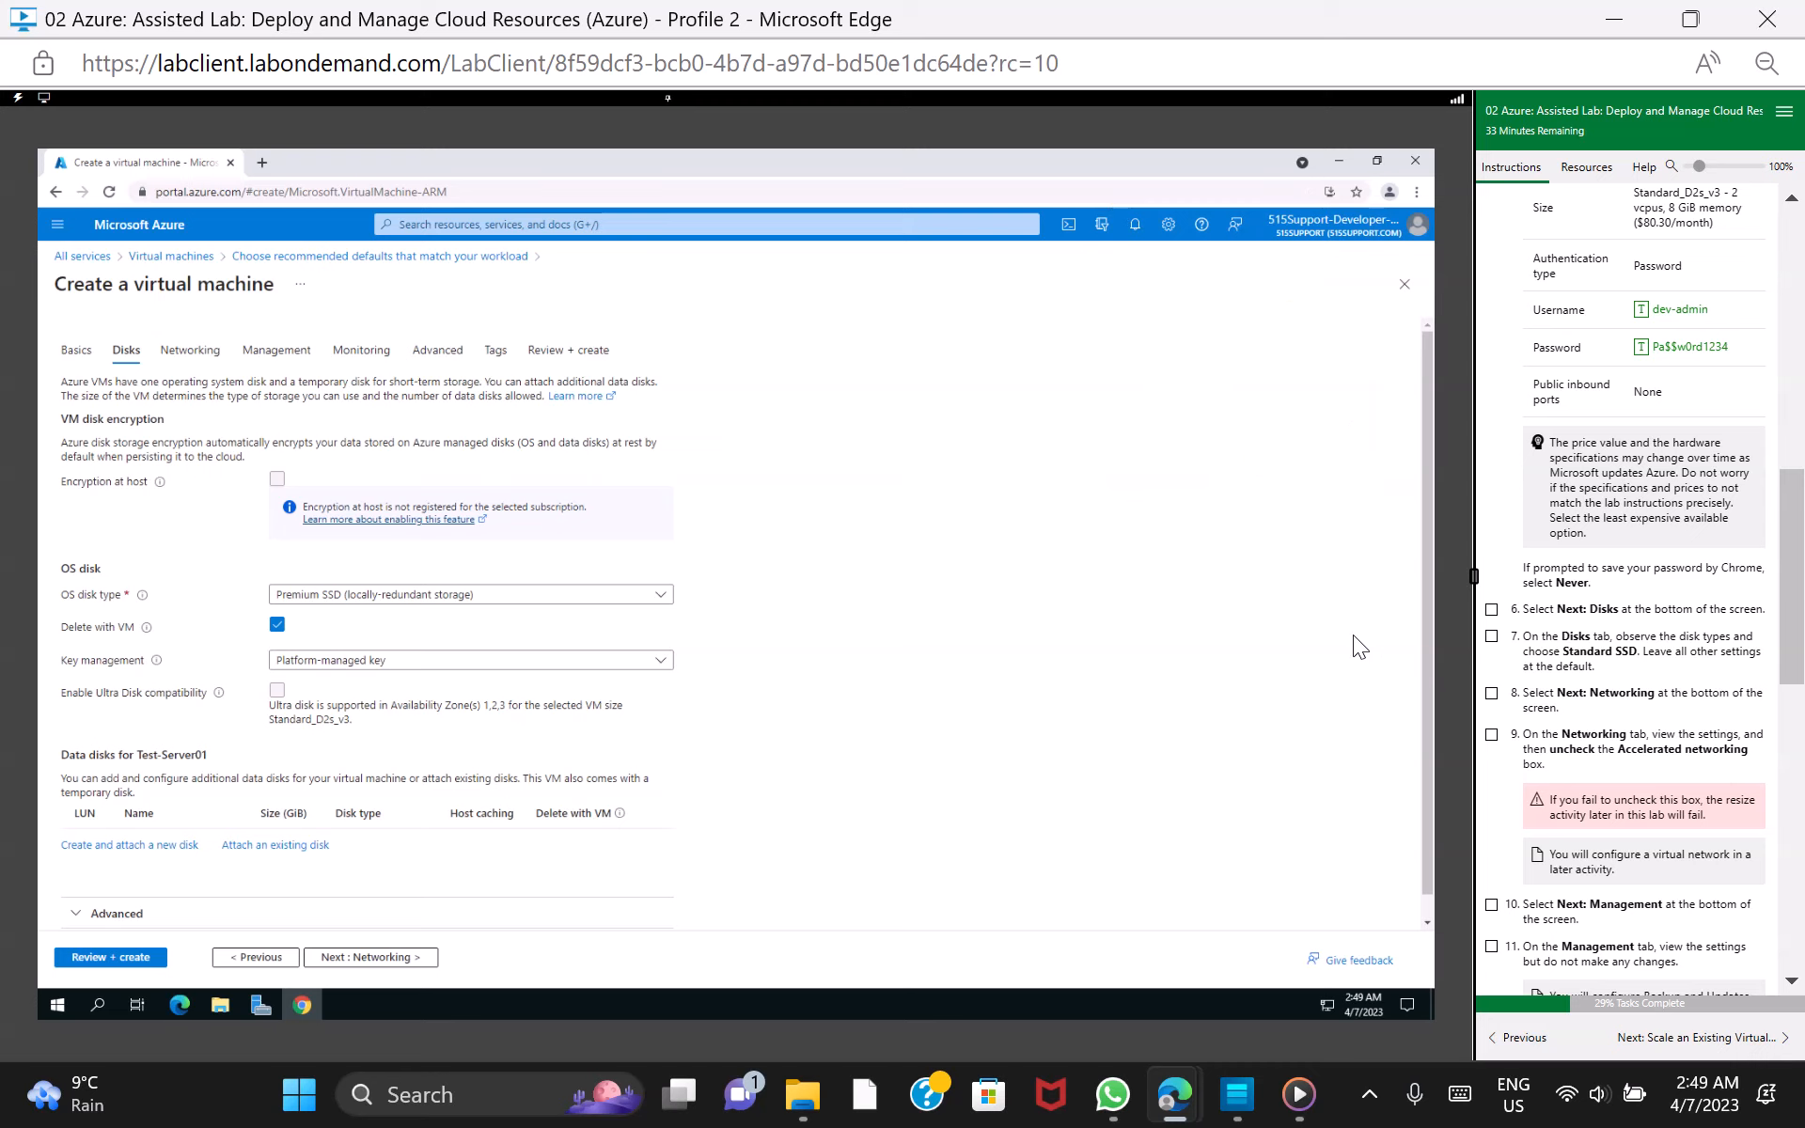
left_click(1491, 609)
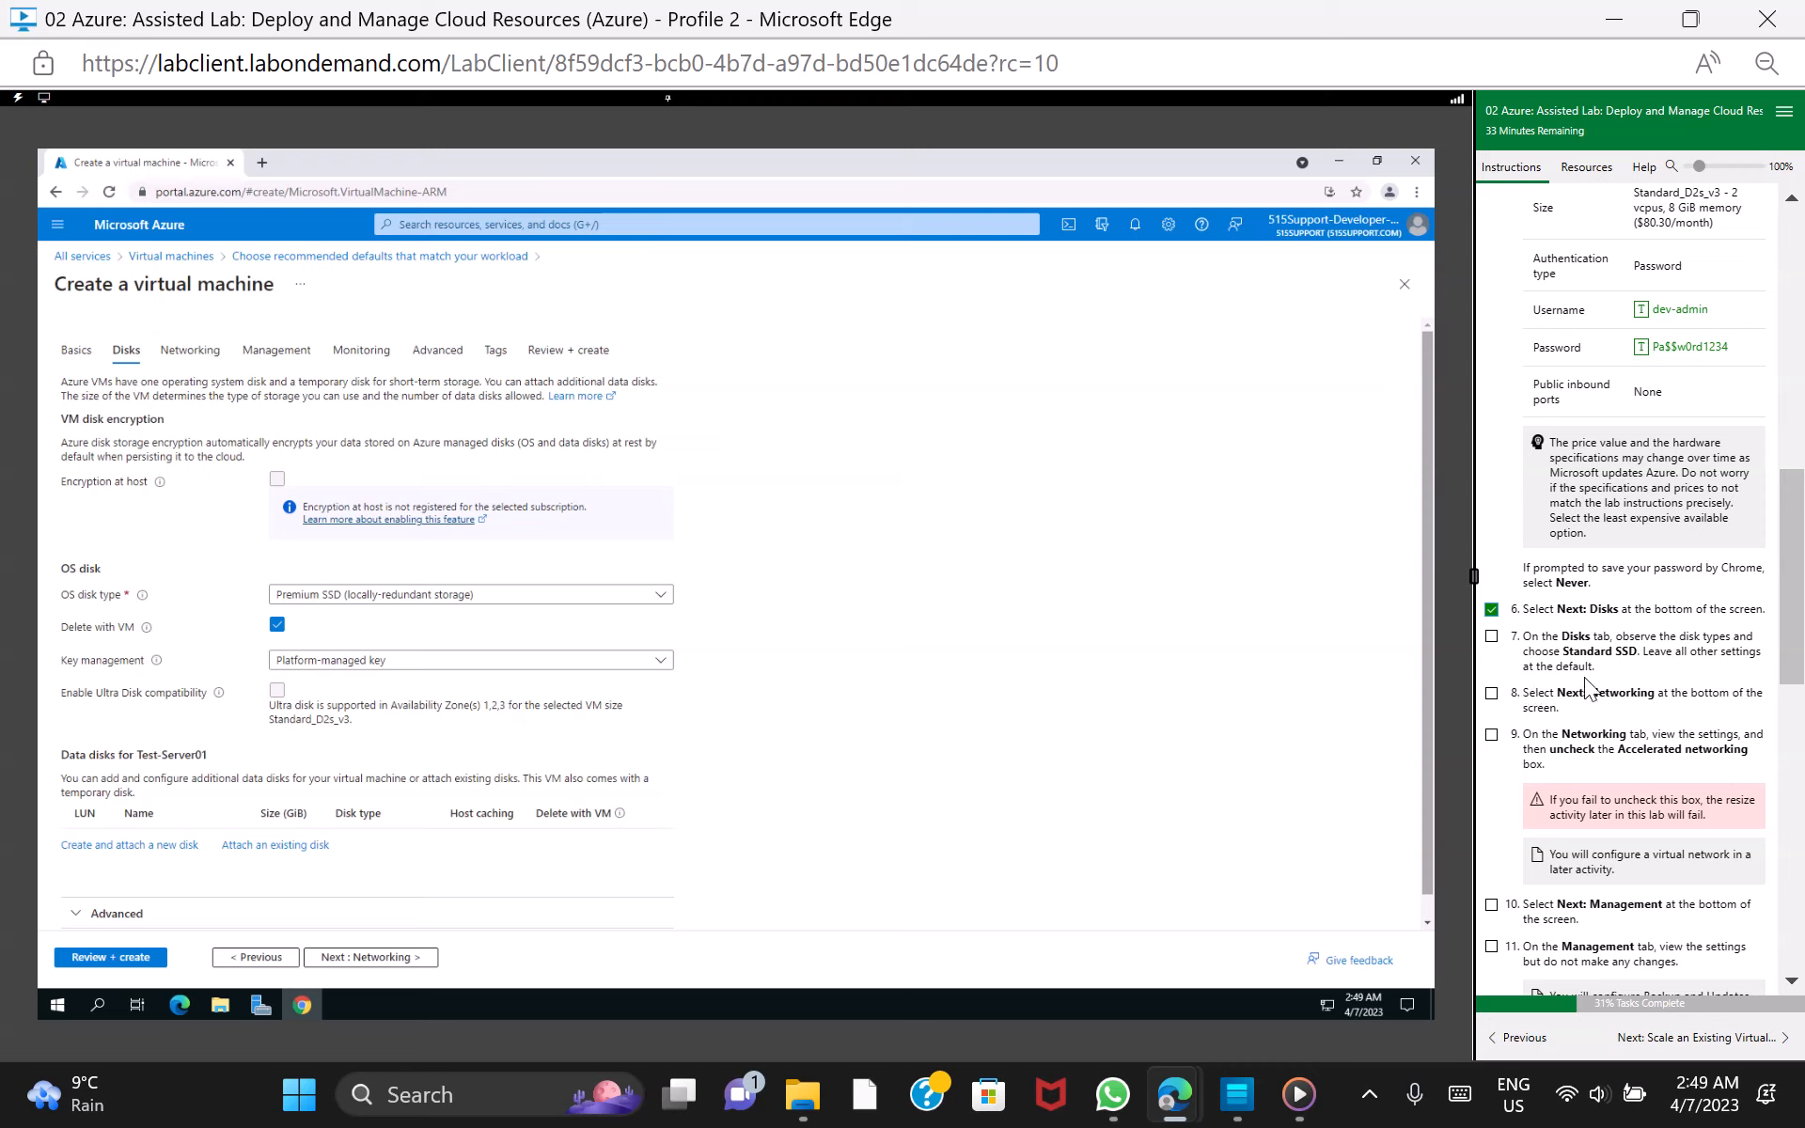
Set the OS disk type to Standard SSD with locally-redundant storage and mark lab task 7 as done
left_click(660, 596)
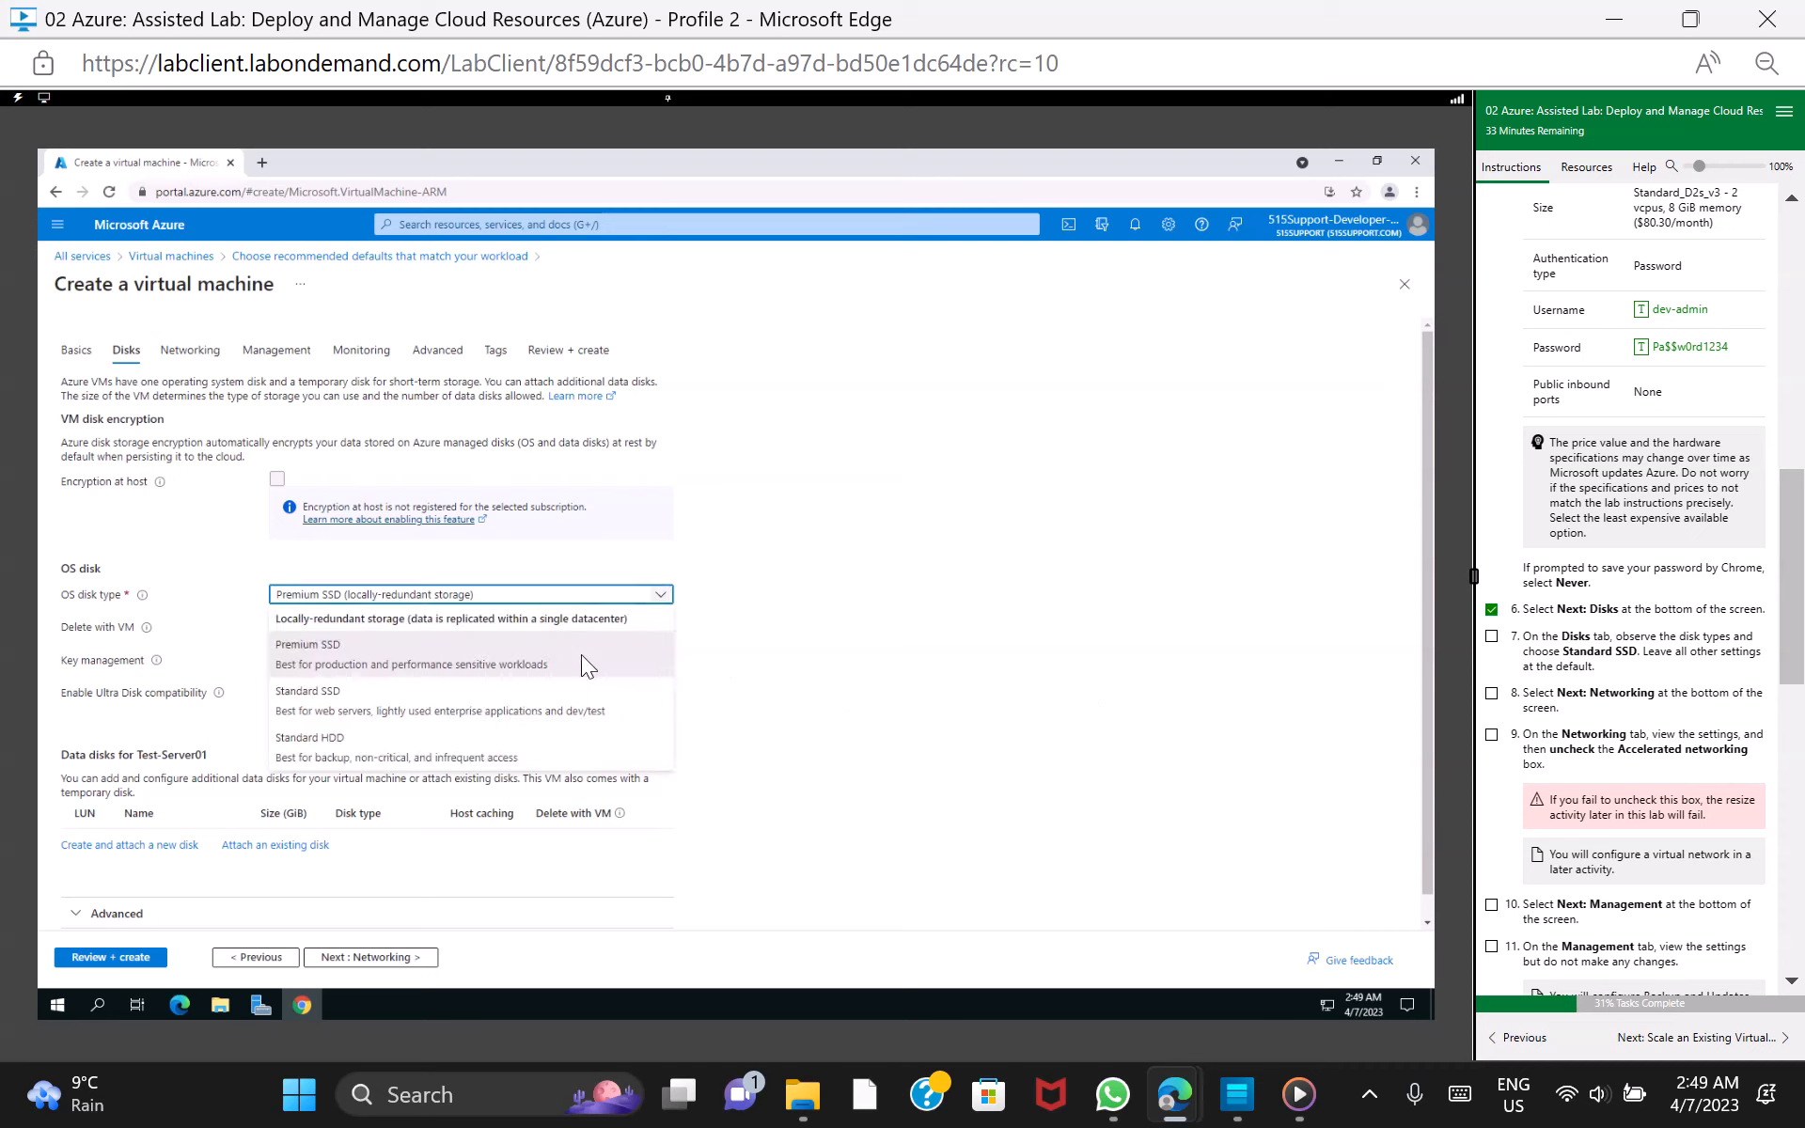
left_click(513, 711)
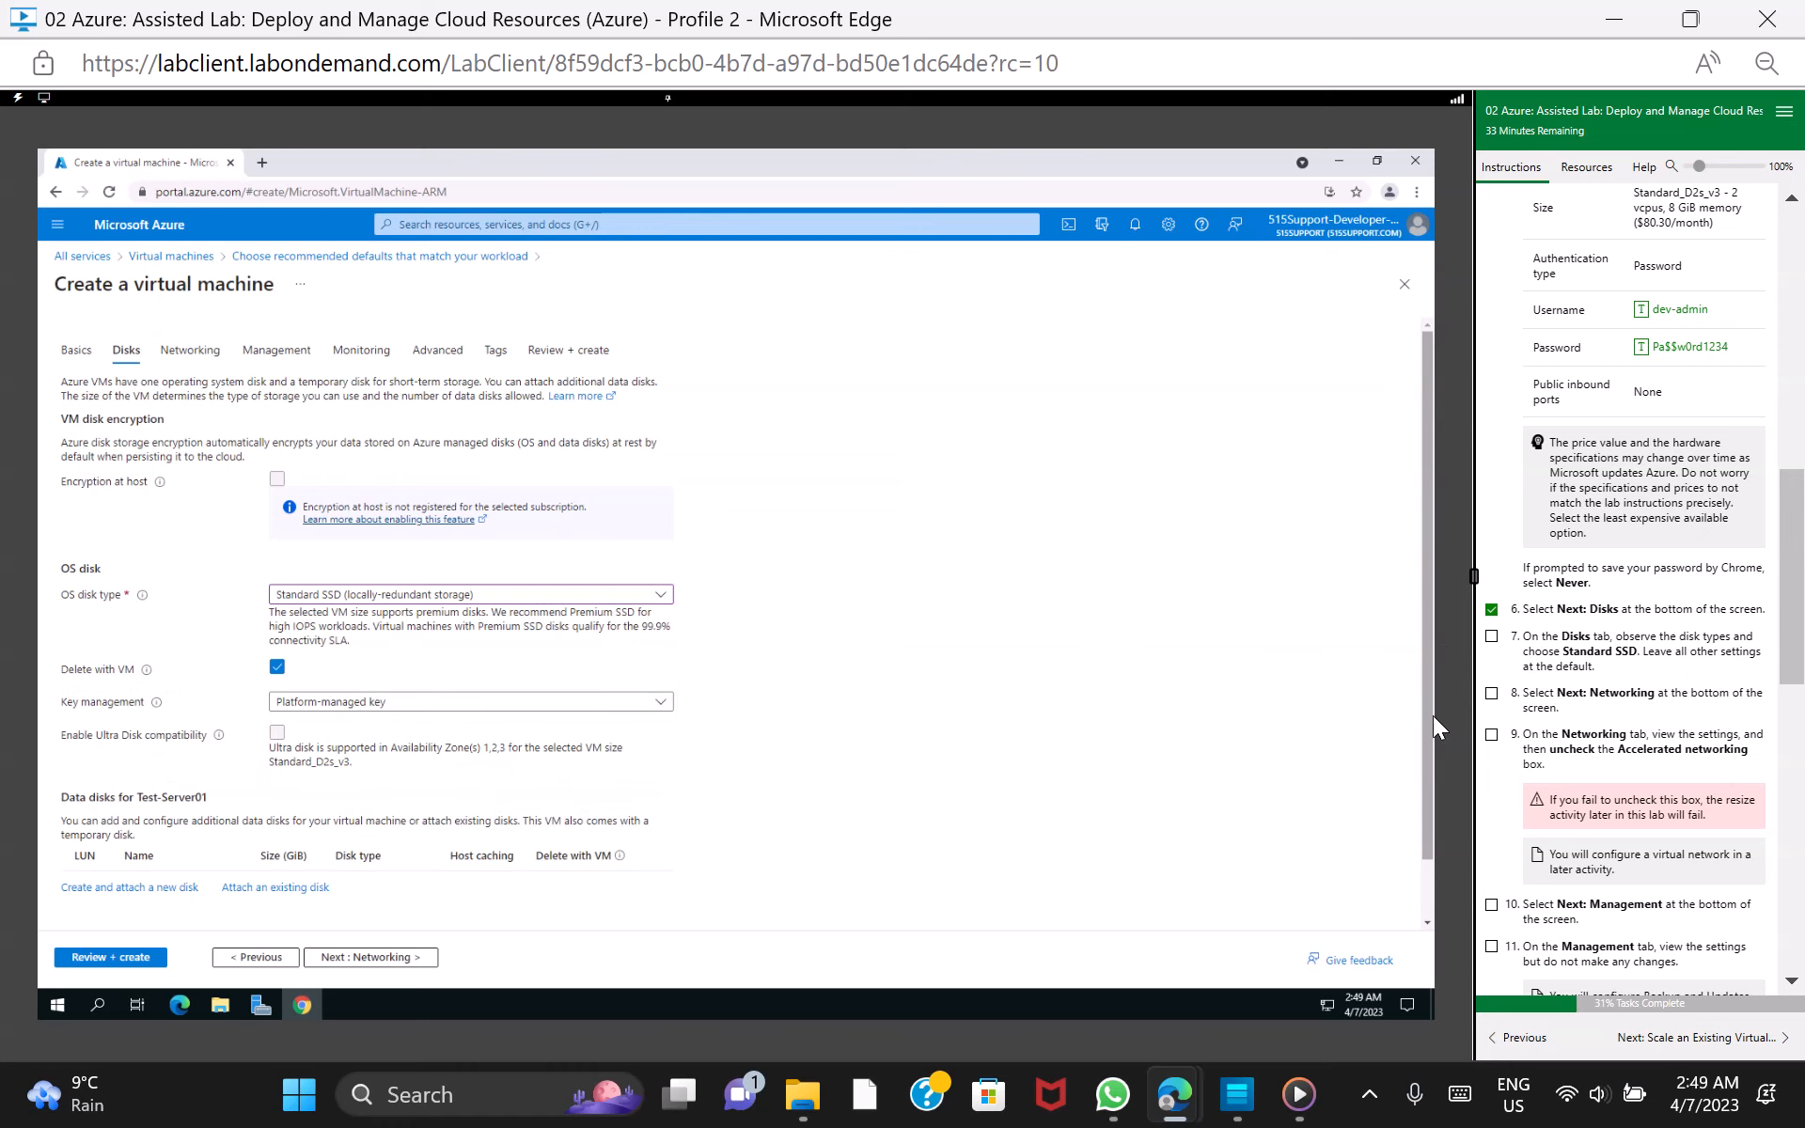
scroll(1429, 720, "down", 1)
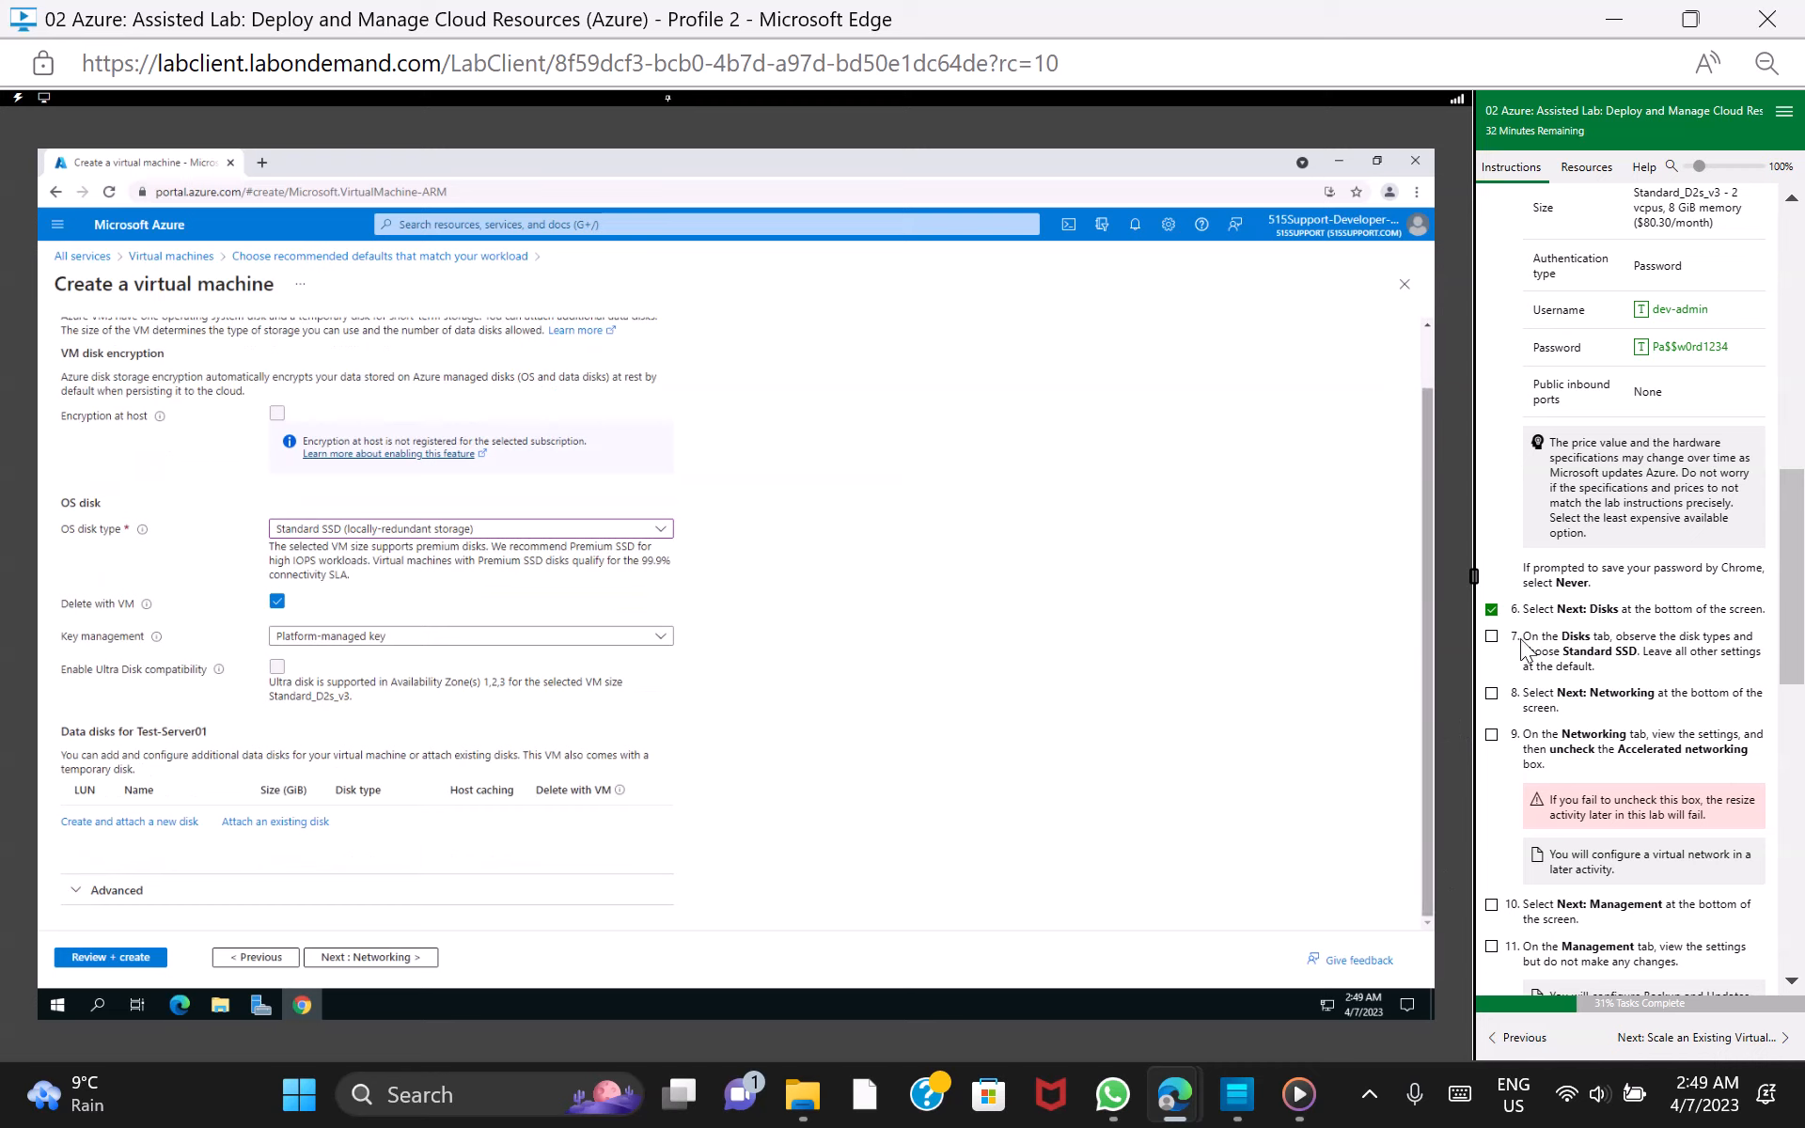
left_click(1492, 637)
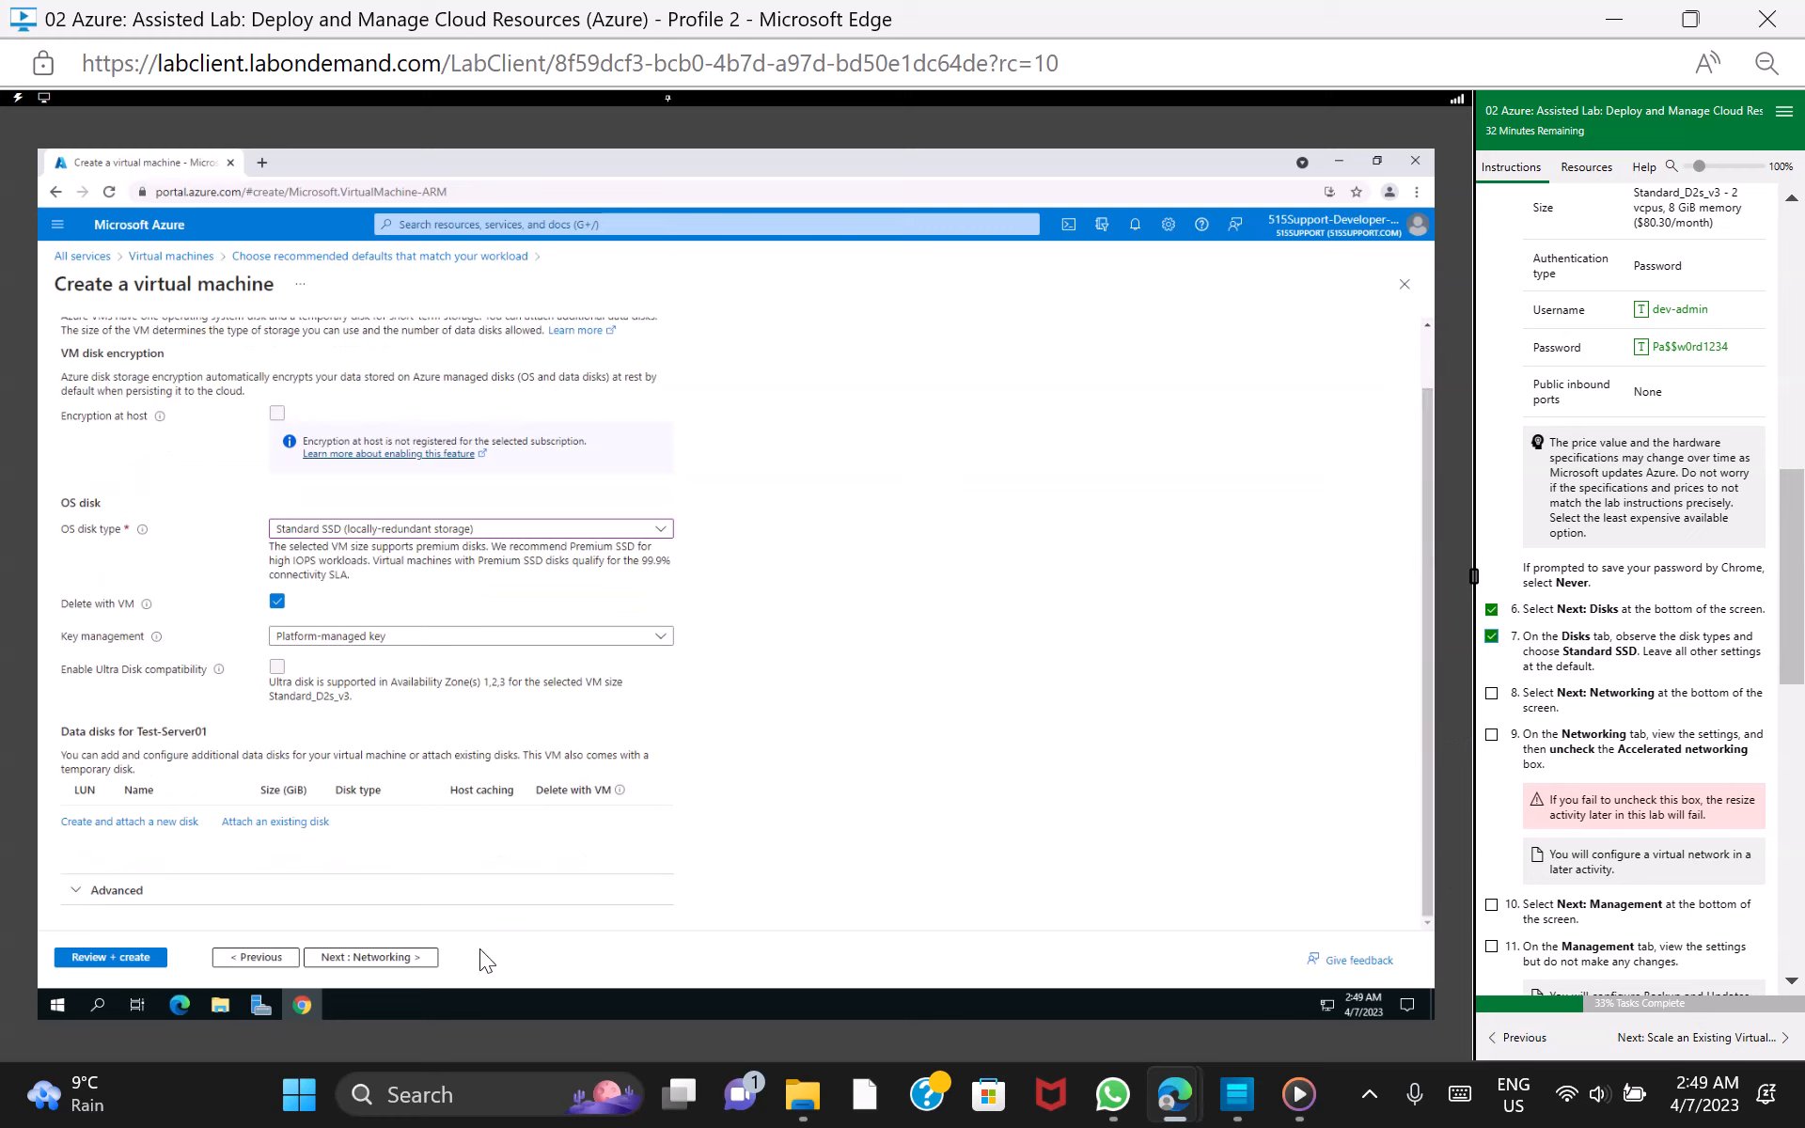
Continue to the Networking settings and disable accelerated networking, marking lab tasks 8 and 9 as done
left_click(396, 957)
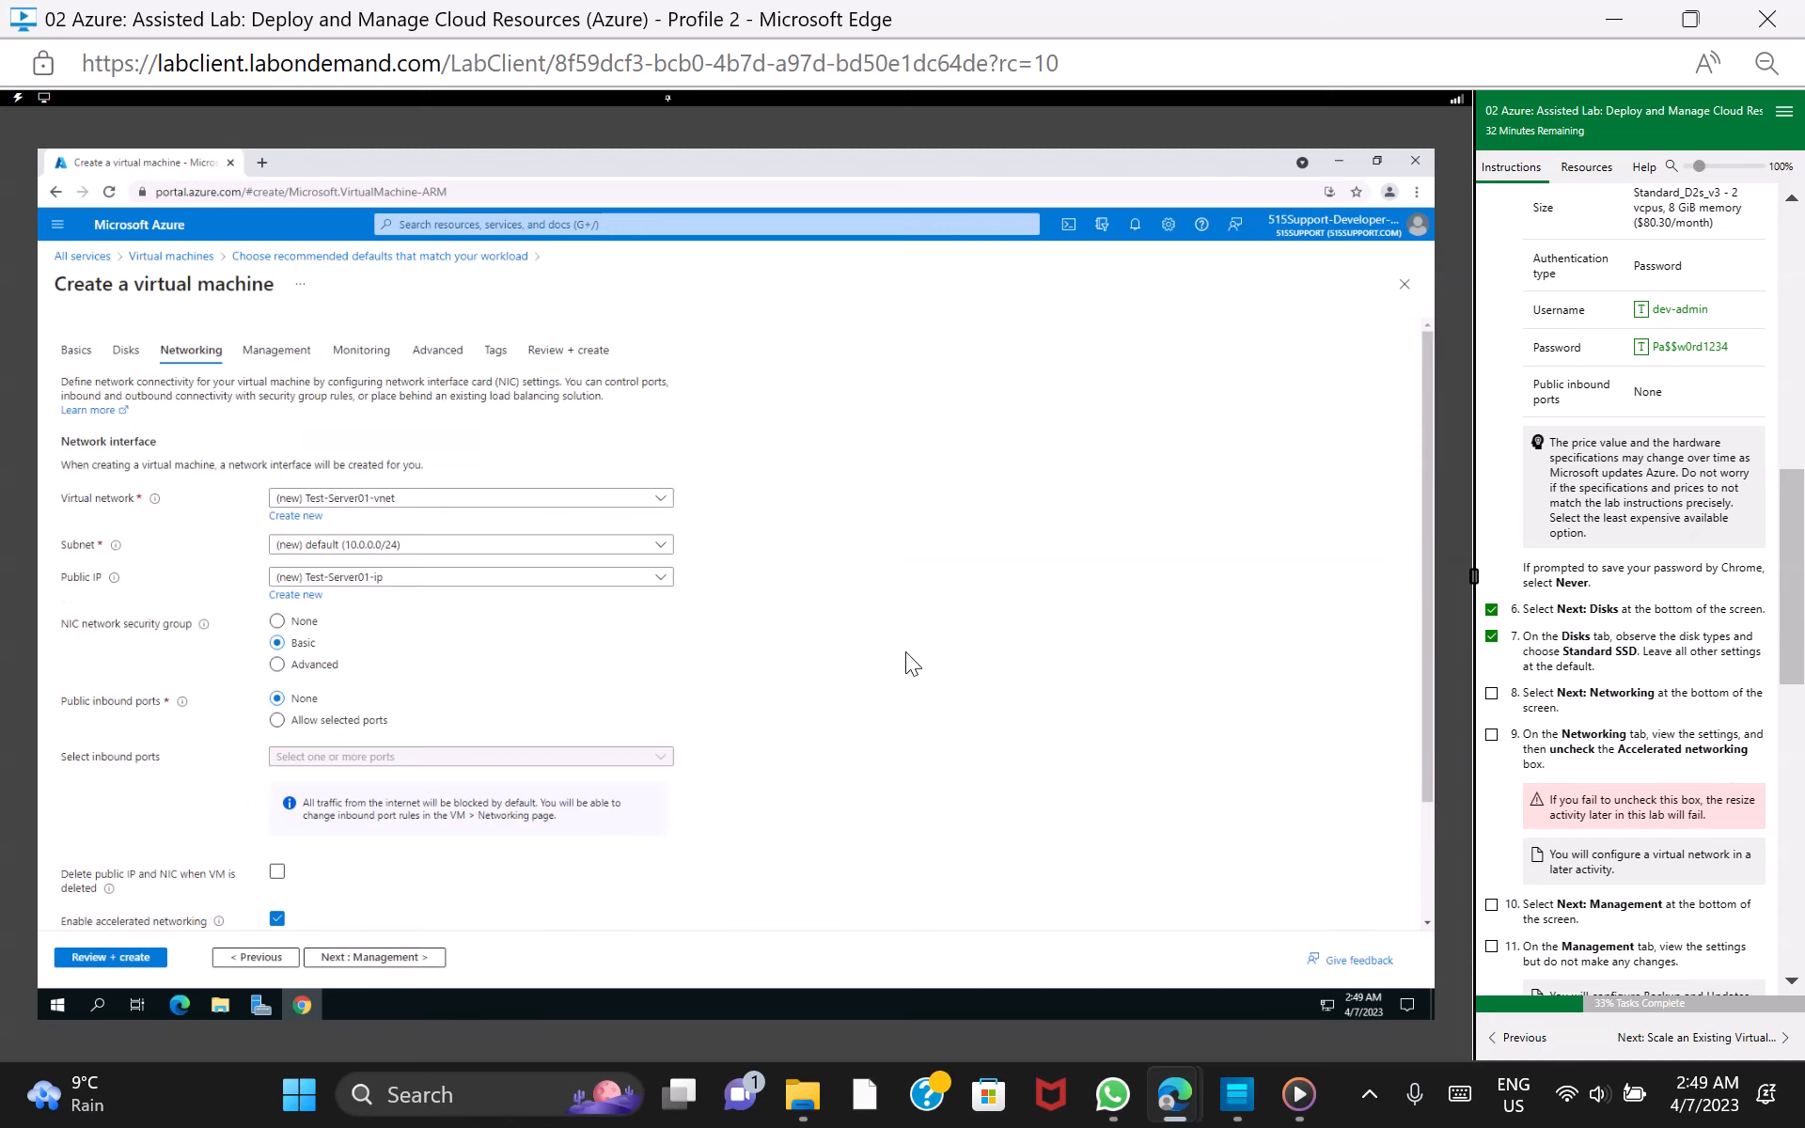
left_click(1492, 694)
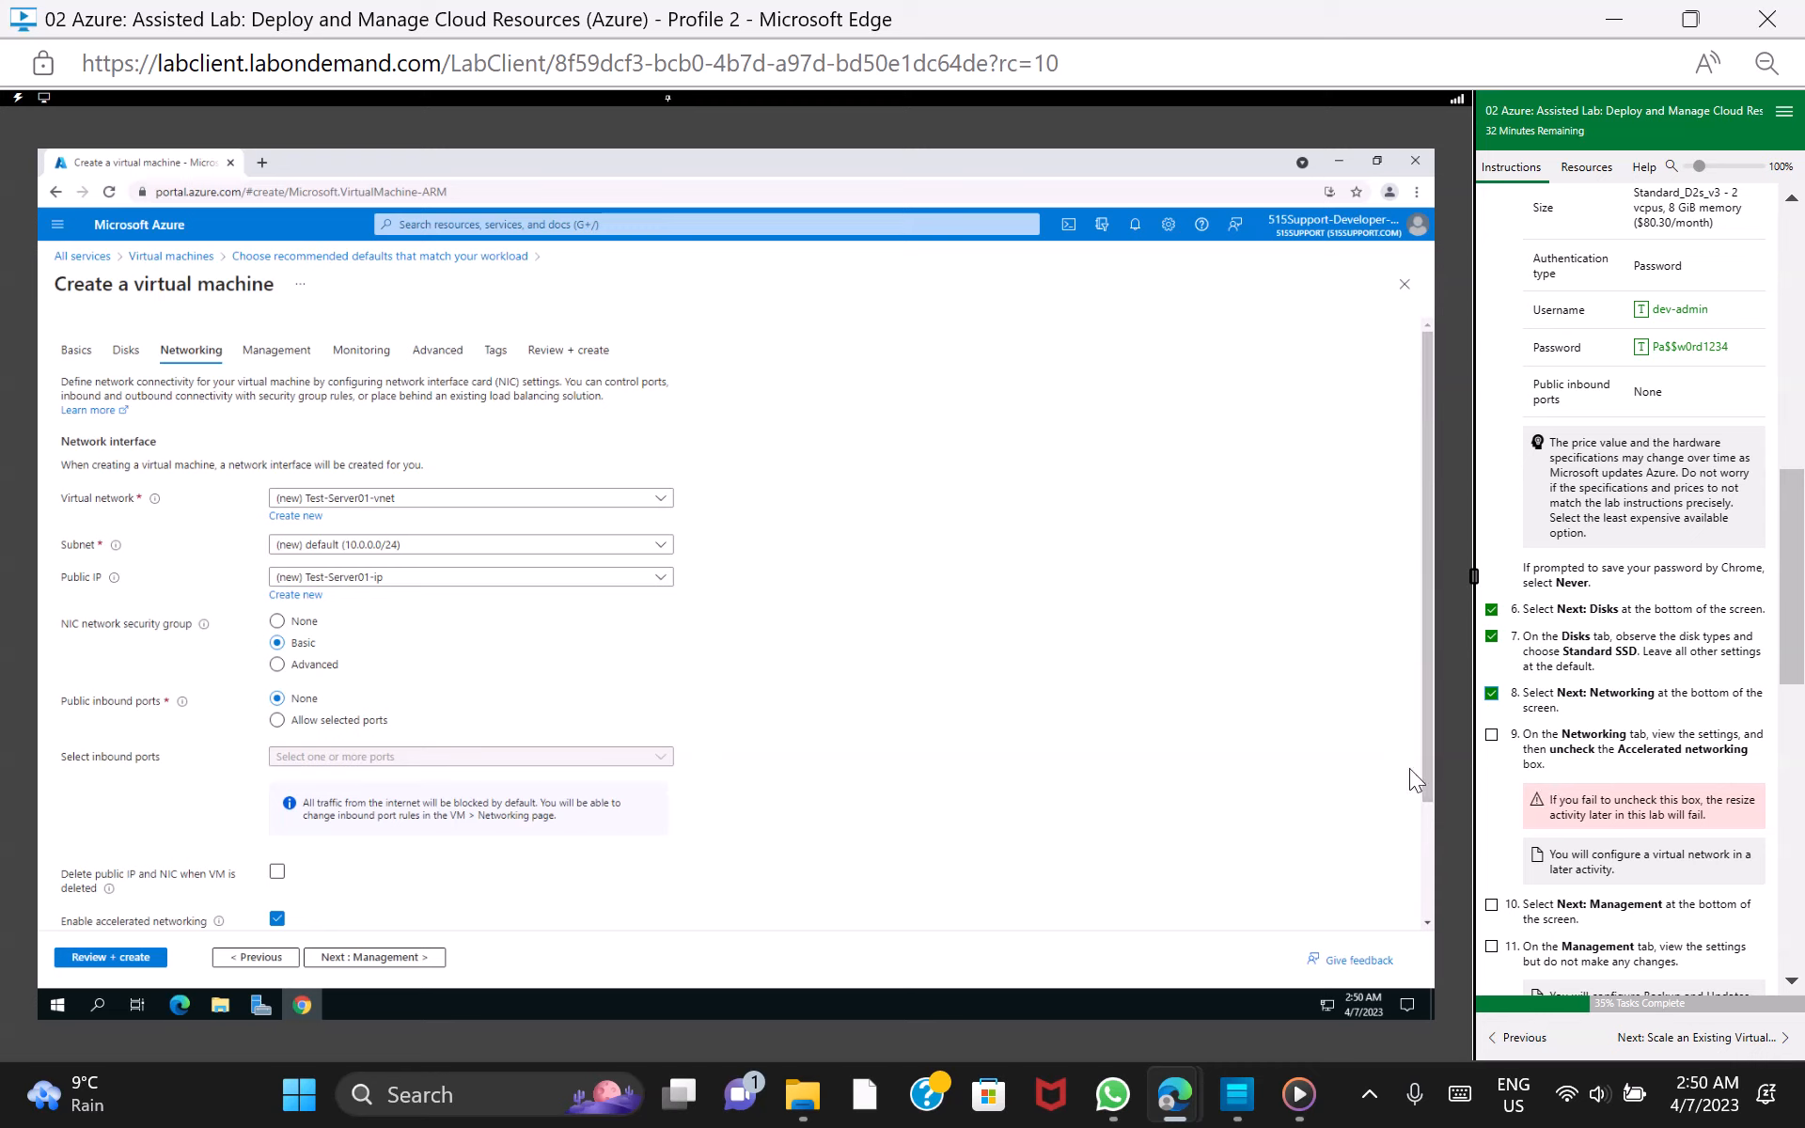
scroll(1429, 786, "down", 1)
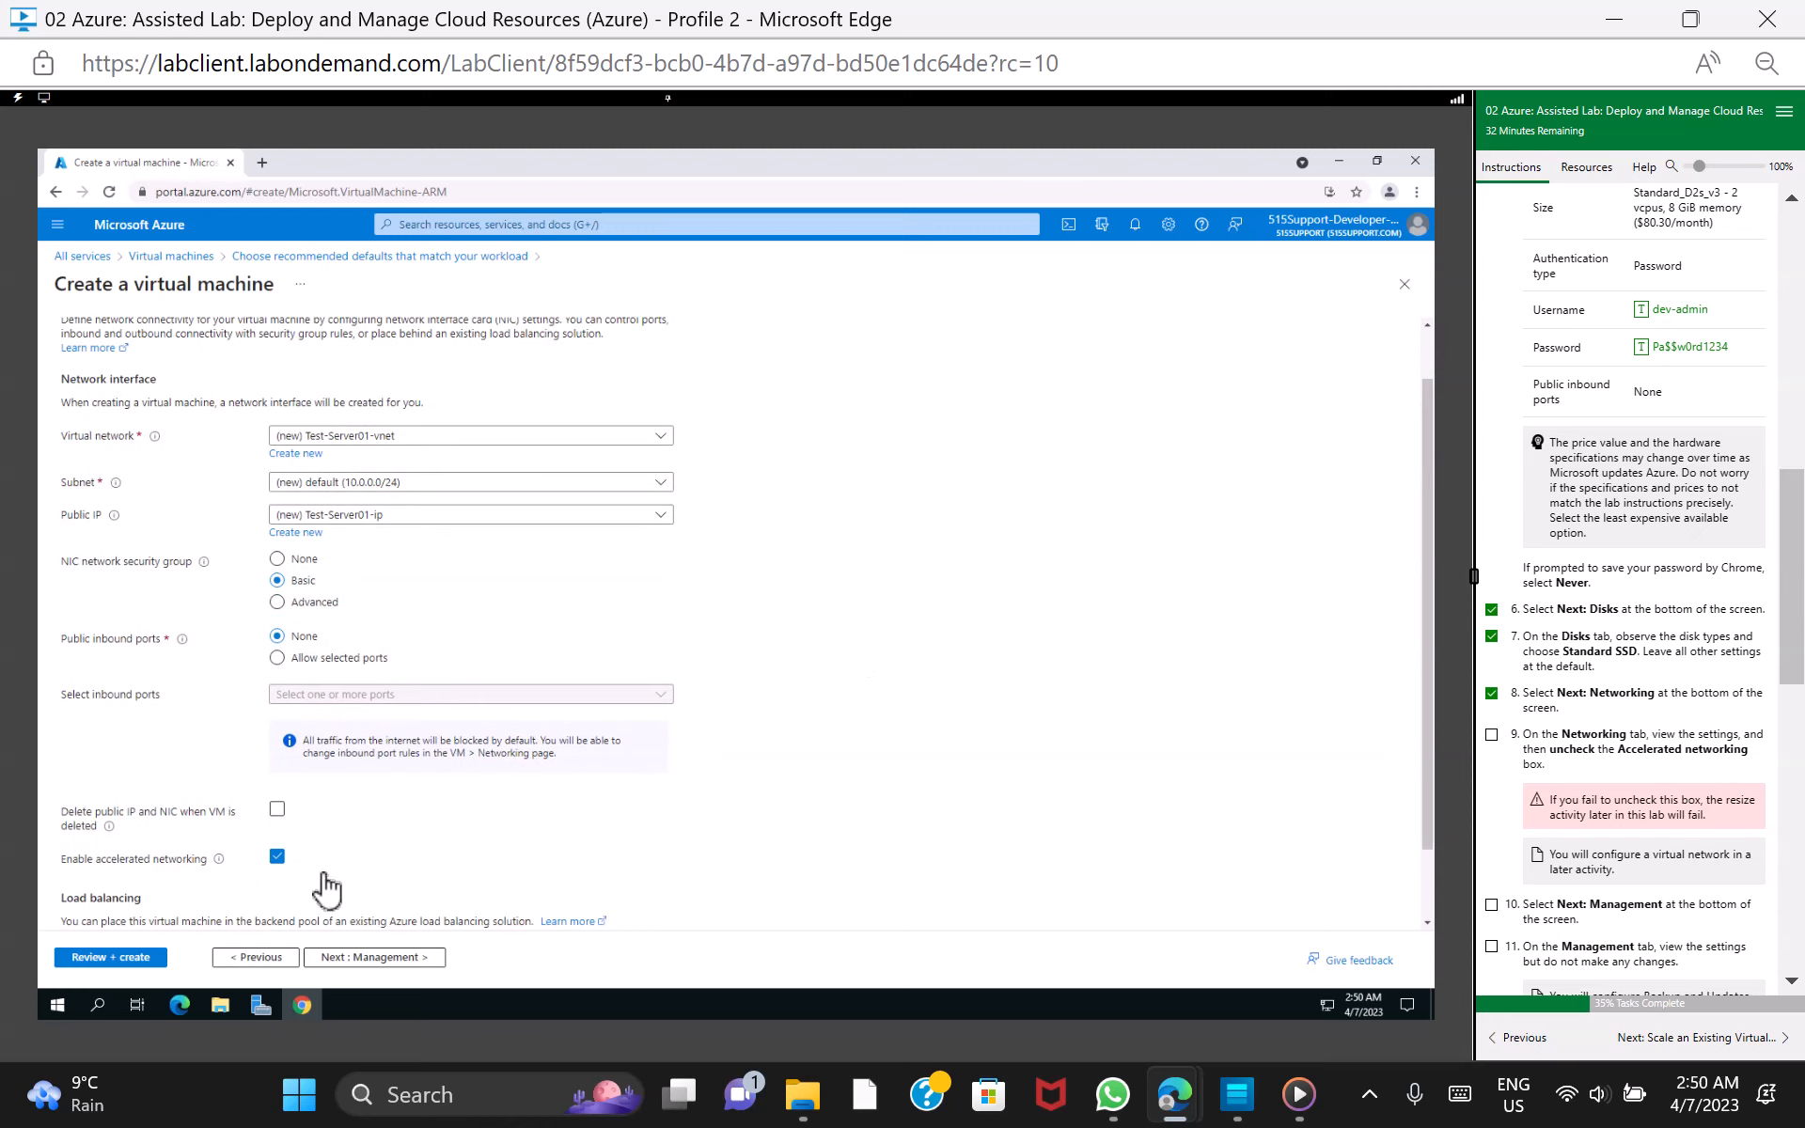
left_click(277, 856)
scroll(1430, 817, "down", 2)
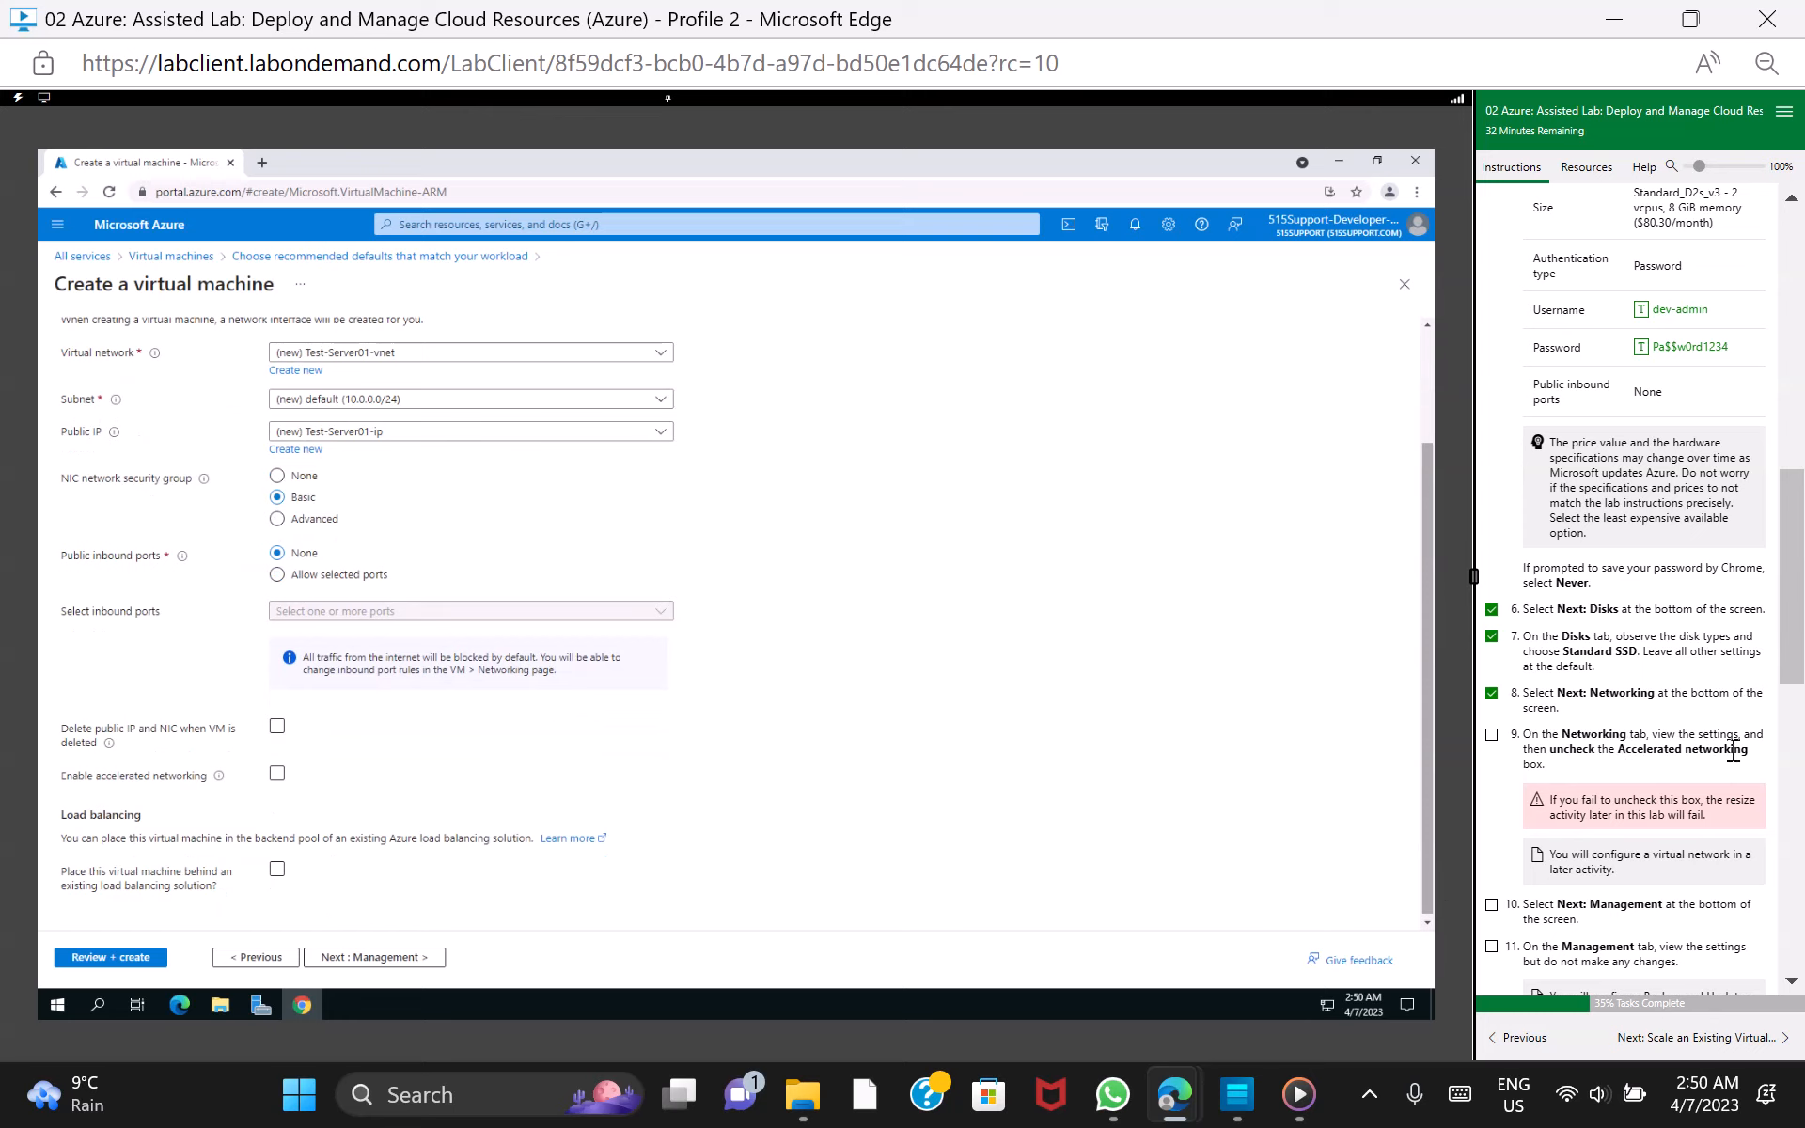
left_click(1493, 737)
Continue through the Management settings to Monitoring without making changes, and mark lab tasks 10 and 11 as done
scroll(1800, 716, "down", 2)
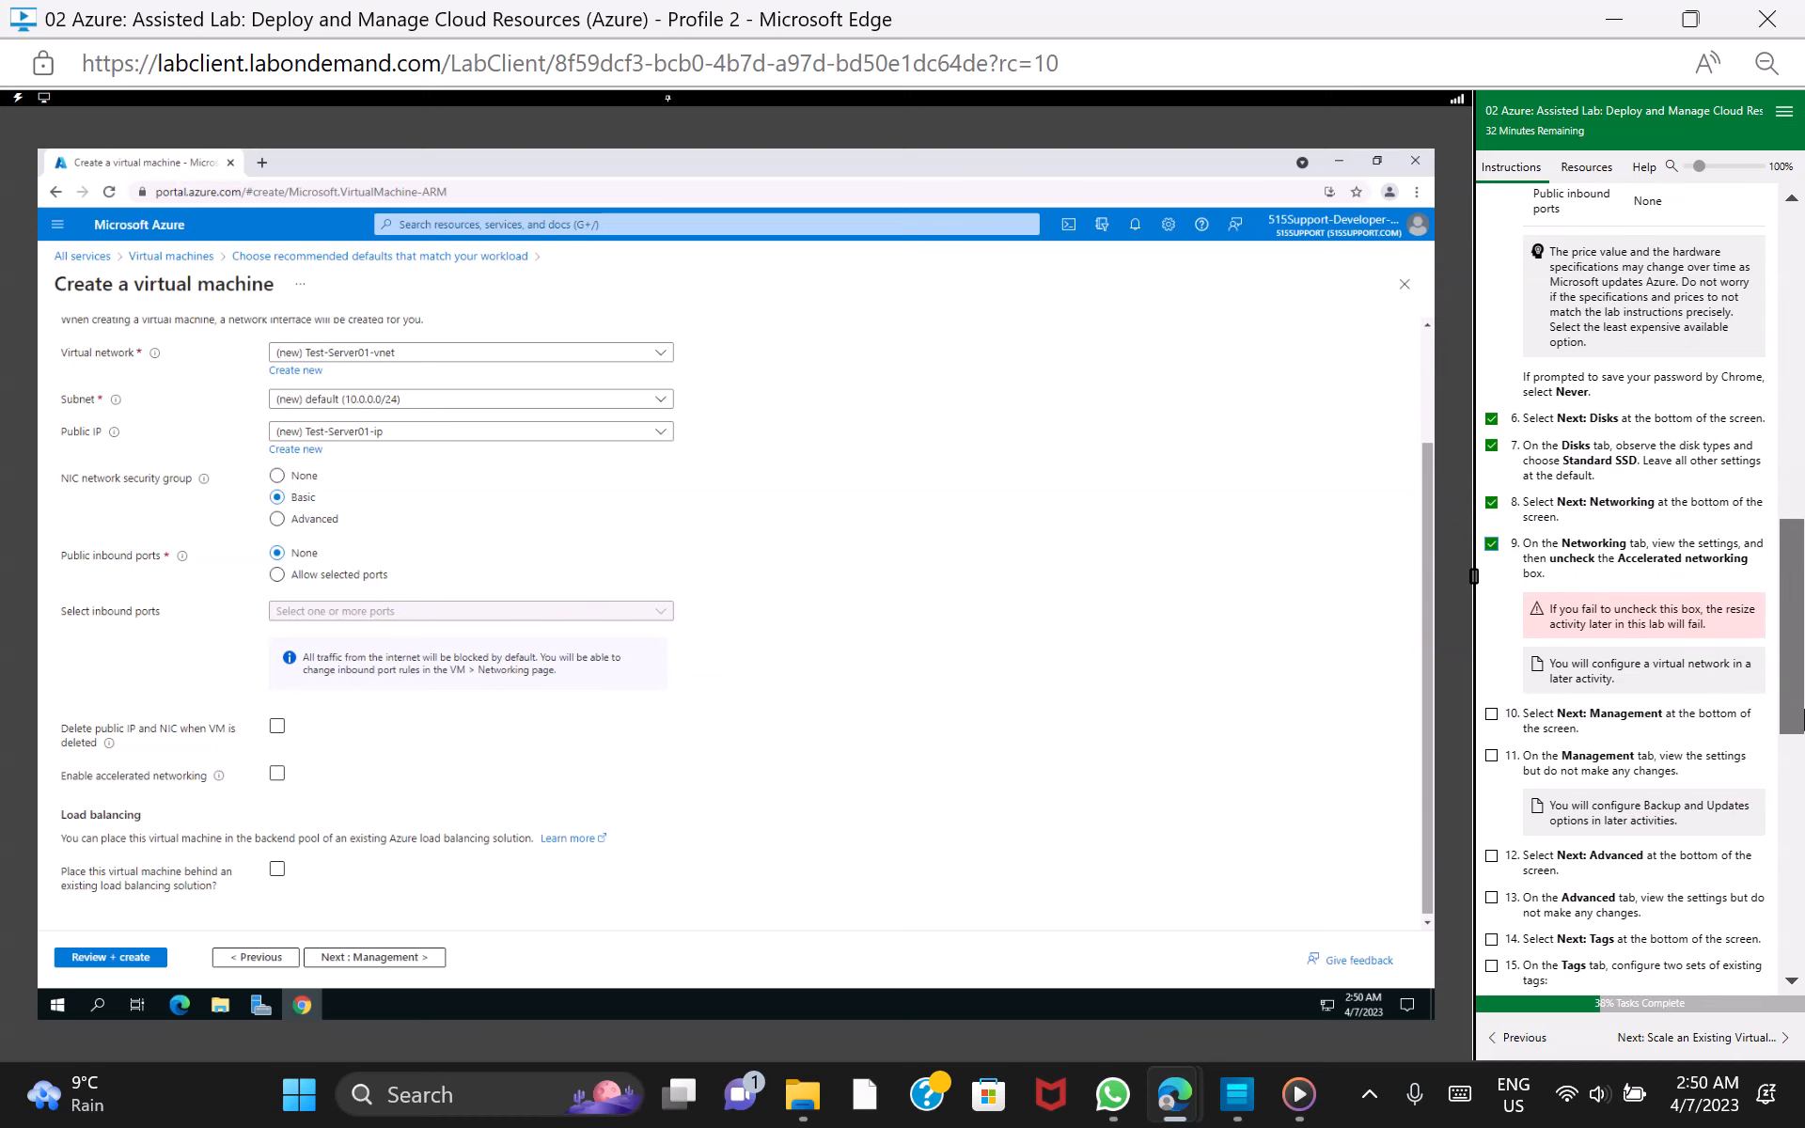
left_click_drag(1801, 719, 1801, 785)
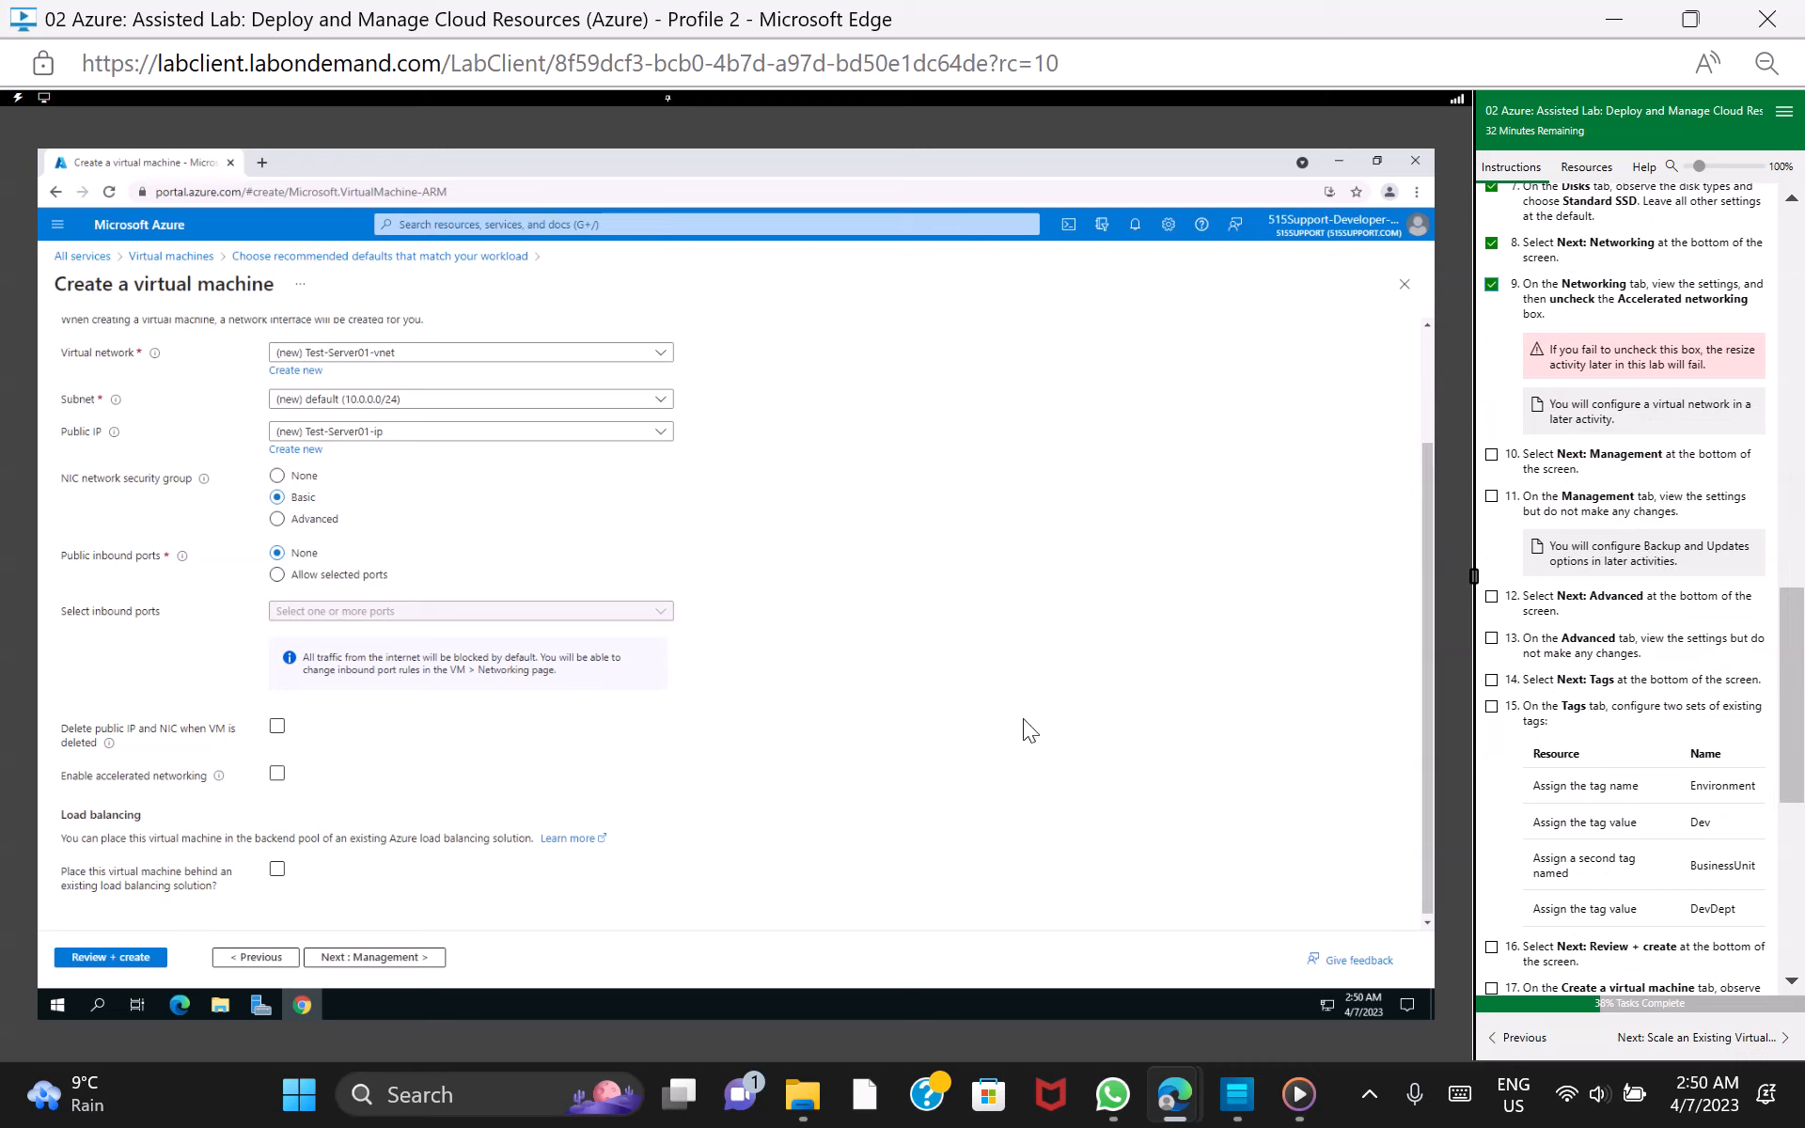
left_click(376, 961)
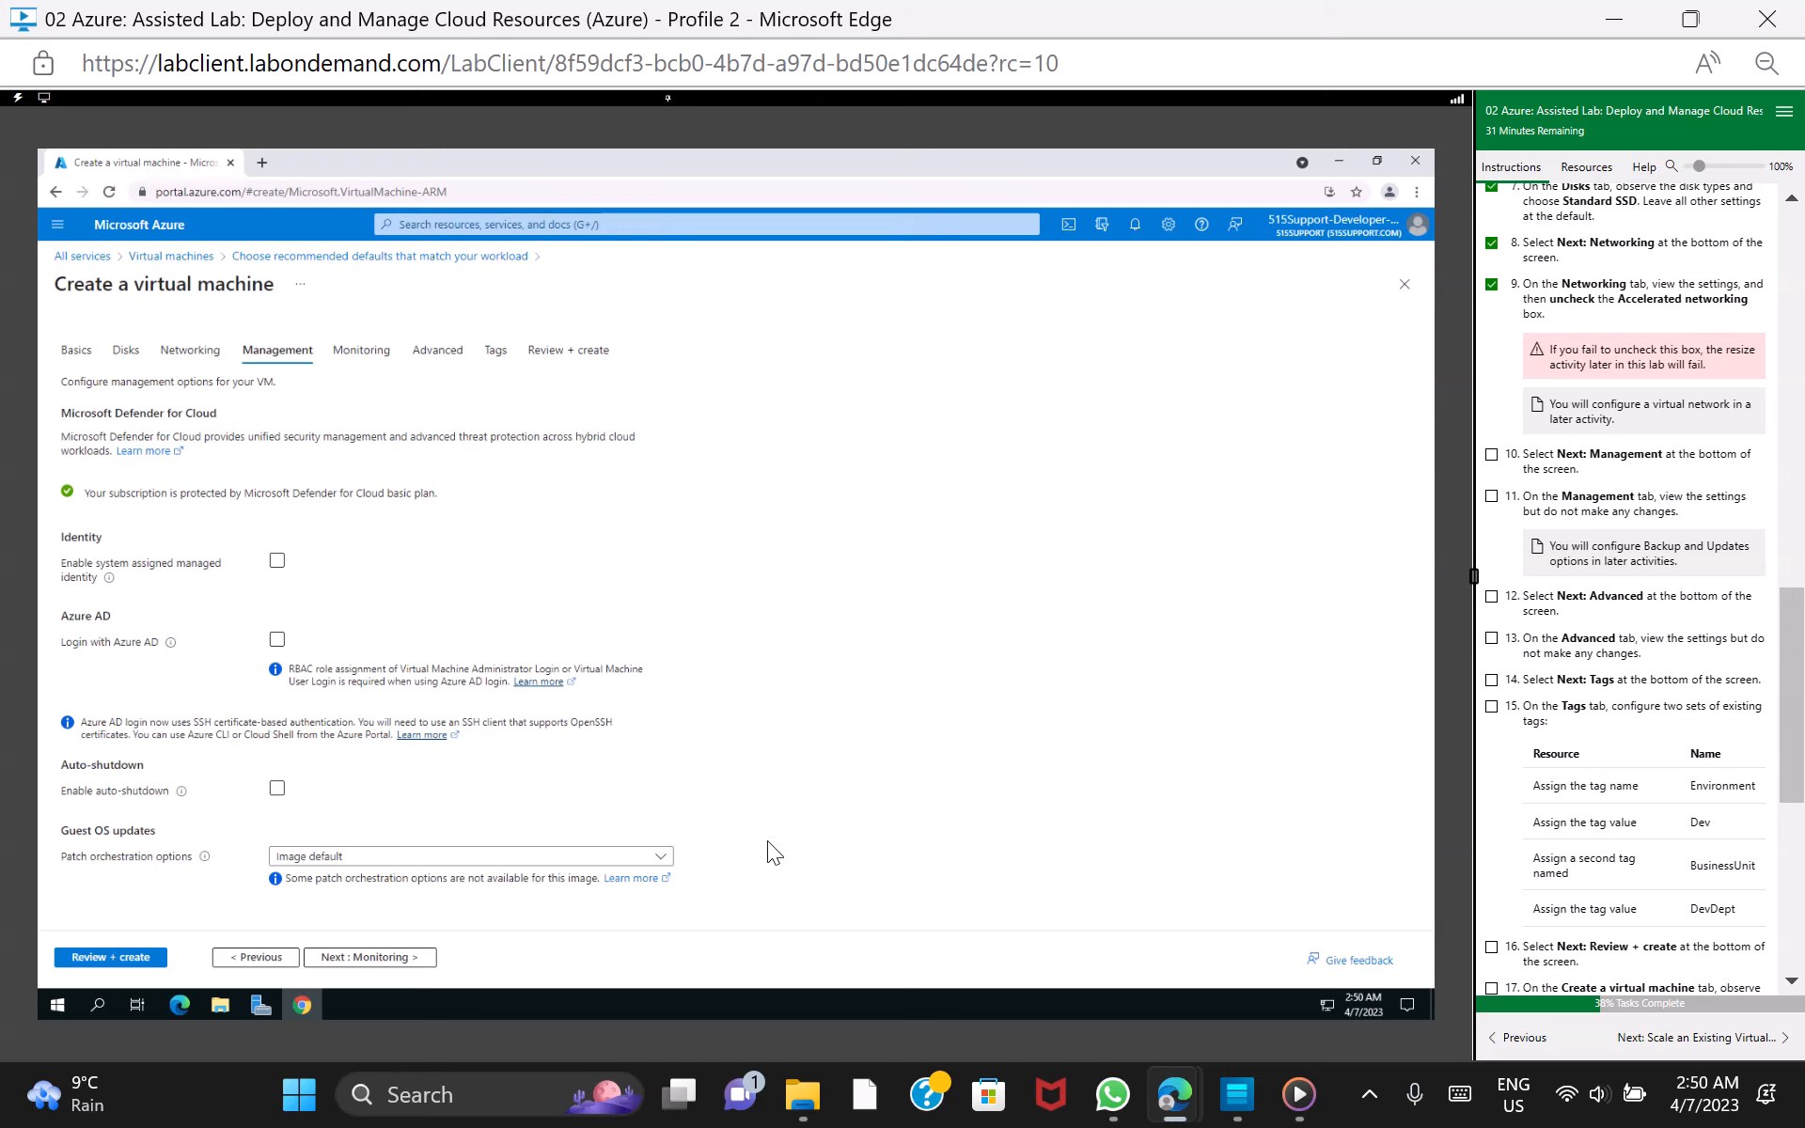
left_click(376, 957)
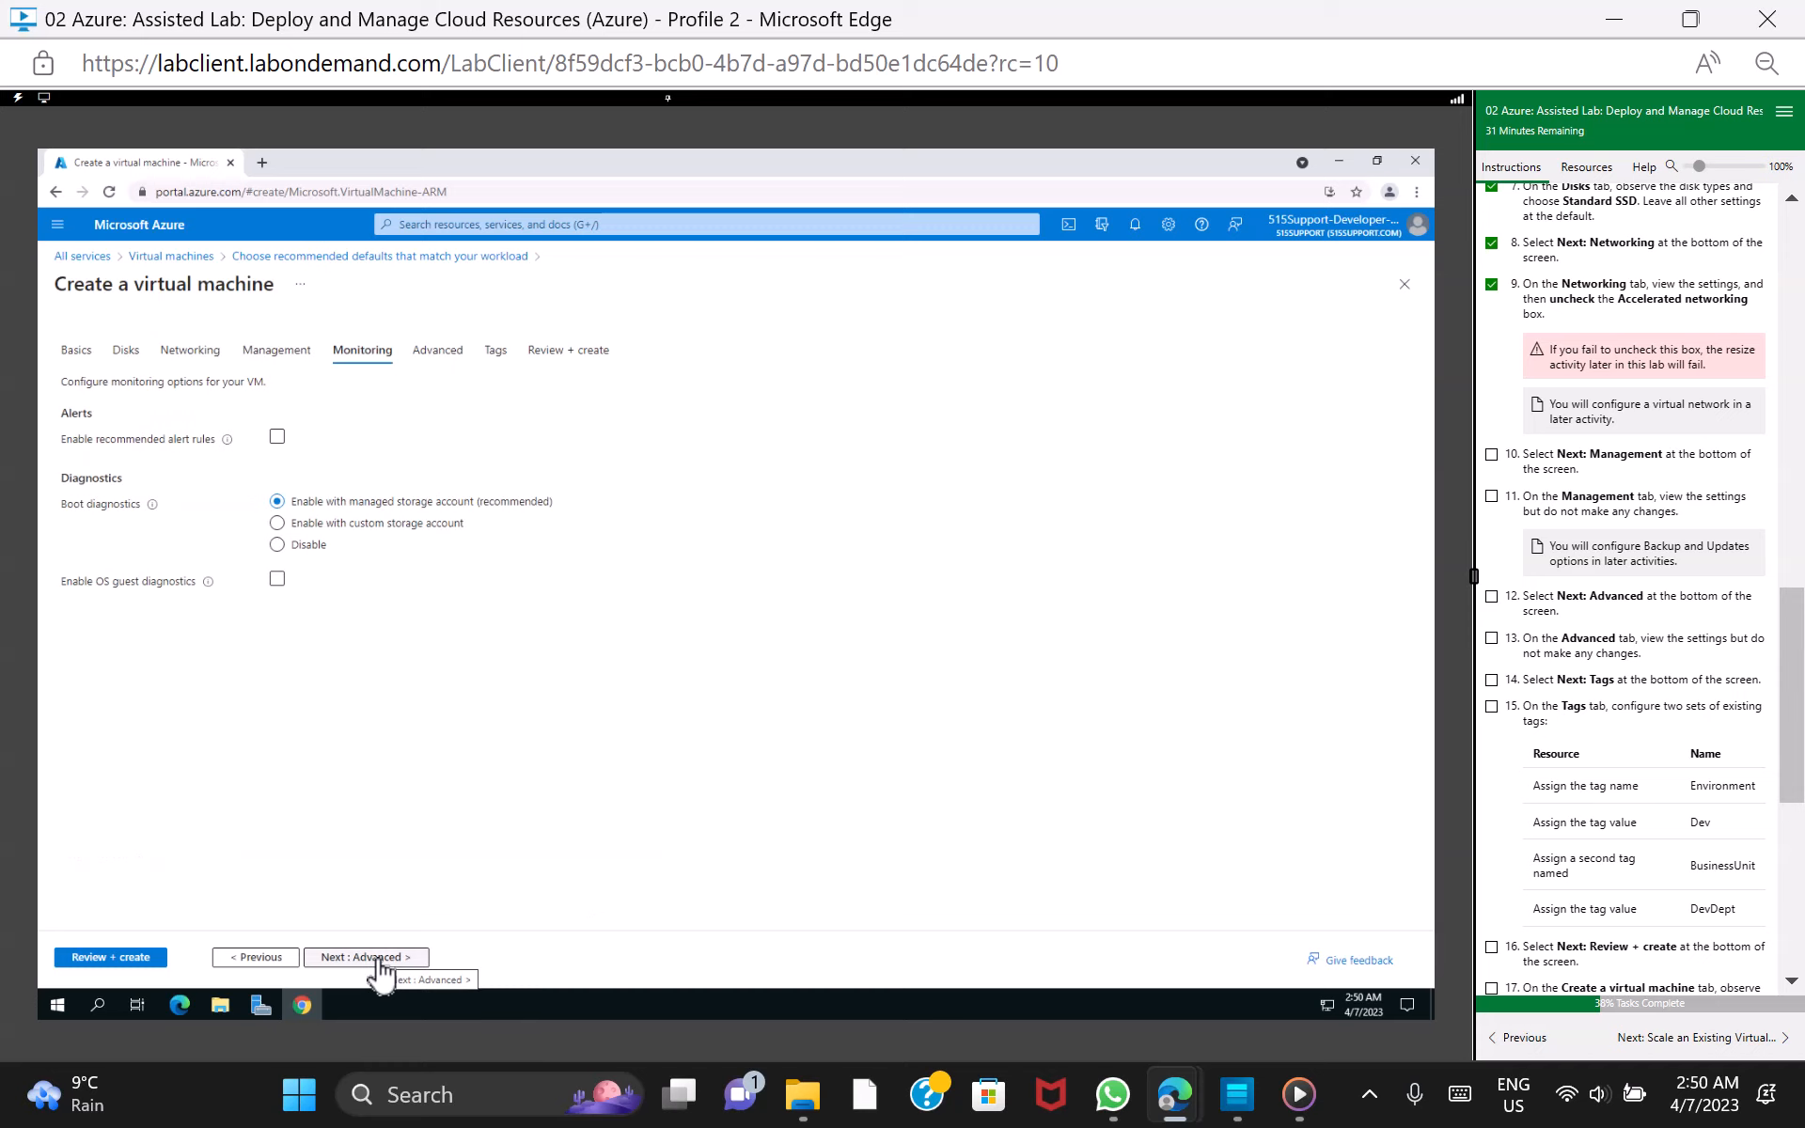
left_click(1492, 455)
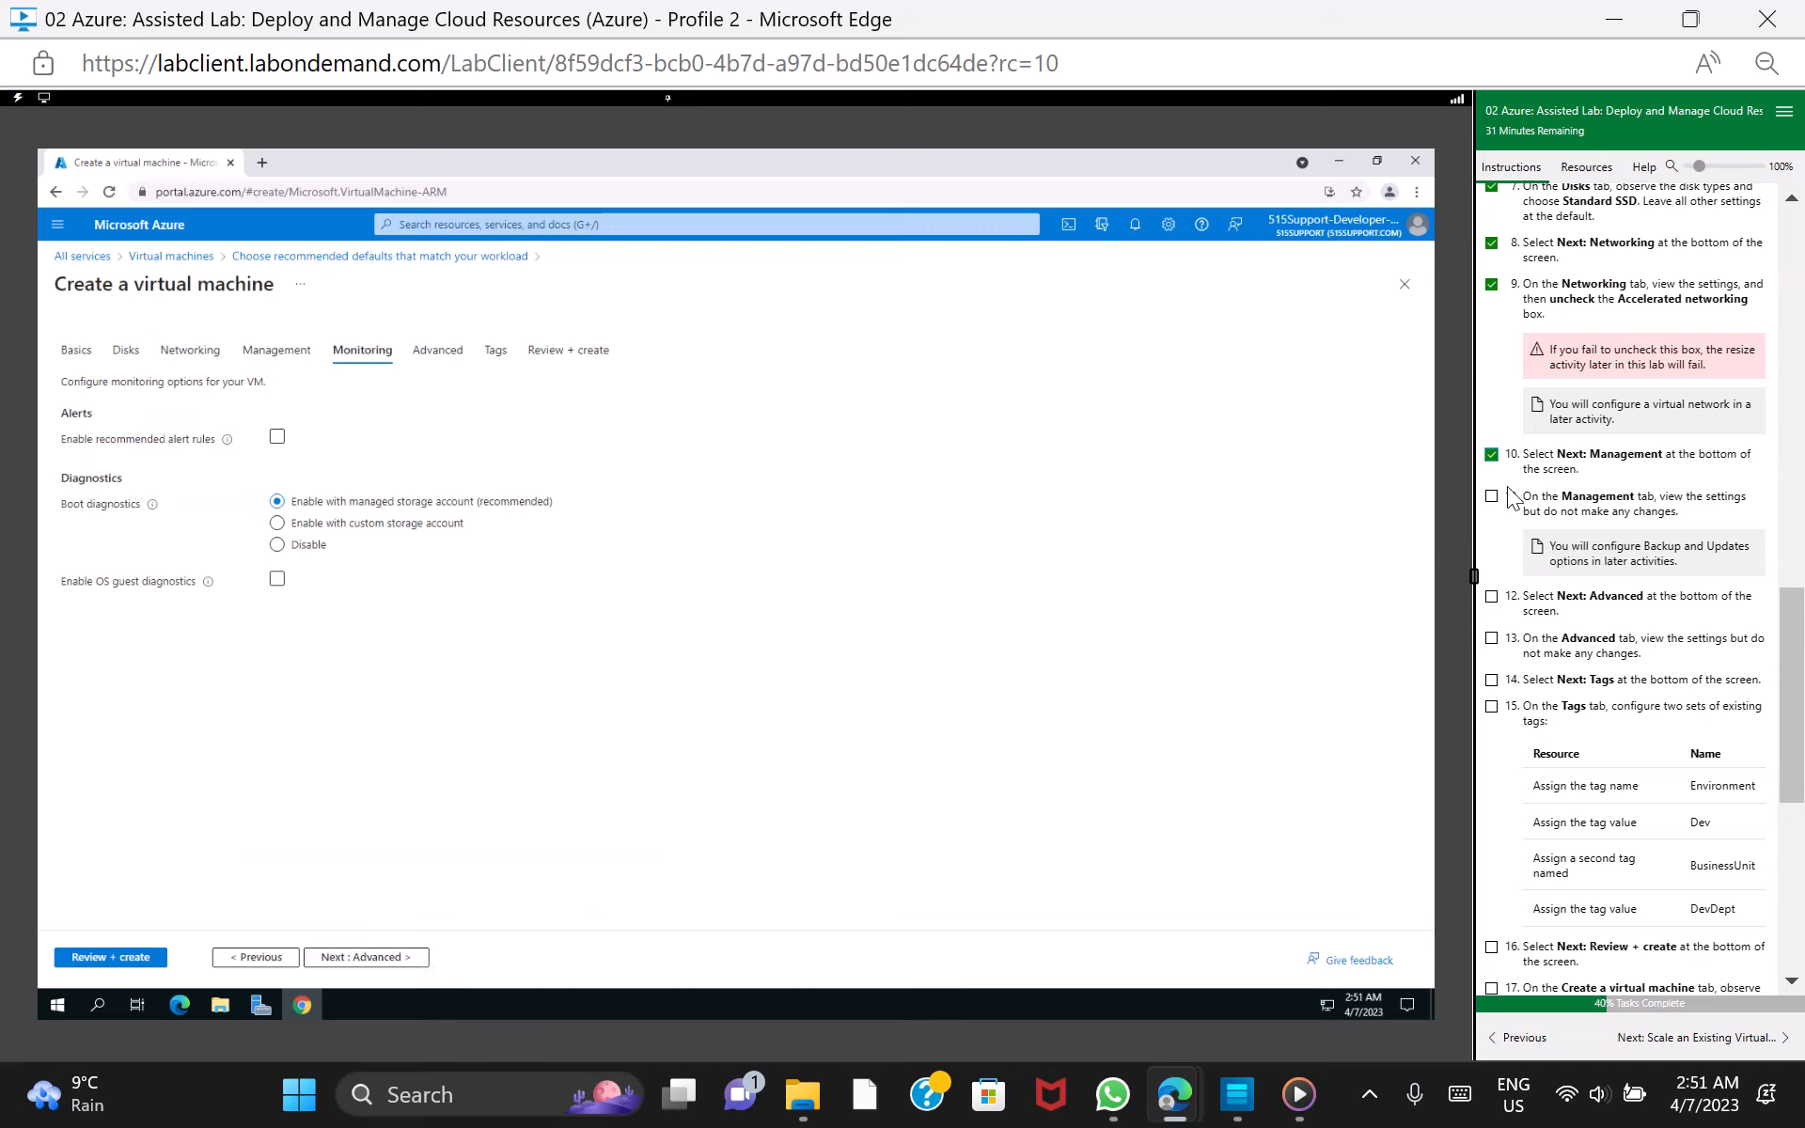
left_click(1491, 496)
Continue to the VM's Advanced settings and mark lab task 12 as done
left_click(386, 949)
left_click(384, 958)
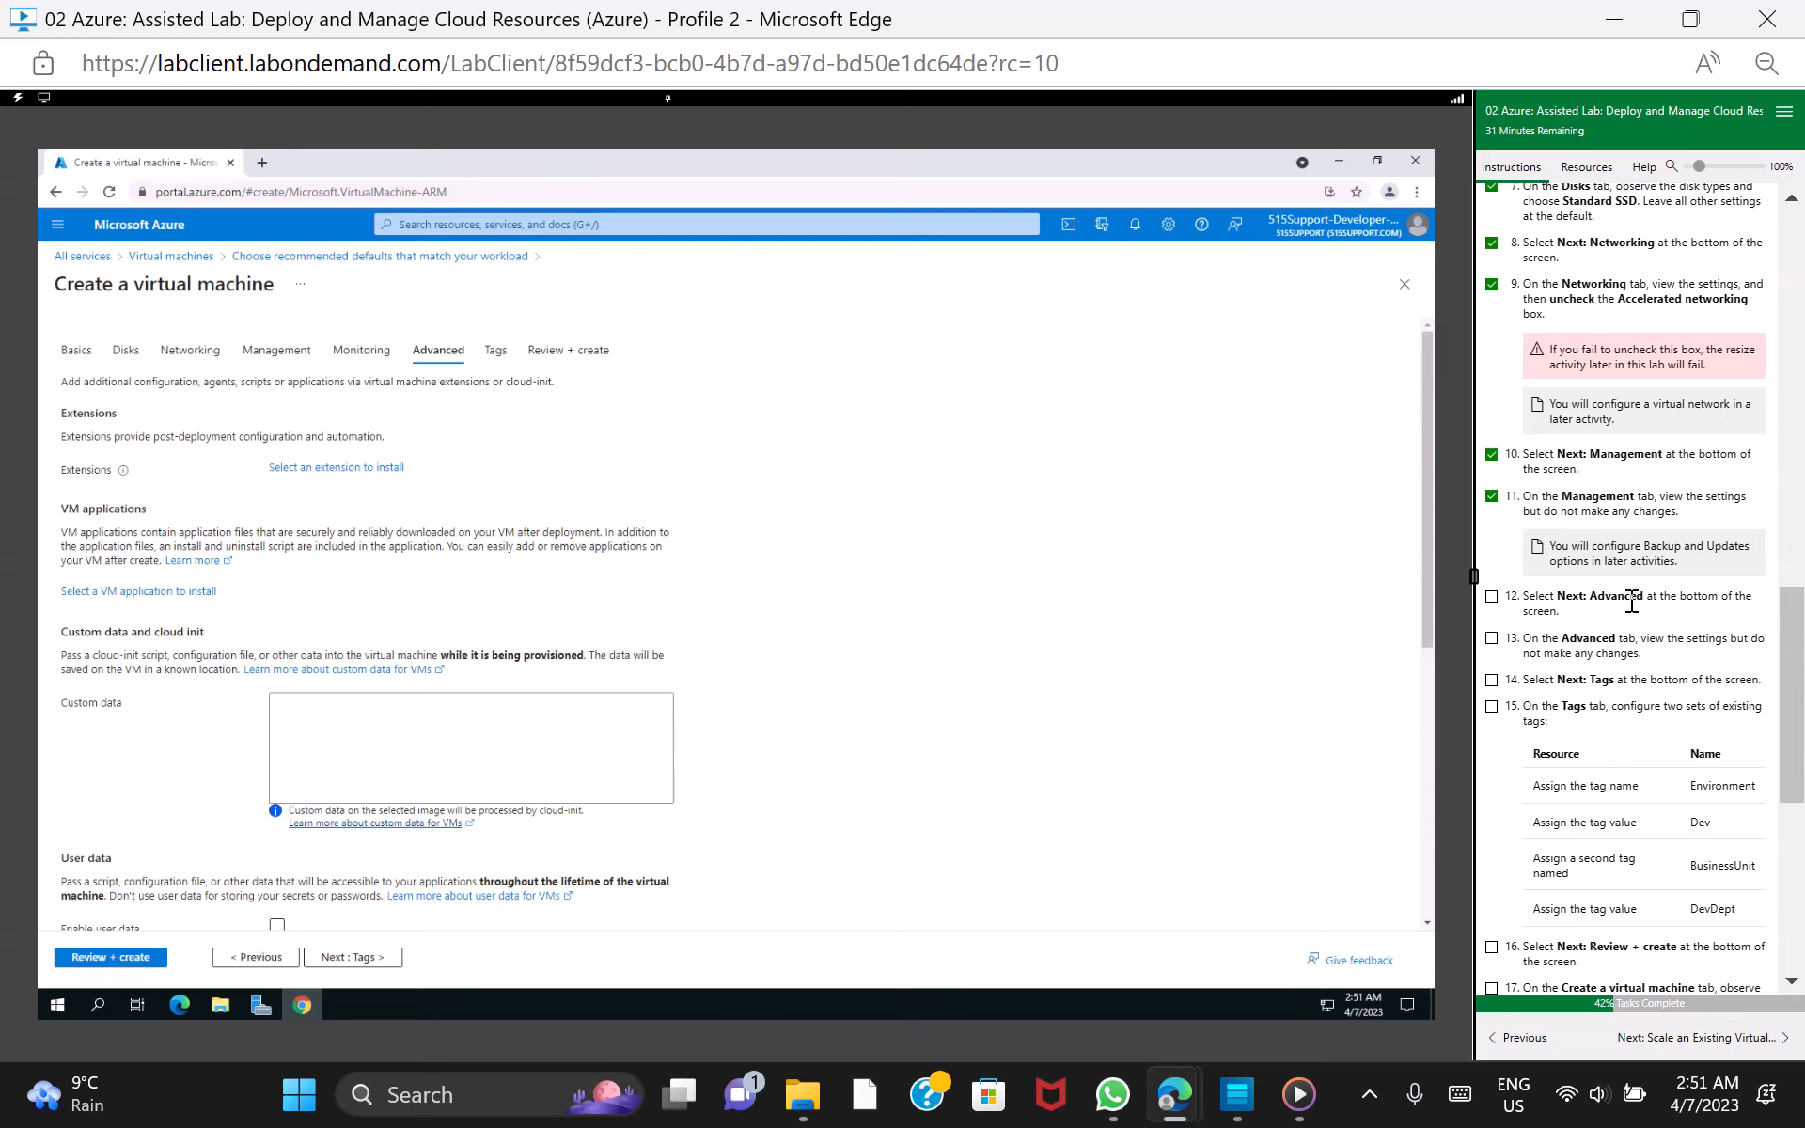
left_click(1492, 597)
Review the Advanced settings without changing them and continue to Tags, marking lab tasks 13 and 14 as done
scroll(1421, 640, "down", 1)
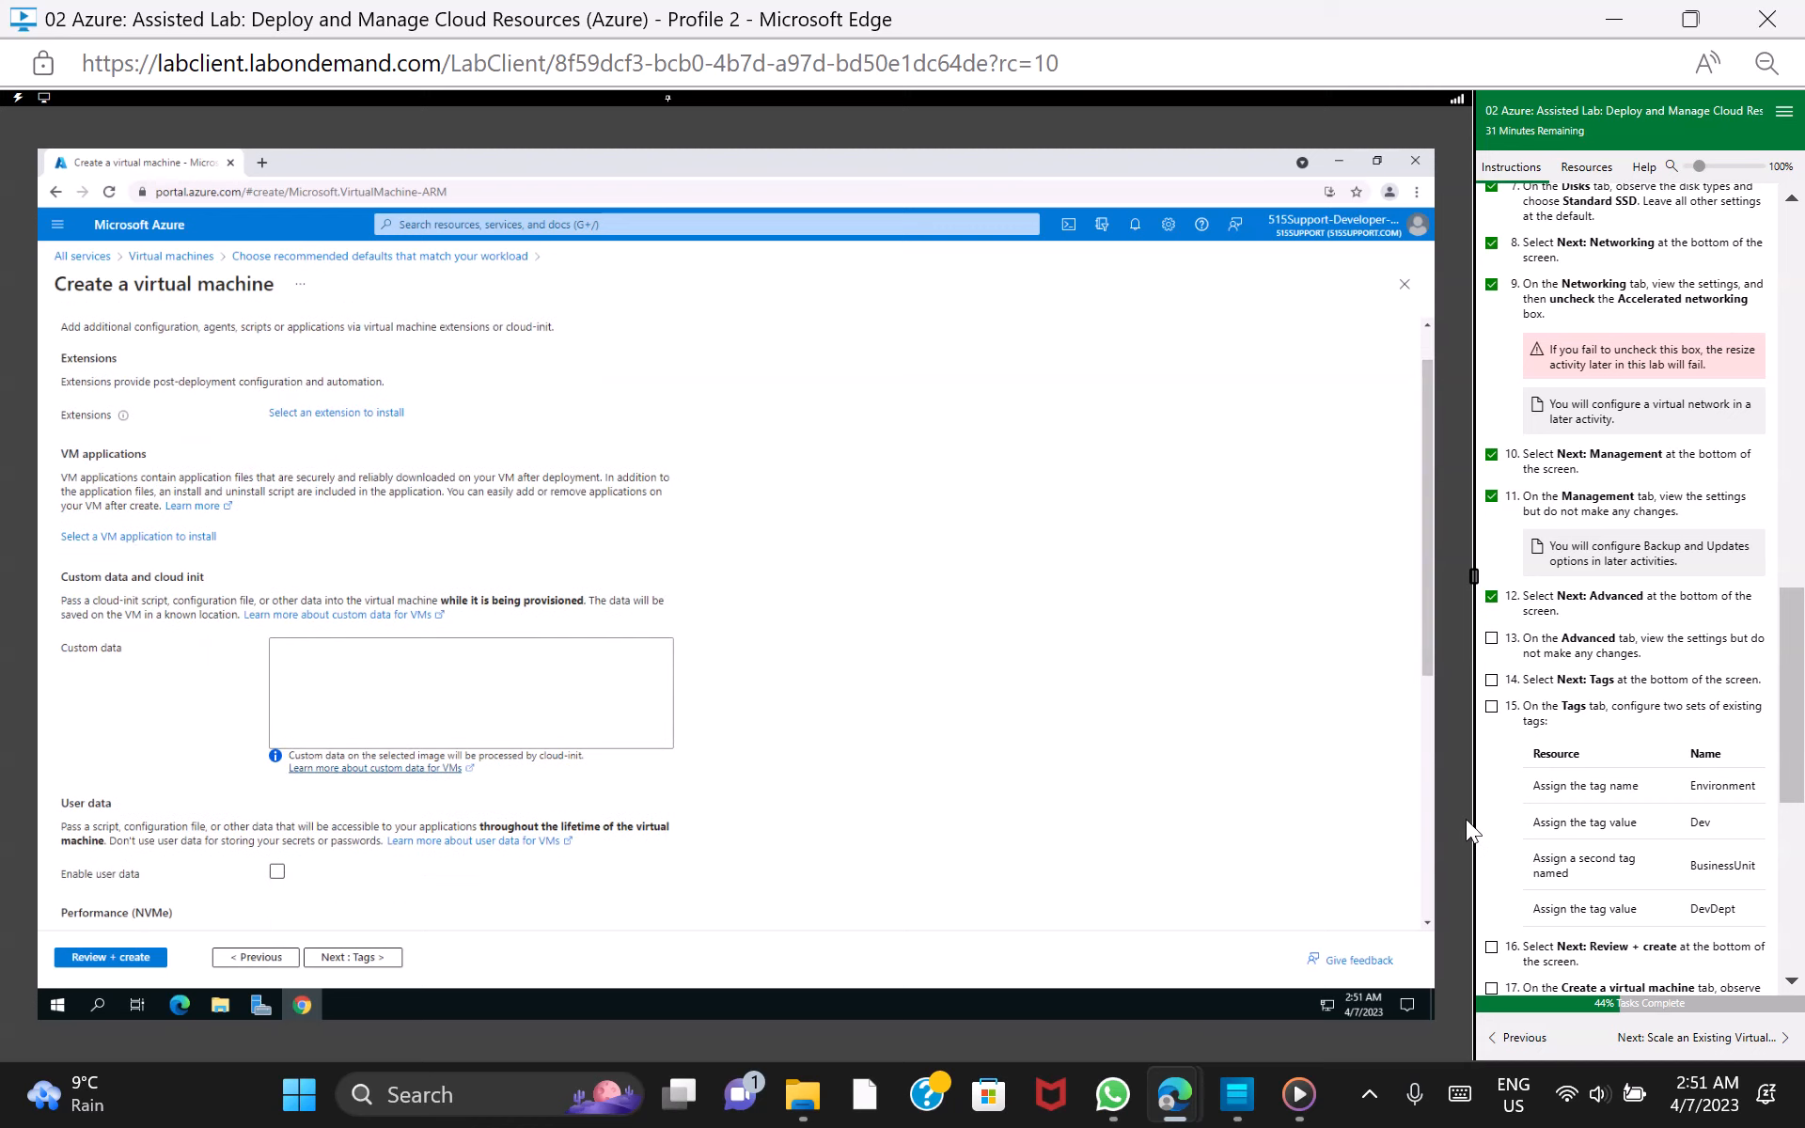
left_click_drag(1425, 621, 1441, 856)
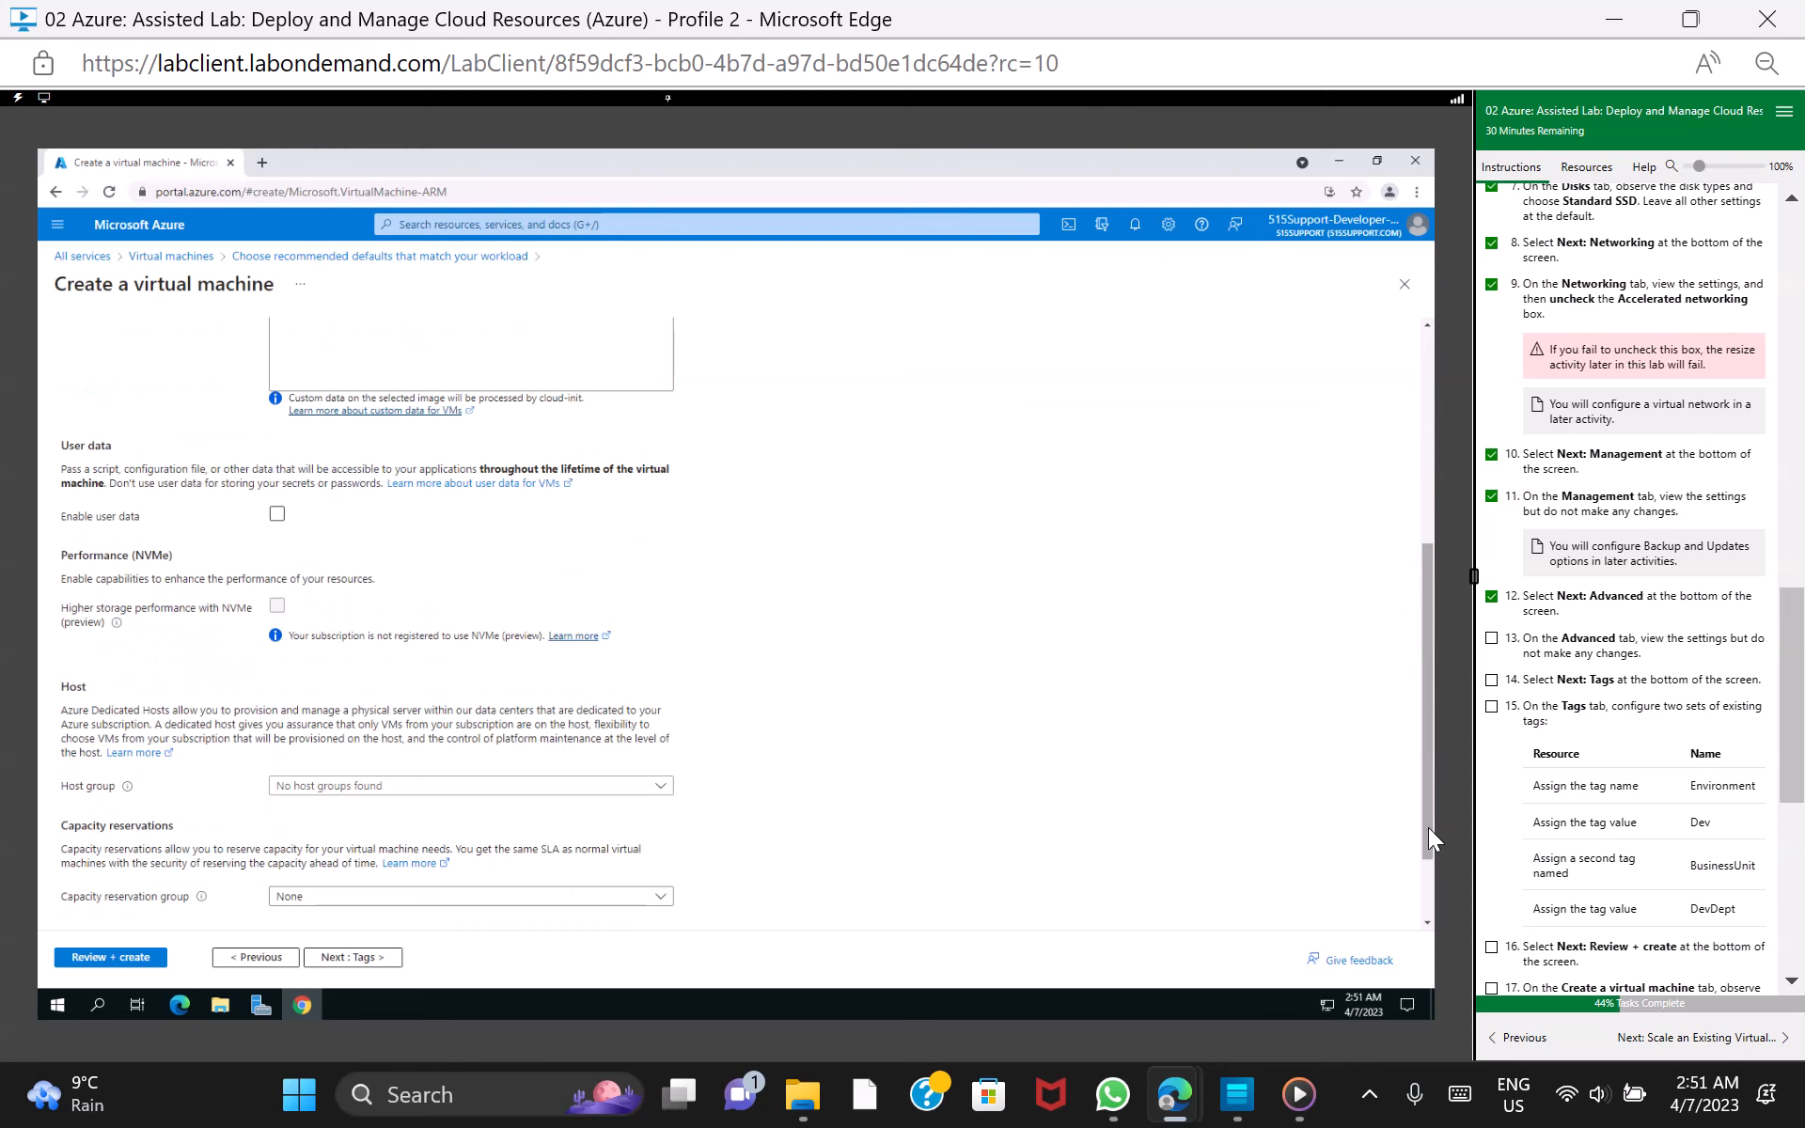
left_click_drag(1429, 828, 1435, 882)
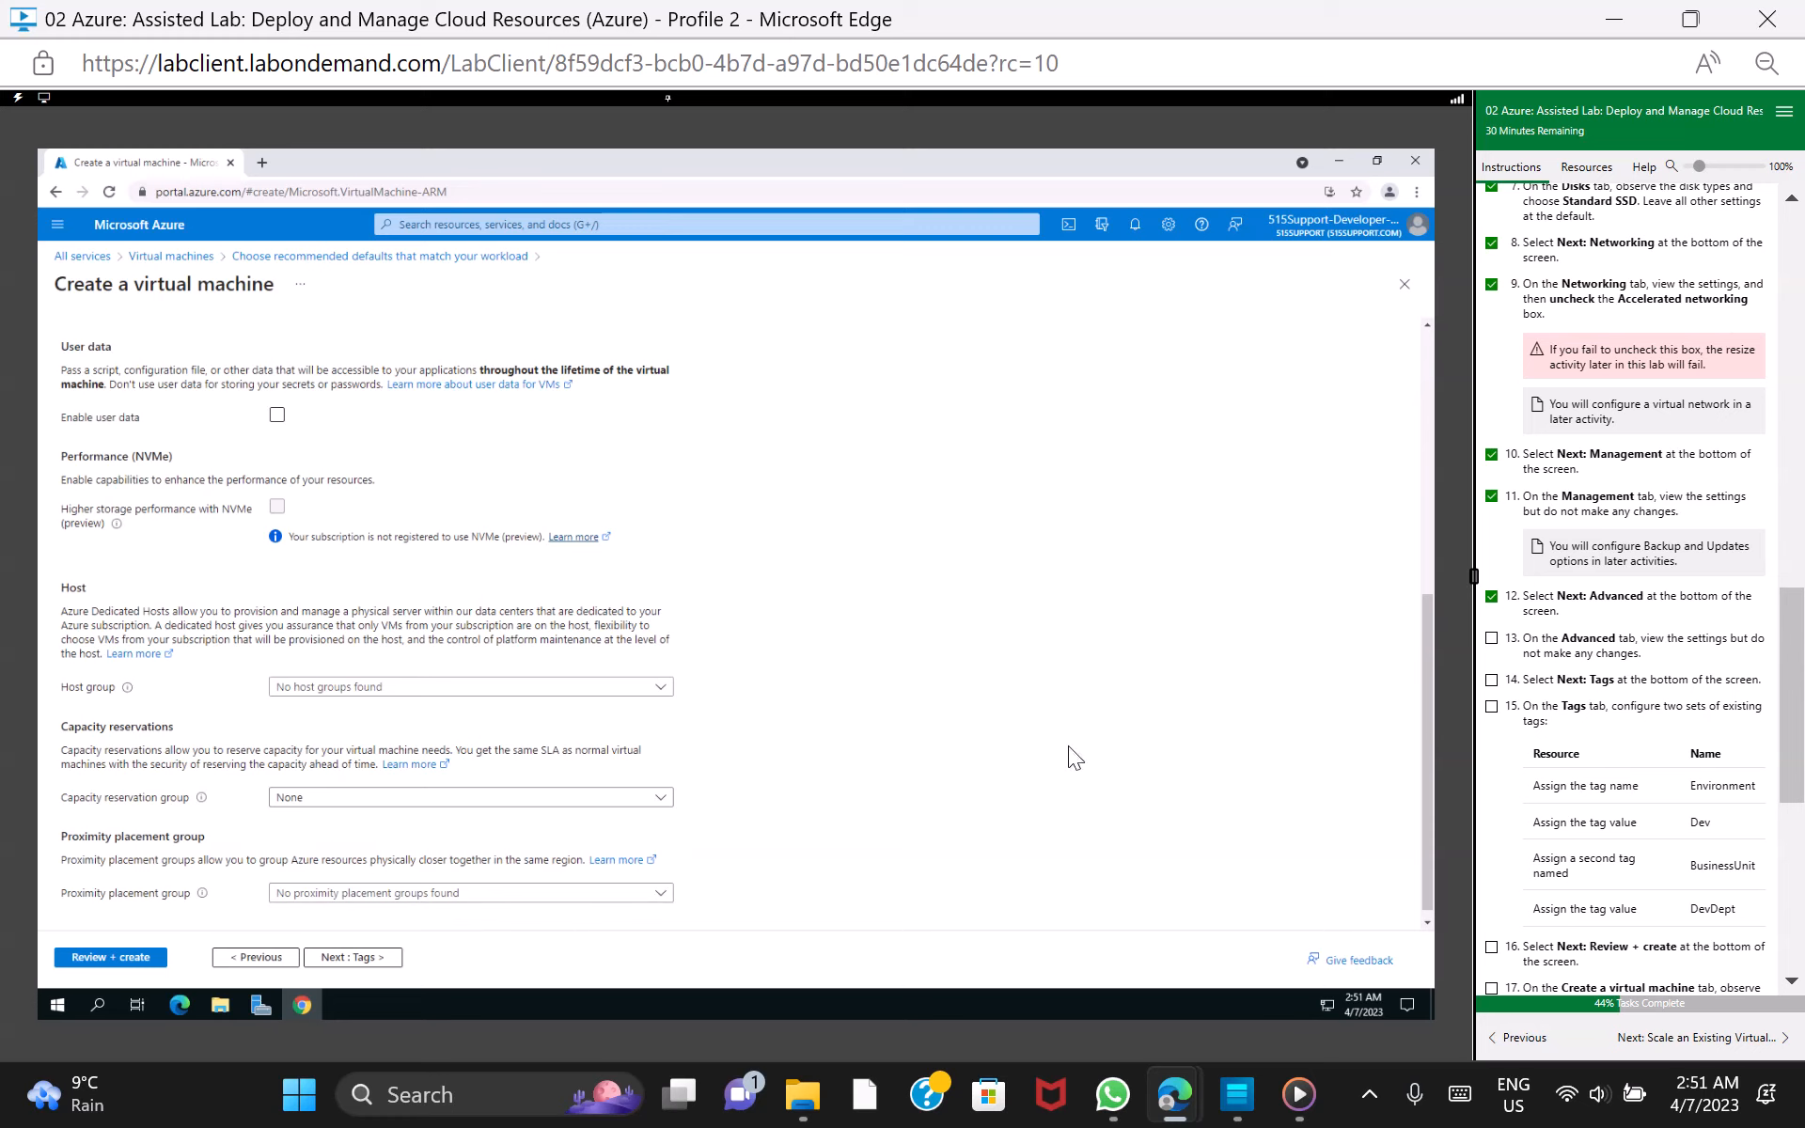
left_click(355, 957)
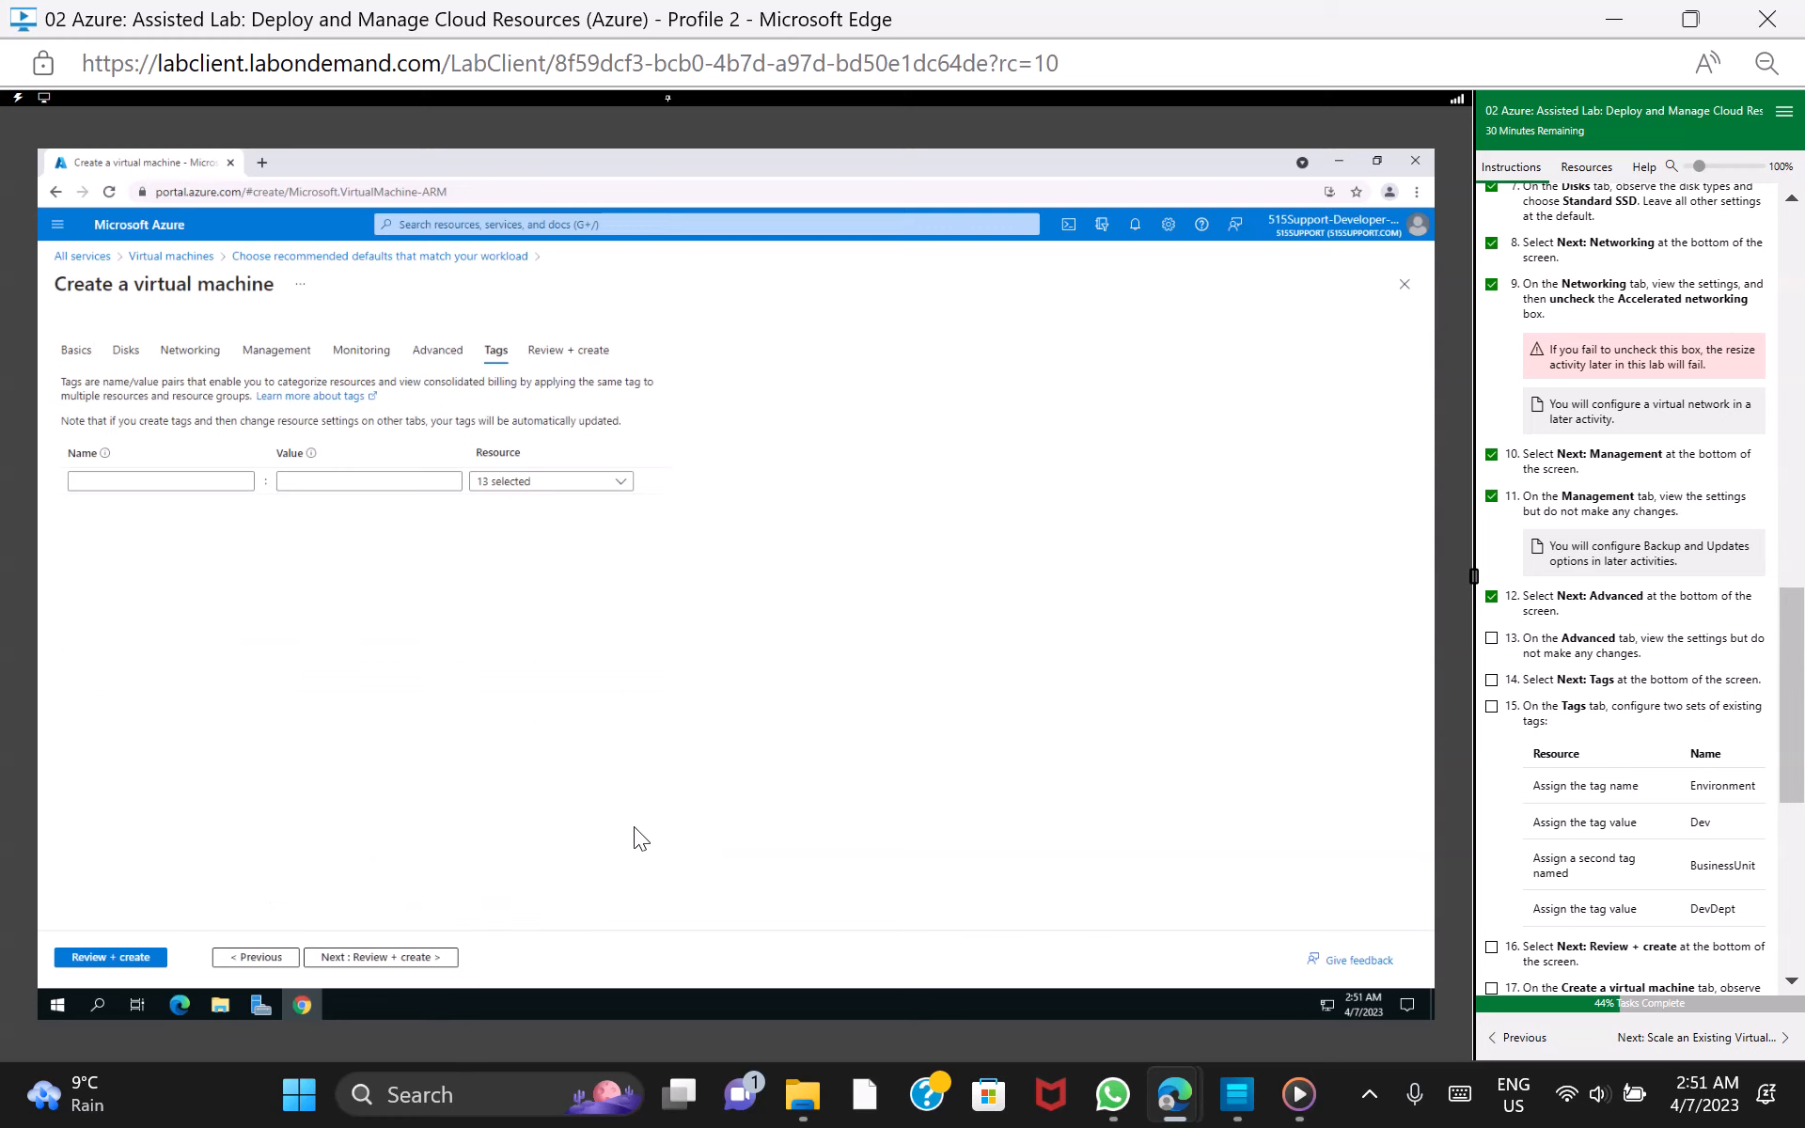
left_click(1491, 638)
left_click(1491, 681)
Assign the existing tag Environment with the value Dev to the VM's resources
left_click(157, 483)
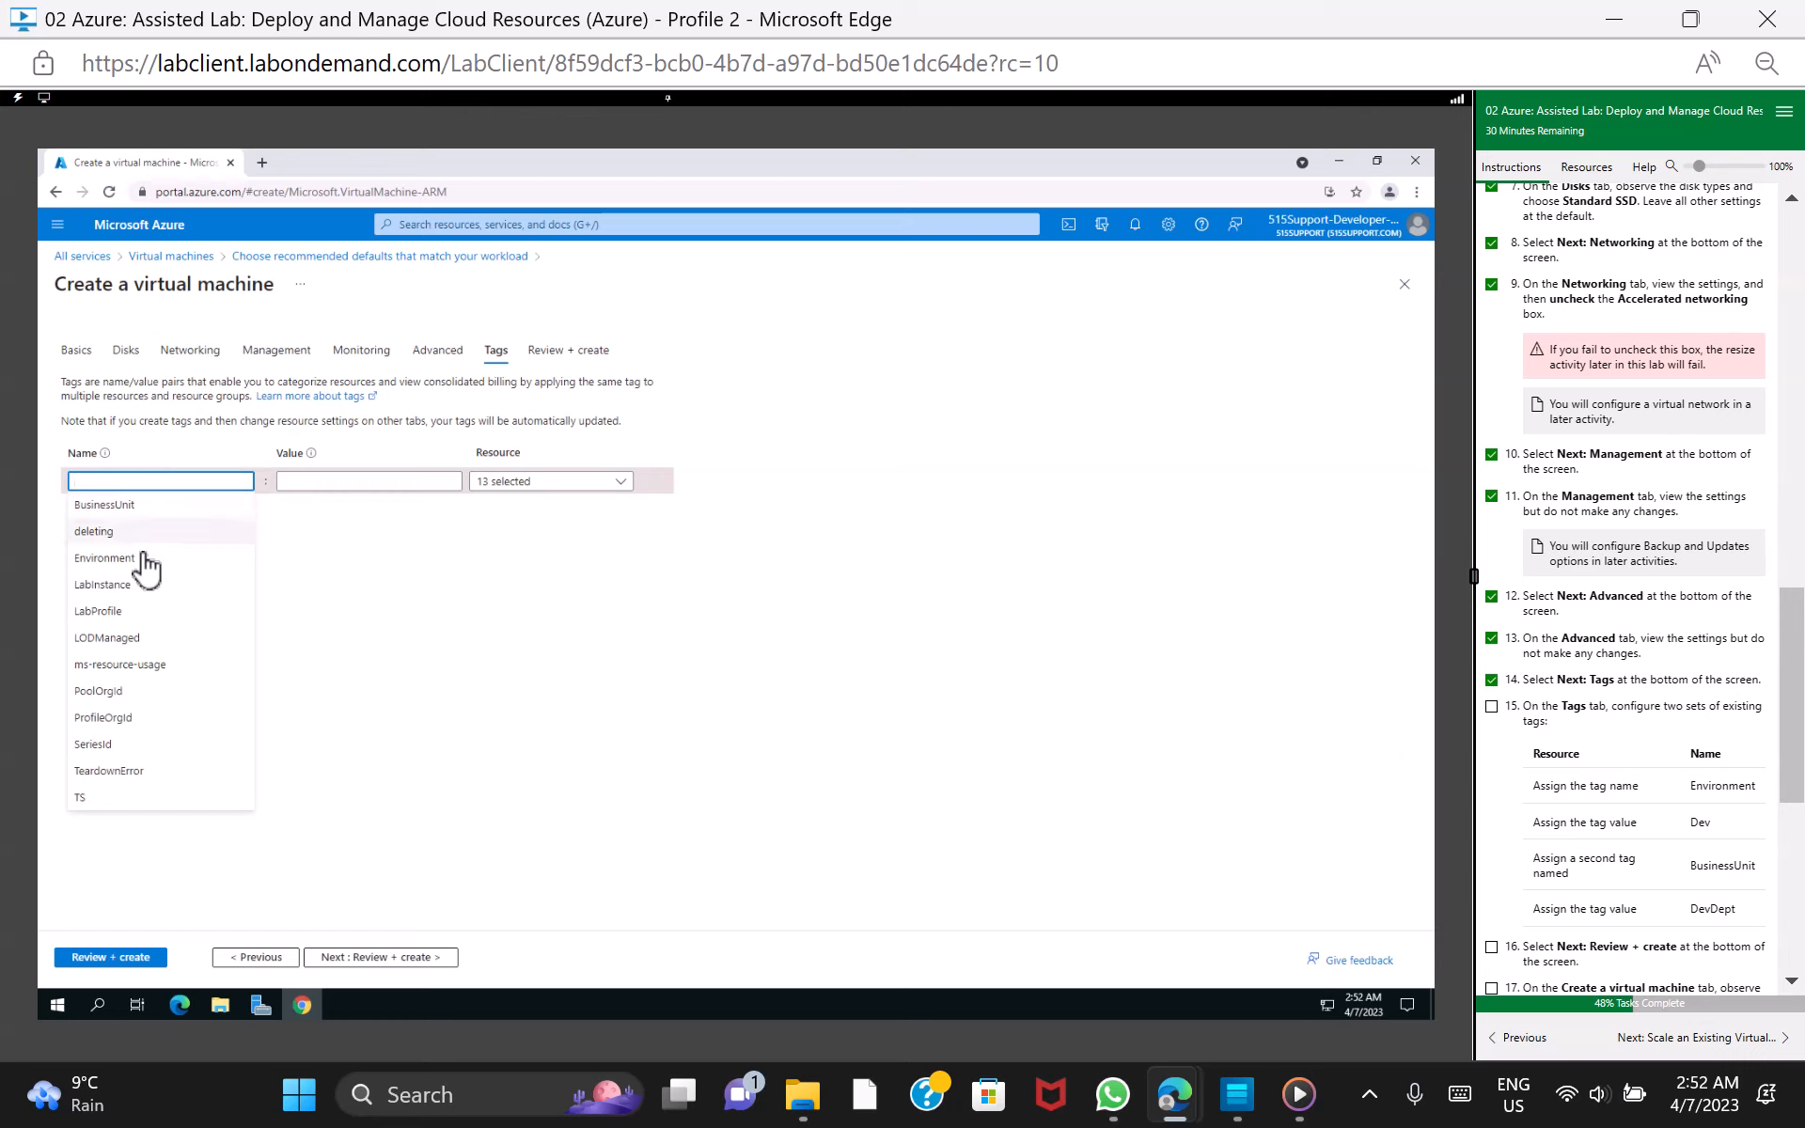
left_click(139, 558)
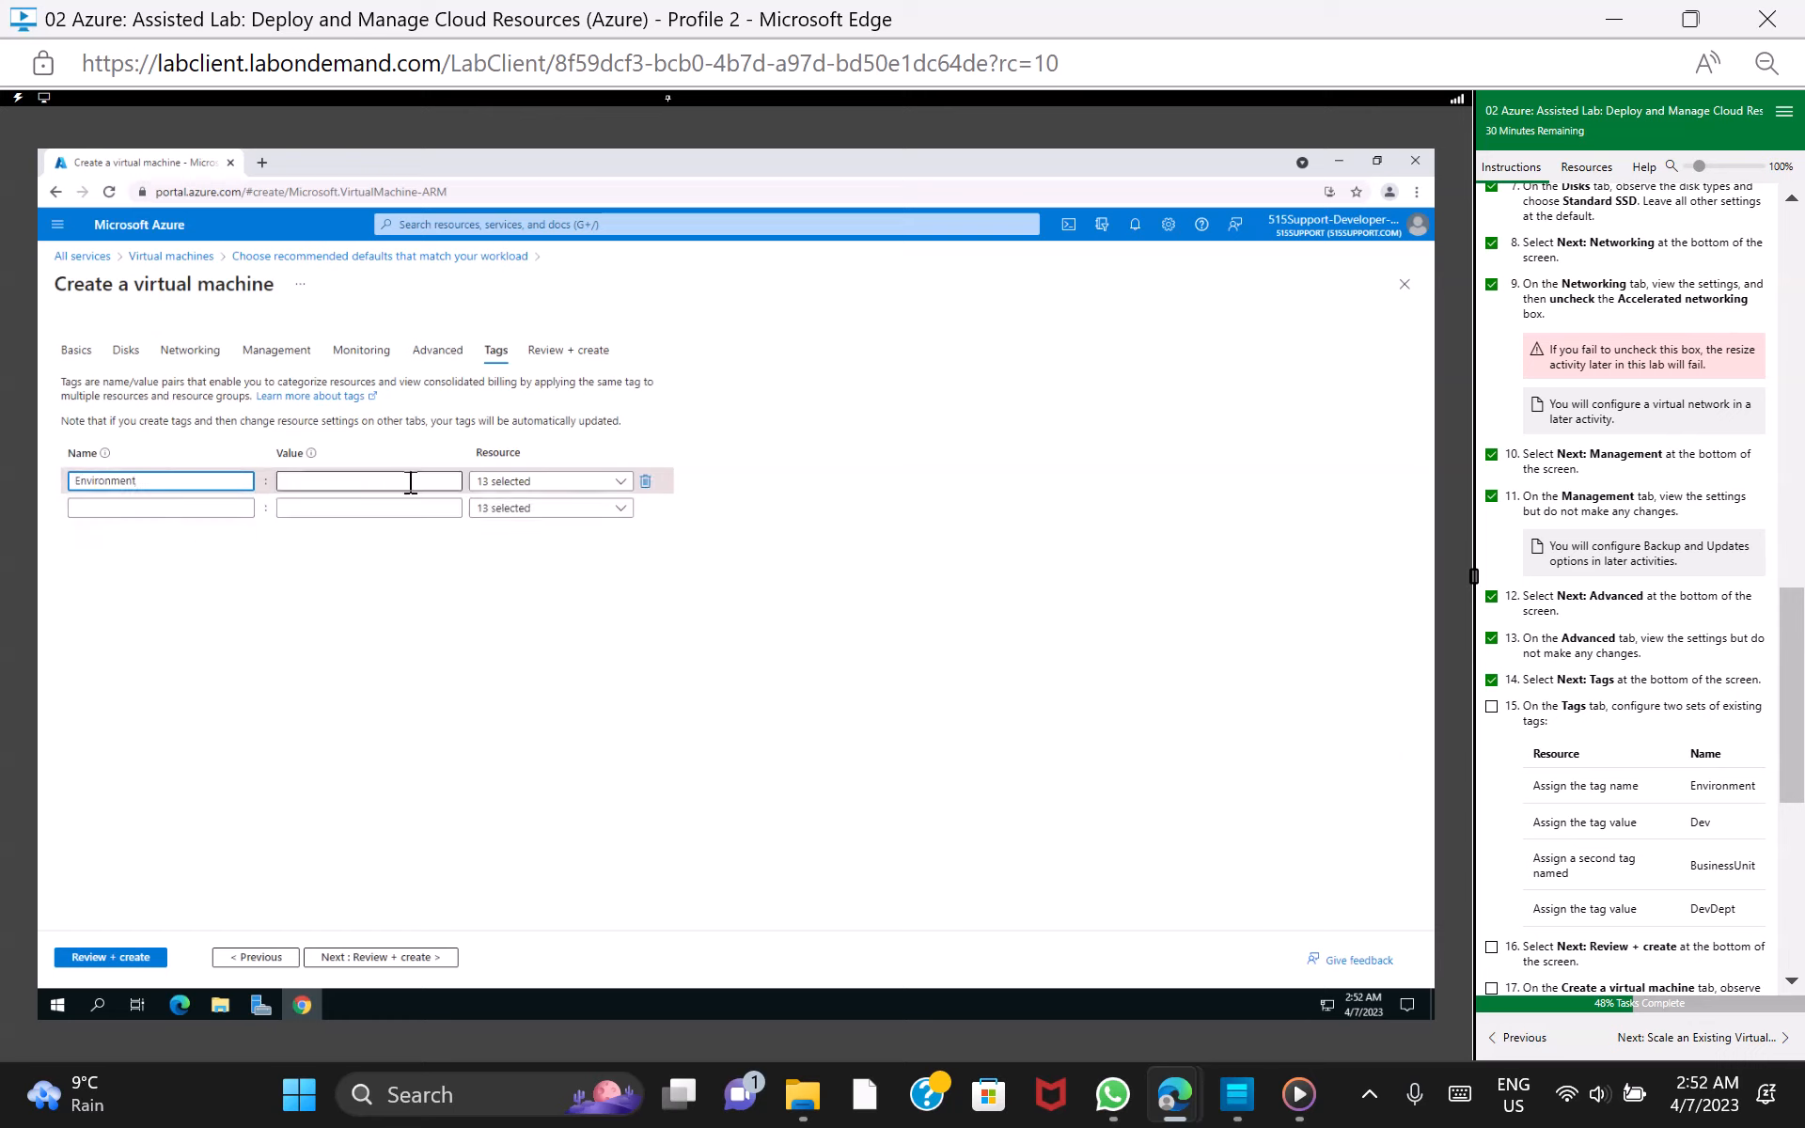
left_click(411, 482)
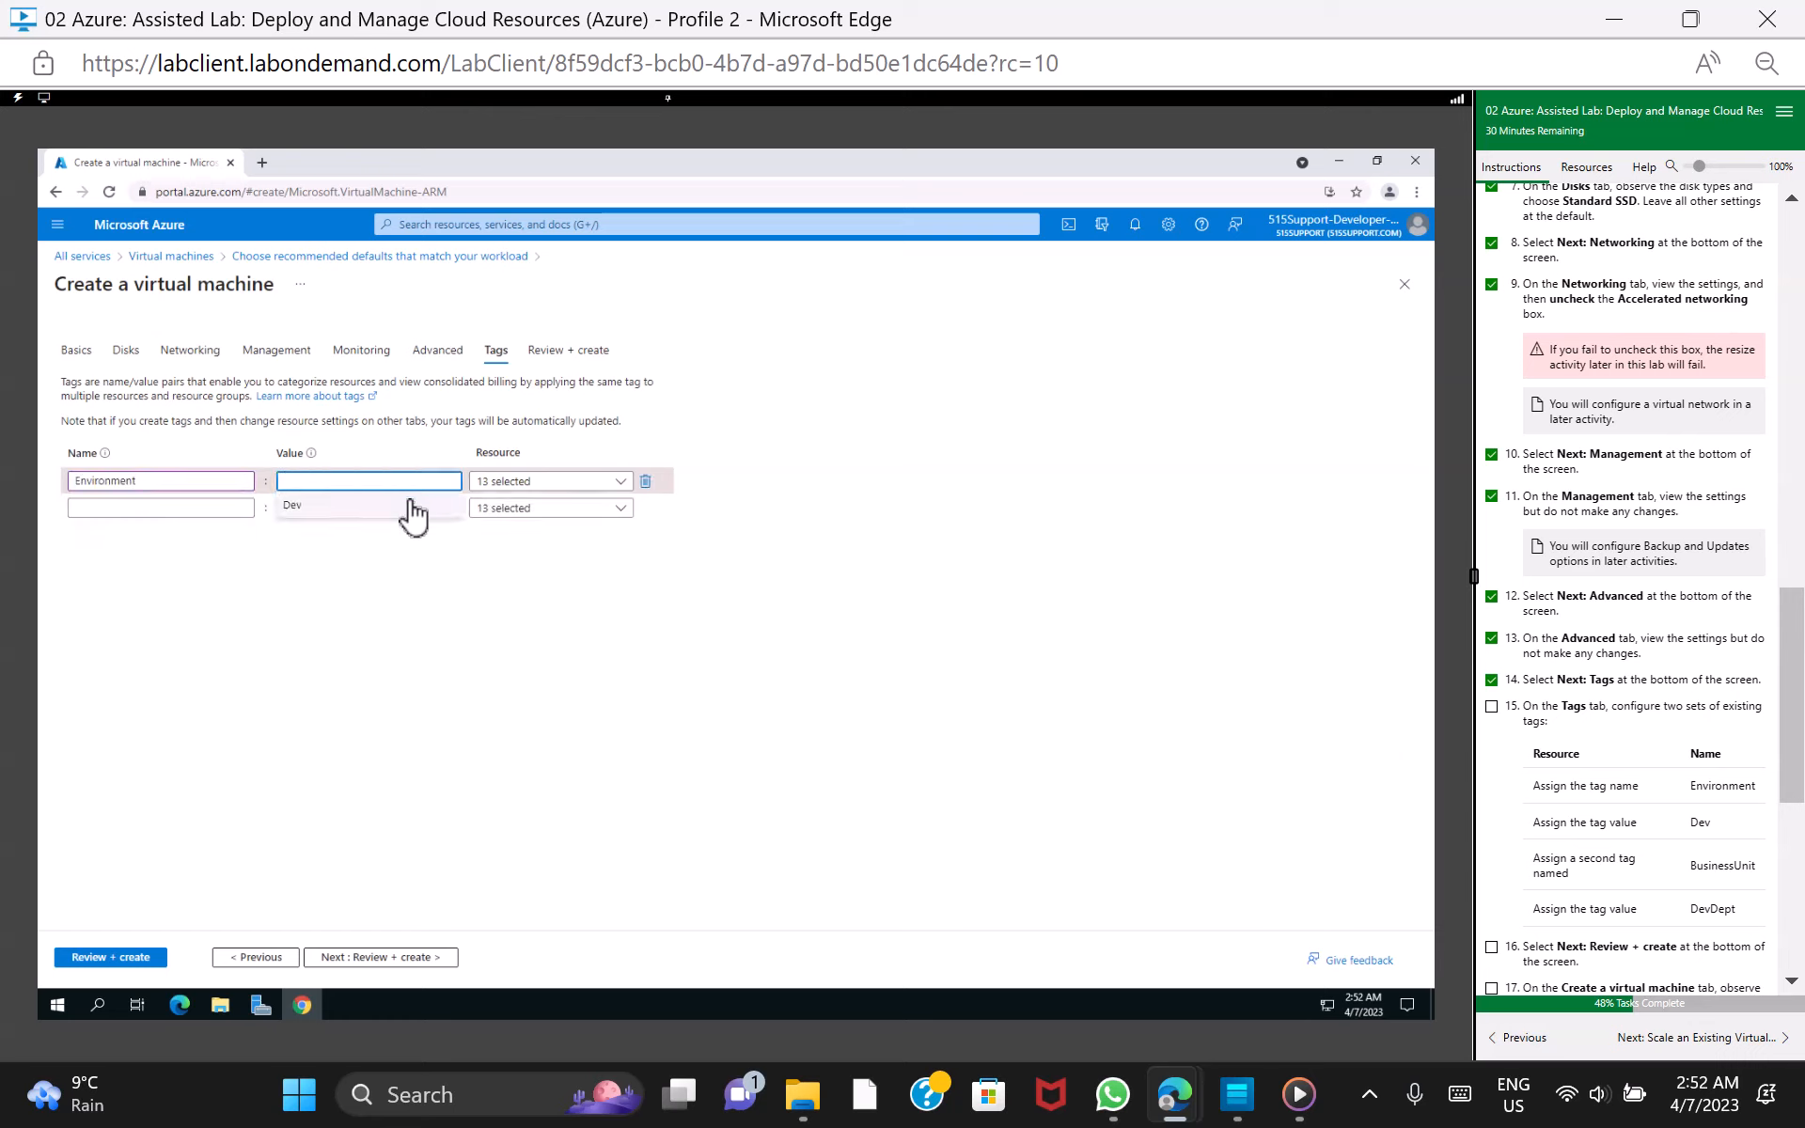
left_click(410, 502)
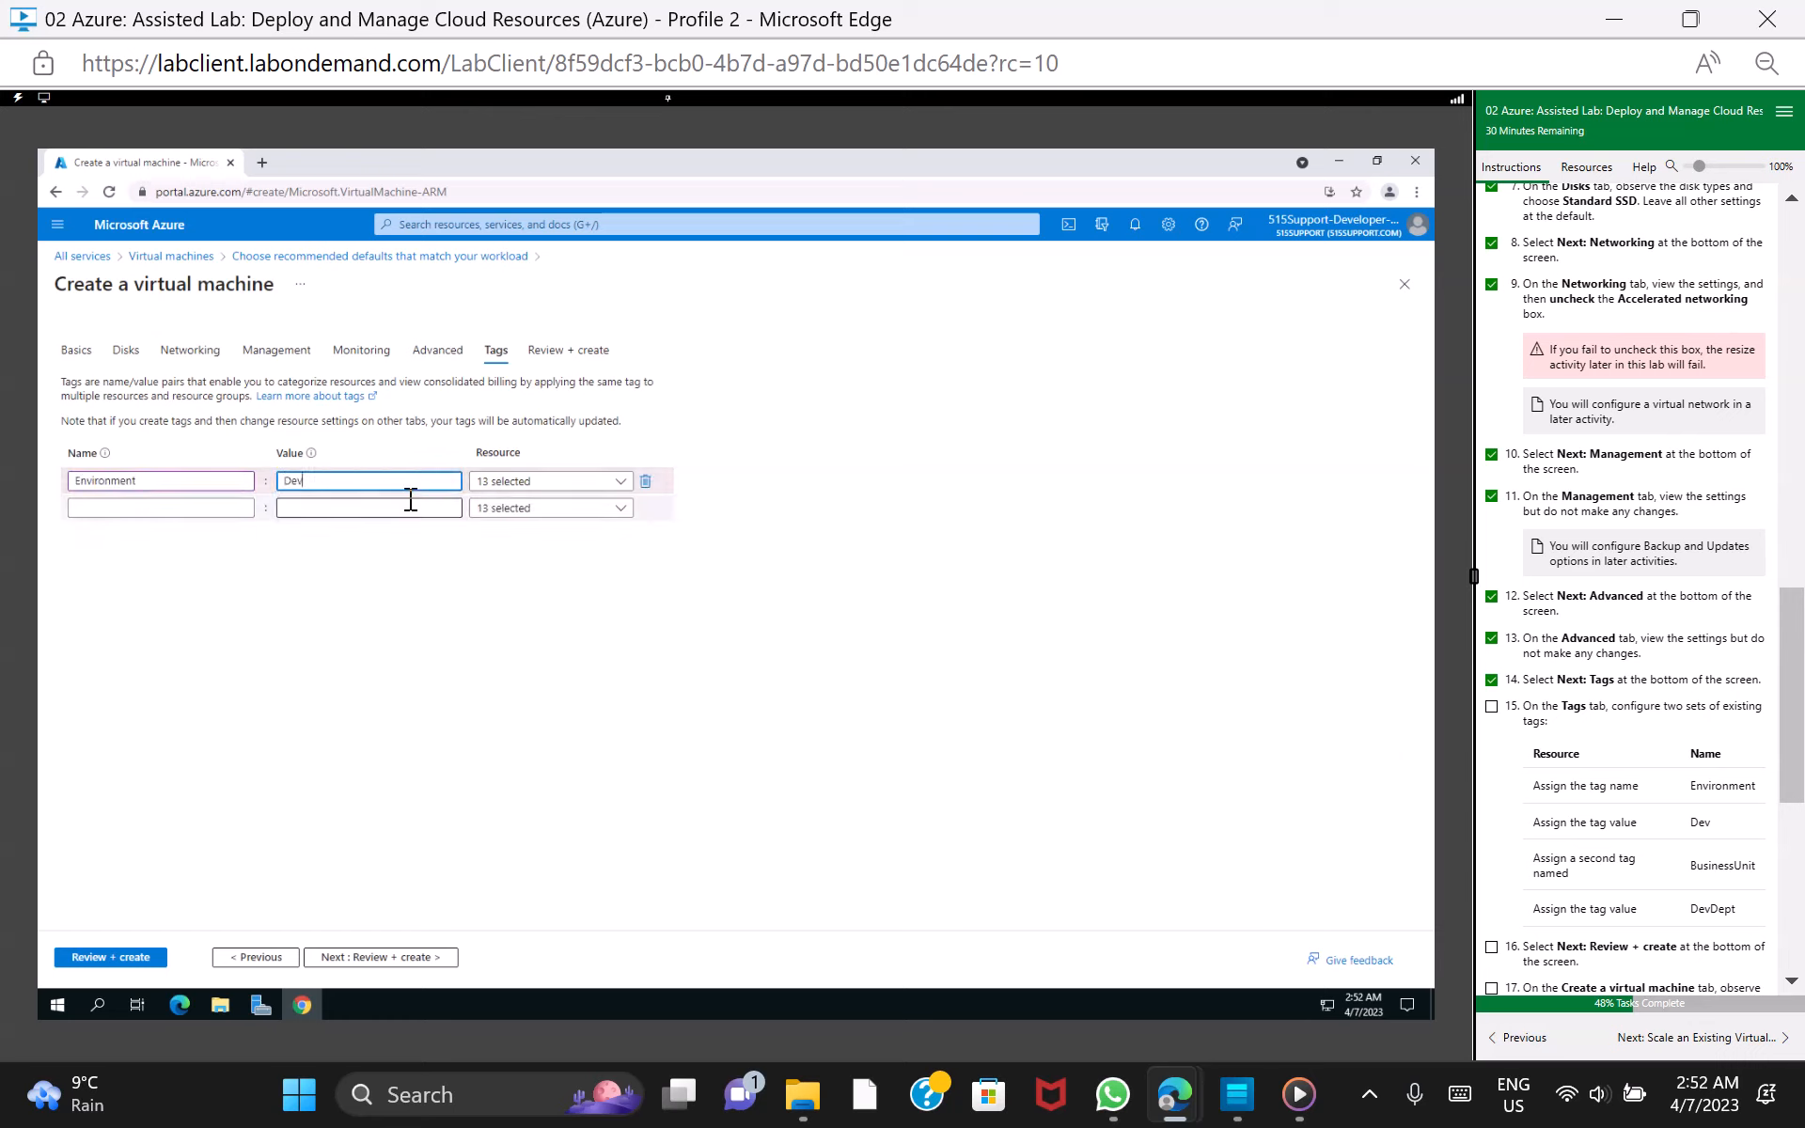
Assign a second tag named BusinessUnit with the value DevDept, and mark lab task 15 as done
left_click(90, 509)
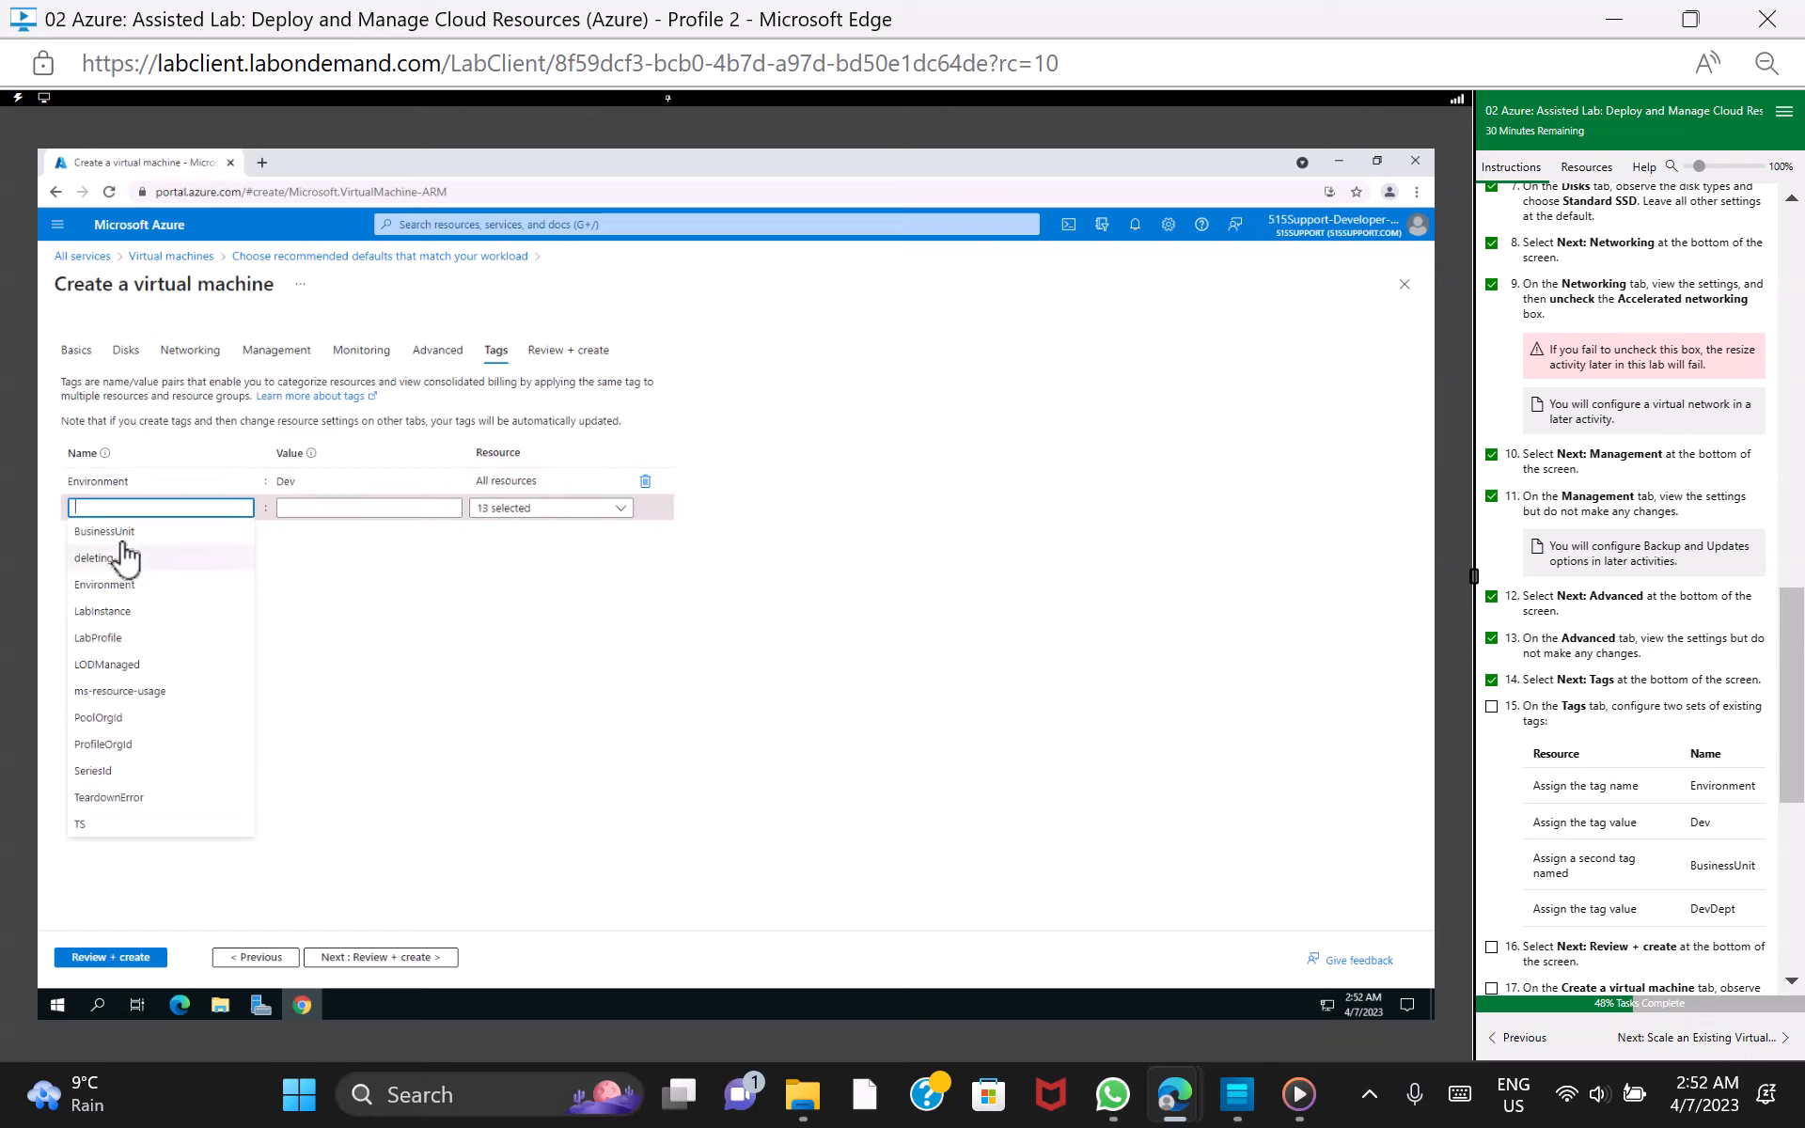
left_click(104, 532)
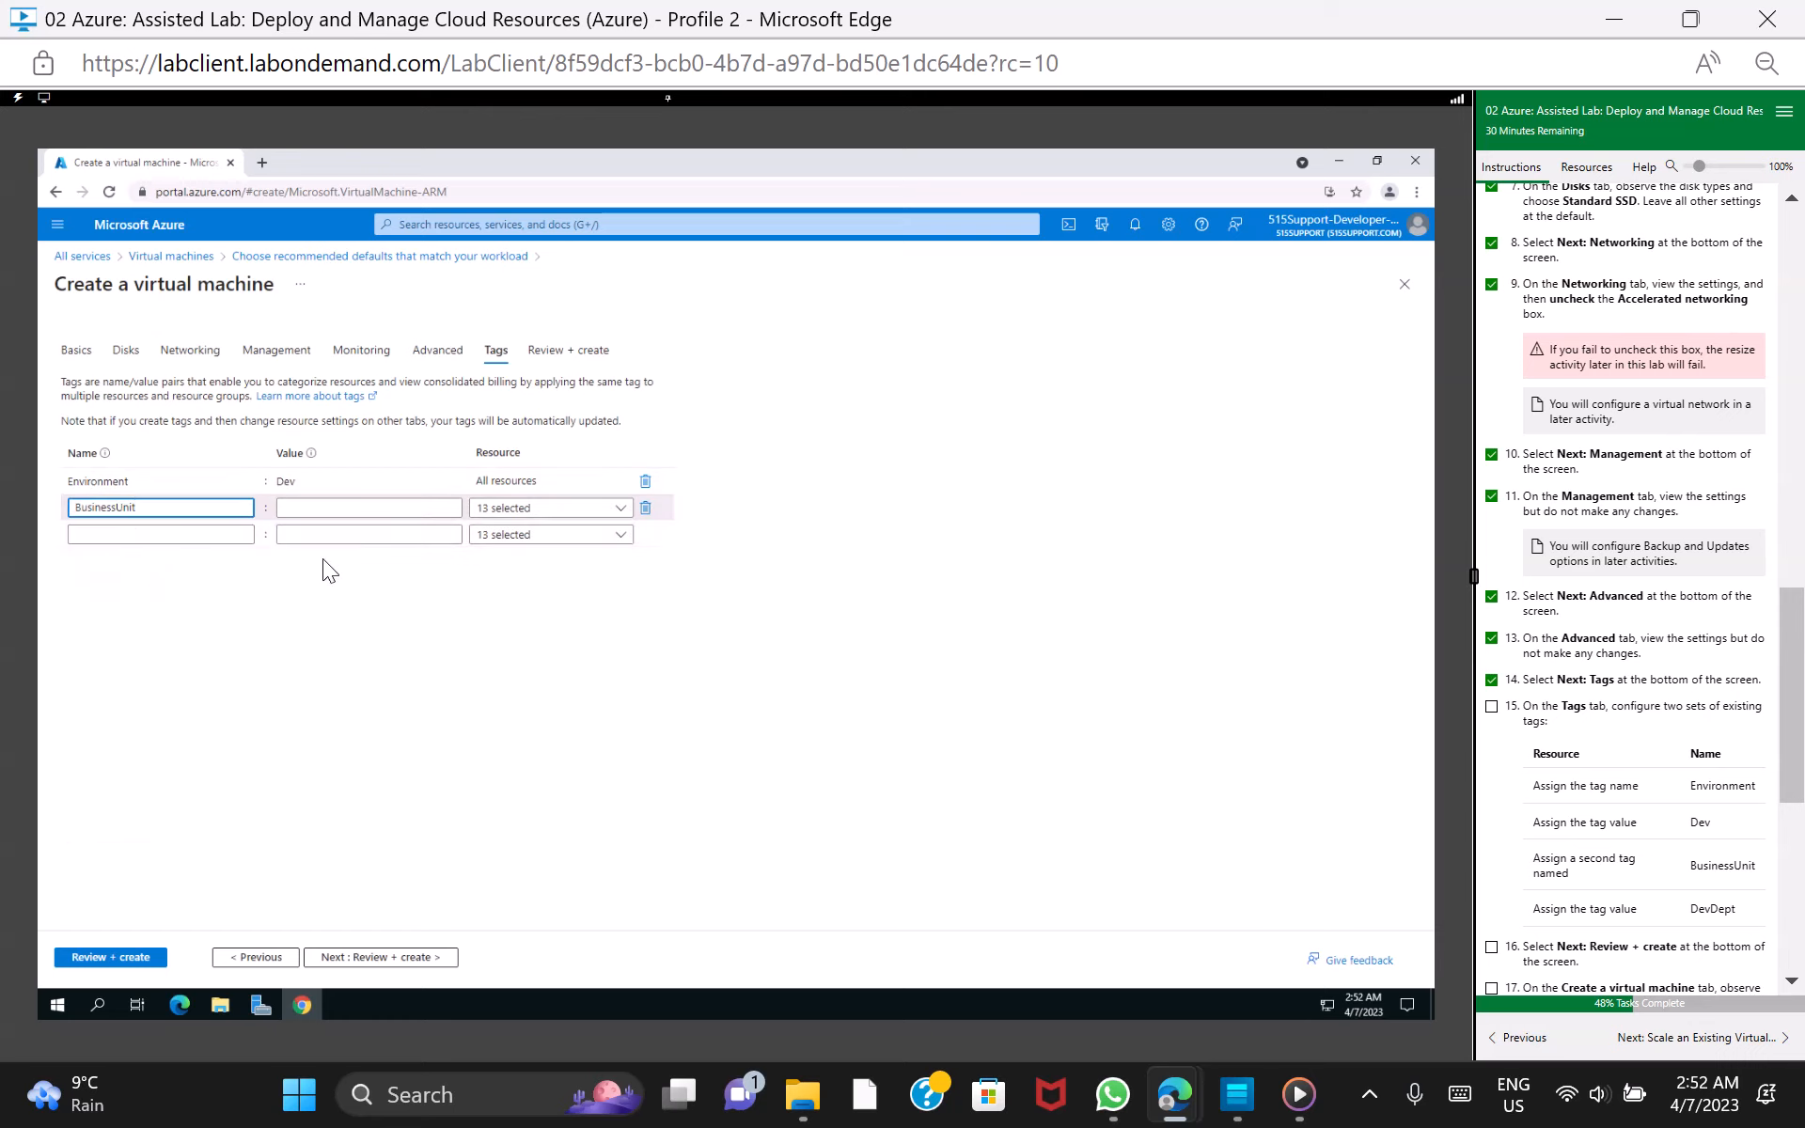
left_click(361, 508)
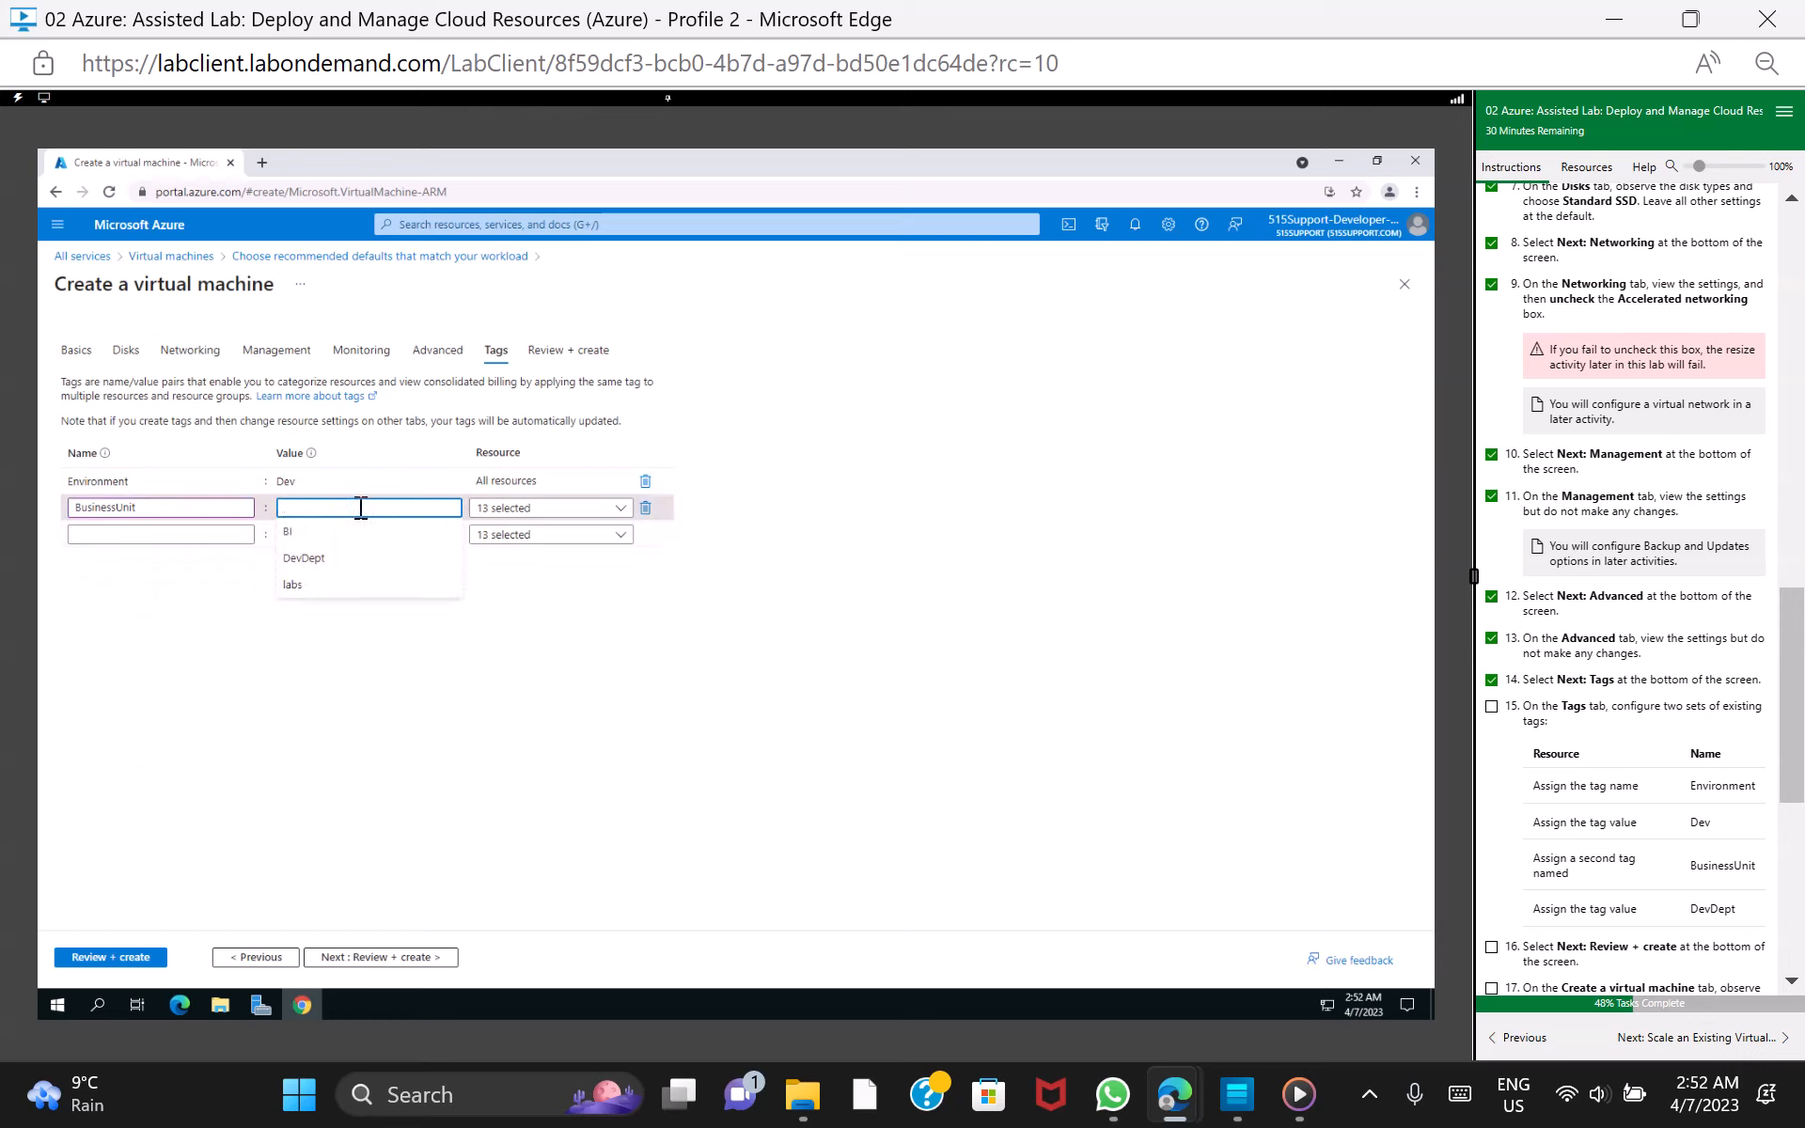
left_click(375, 557)
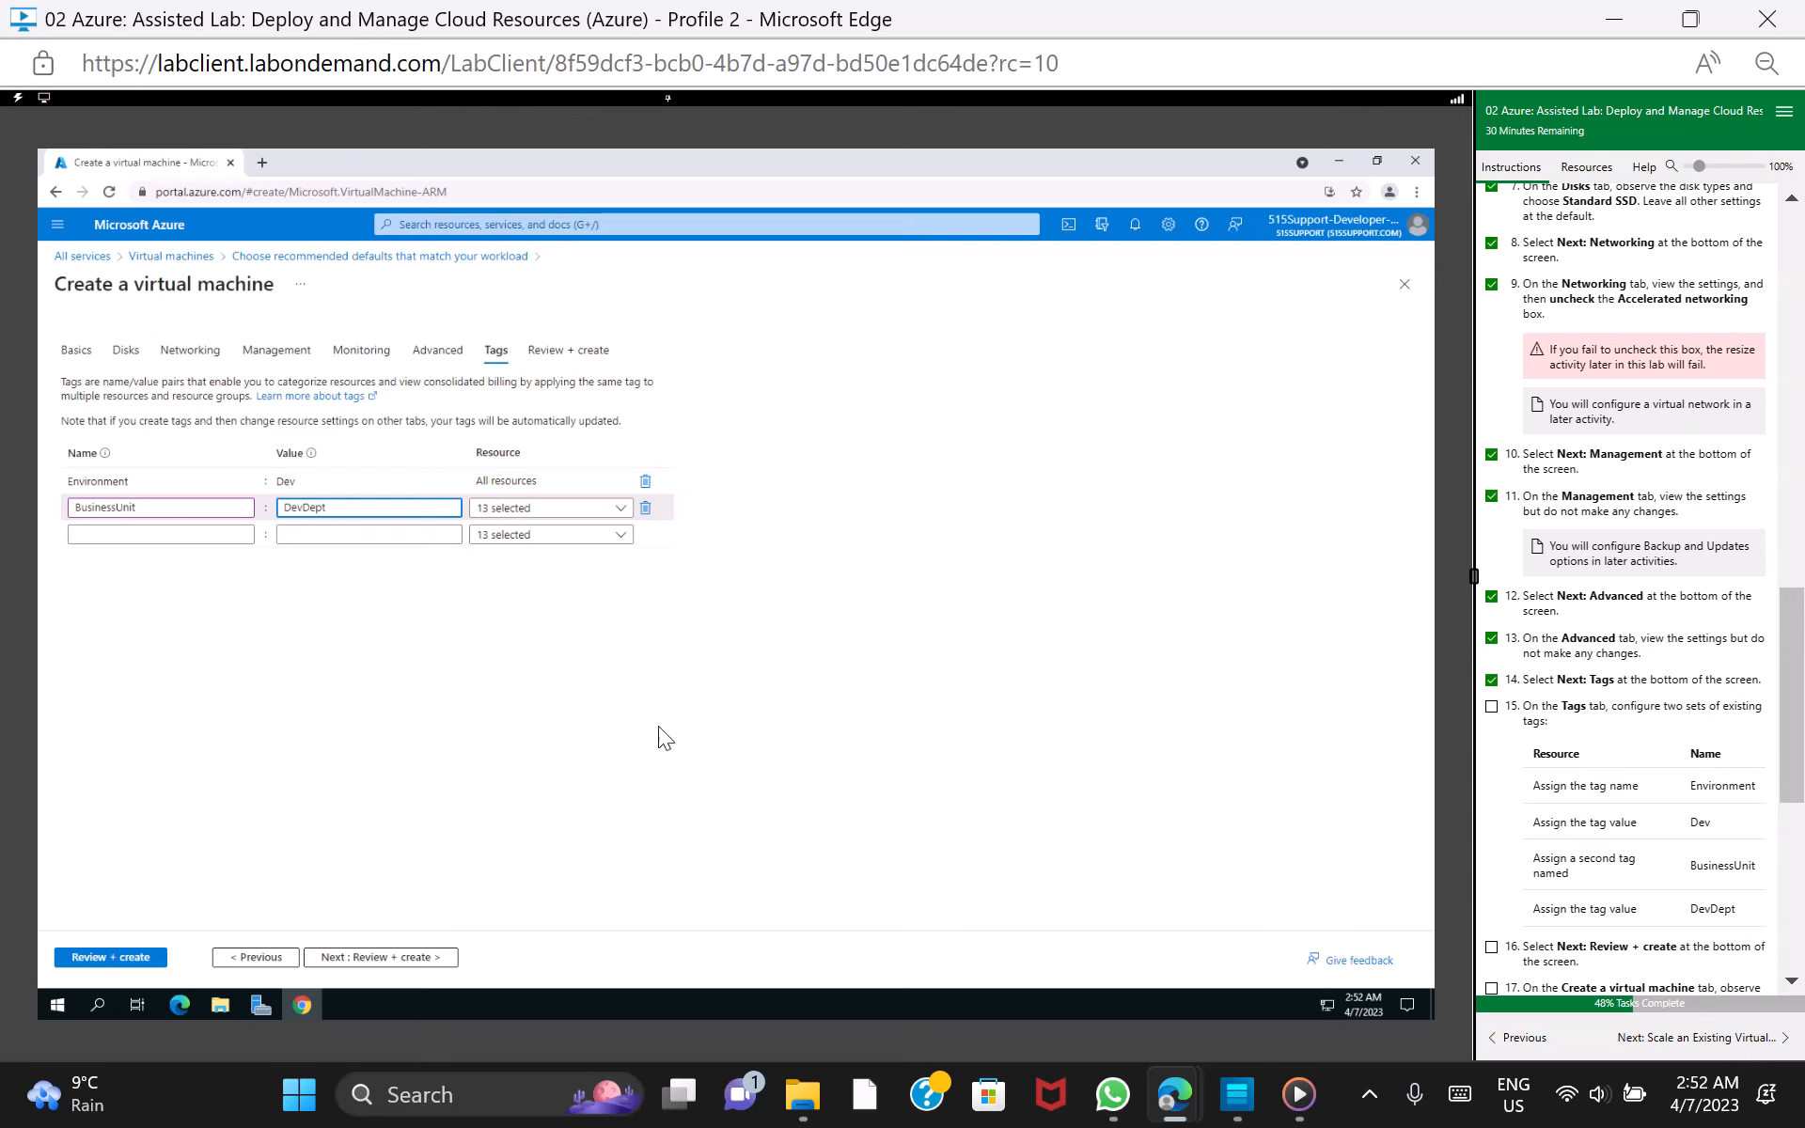
left_click(1491, 705)
Continue to the VM's Review + create stage and mark lab task 16 as done
scroll(1799, 827, "down", 2)
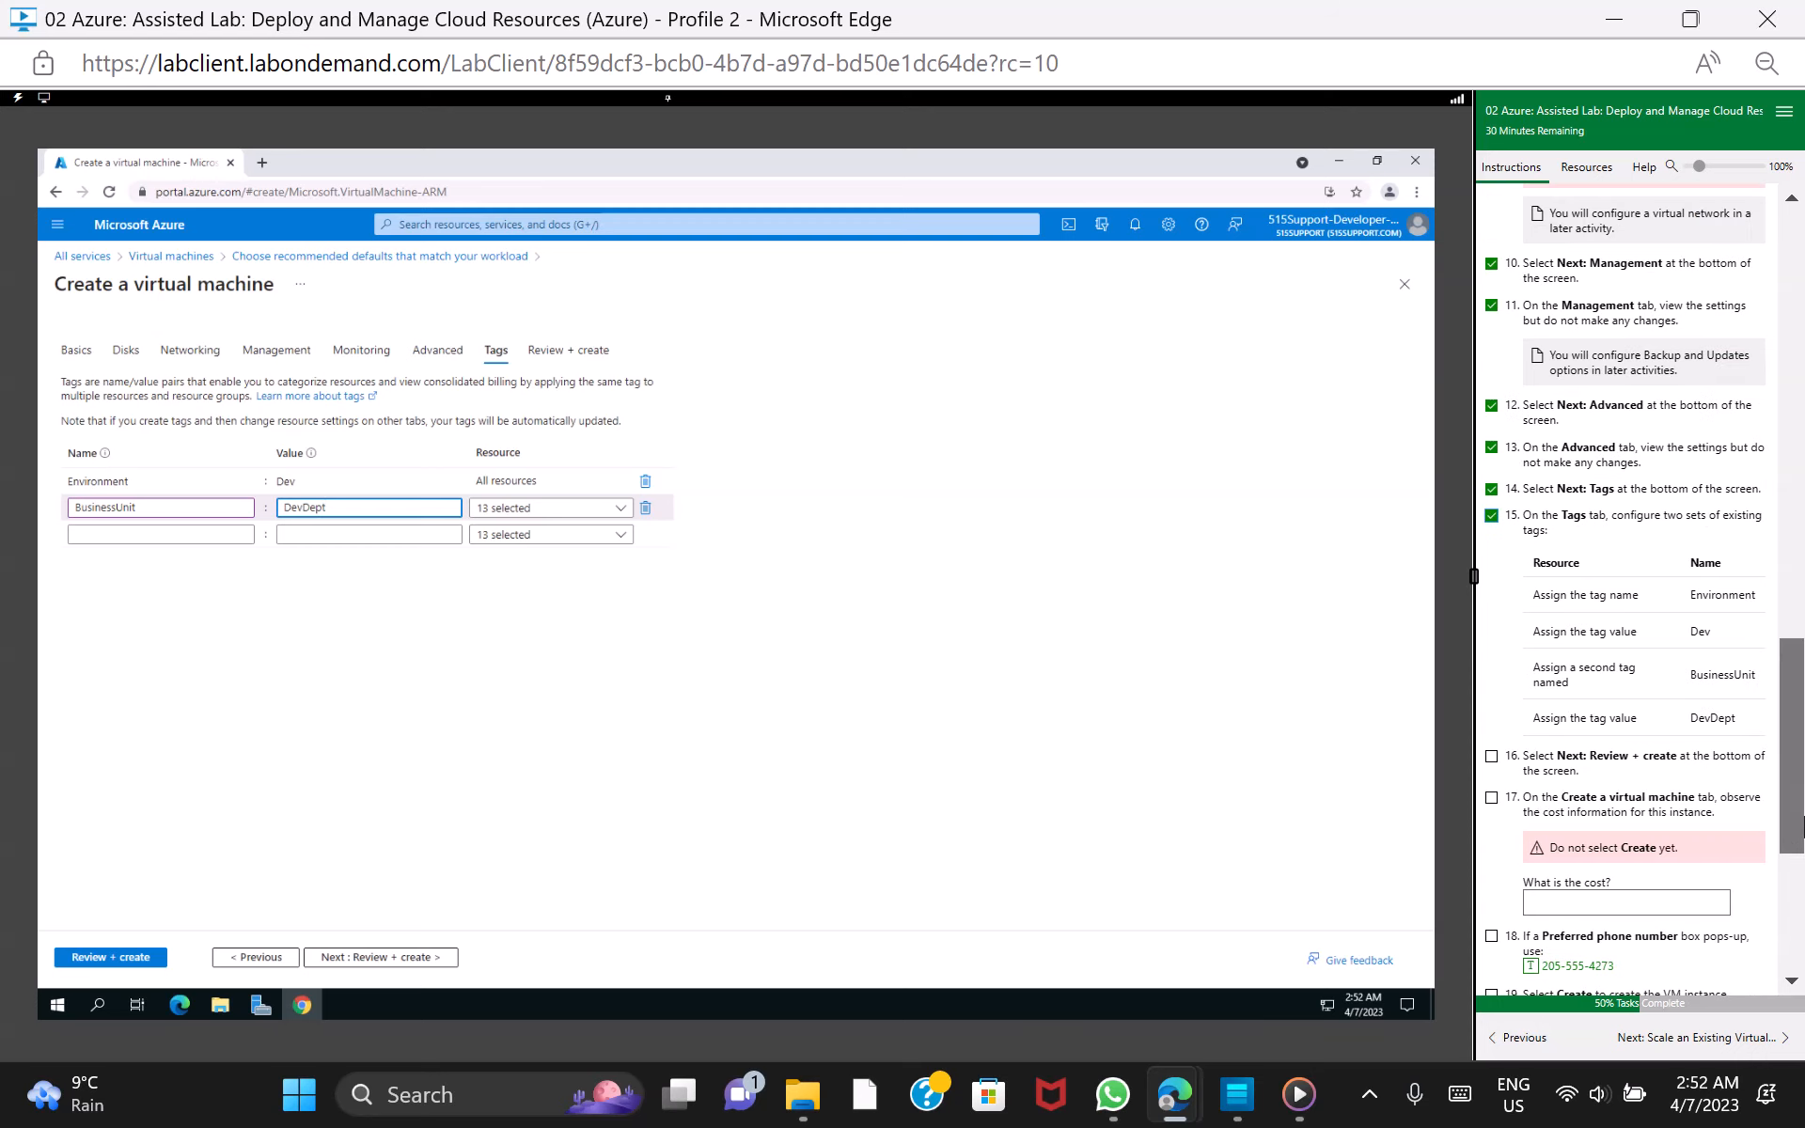
scroll(1800, 827, "down", 1)
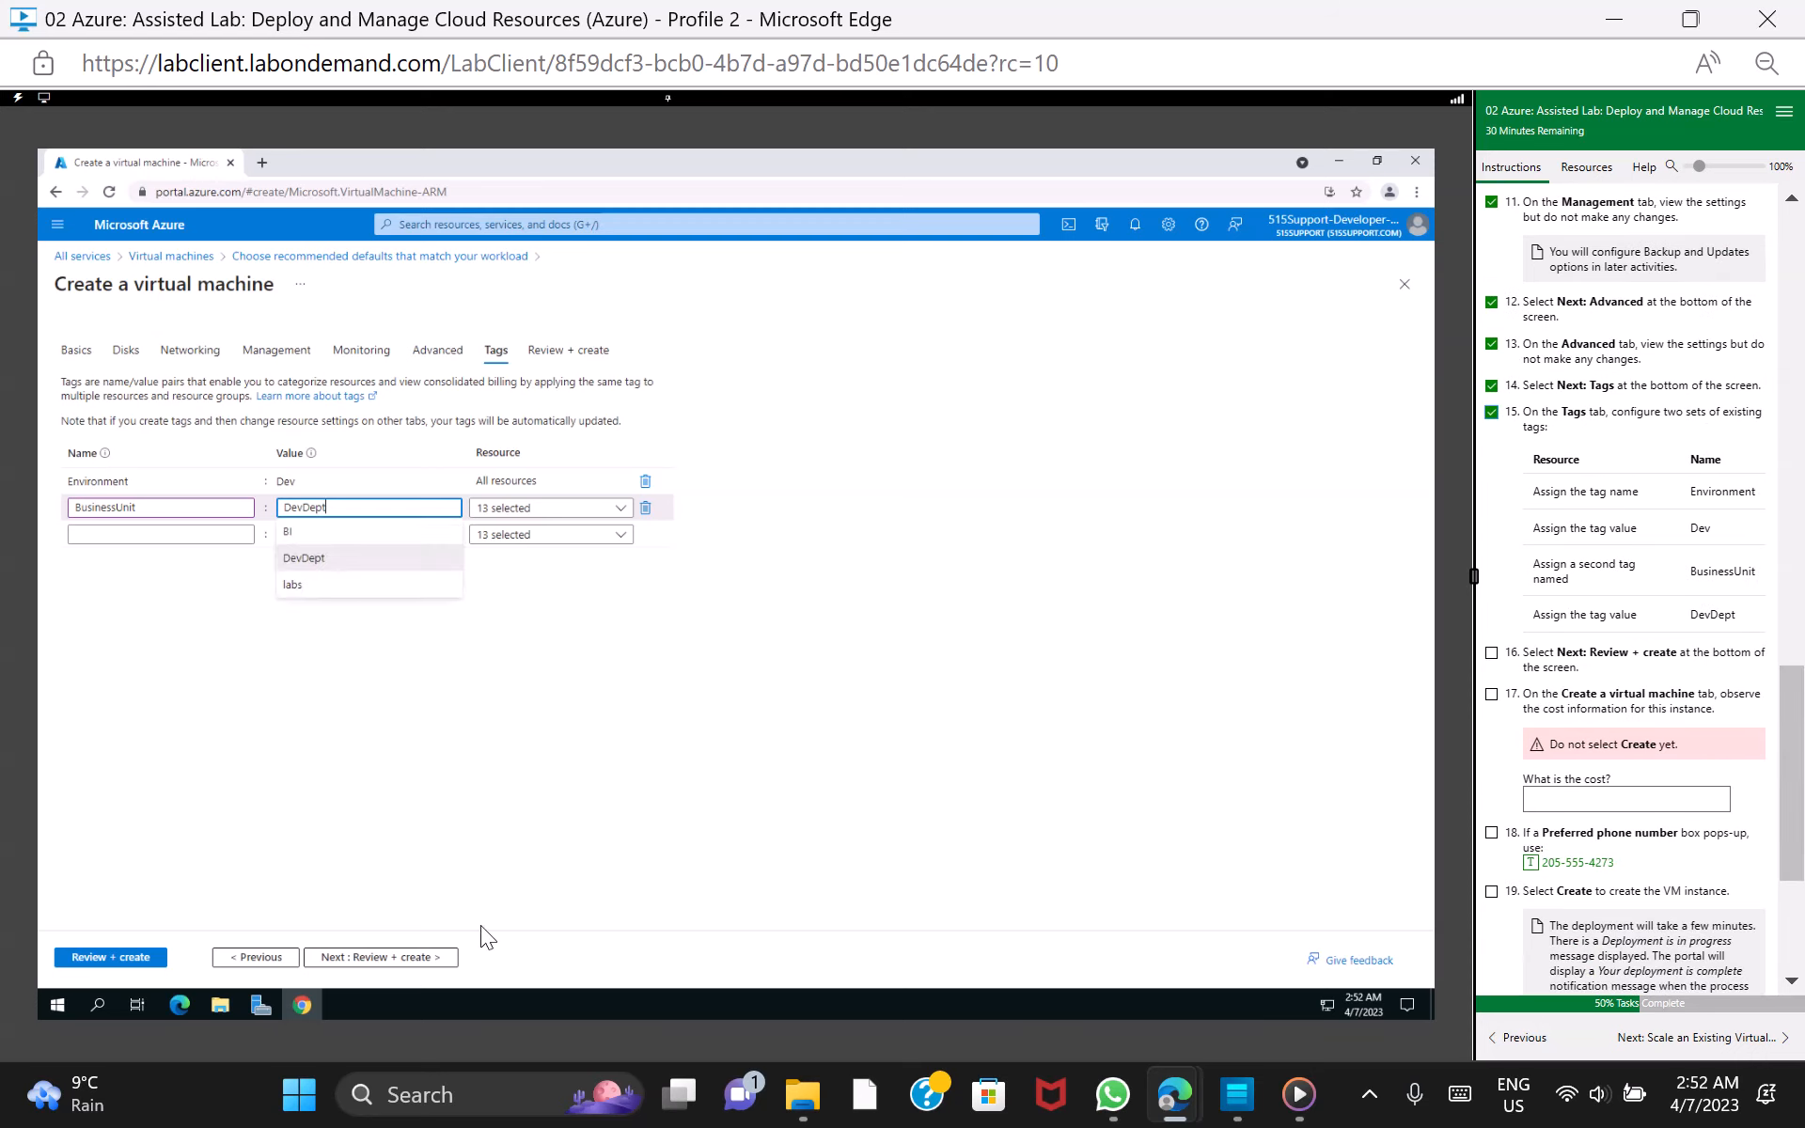
left_click(395, 959)
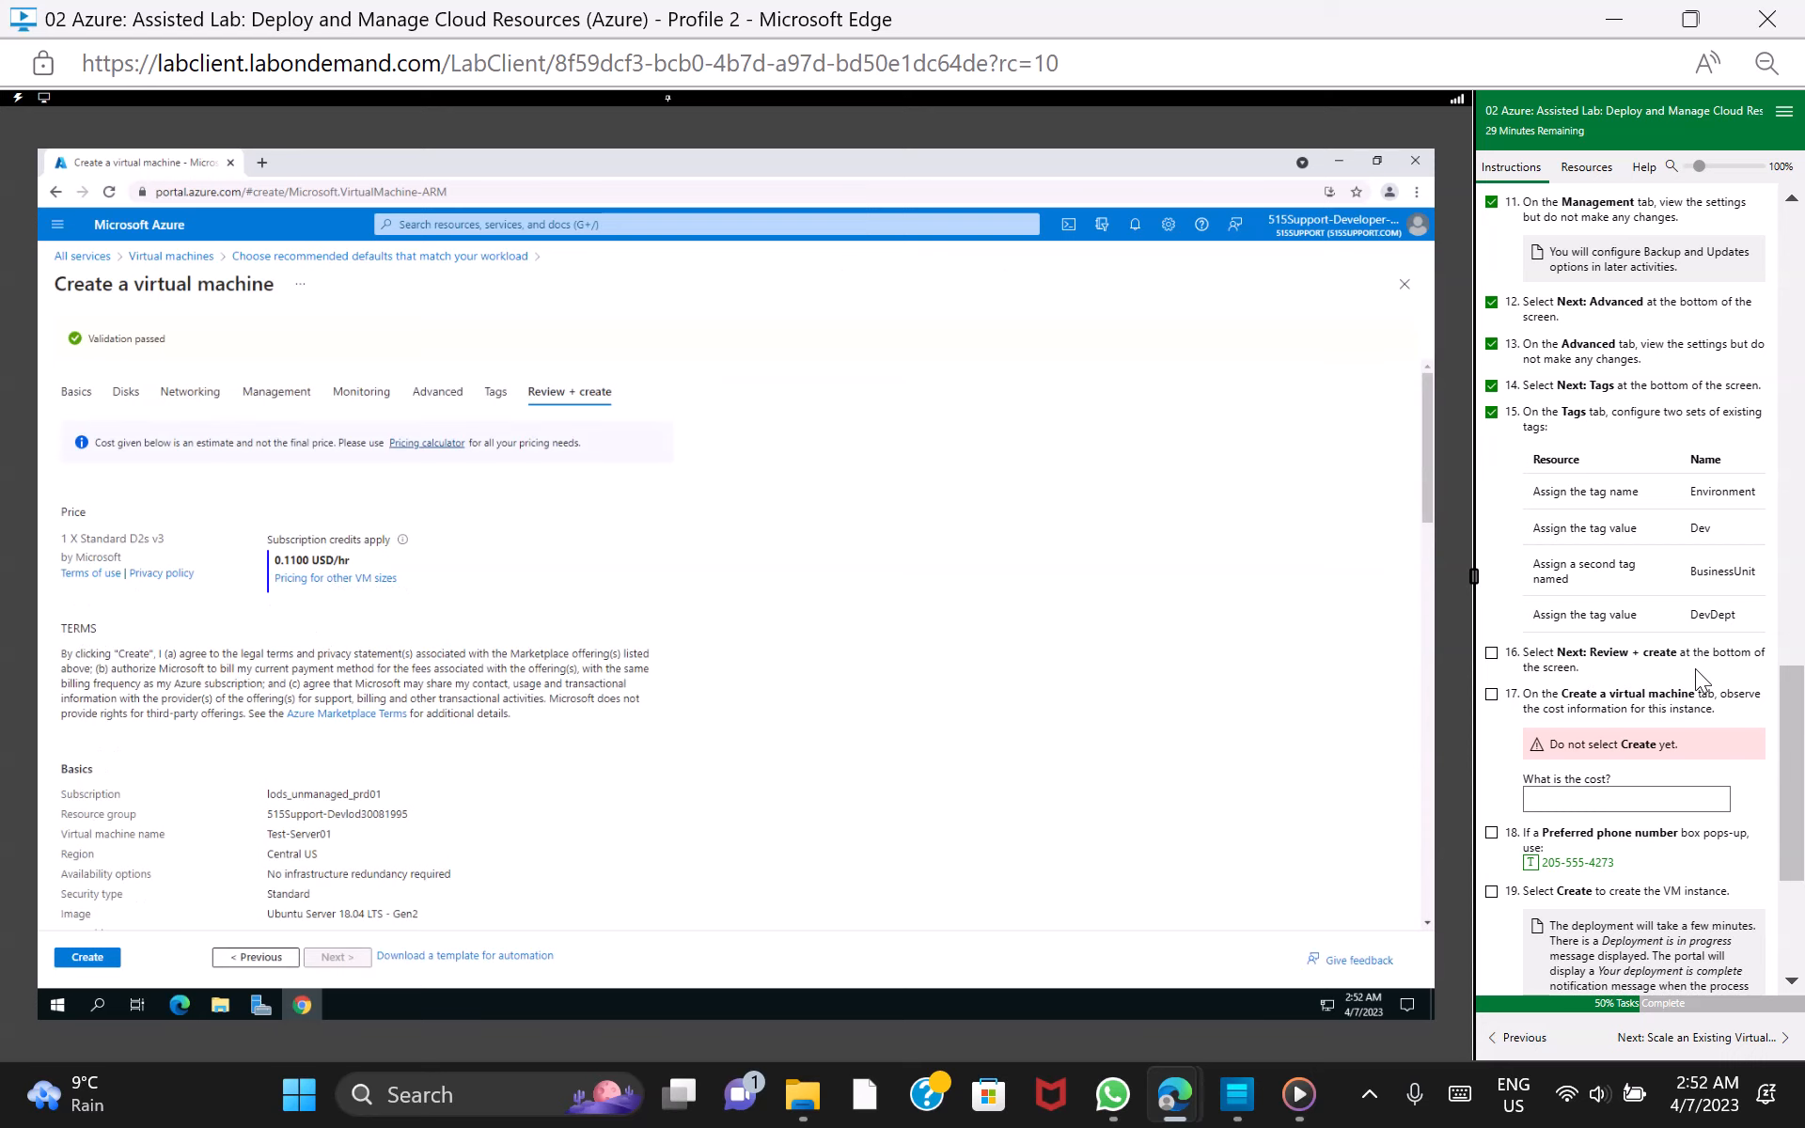
scroll(1739, 677, "down", 2)
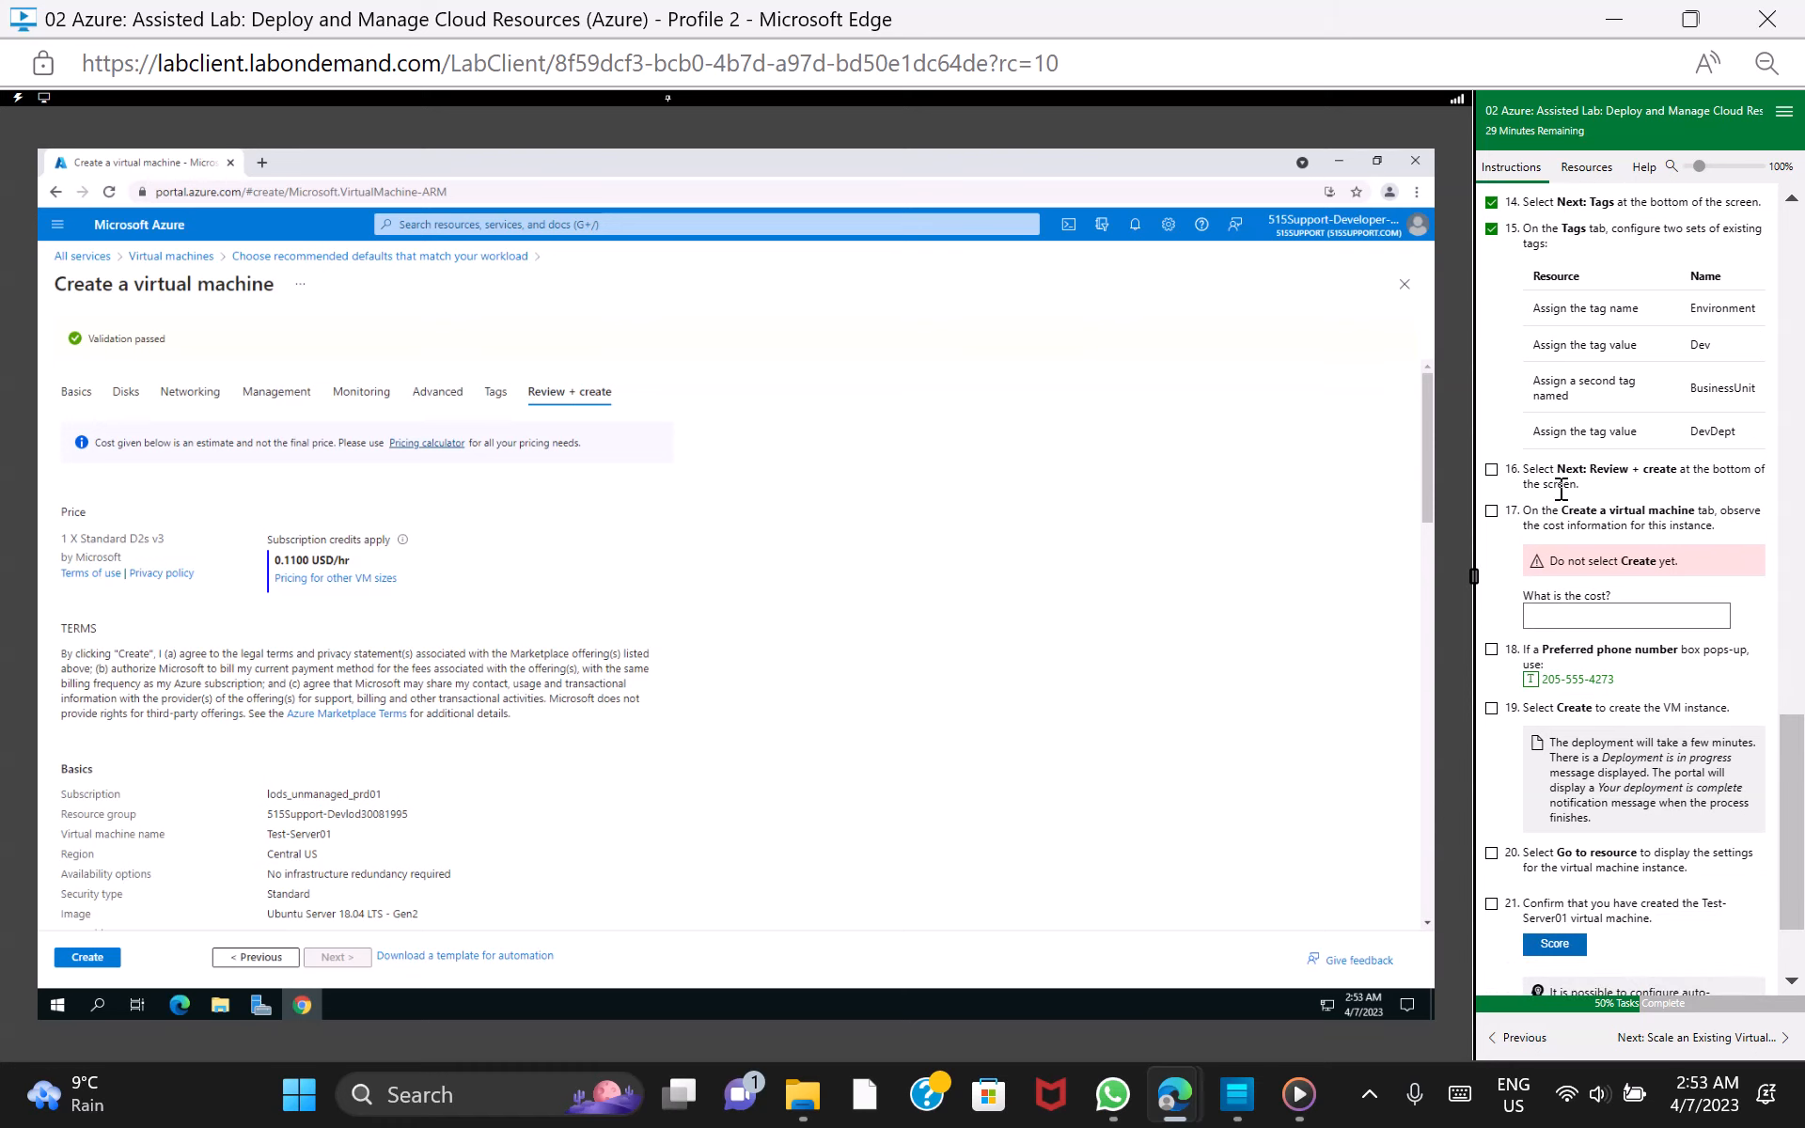
left_click(1494, 470)
Record 0.1100 as the instance's cost in the lab instructions, and mark lab tasks 17 and 18 as done
left_click(390, 558)
left_click(1638, 613)
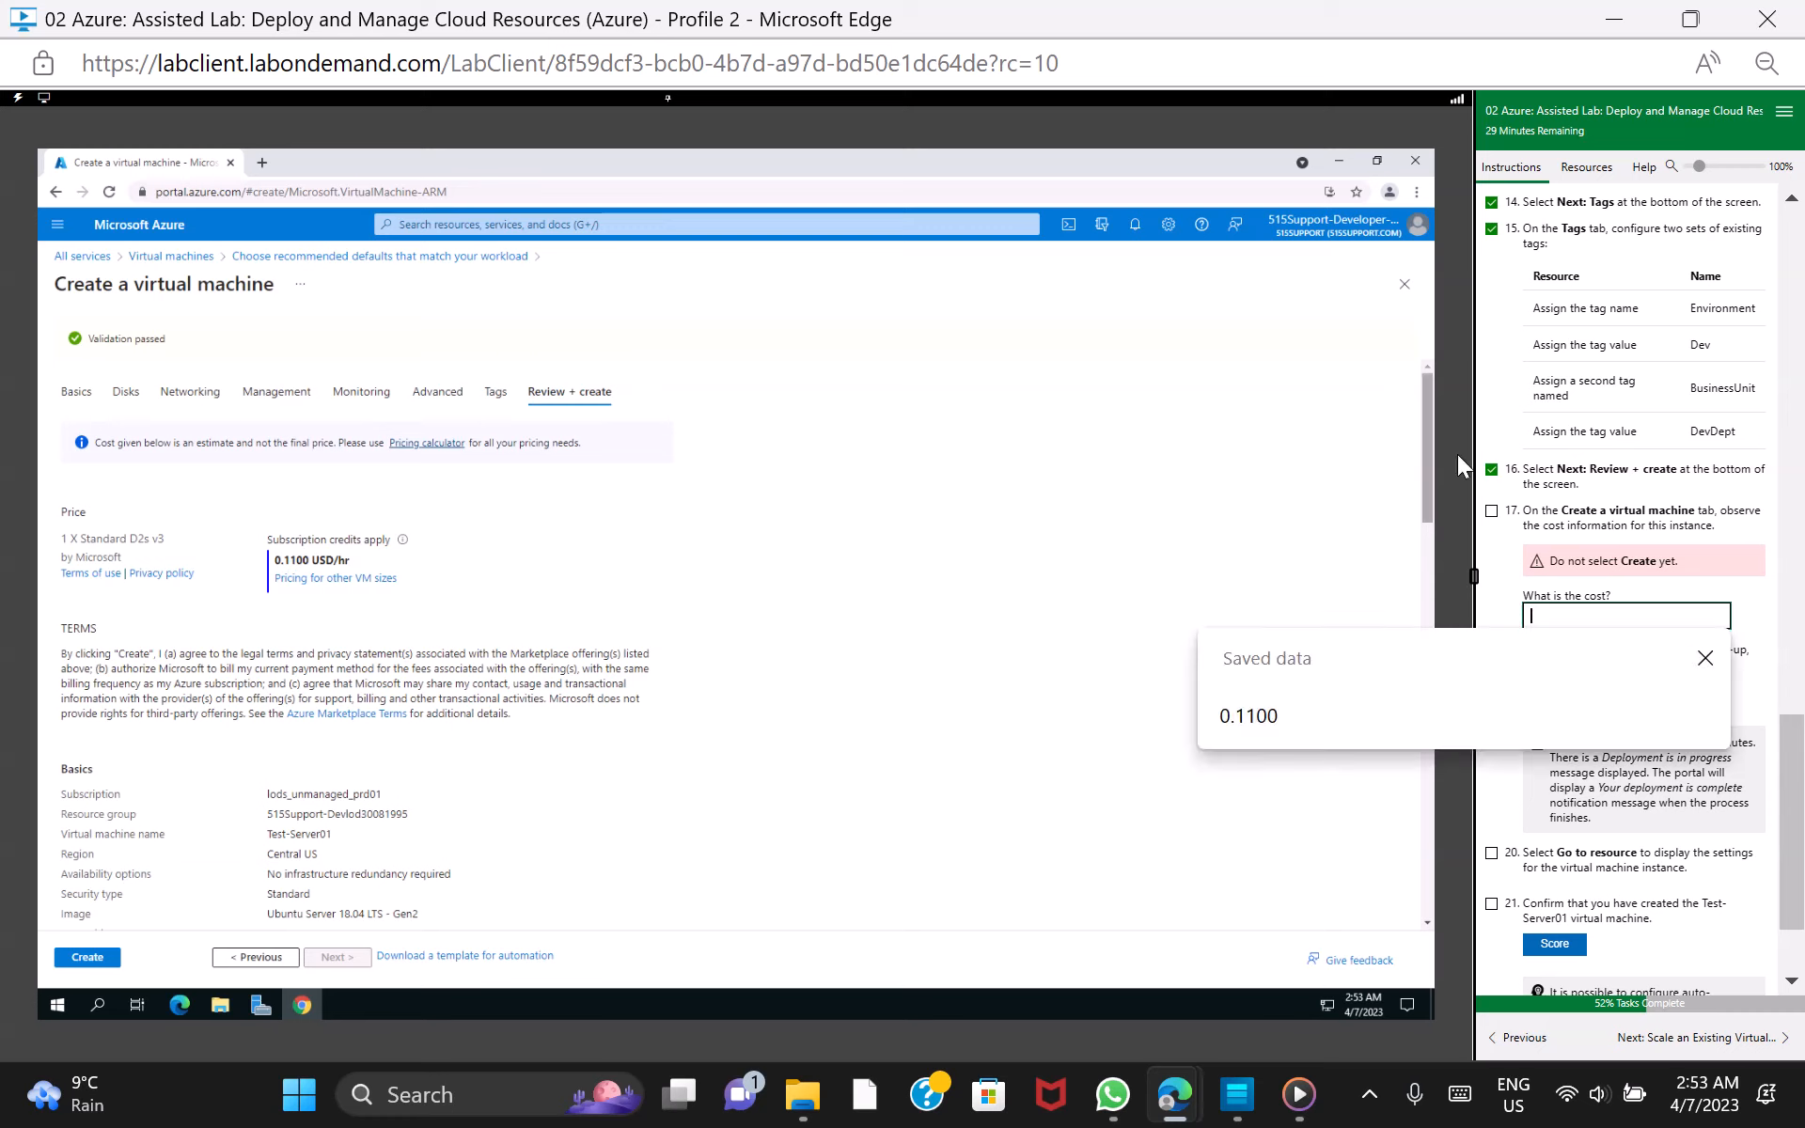
left_click(1265, 714)
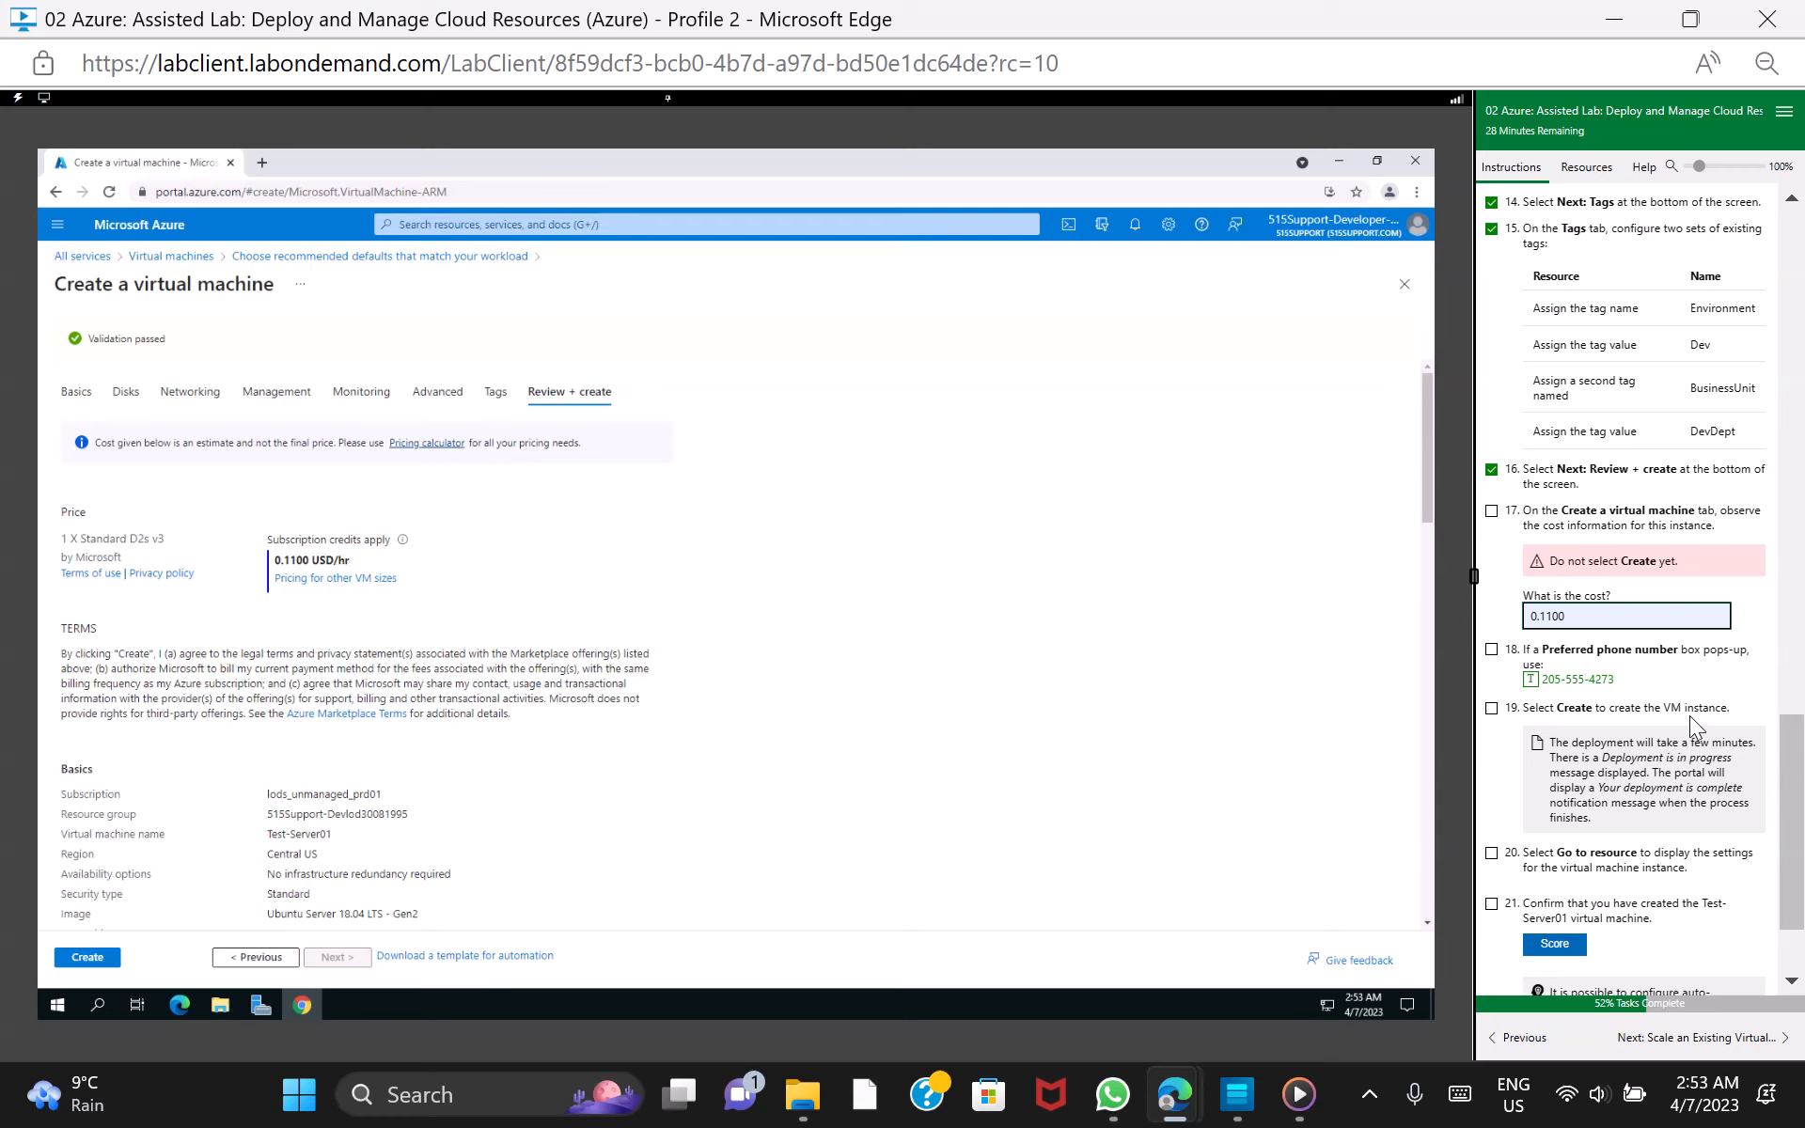
left_click(1492, 649)
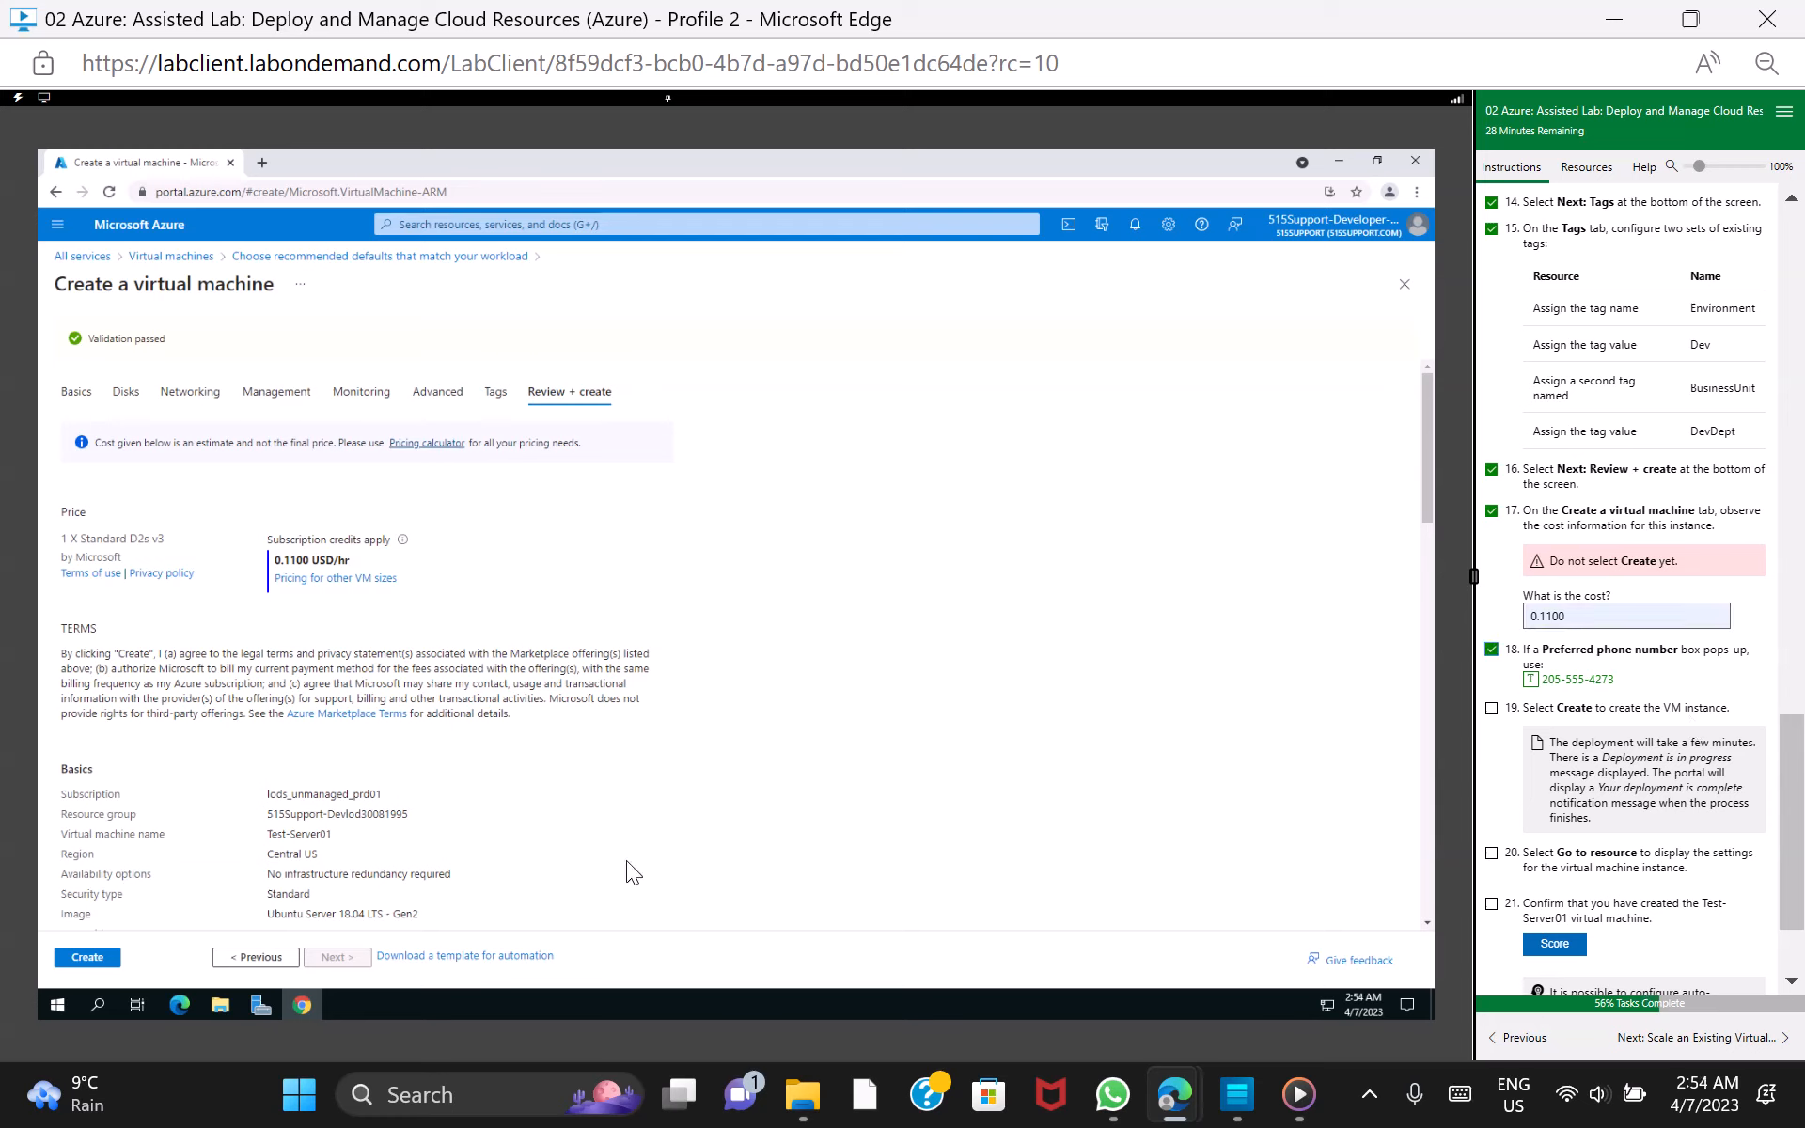
Create the Test-Server01 VM and go to the deployed resource, marking lab tasks 19, 20 and 21 as done
left_click(89, 957)
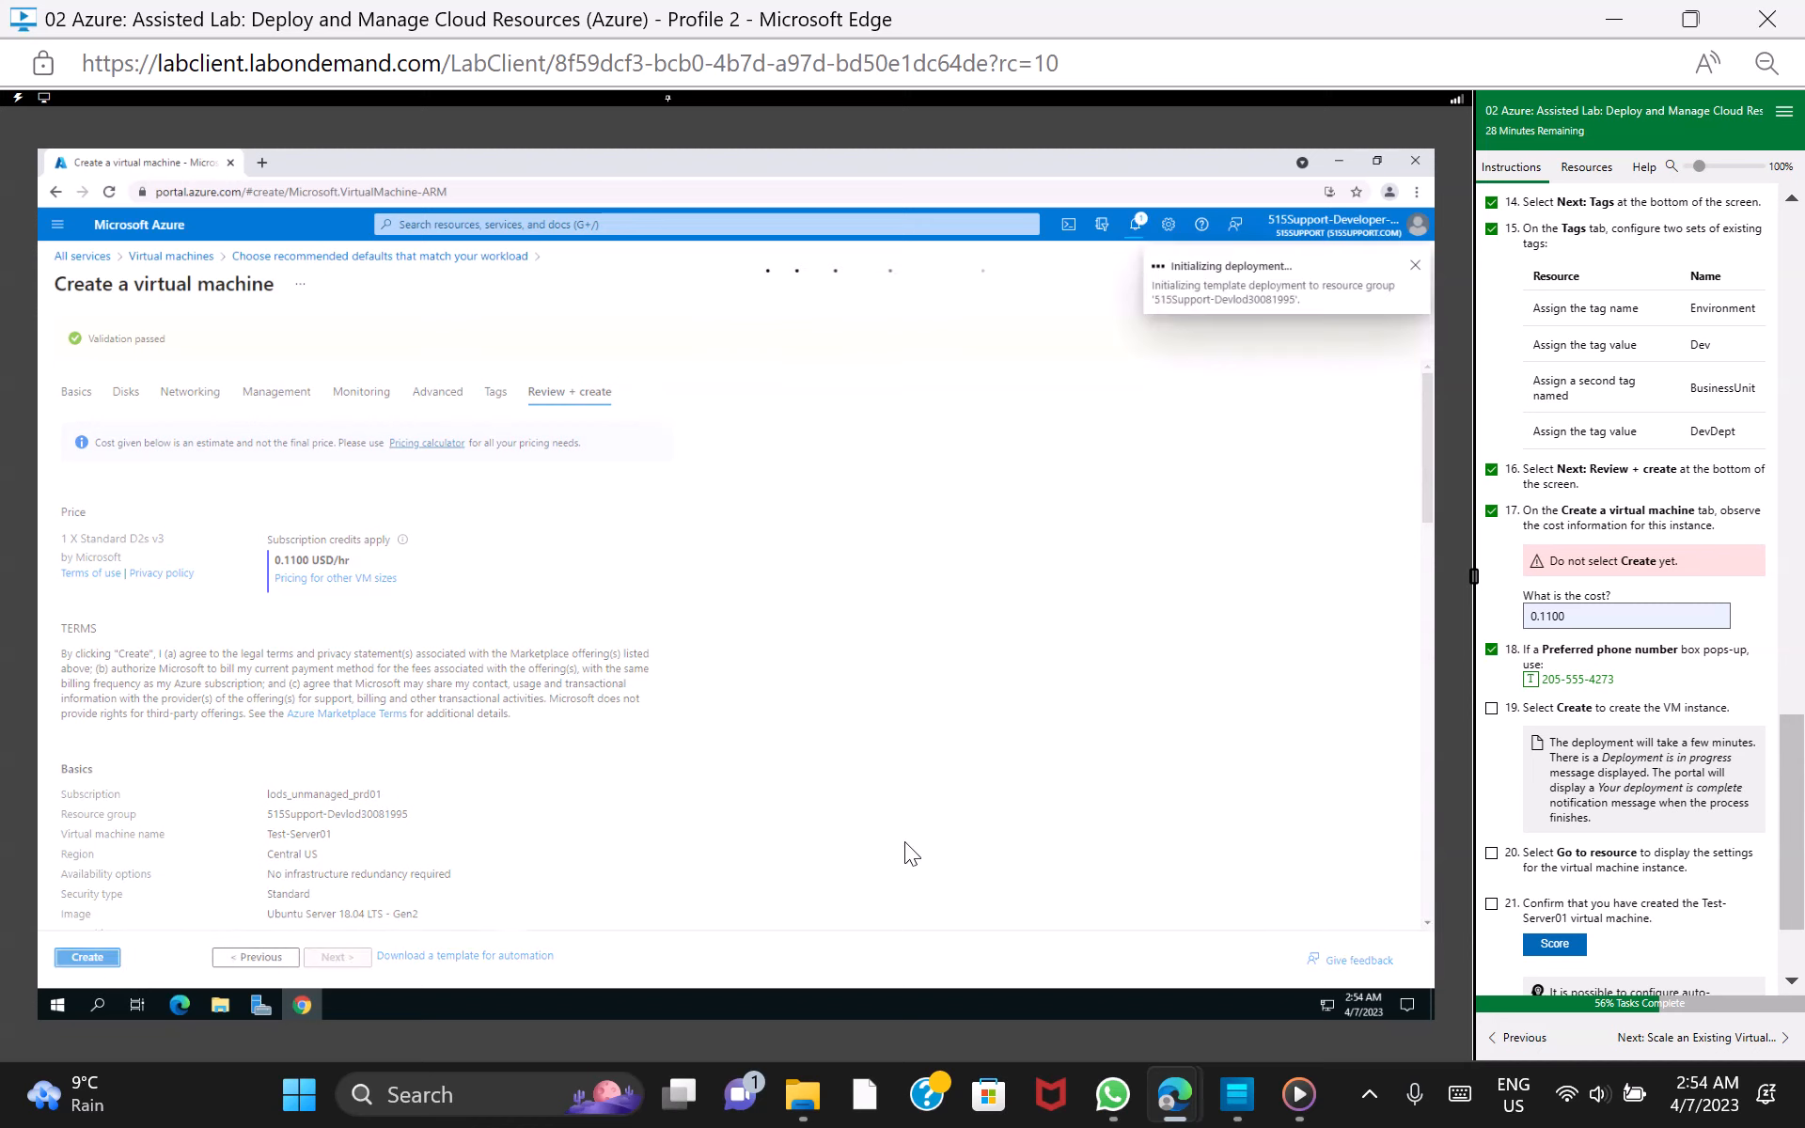
left_click(1491, 709)
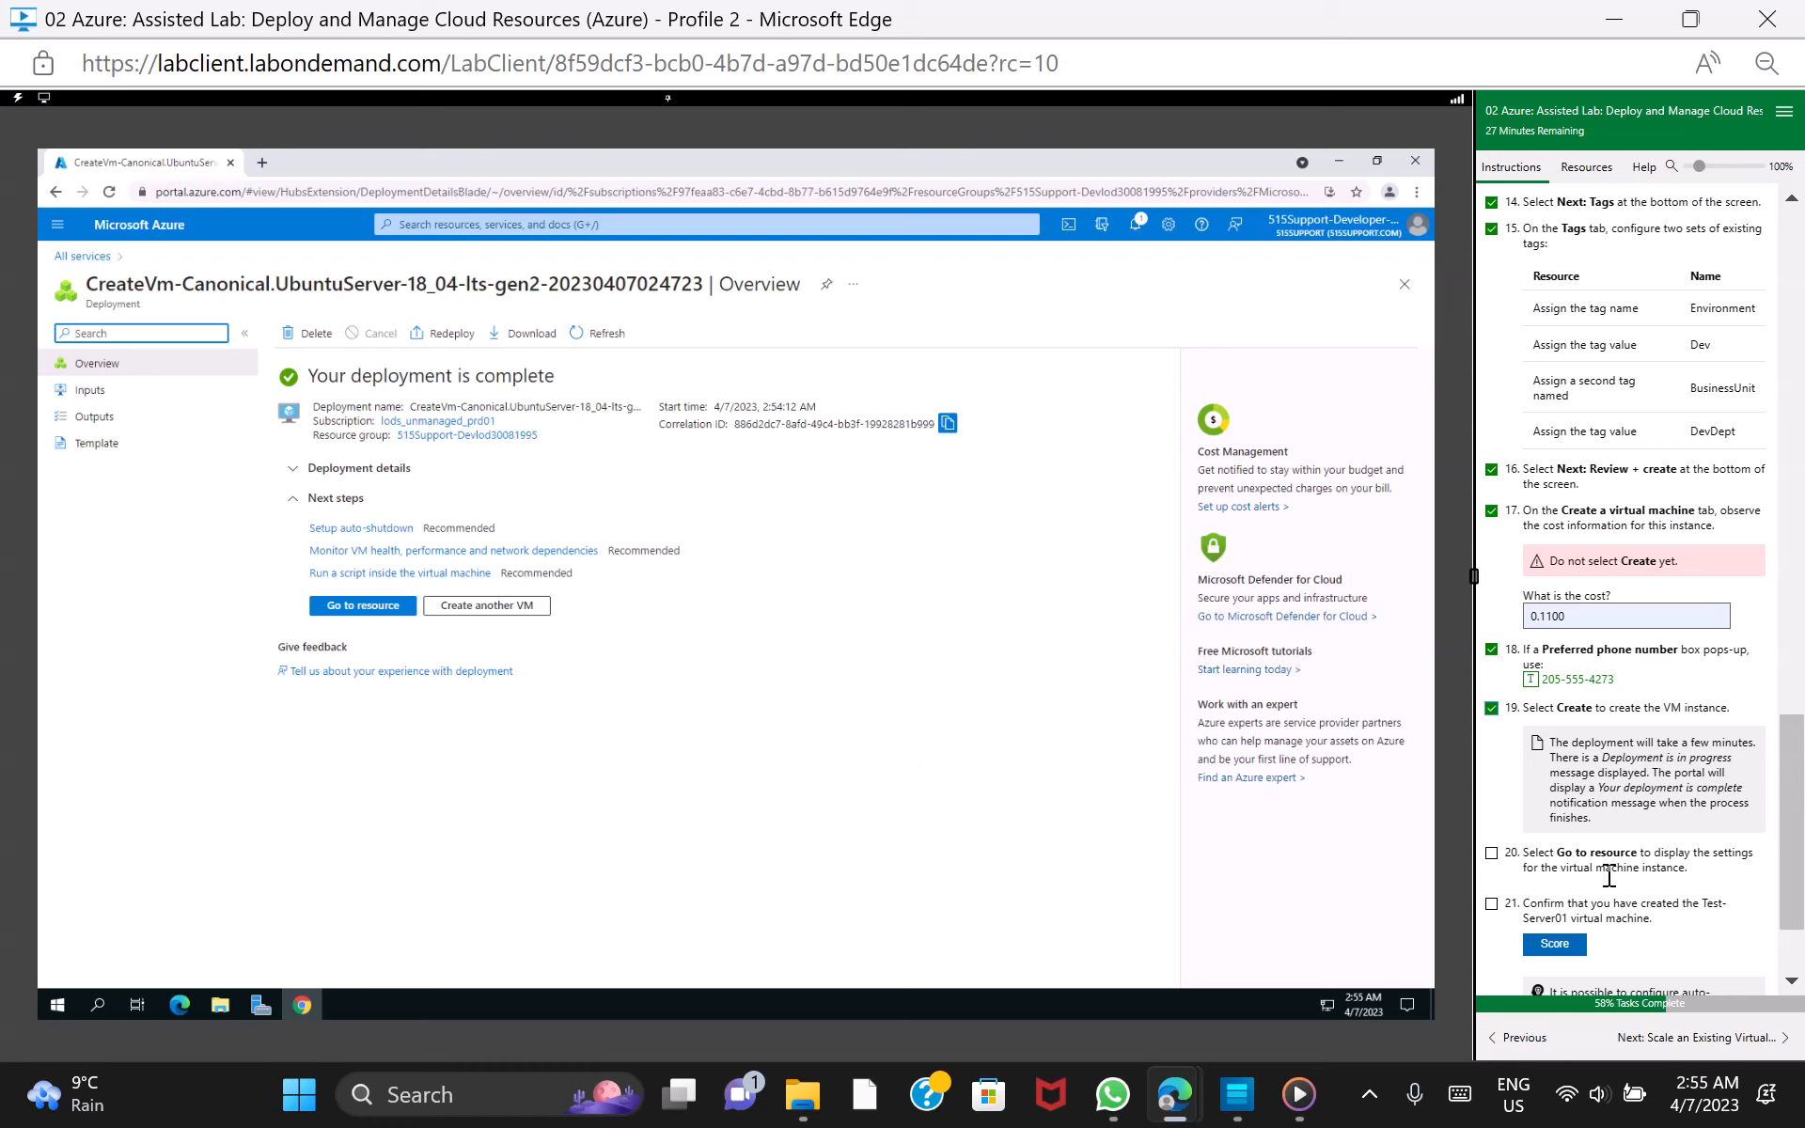
left_click_drag(1789, 884, 1789, 922)
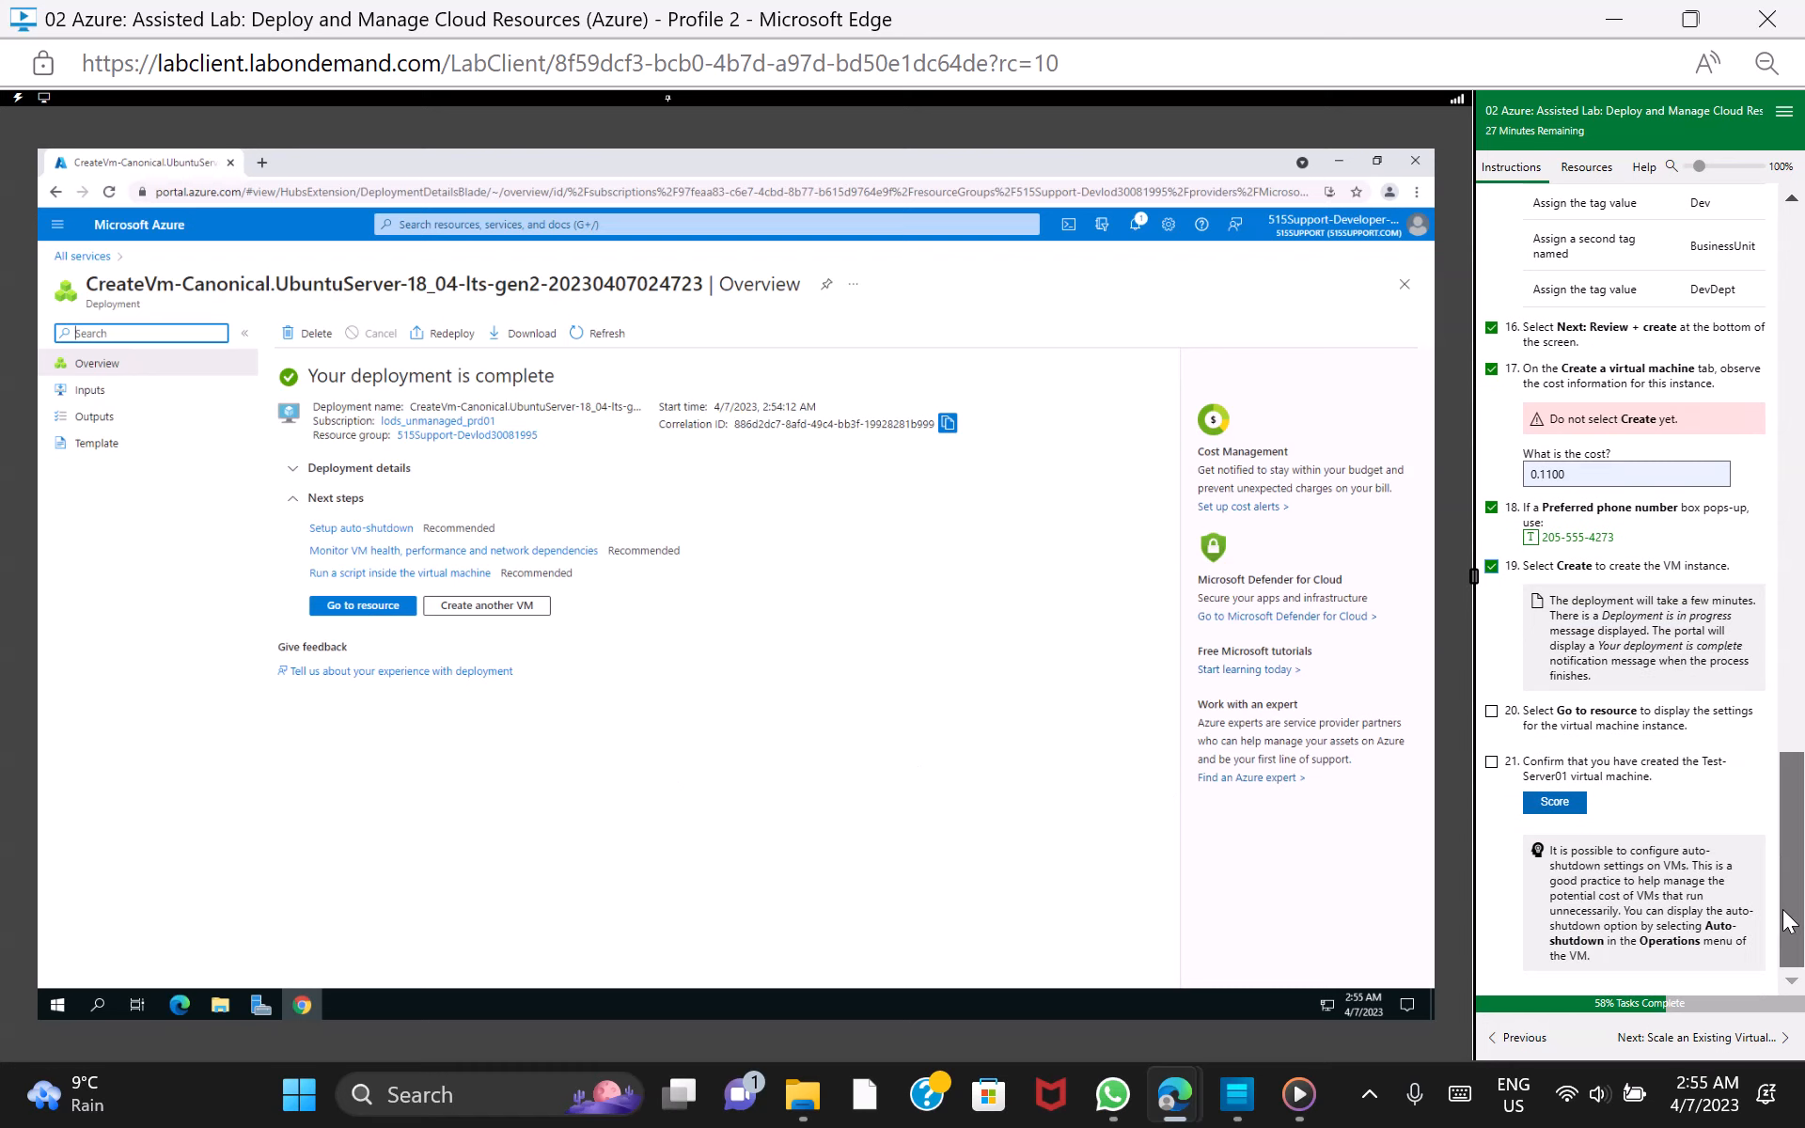
left_click(1492, 712)
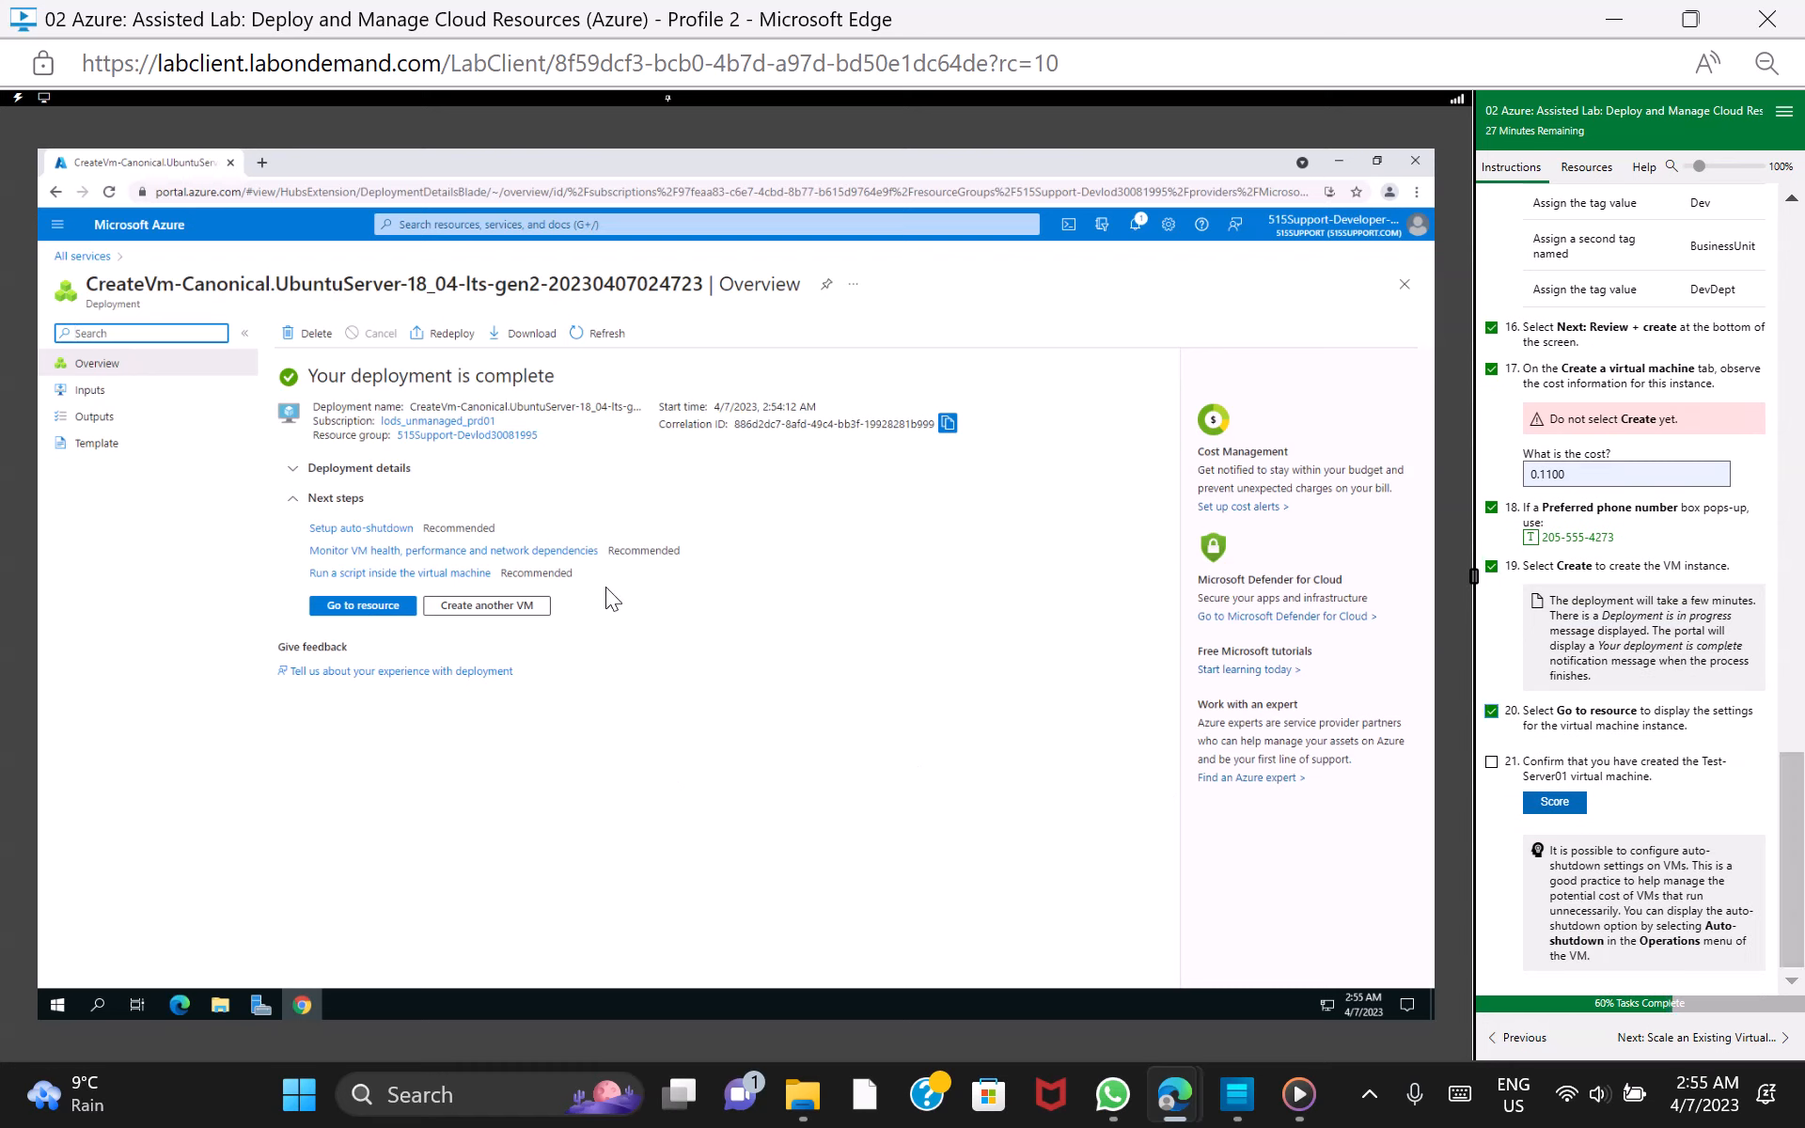
left_click(371, 607)
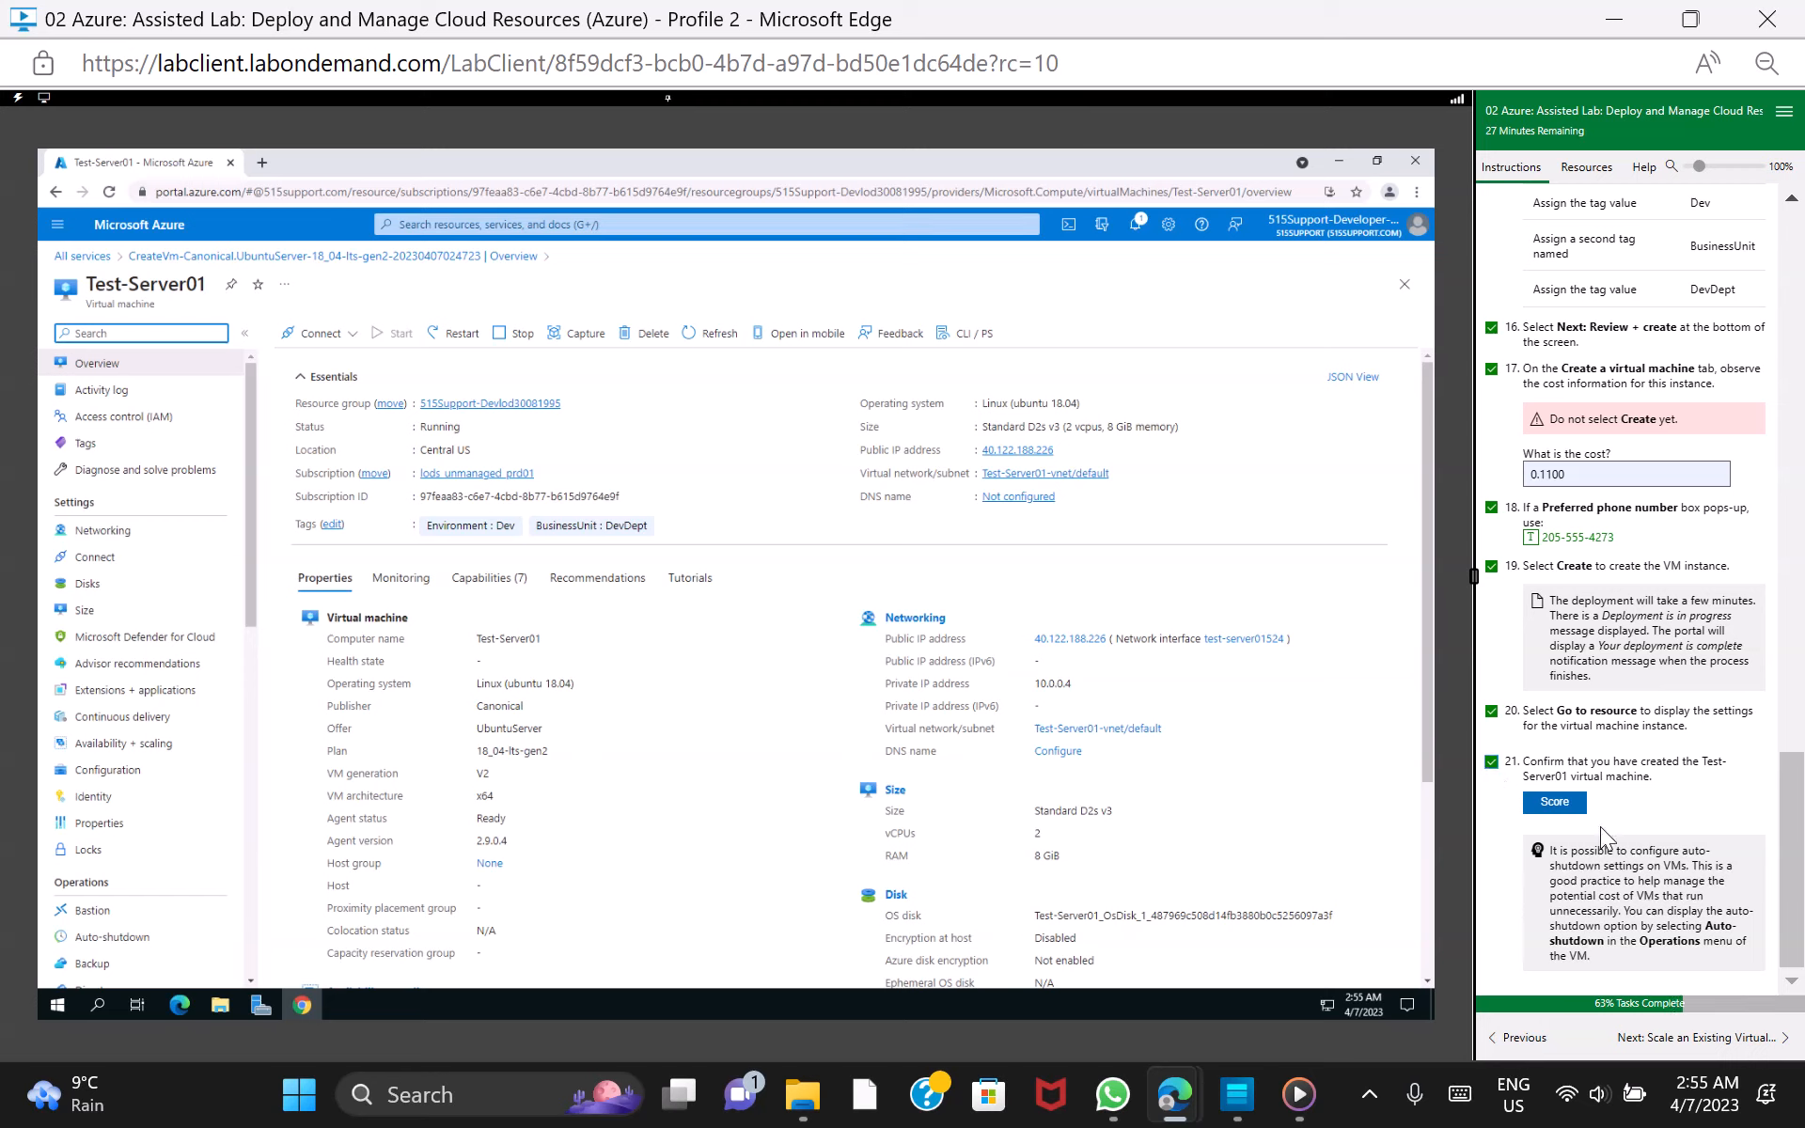
Score the Test-Server01 creation task and continue to the lab section on scaling an existing virtual machine instance
left_click(1565, 805)
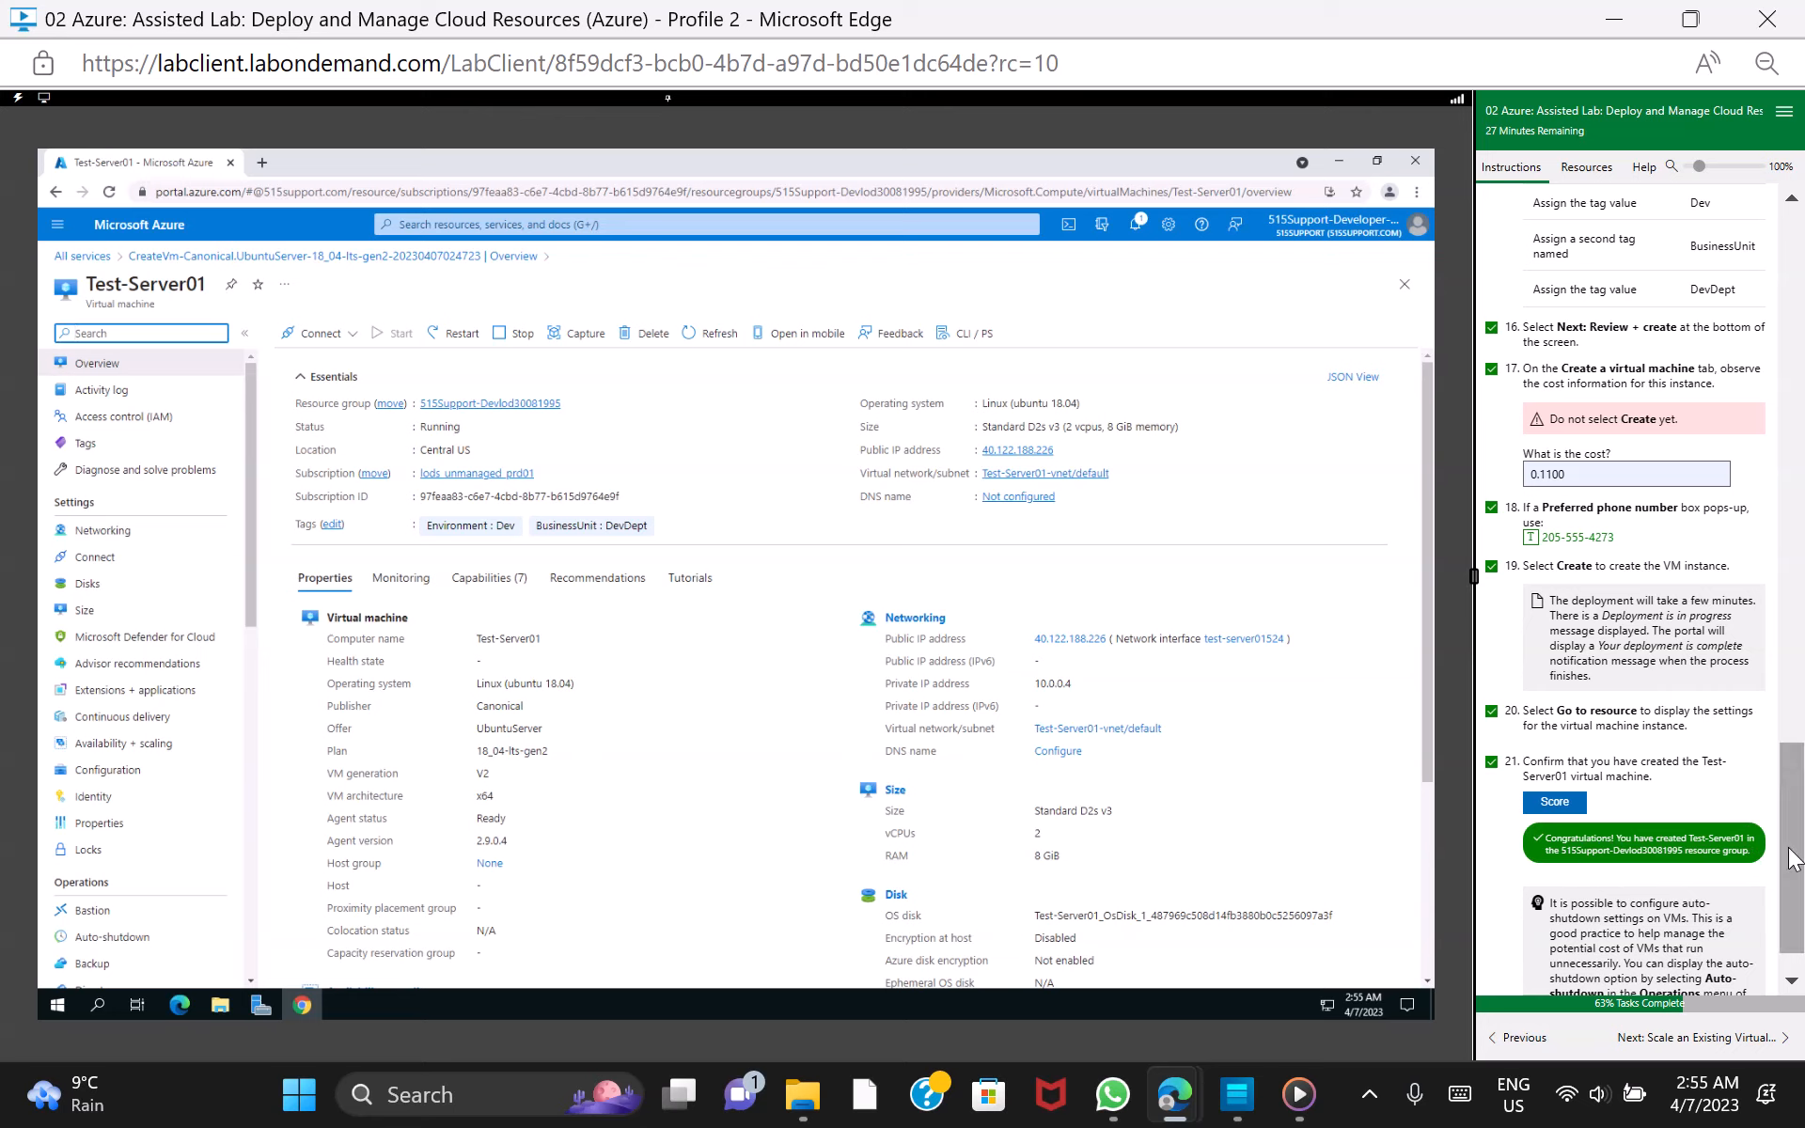
scroll(1800, 908, "down", 1)
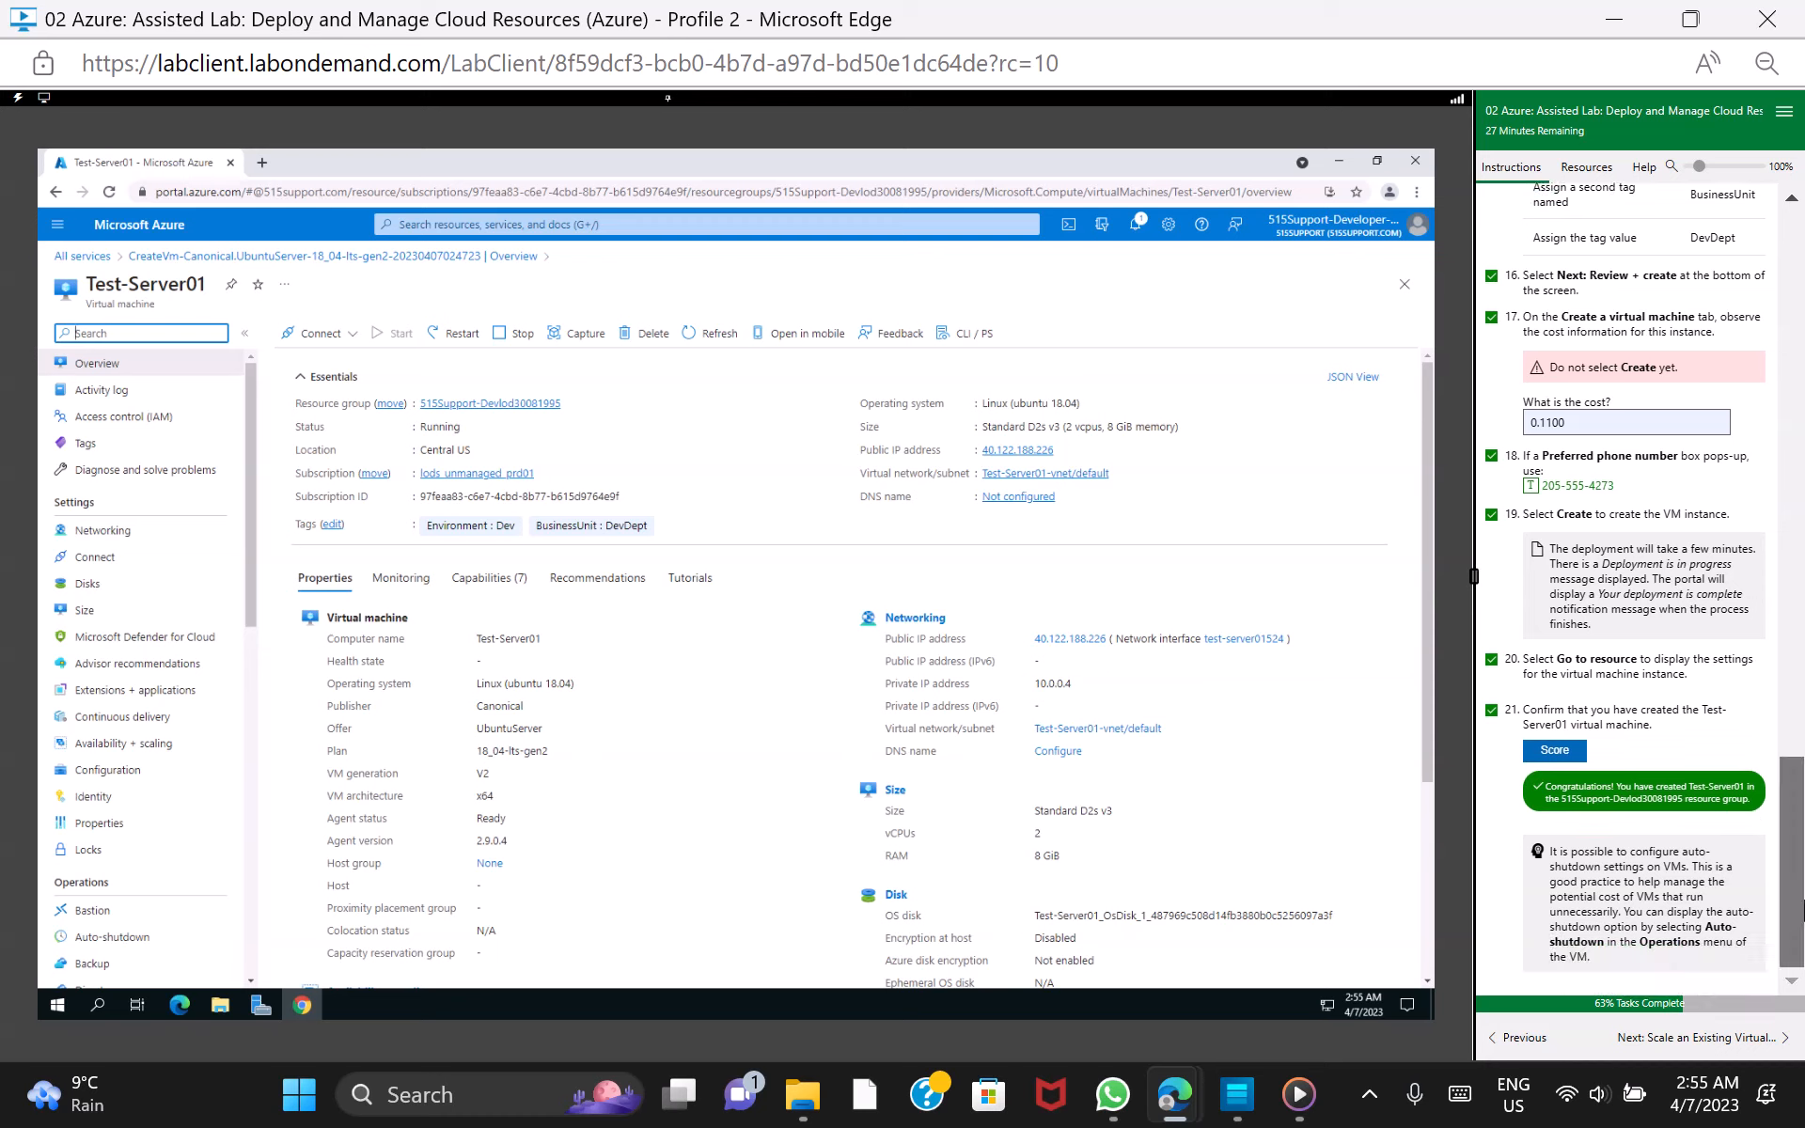
left_click(1744, 1040)
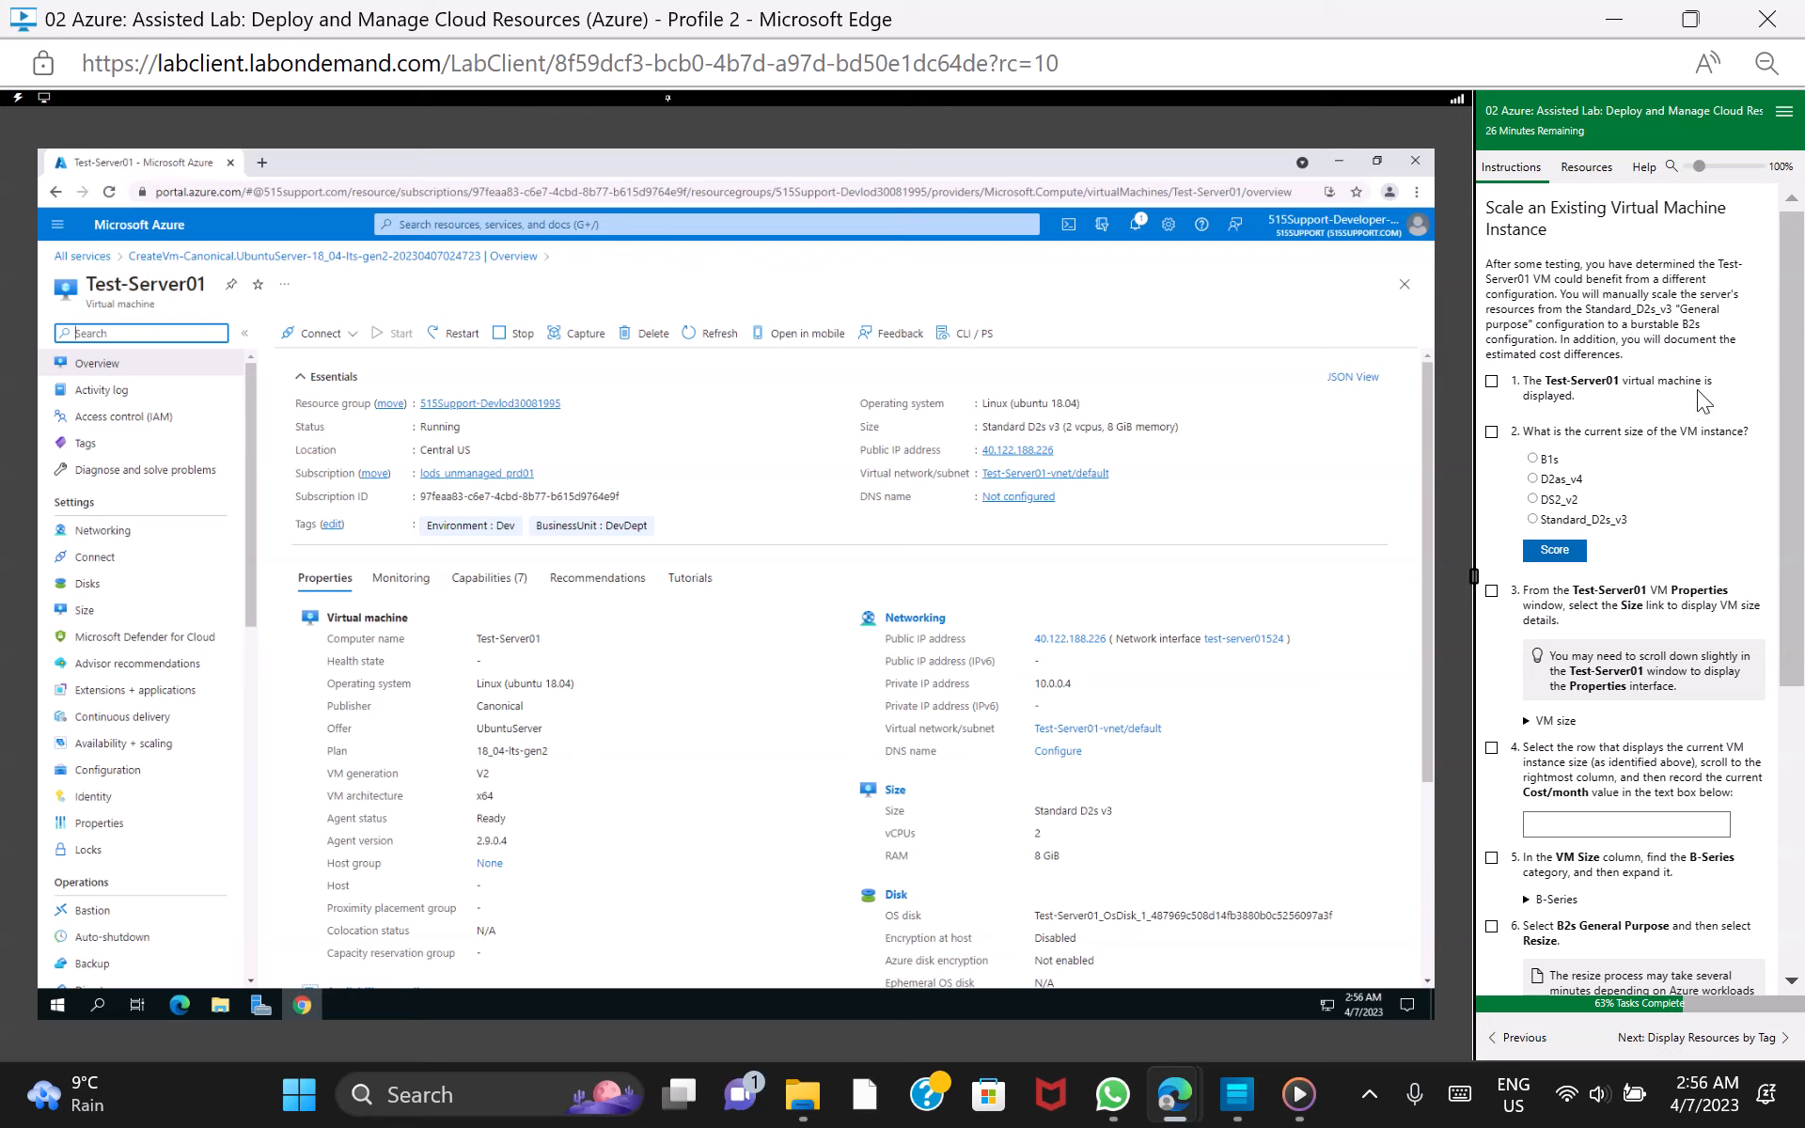
Answer the current VM size question with Standard_D2s_v3 and score it, marking lab tasks 1 and 2 as done
left_click(1490, 382)
left_click(1534, 519)
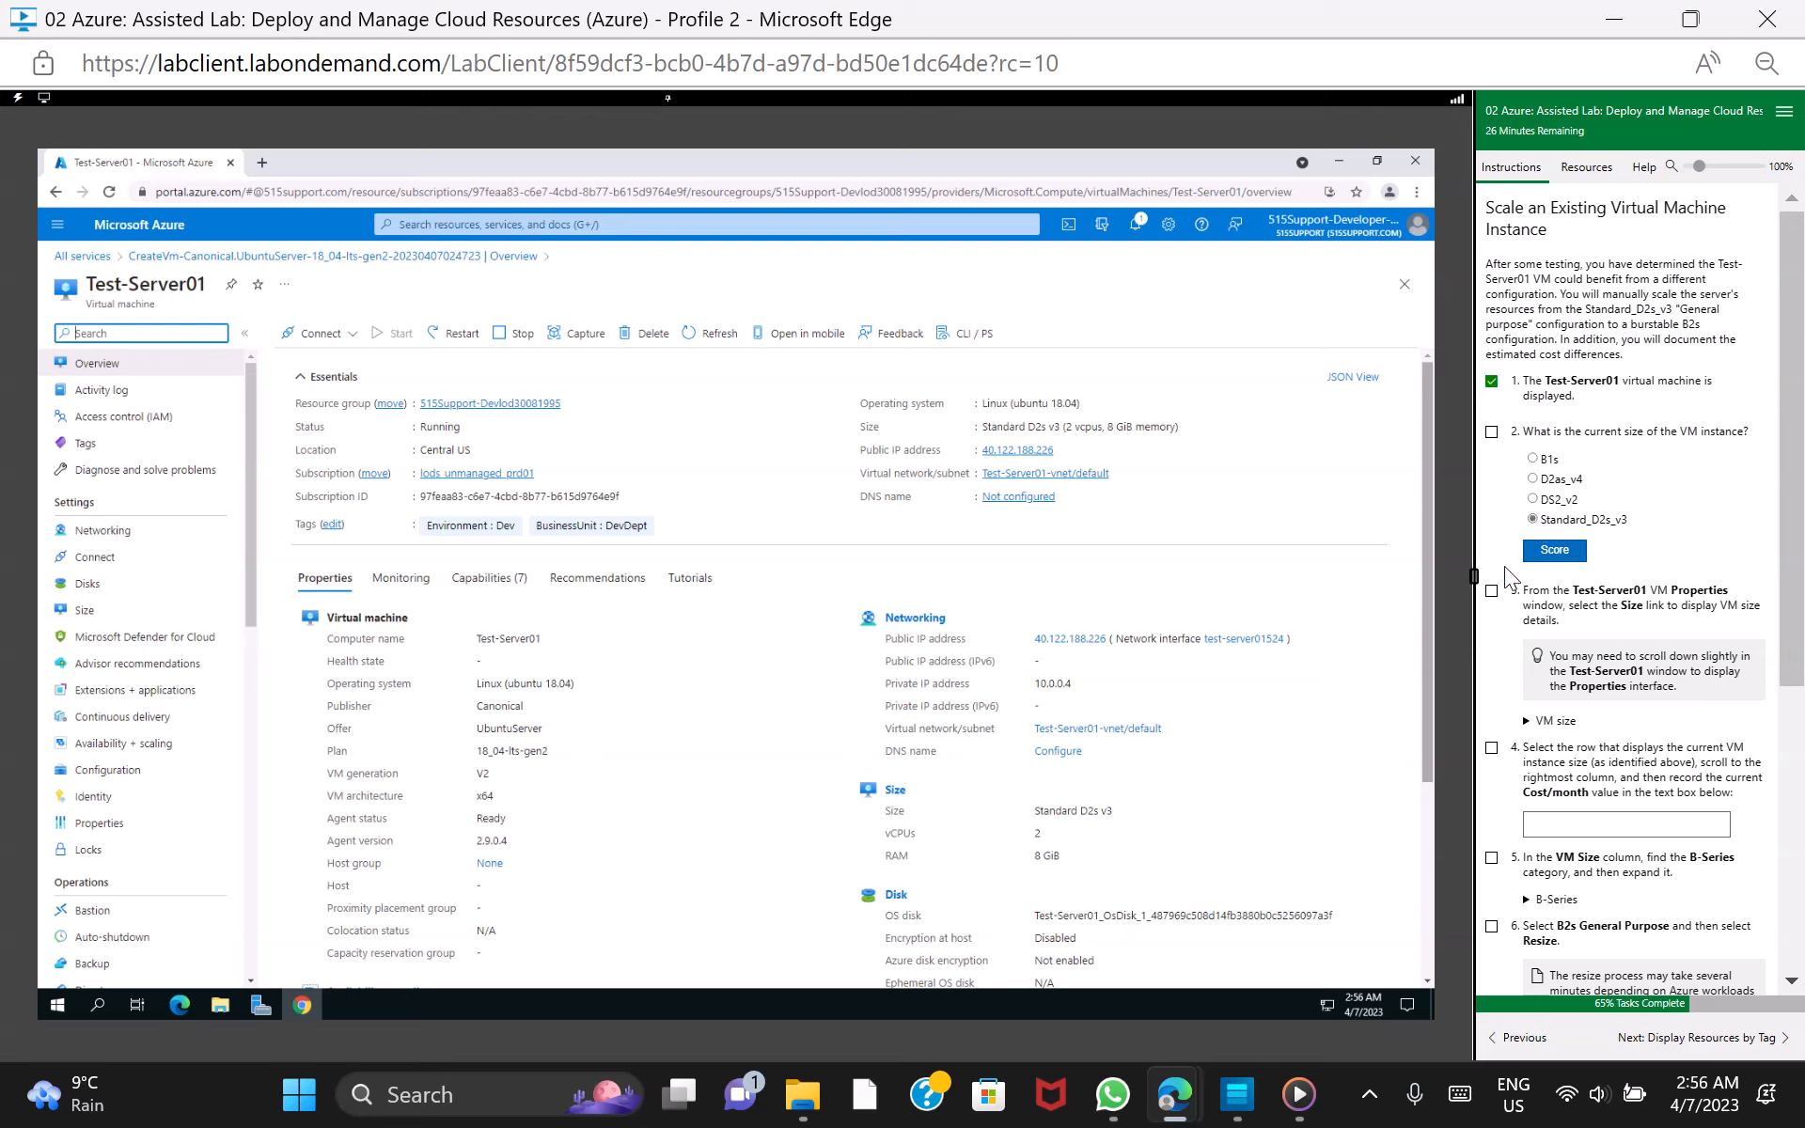
left_click(1492, 433)
left_click(1577, 555)
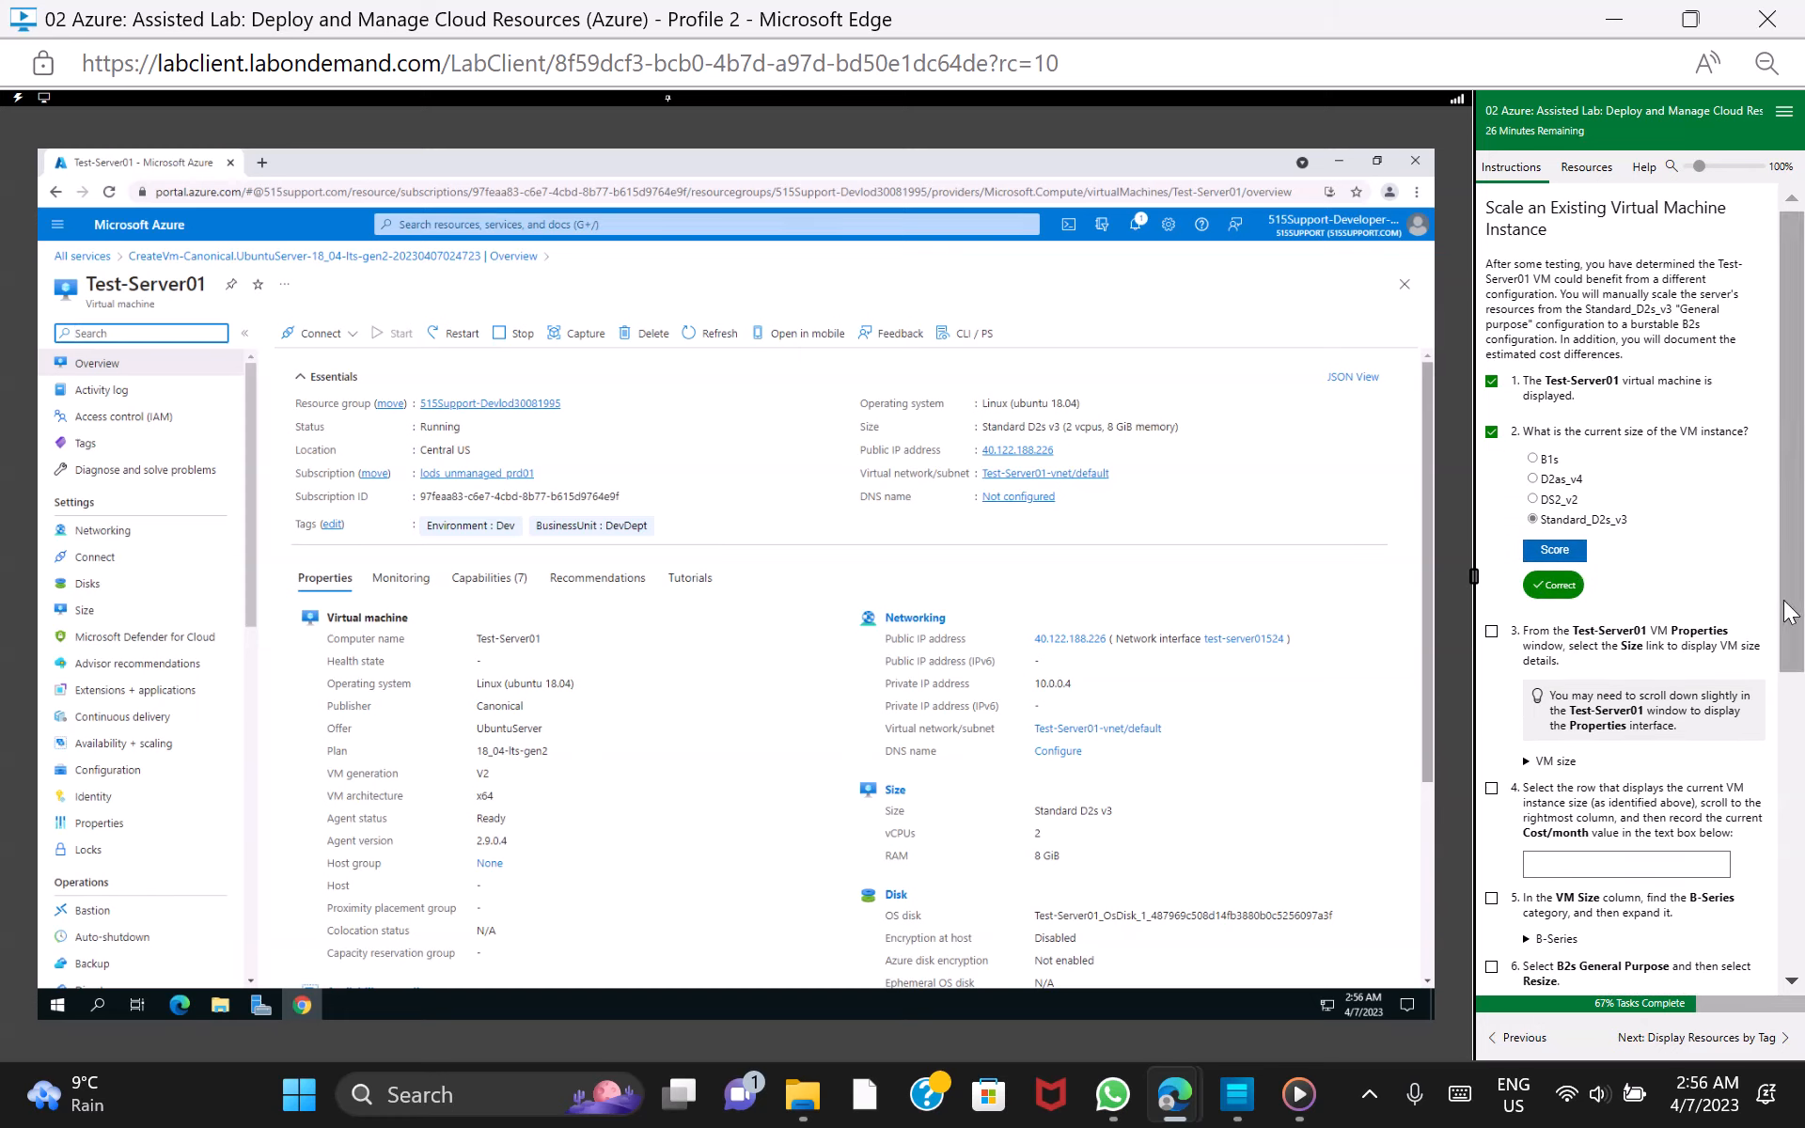
Display the available VM sizes for Test-Server01 from its properties, and mark lab task 3 as done
left_click_drag(1789, 611, 1800, 752)
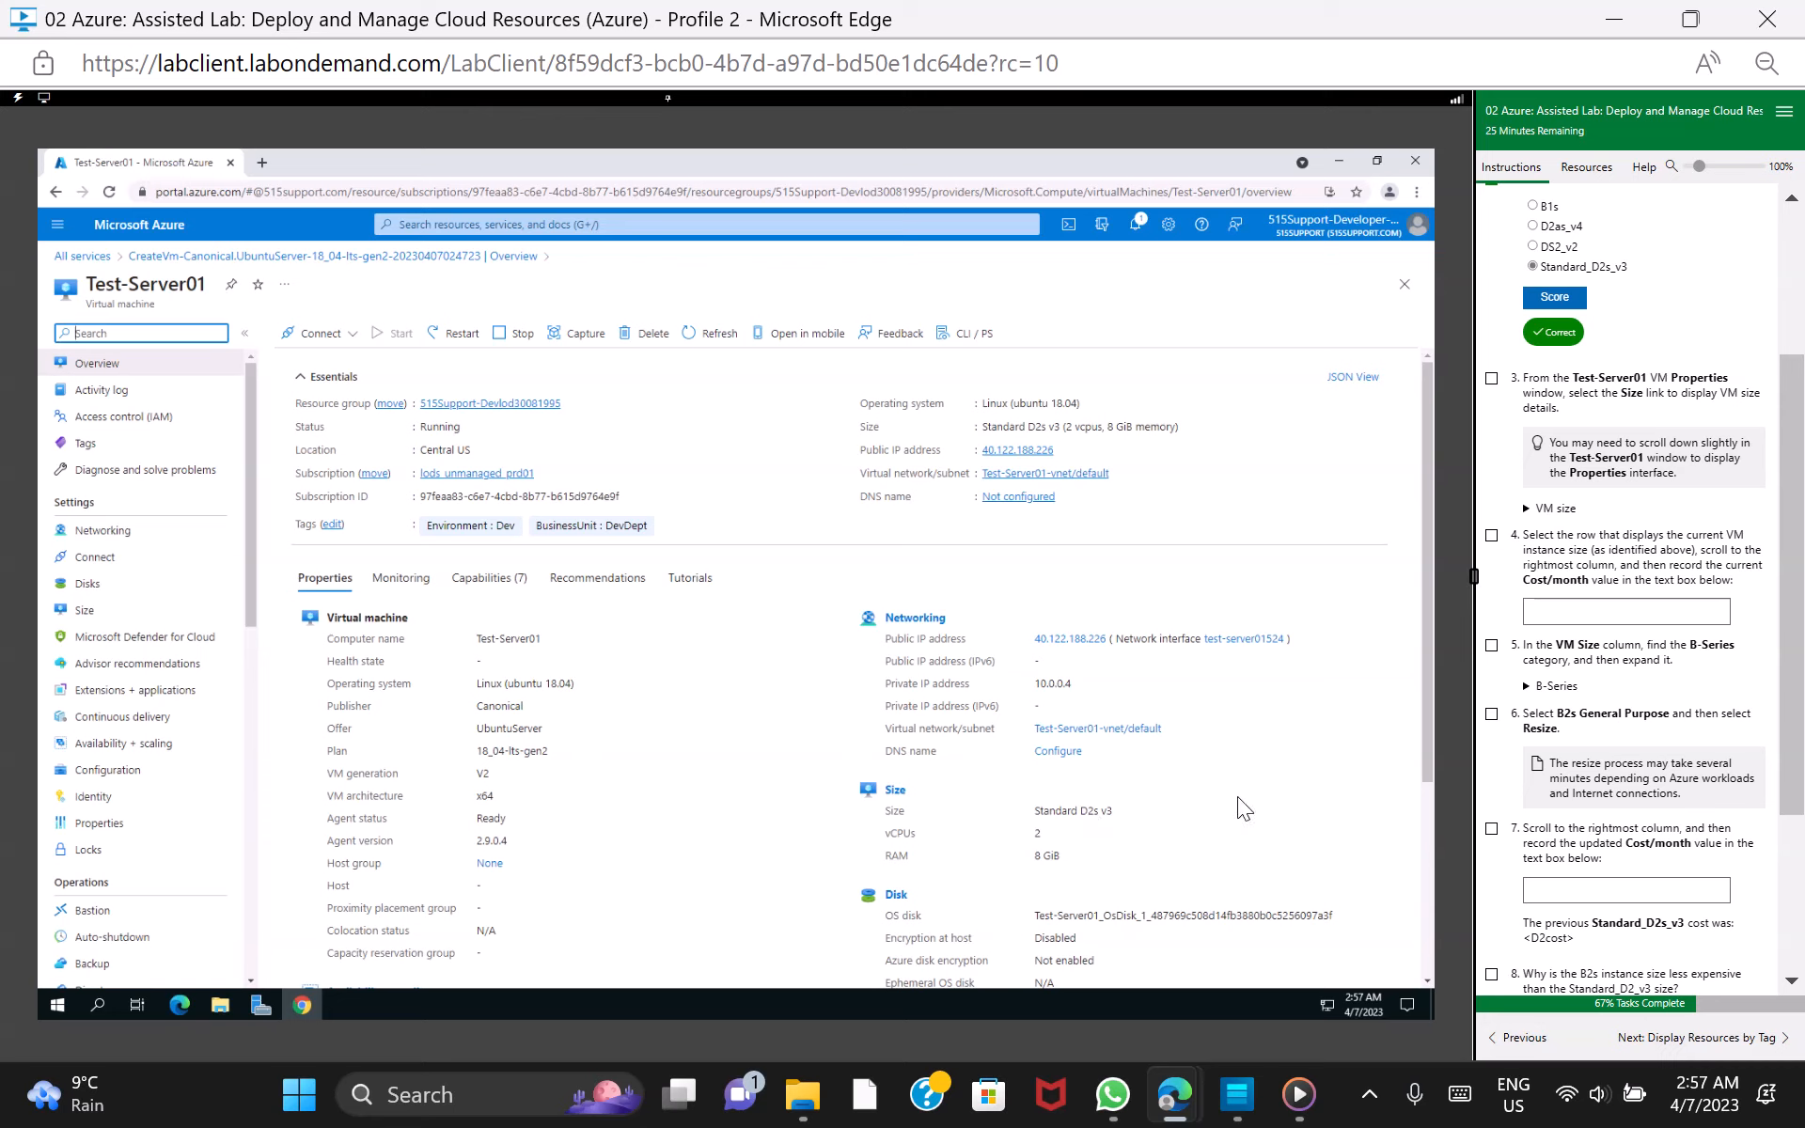
left_click(1492, 379)
left_click(896, 791)
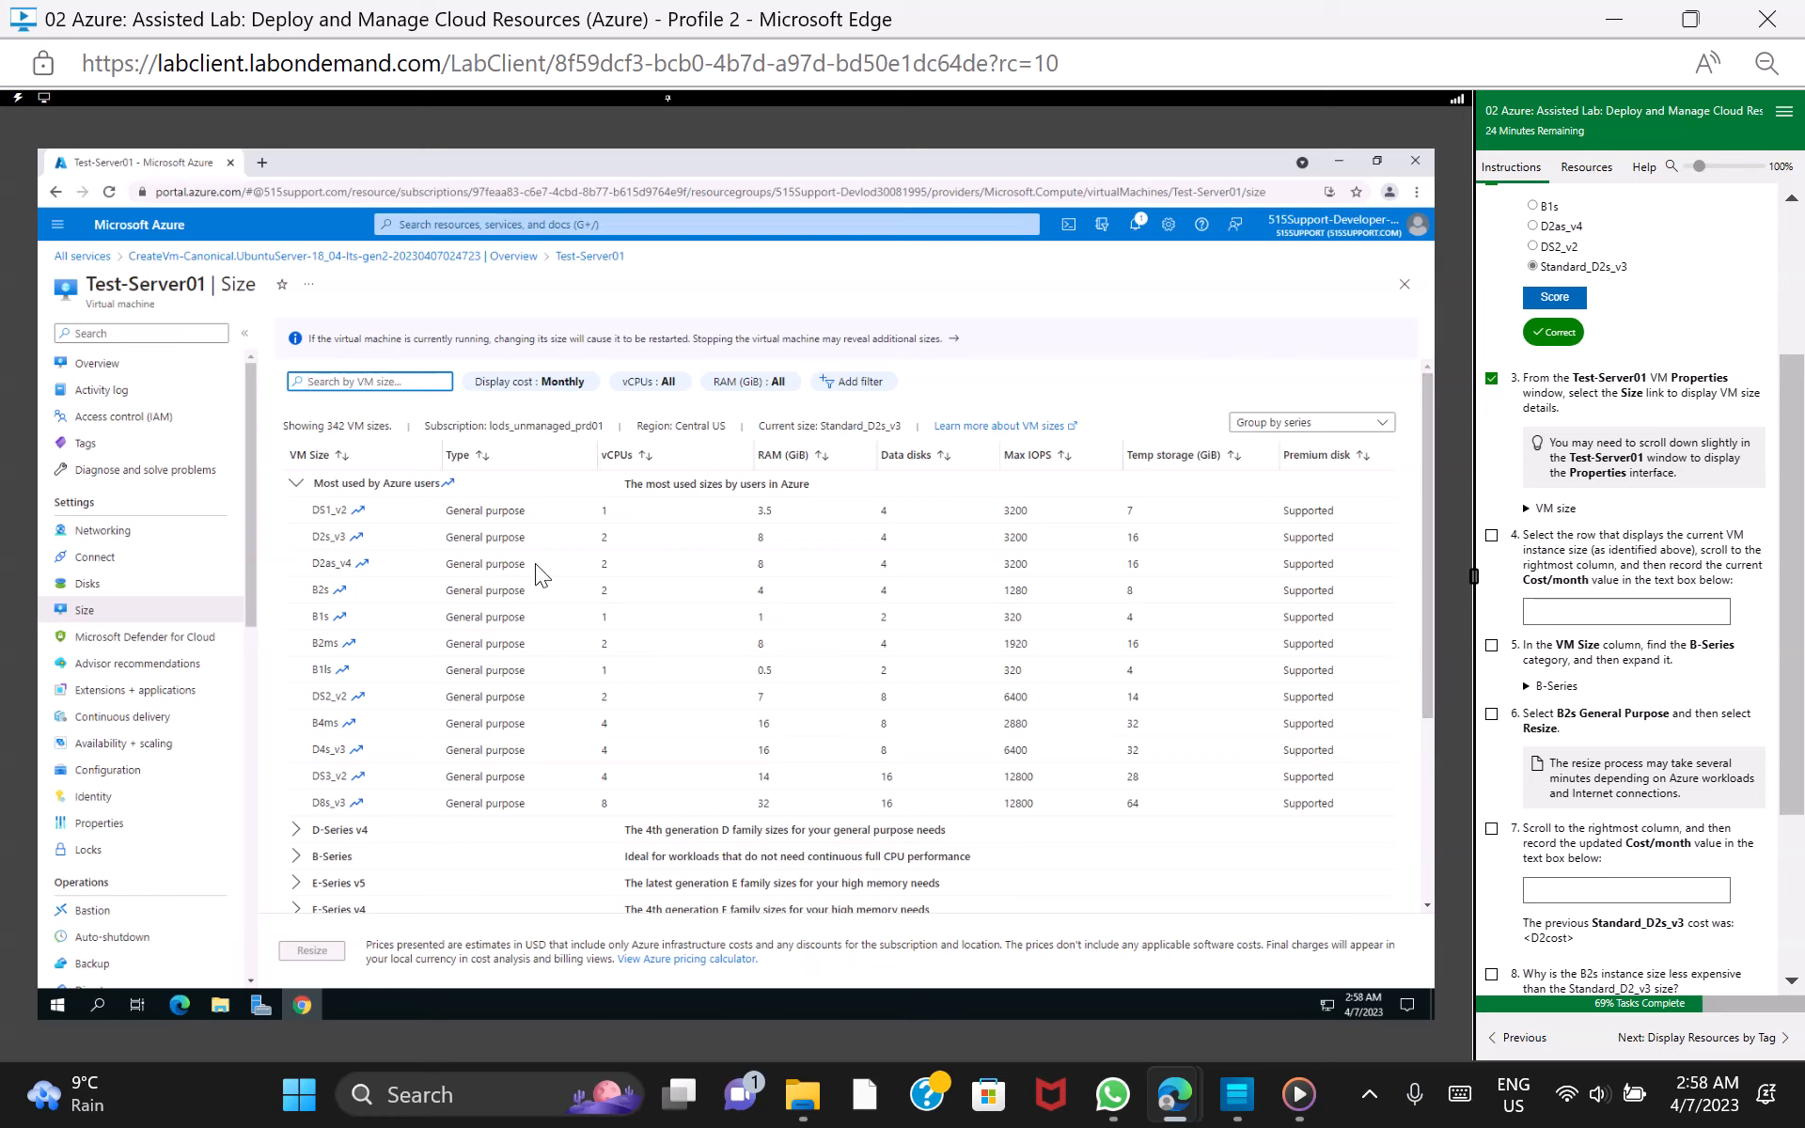
Select the D2s_v3 size and record 80.30 as its cost per month, marking lab task 4 as done
left_click(295, 539)
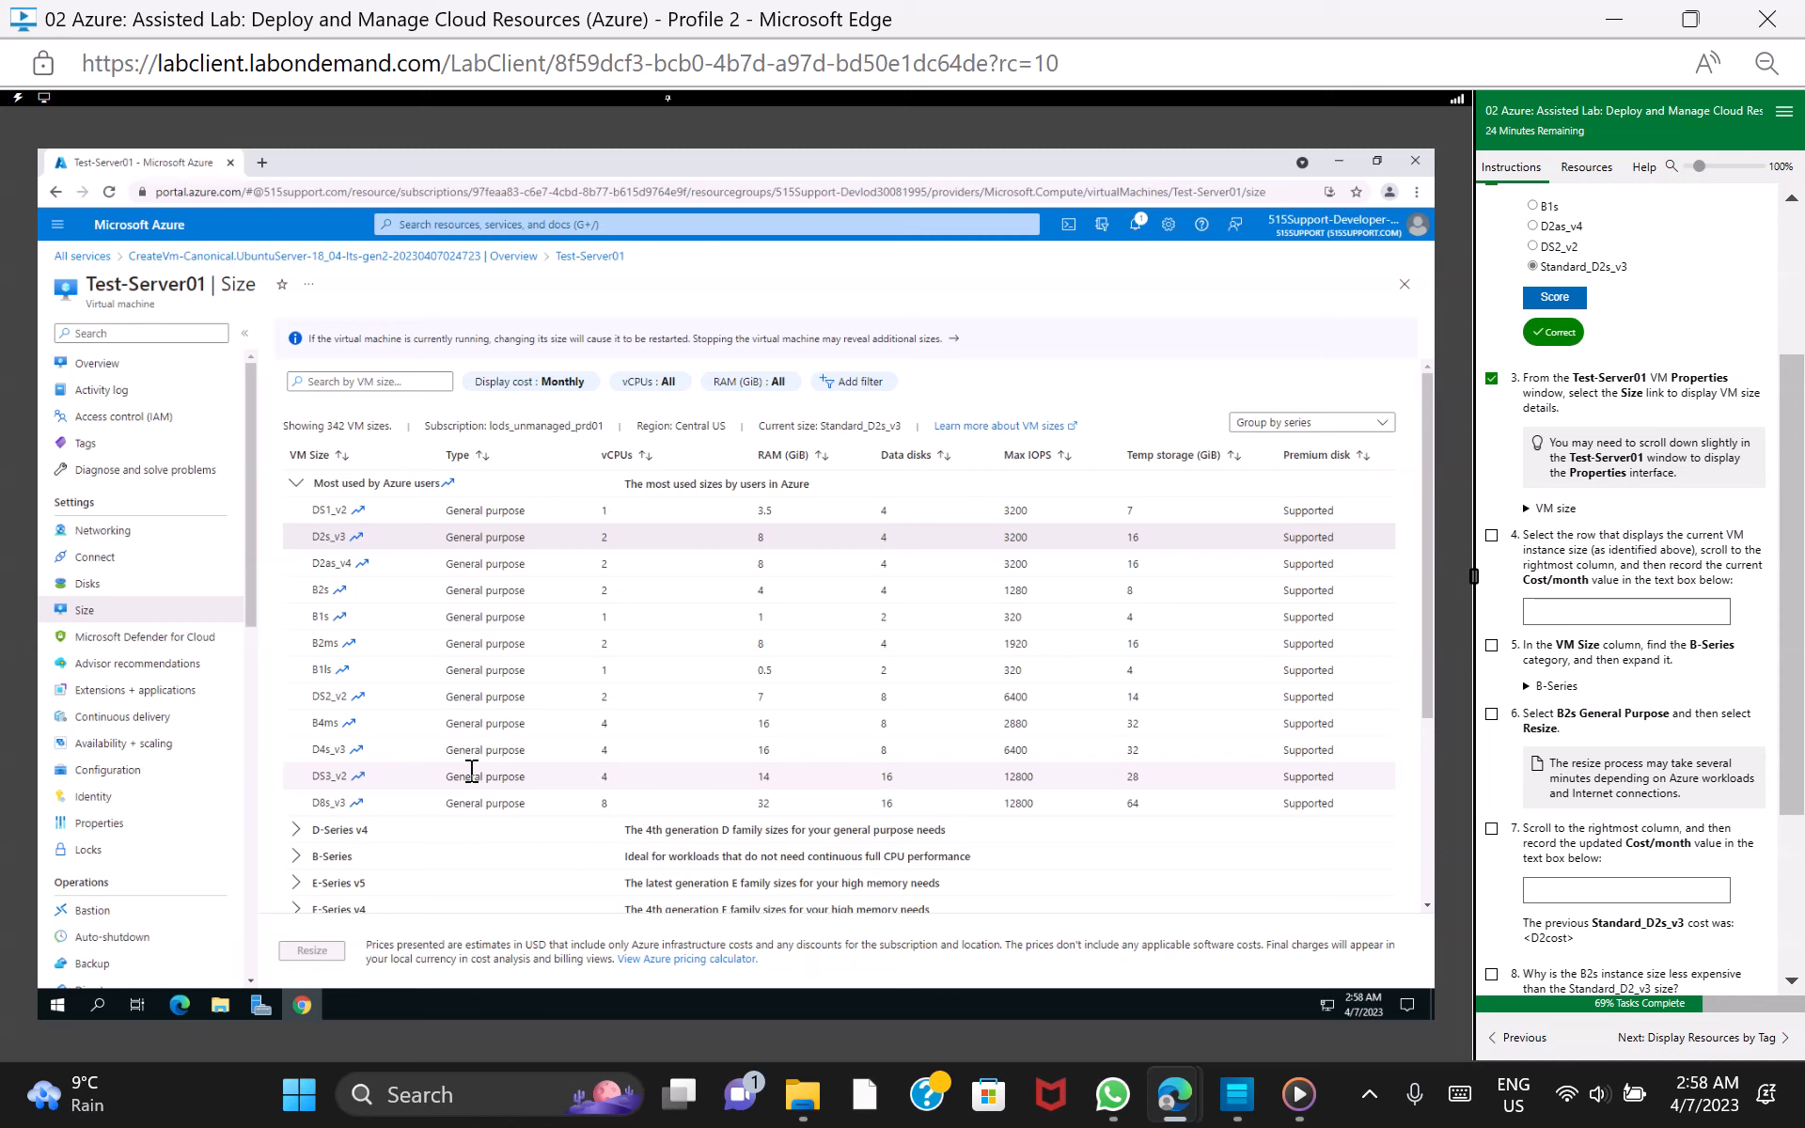
scroll(471, 771, "right", 1)
scroll(471, 771, "right", 4)
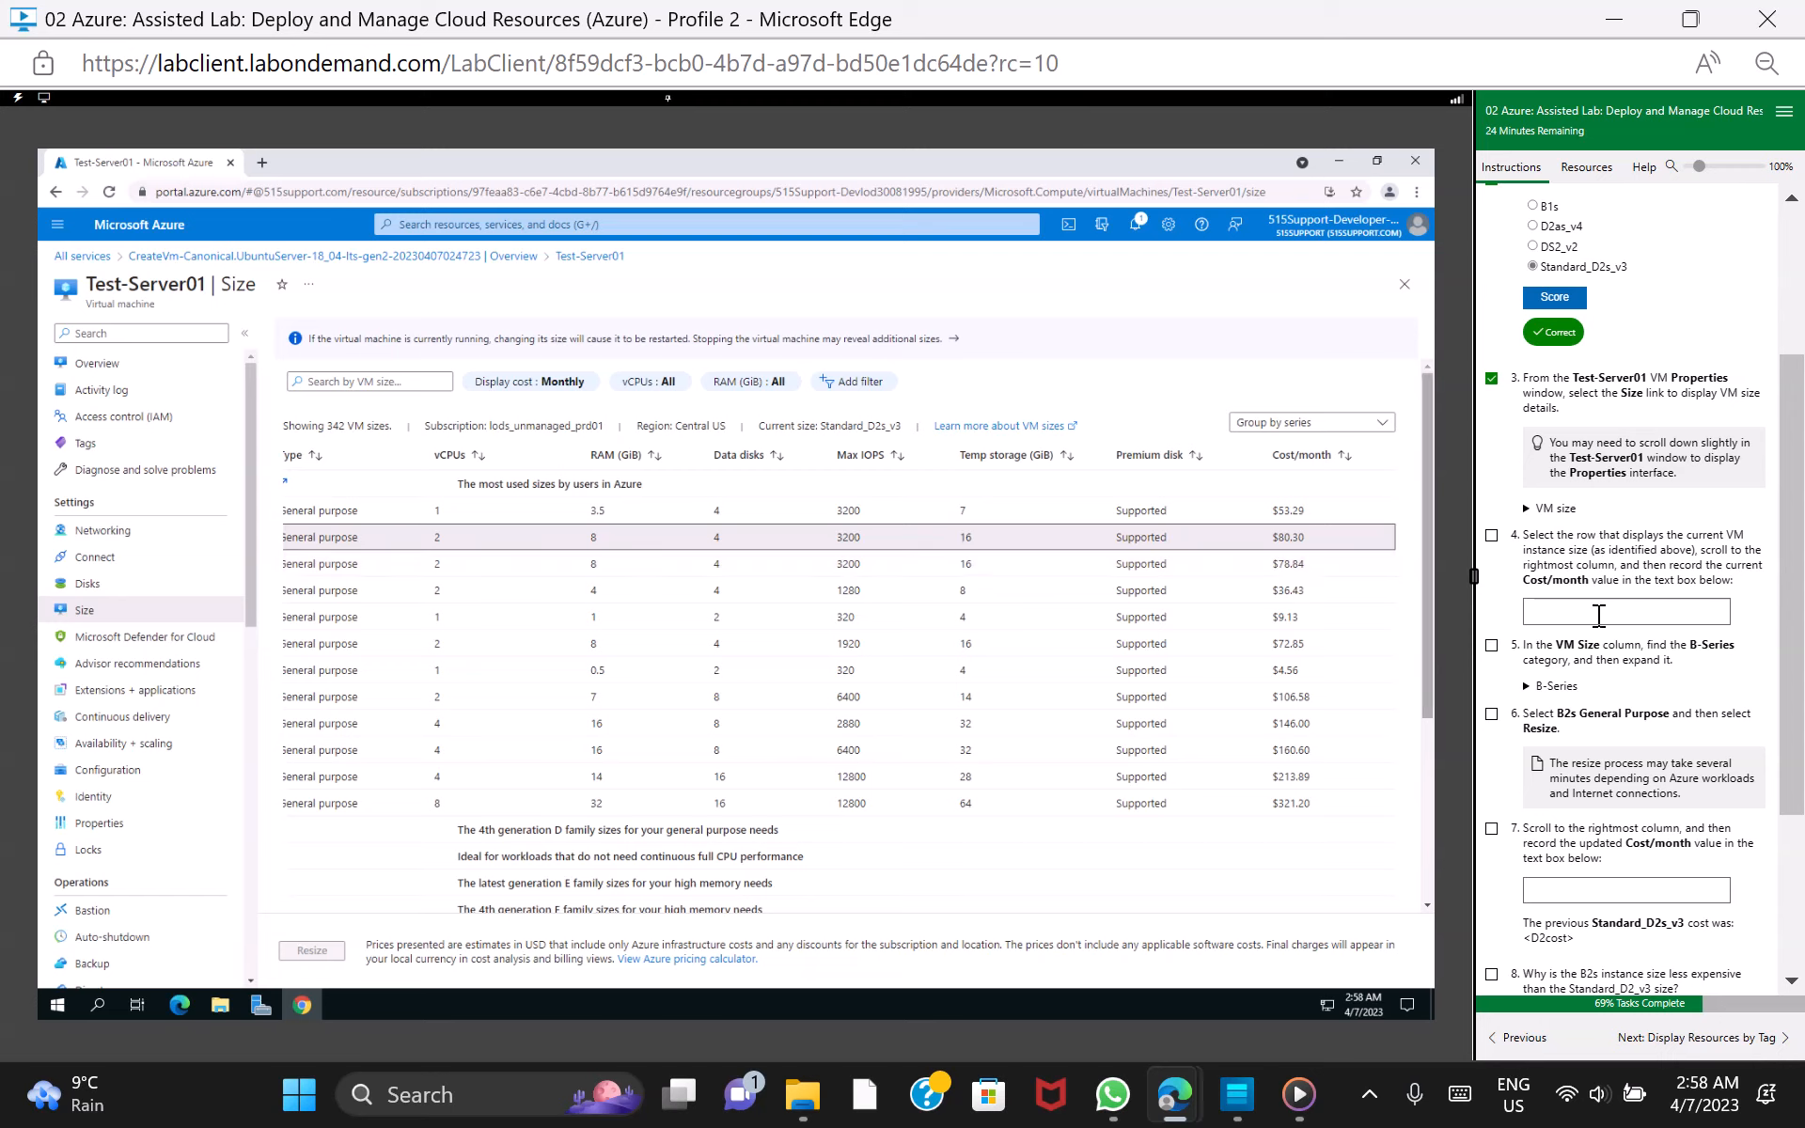
left_click(1599, 615)
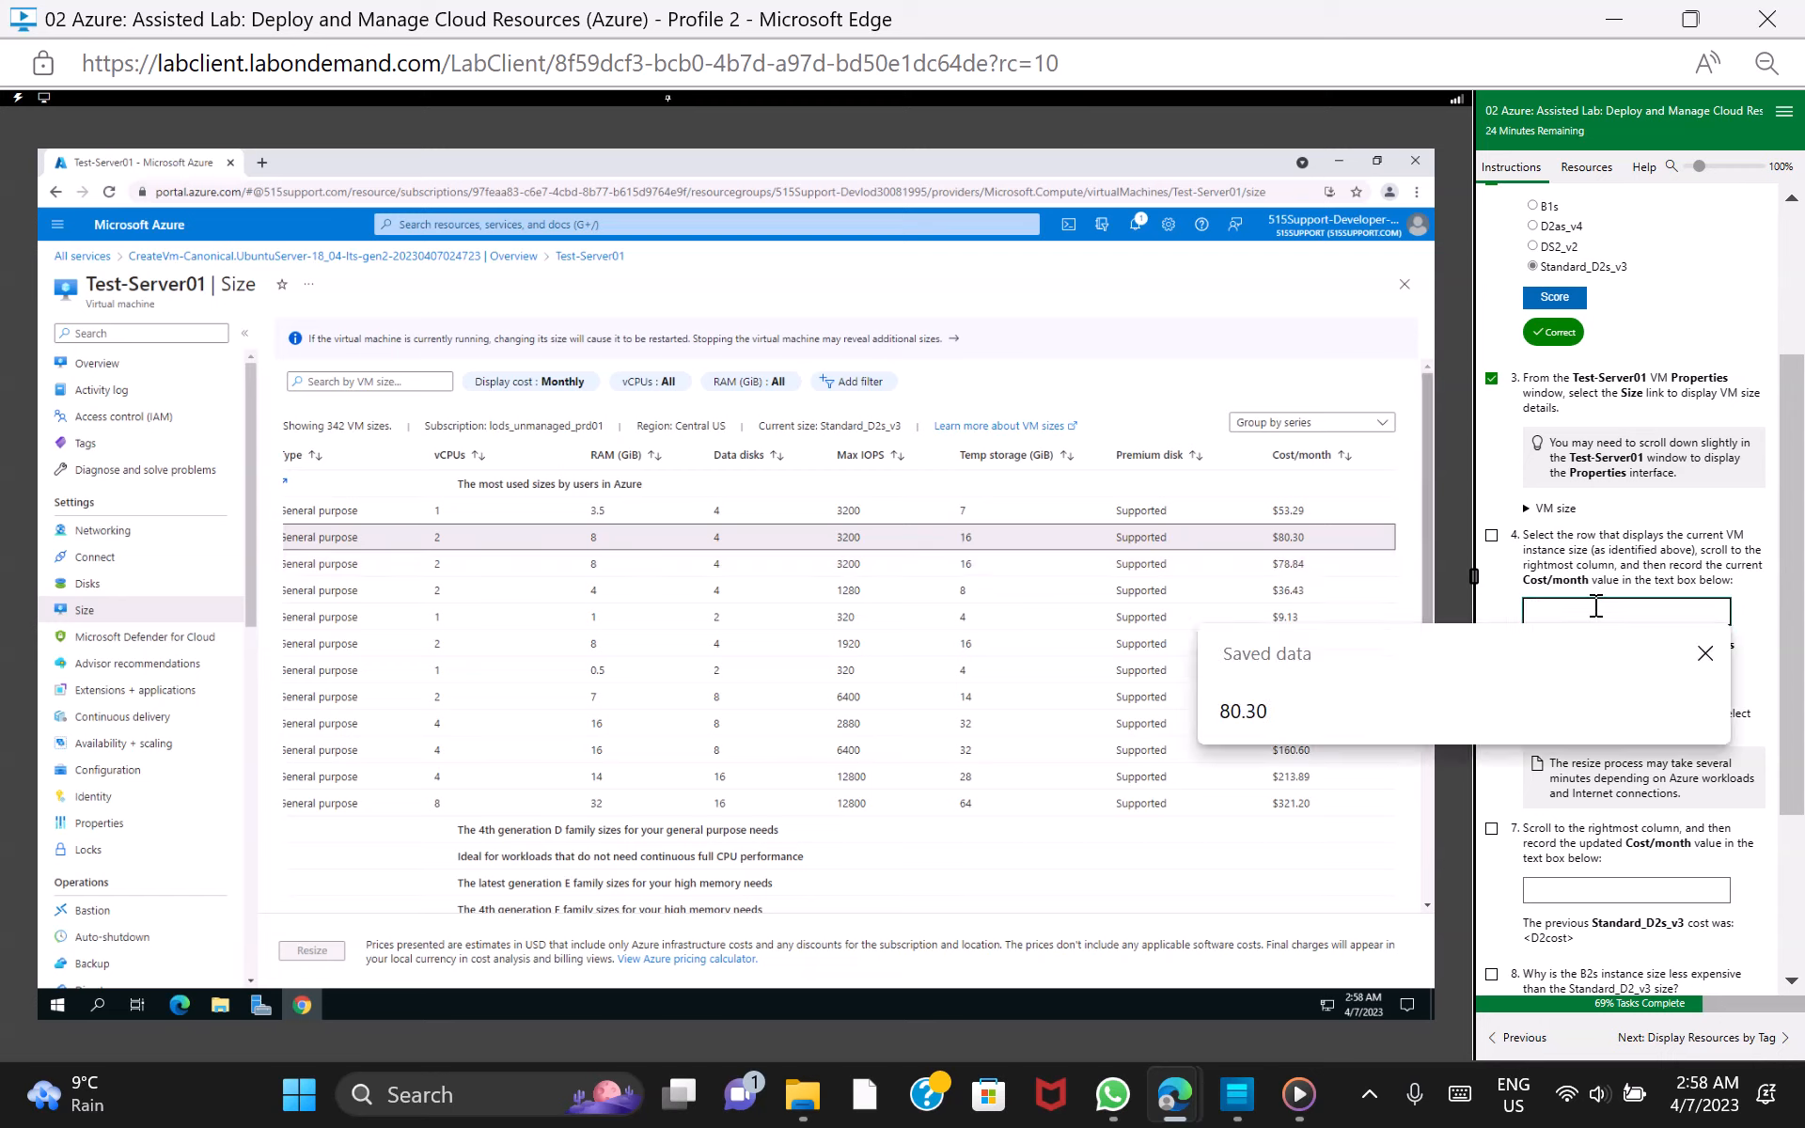
left_click(1300, 712)
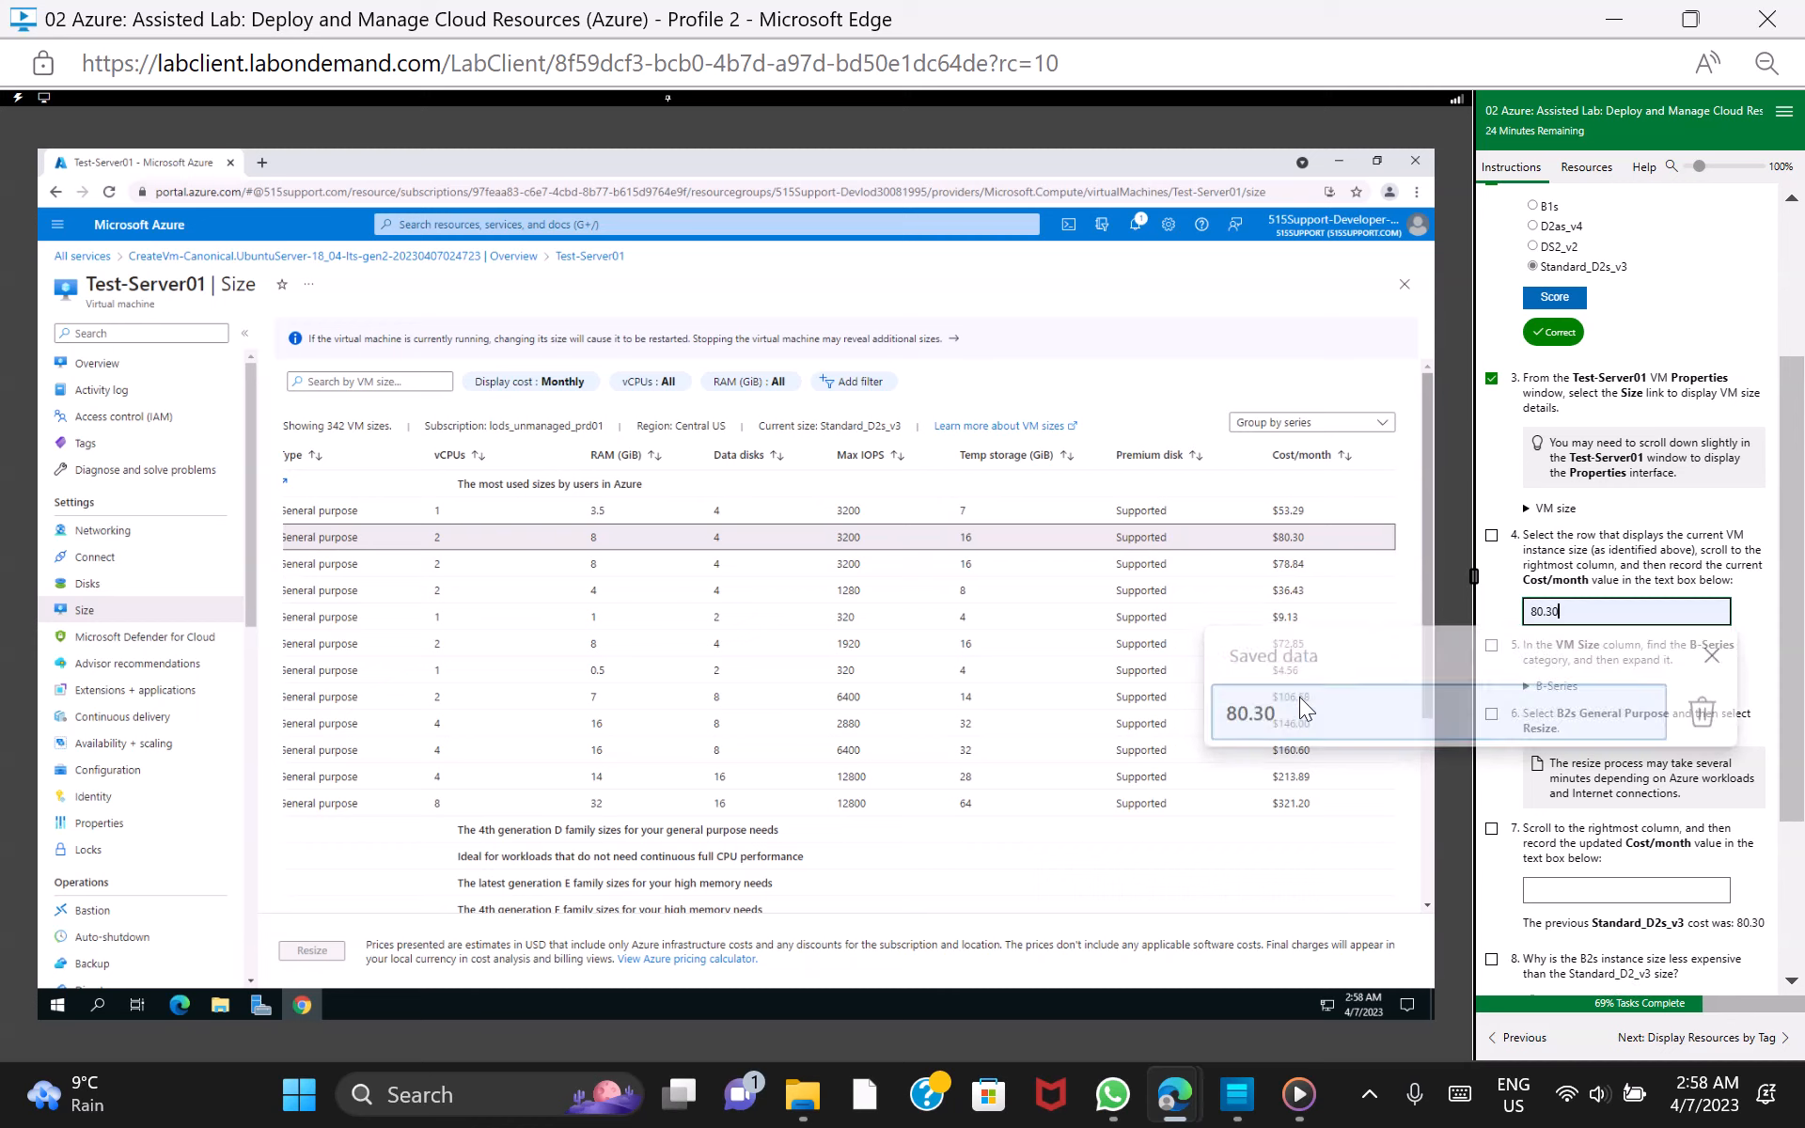
left_click(1492, 536)
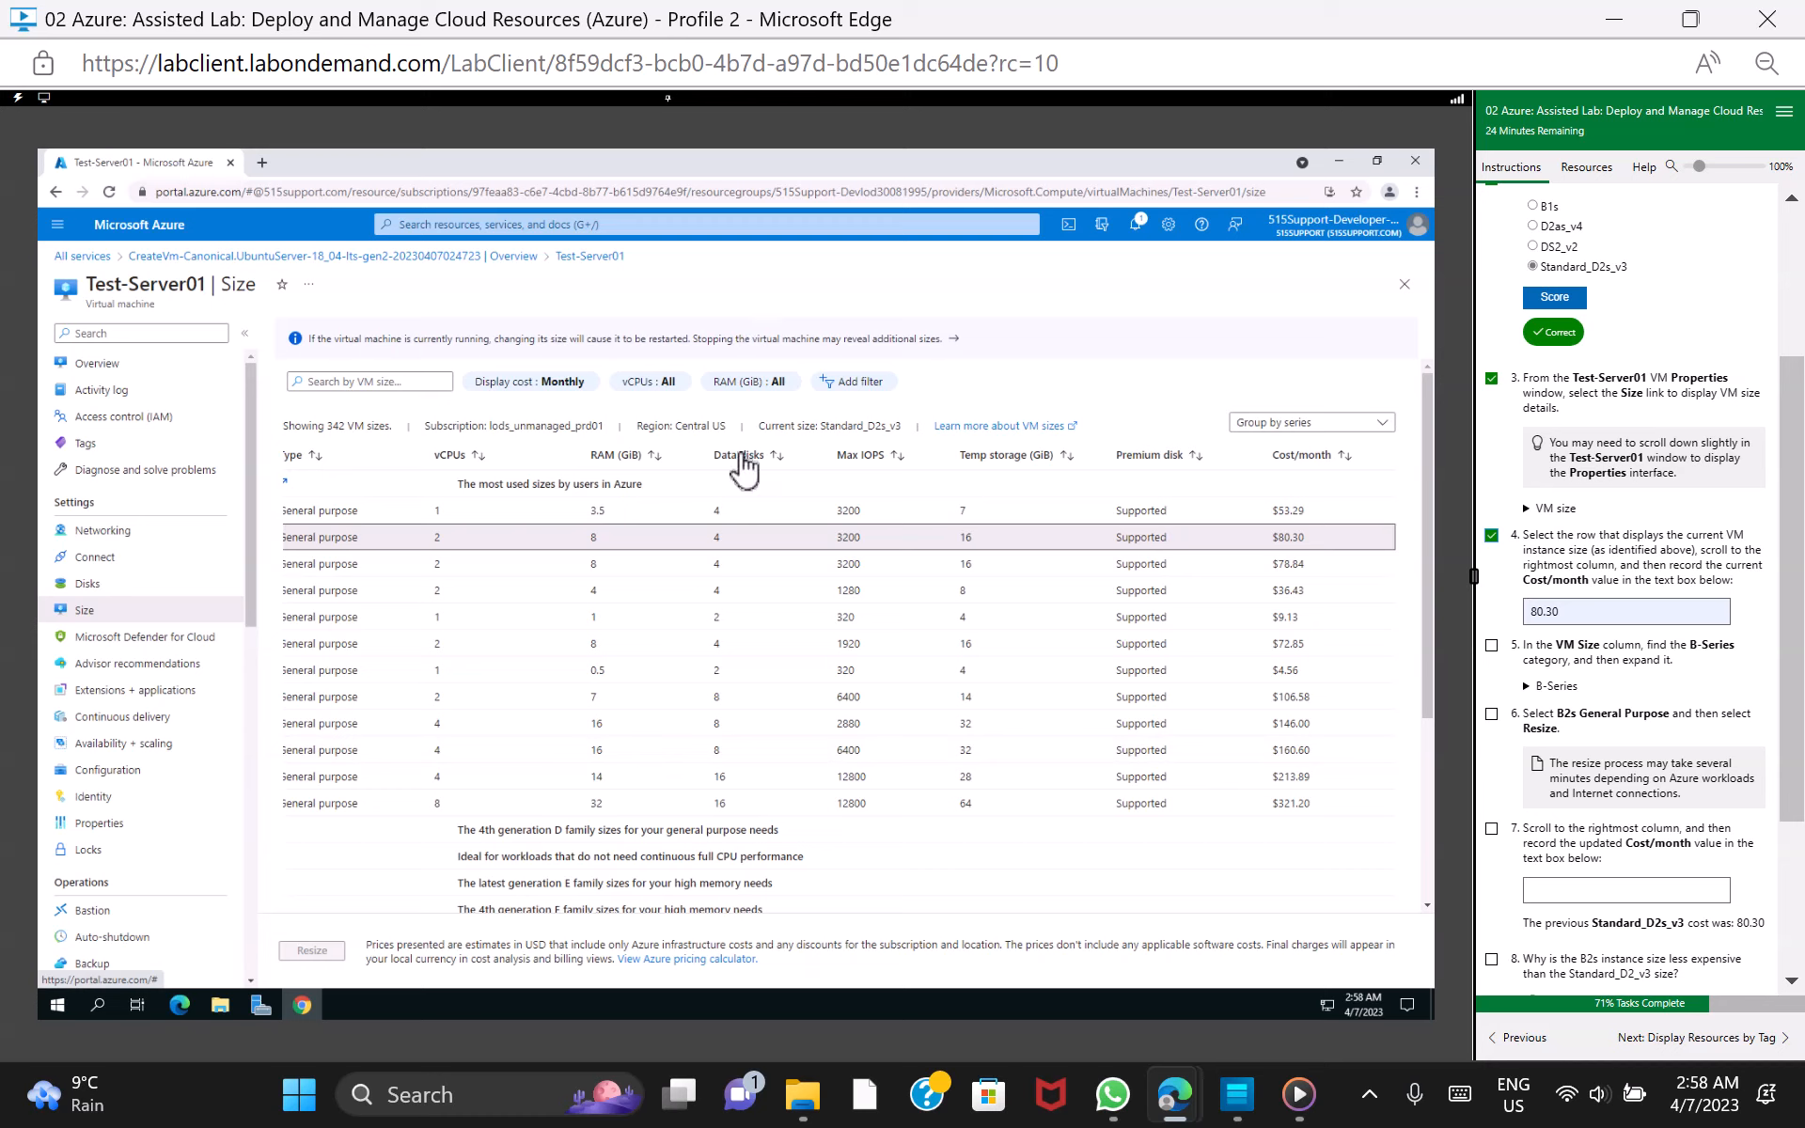
Resize Test-Server01 to the B2s size from the B-Series category, and mark lab tasks 5 and 6 as done
left_click(769, 536)
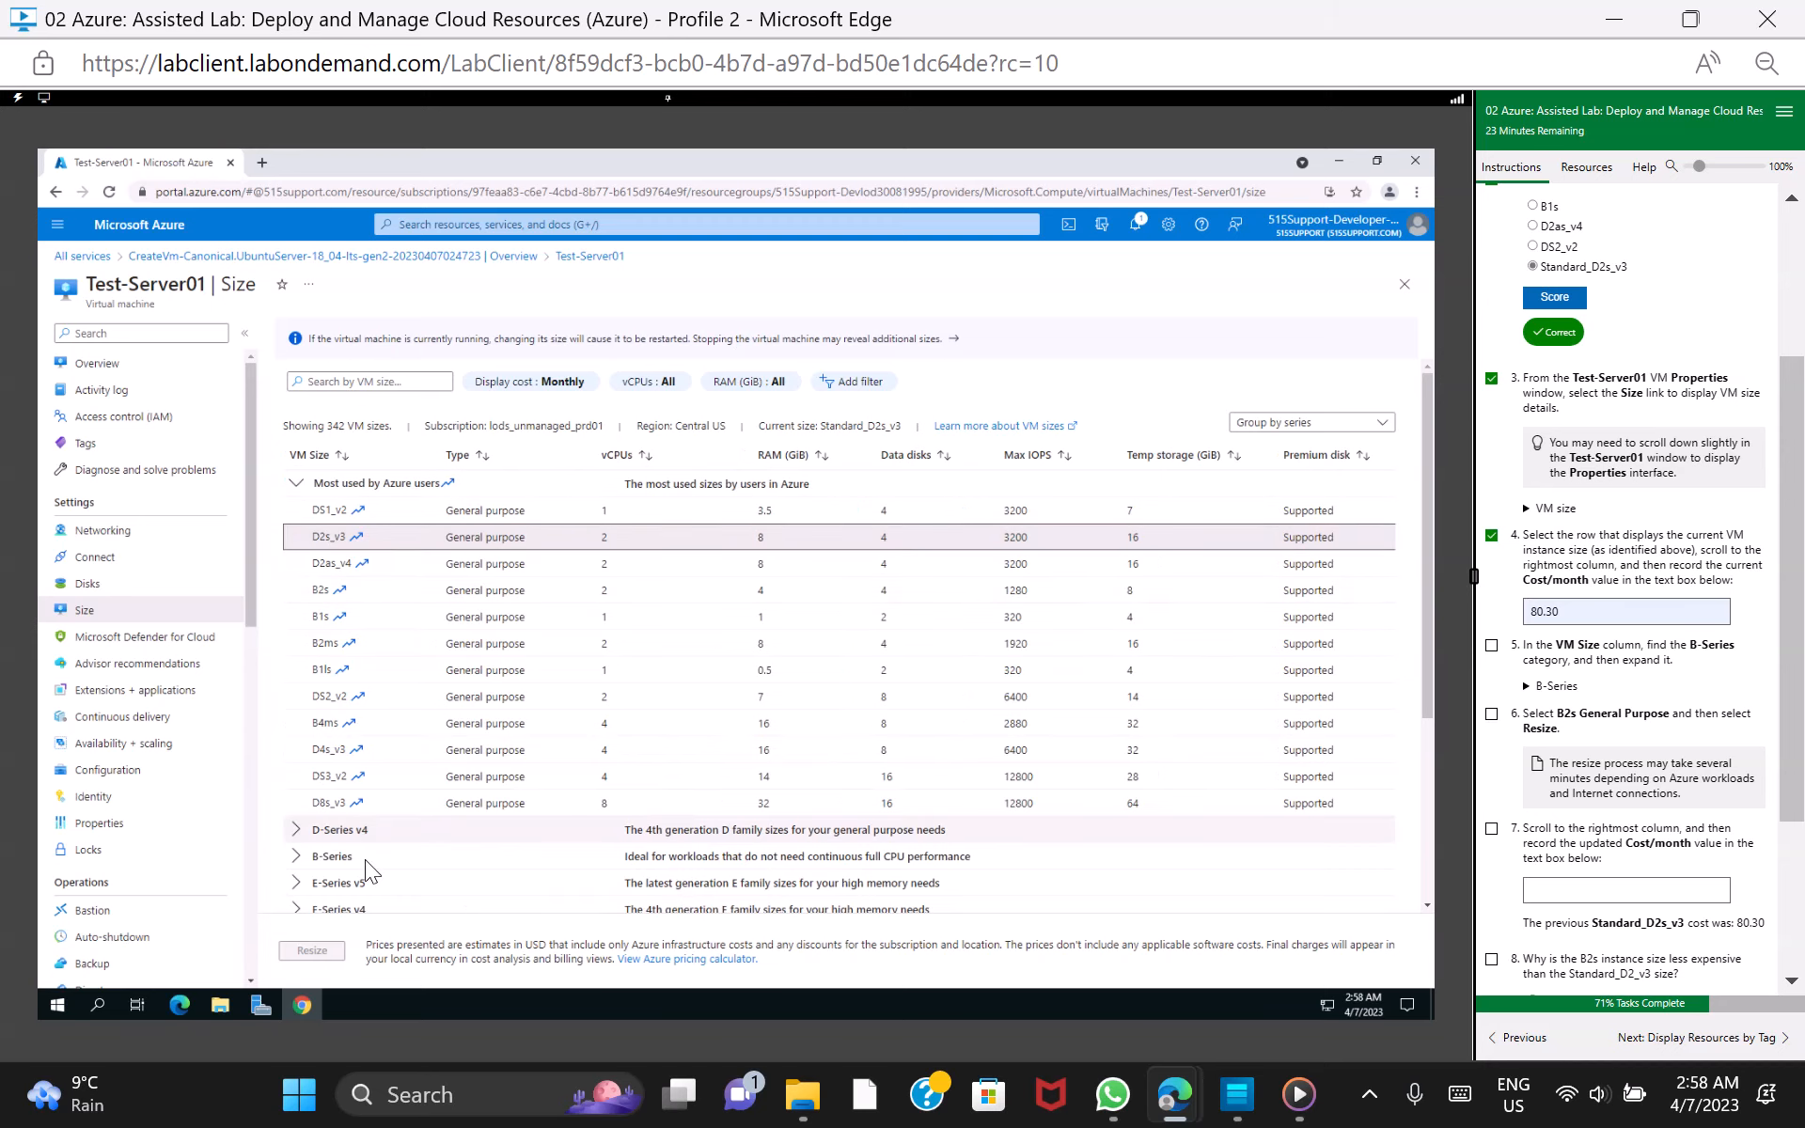
scroll(399, 835, "down", 3)
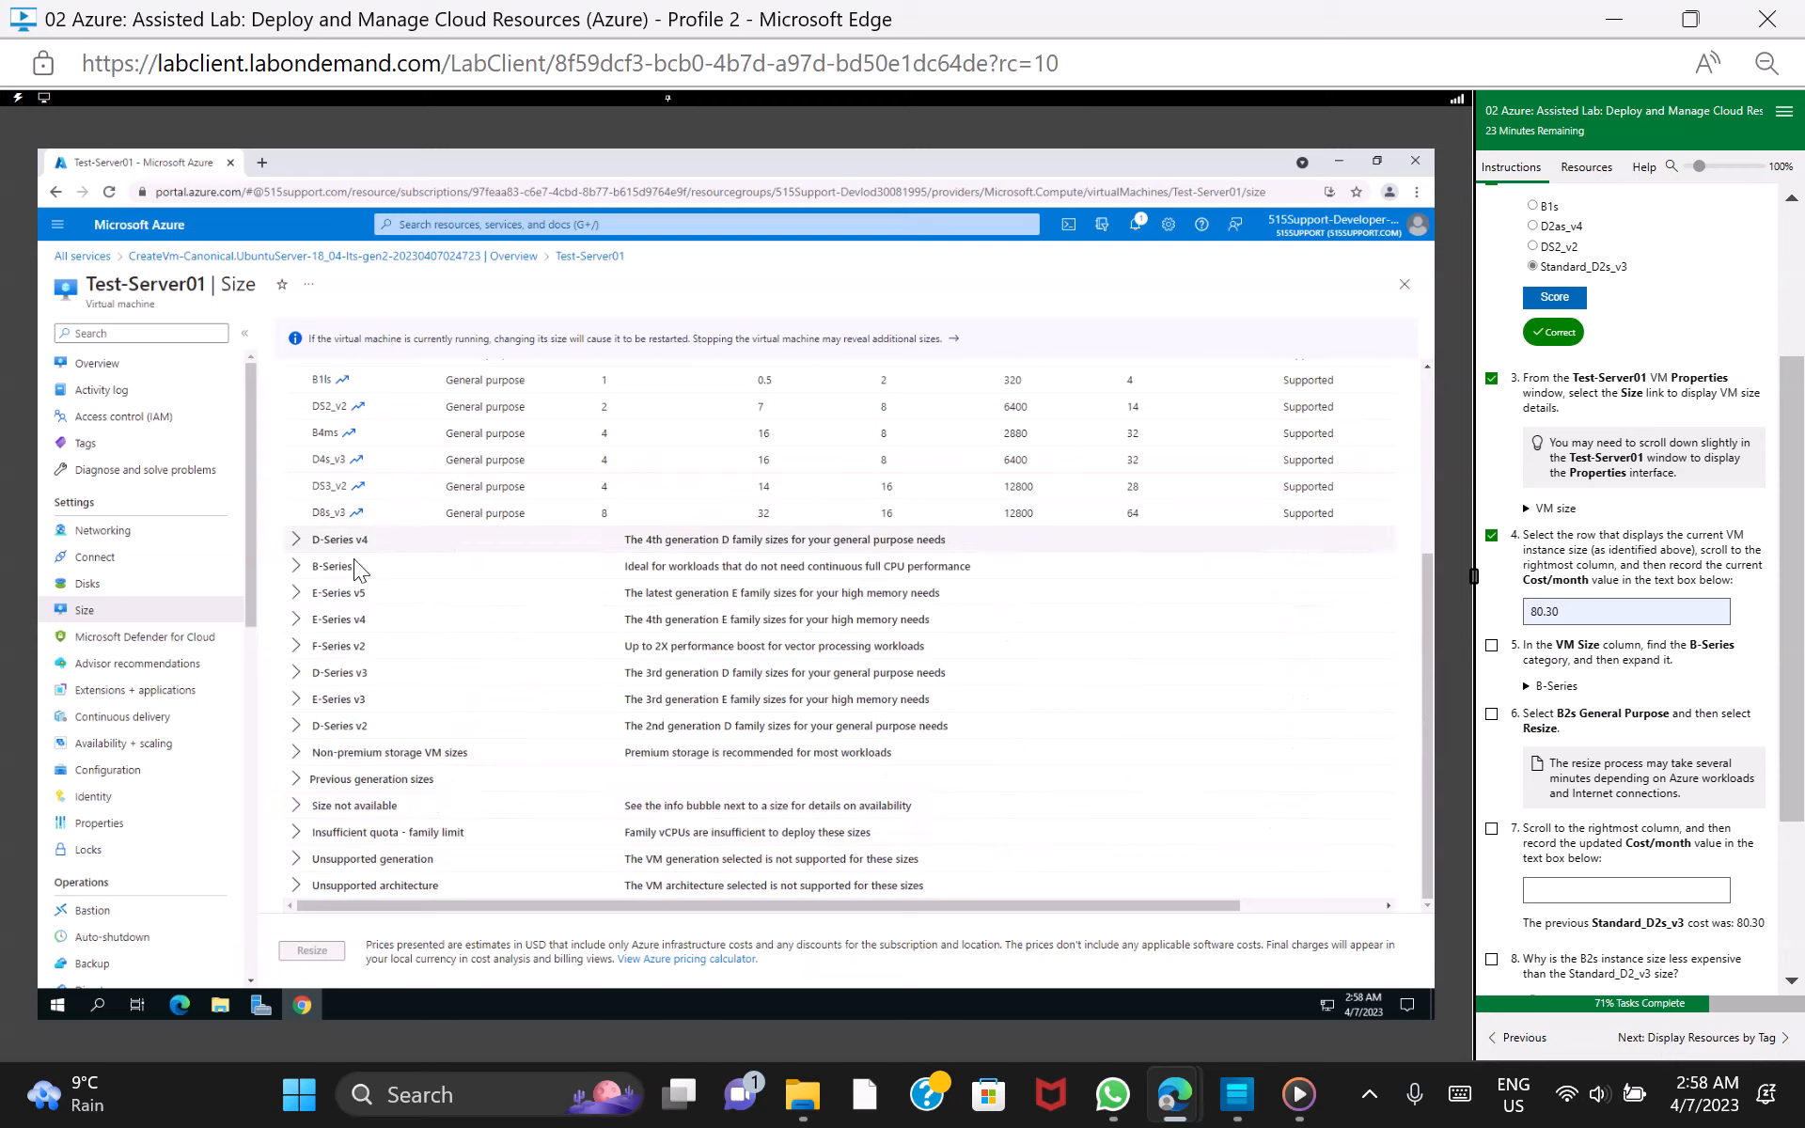
left_click(296, 567)
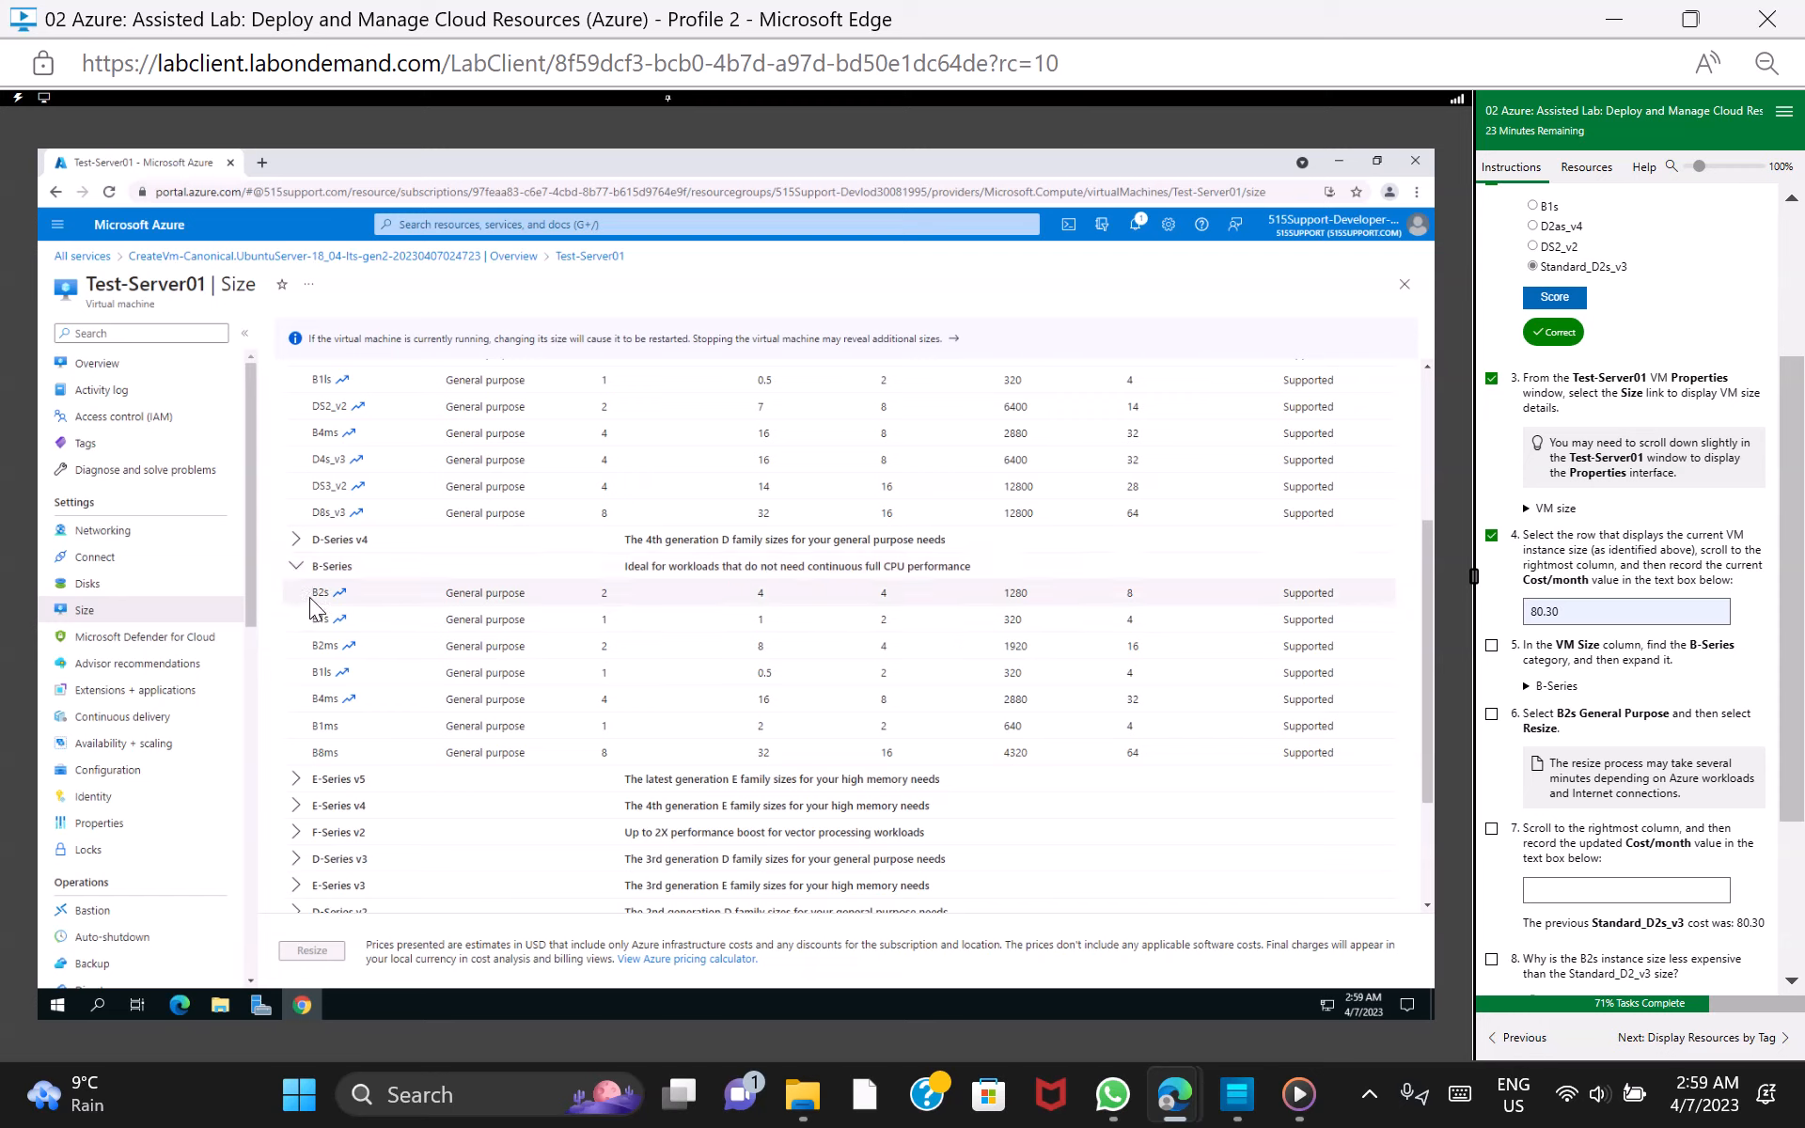
left_click(308, 596)
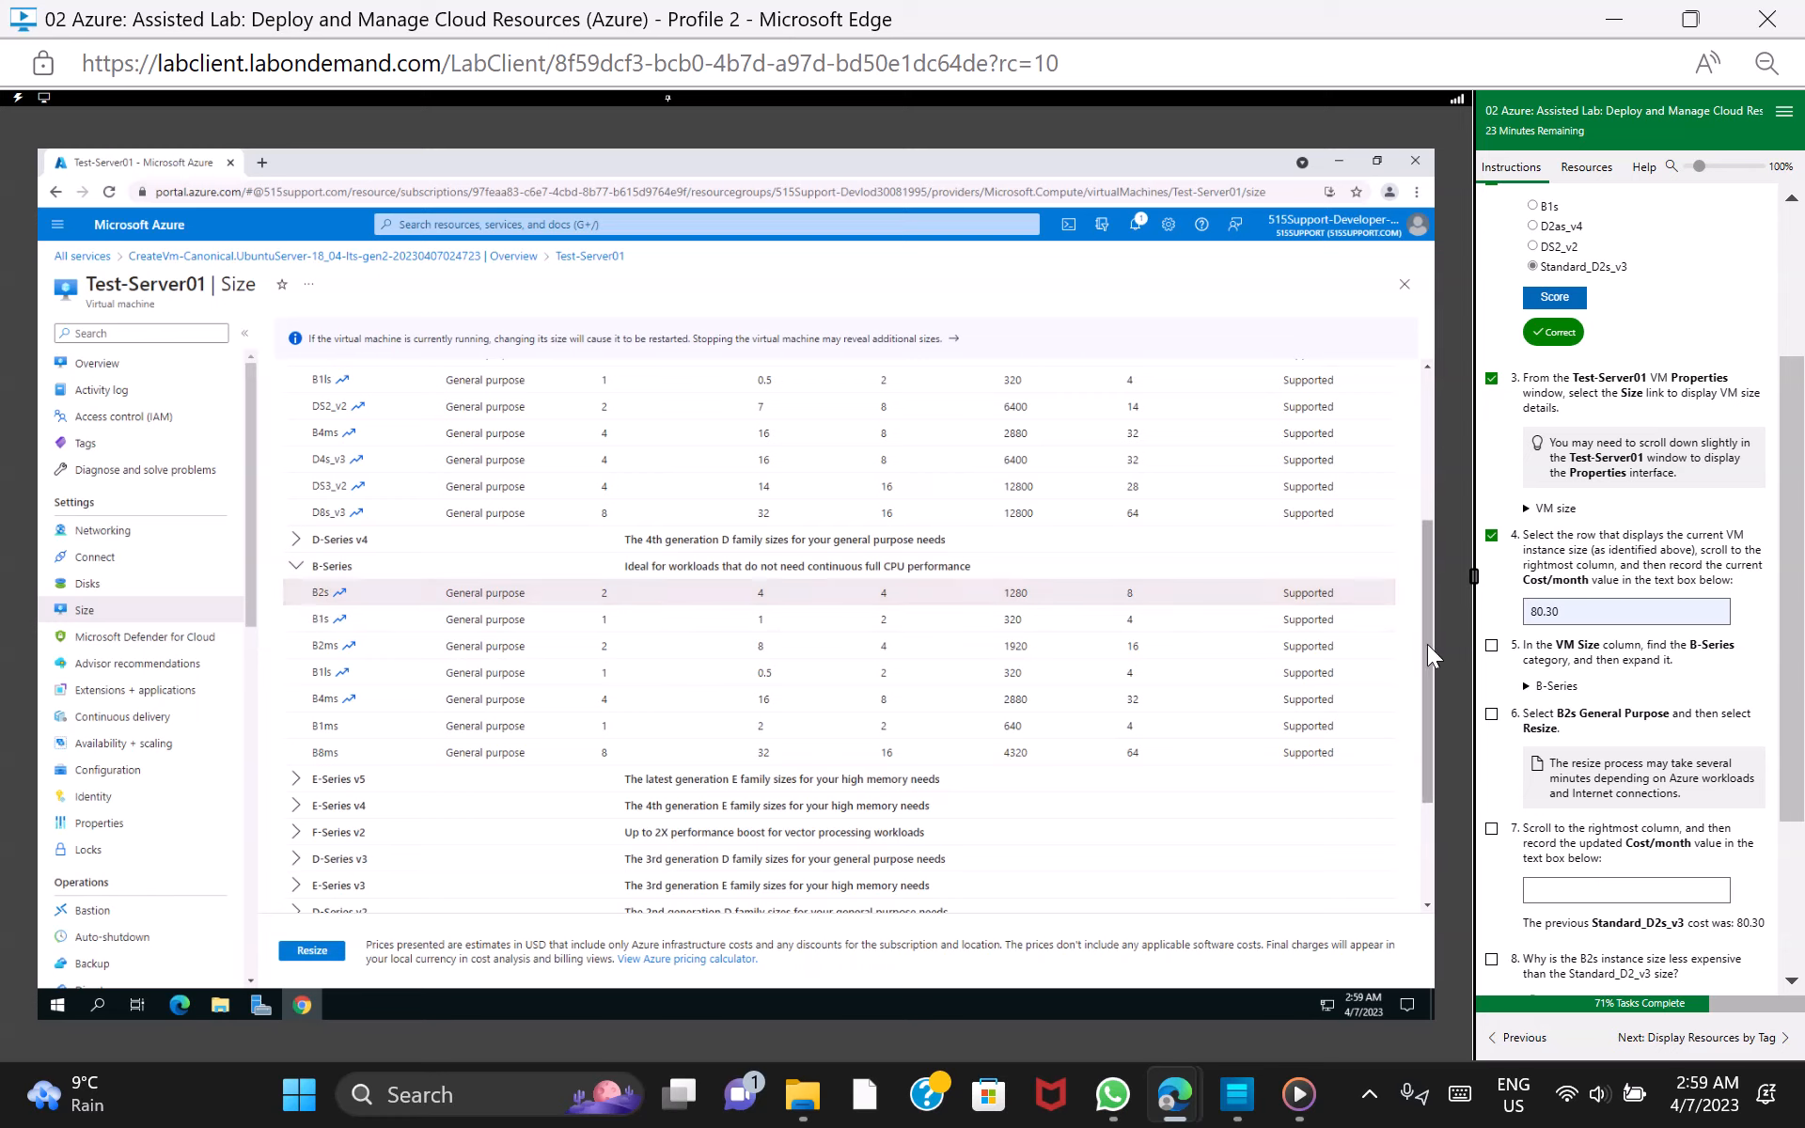
left_click(313, 950)
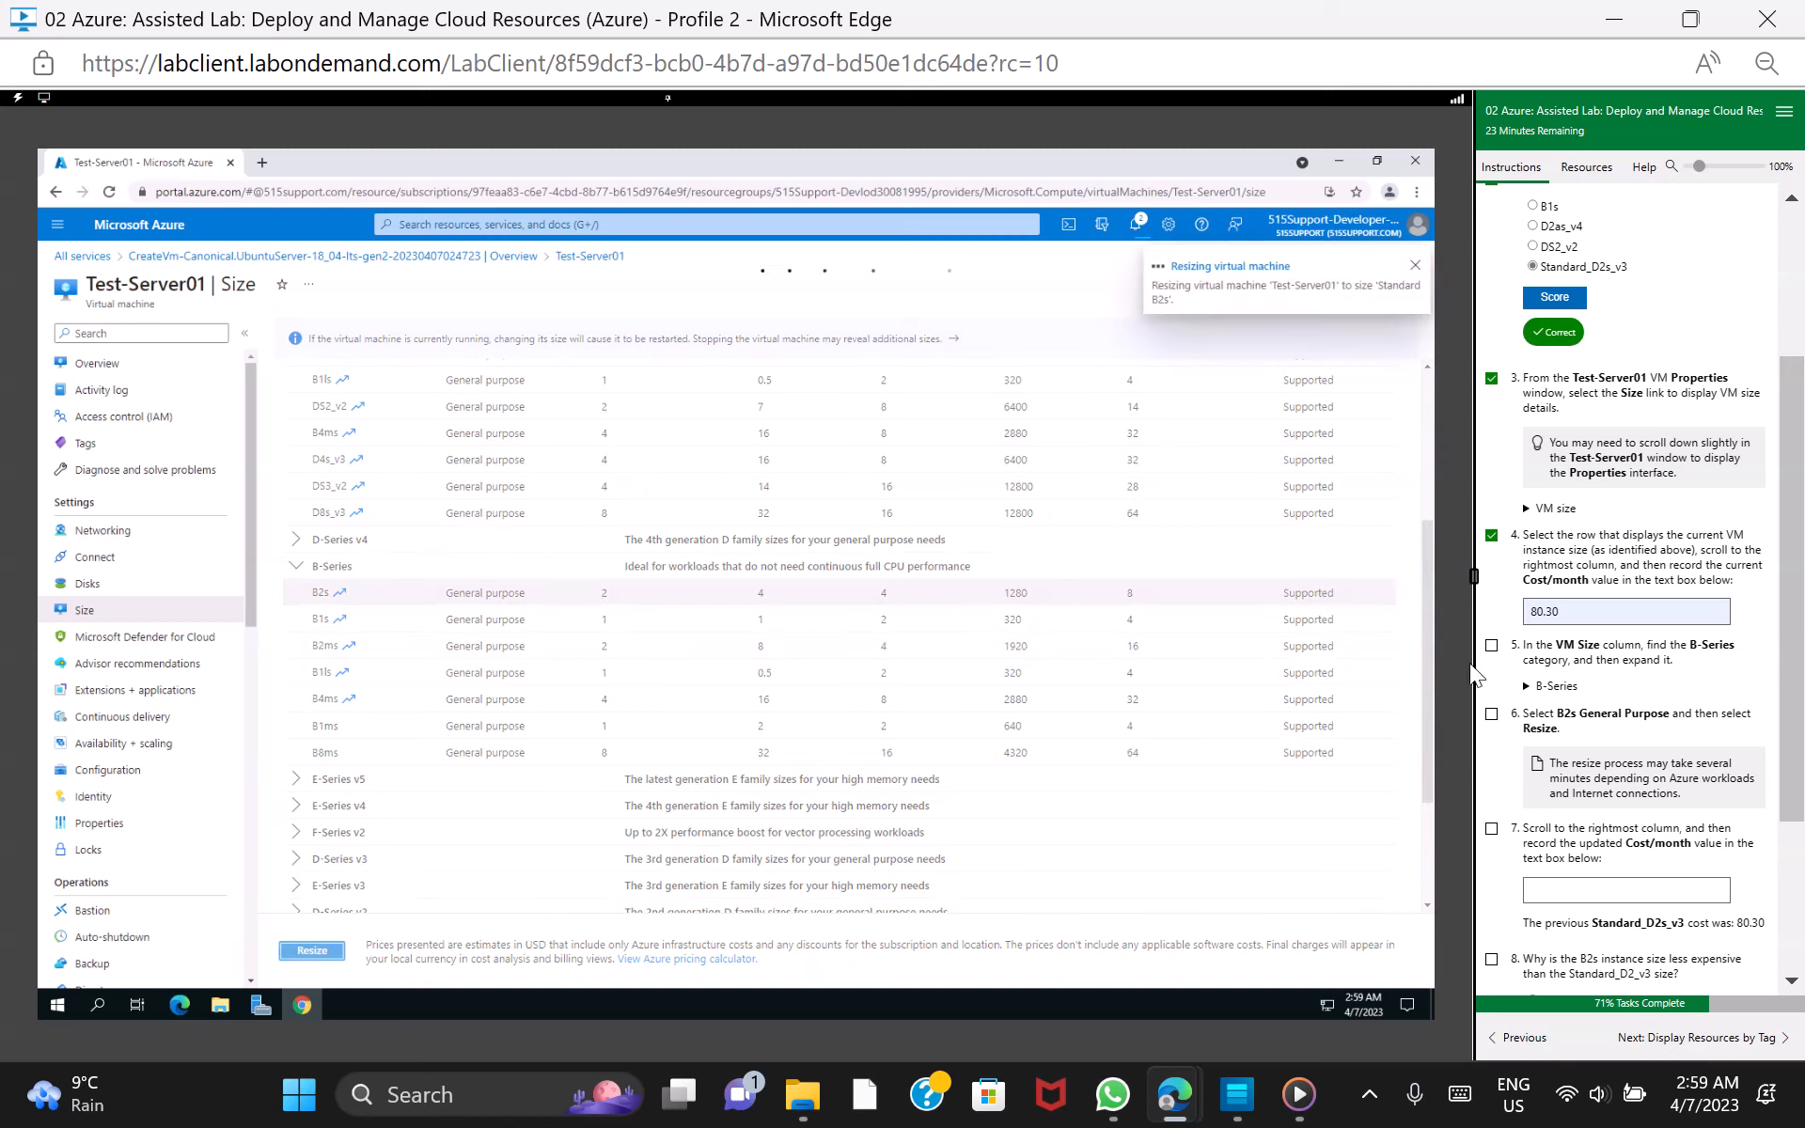
left_click(1492, 646)
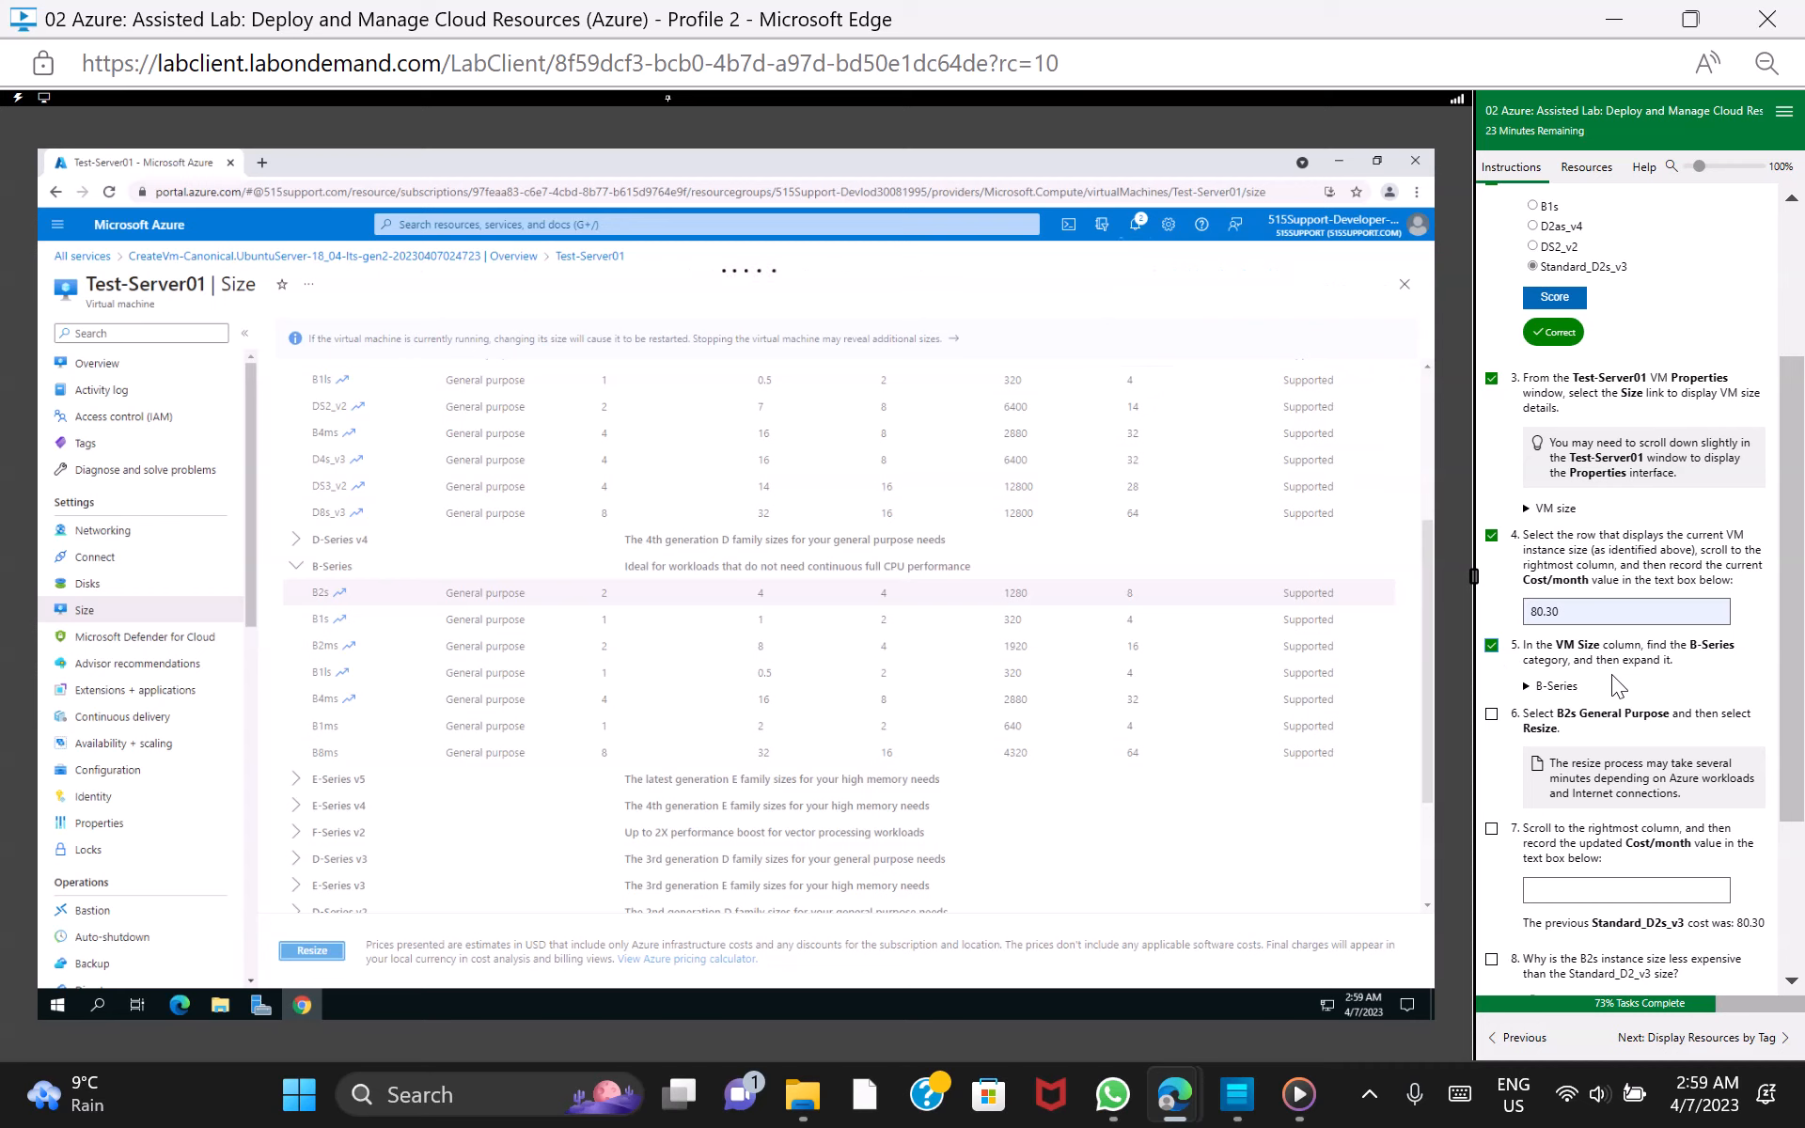
left_click(1492, 714)
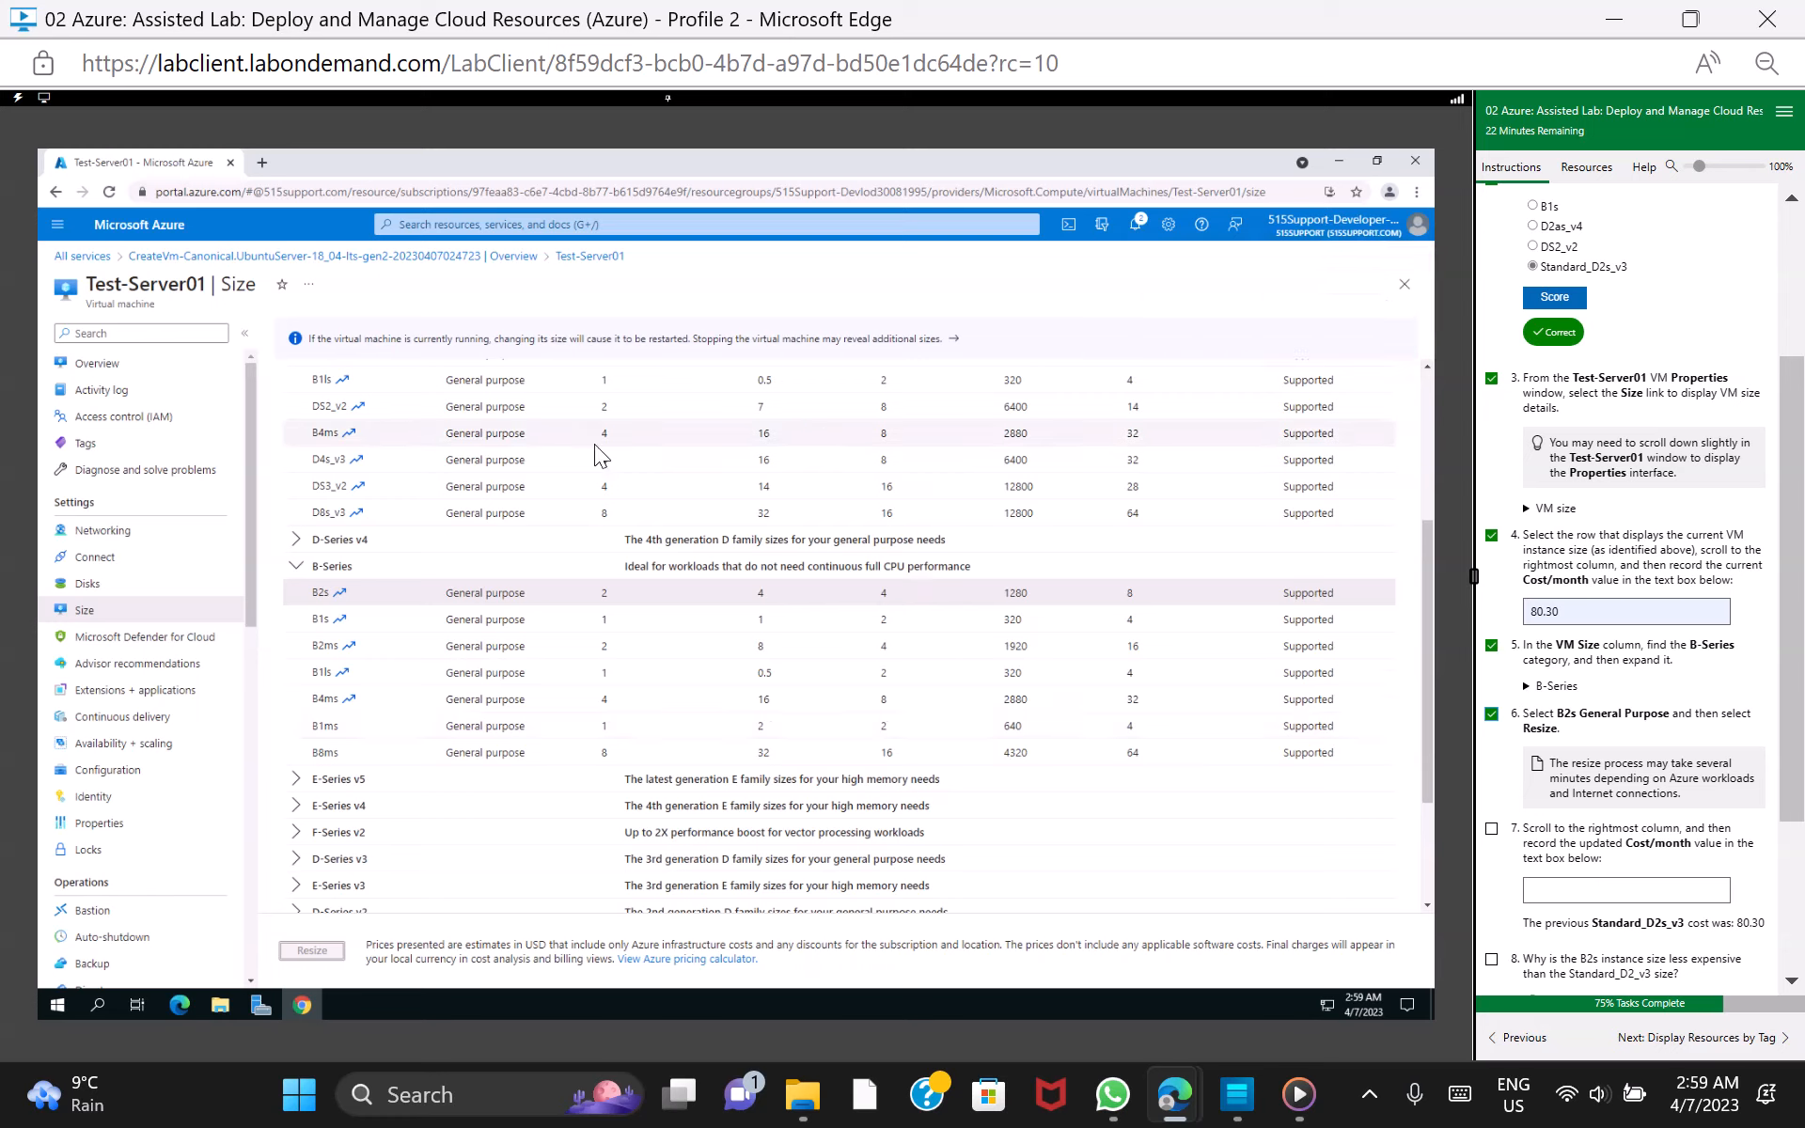
Select the B2s size and record 36.43 as the updated cost per month, marking lab task 7 as done
left_click(391, 592)
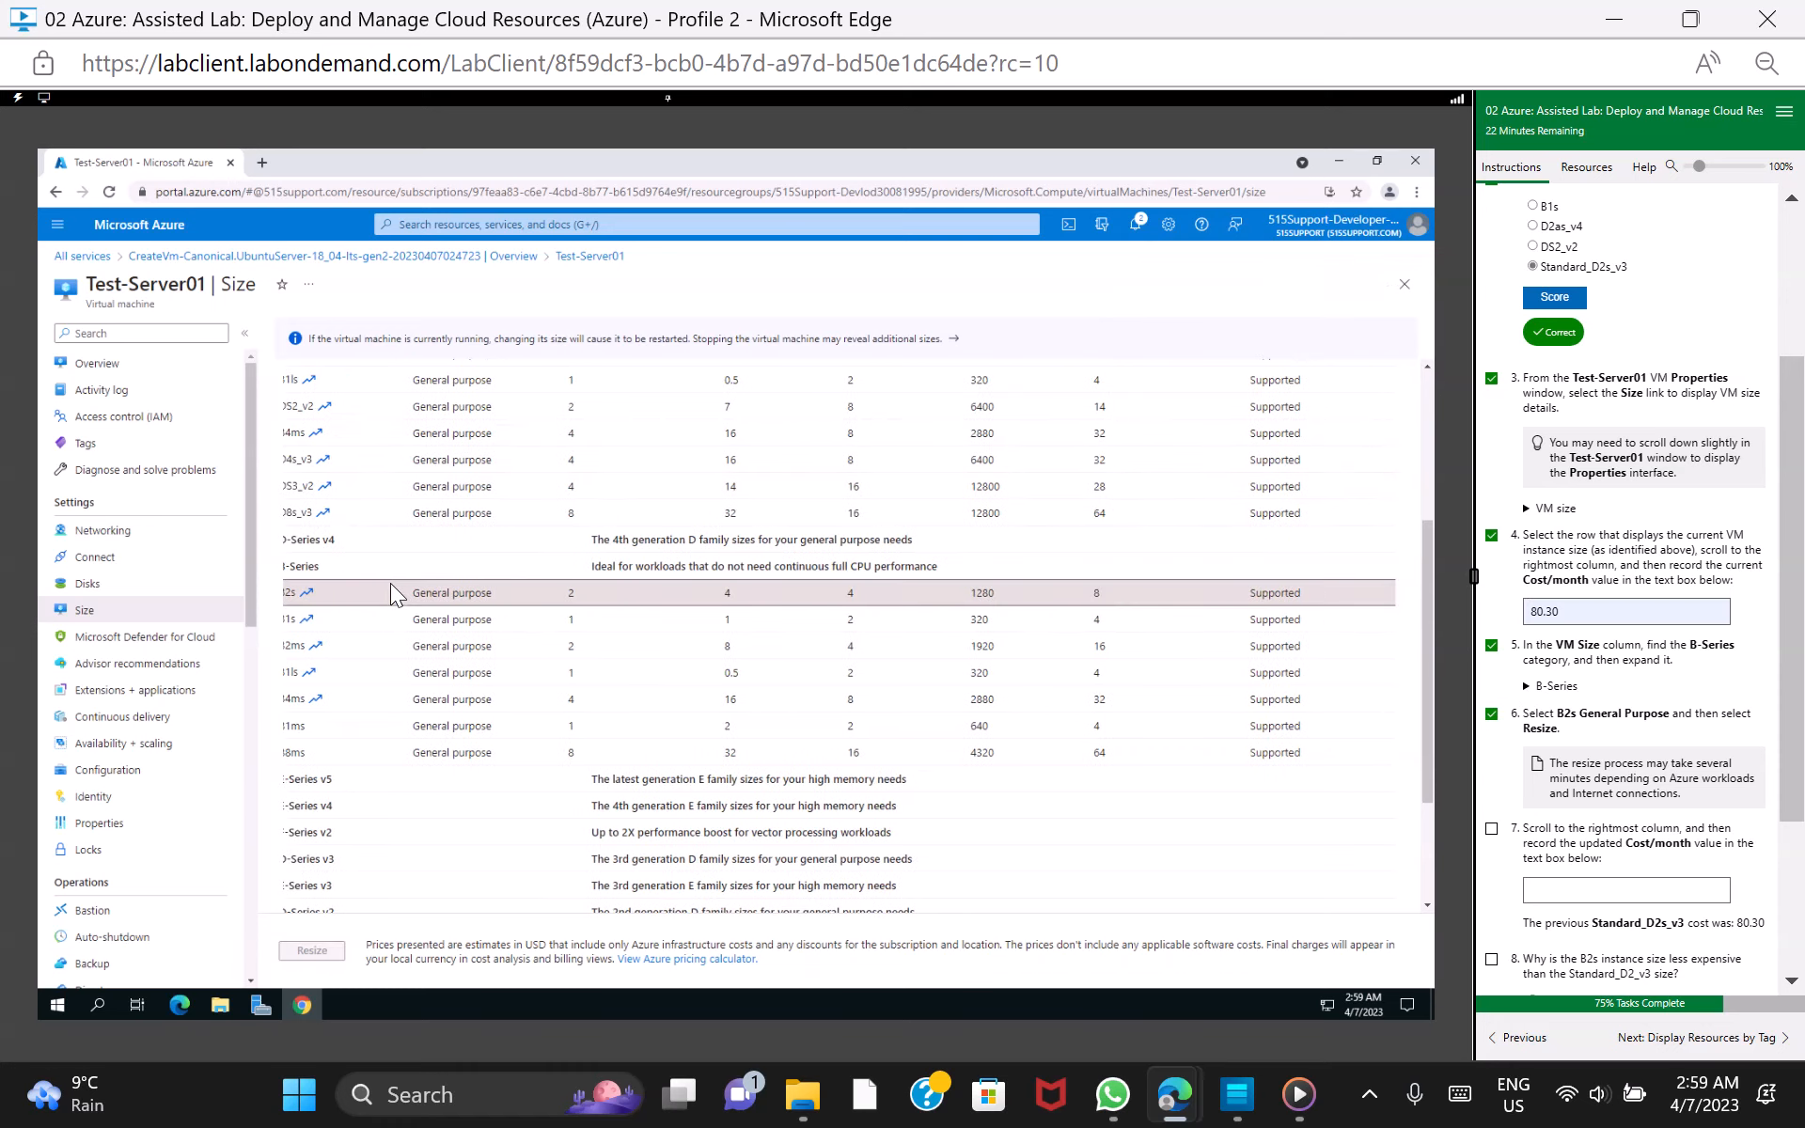
scroll(391, 583, "right", 3)
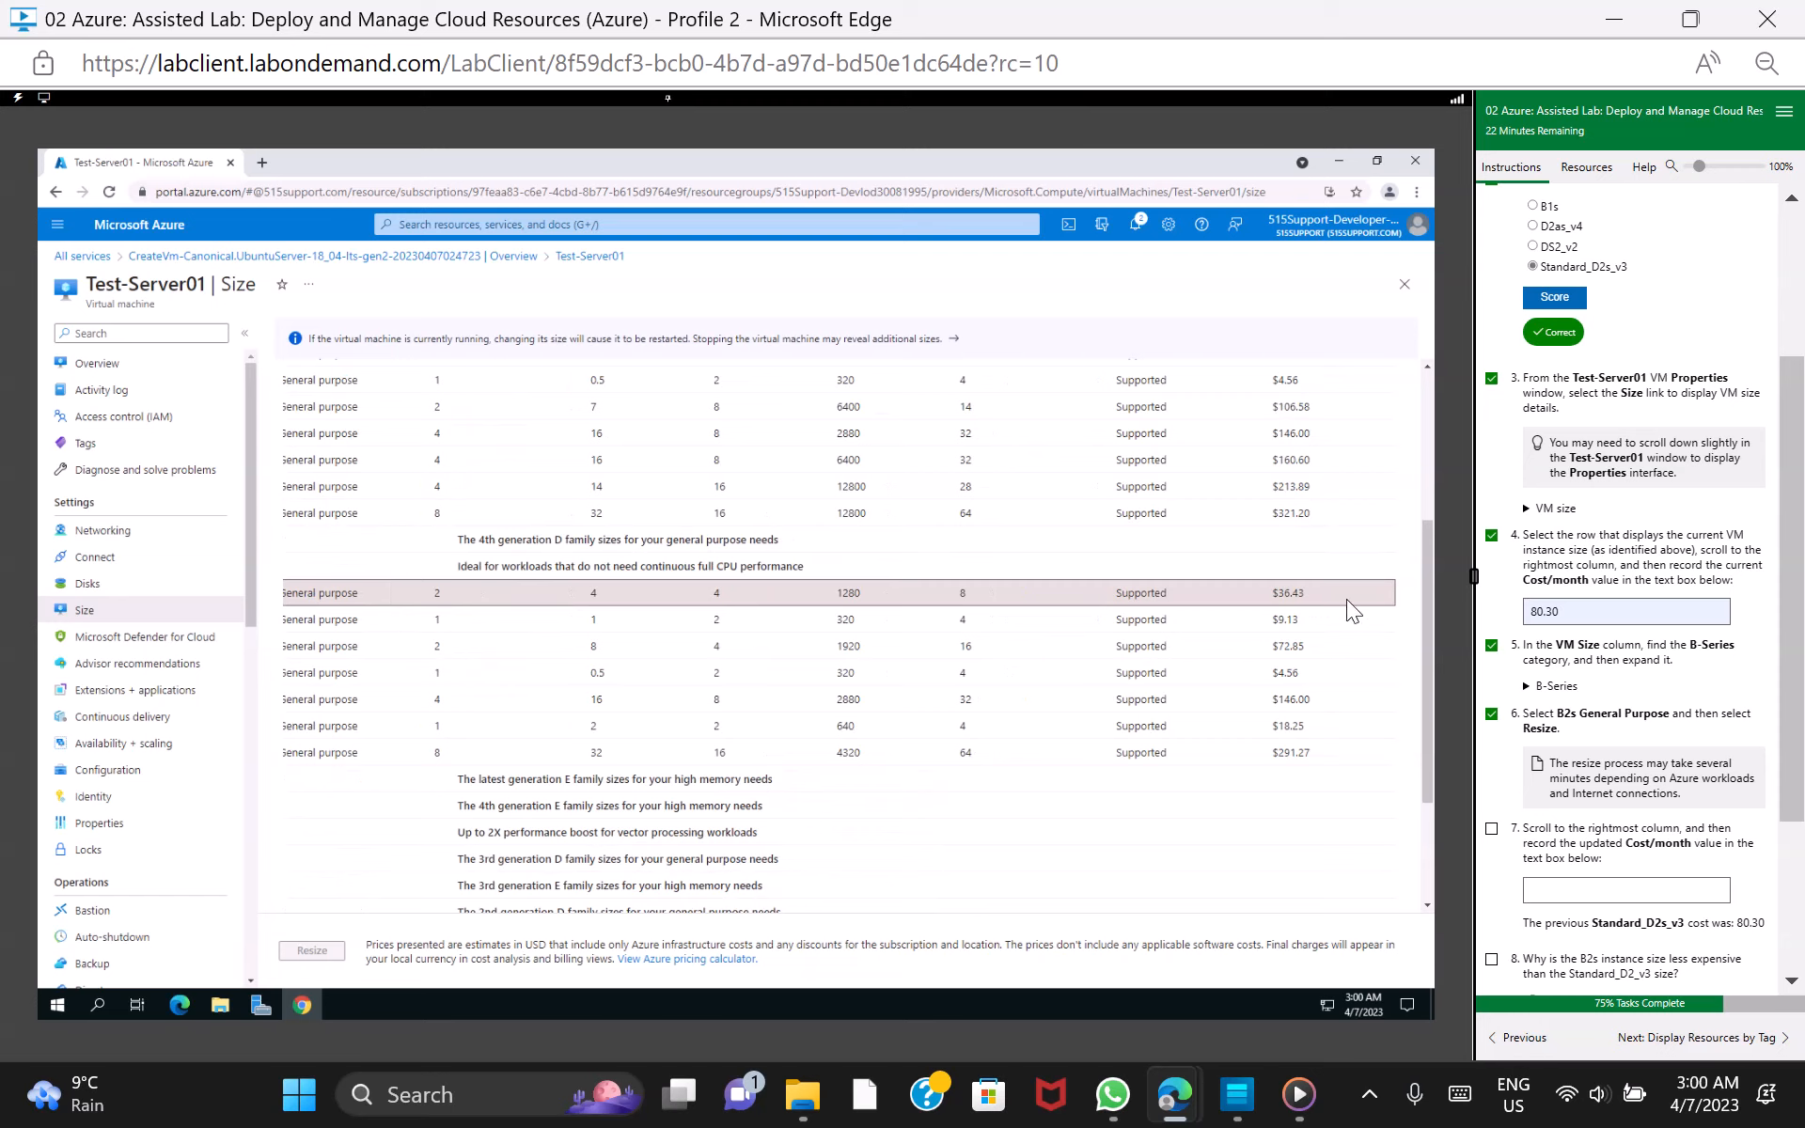
left_click(1629, 886)
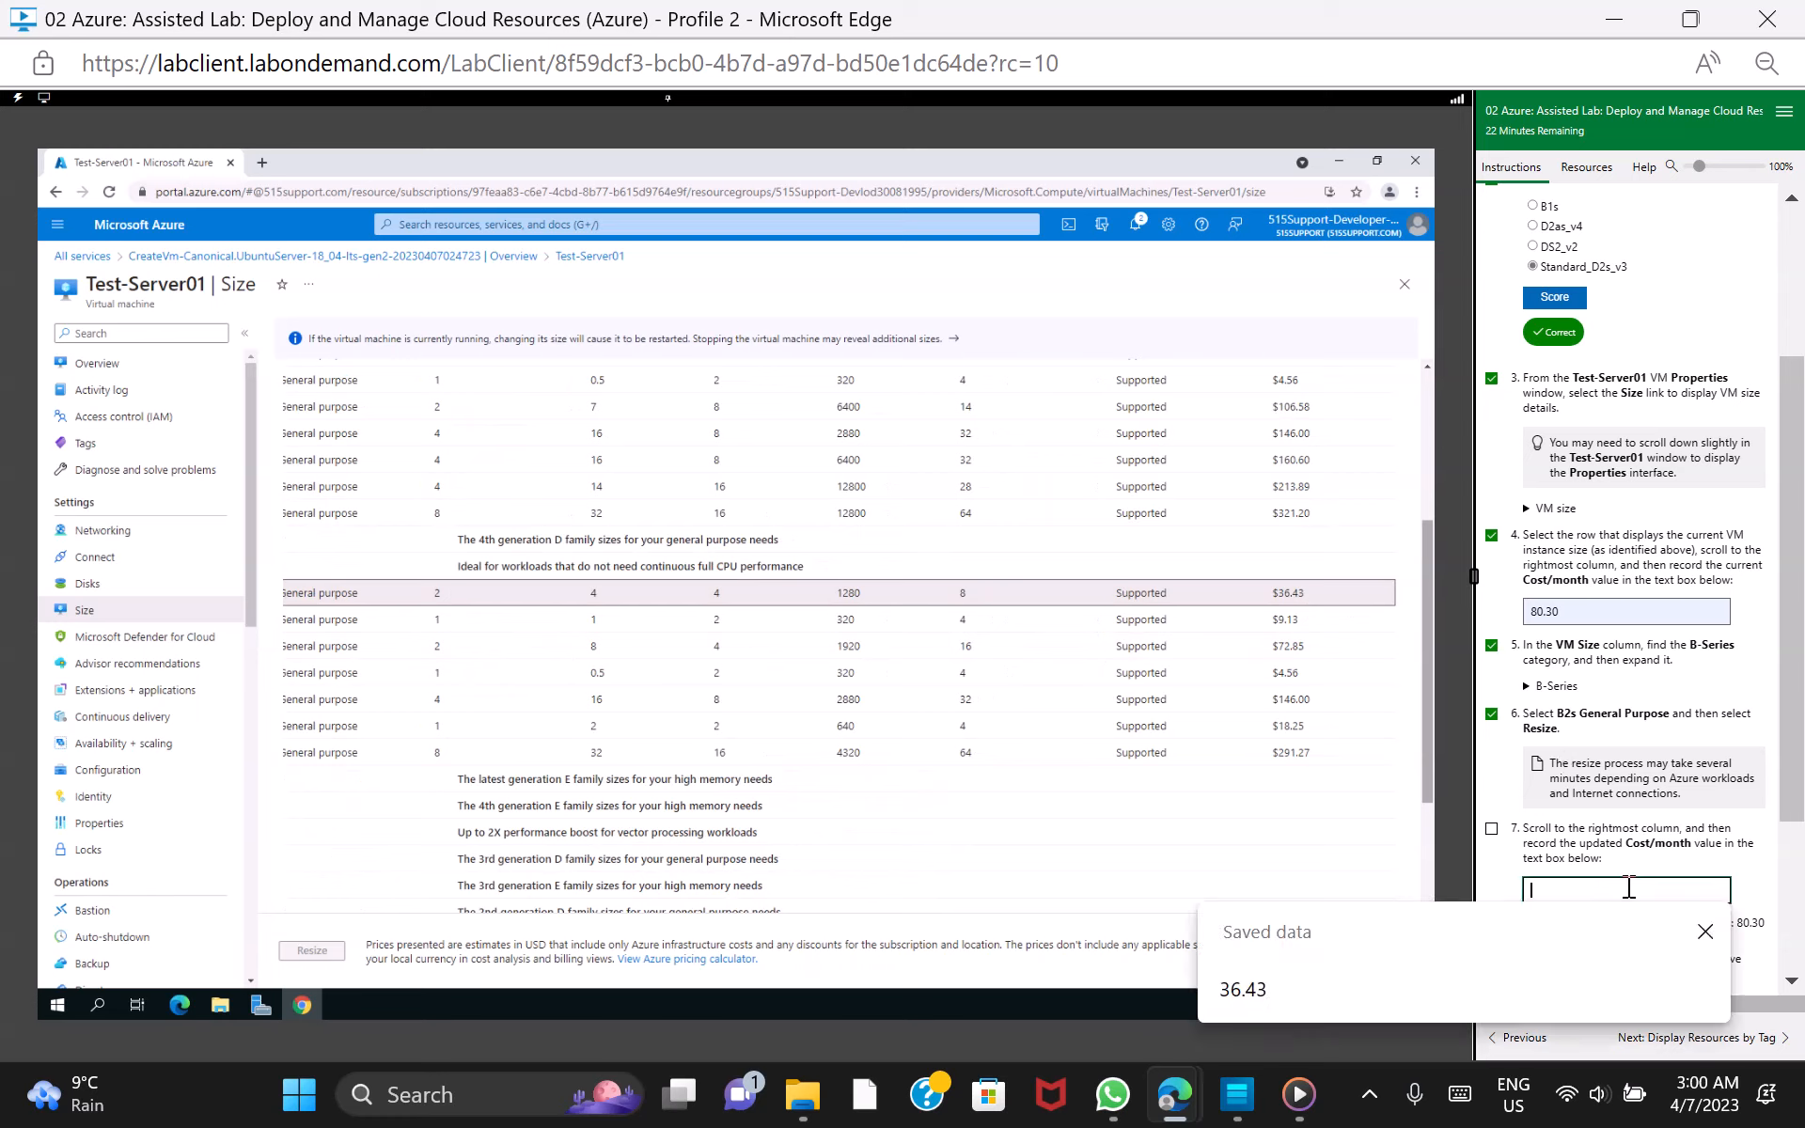
left_click(1358, 976)
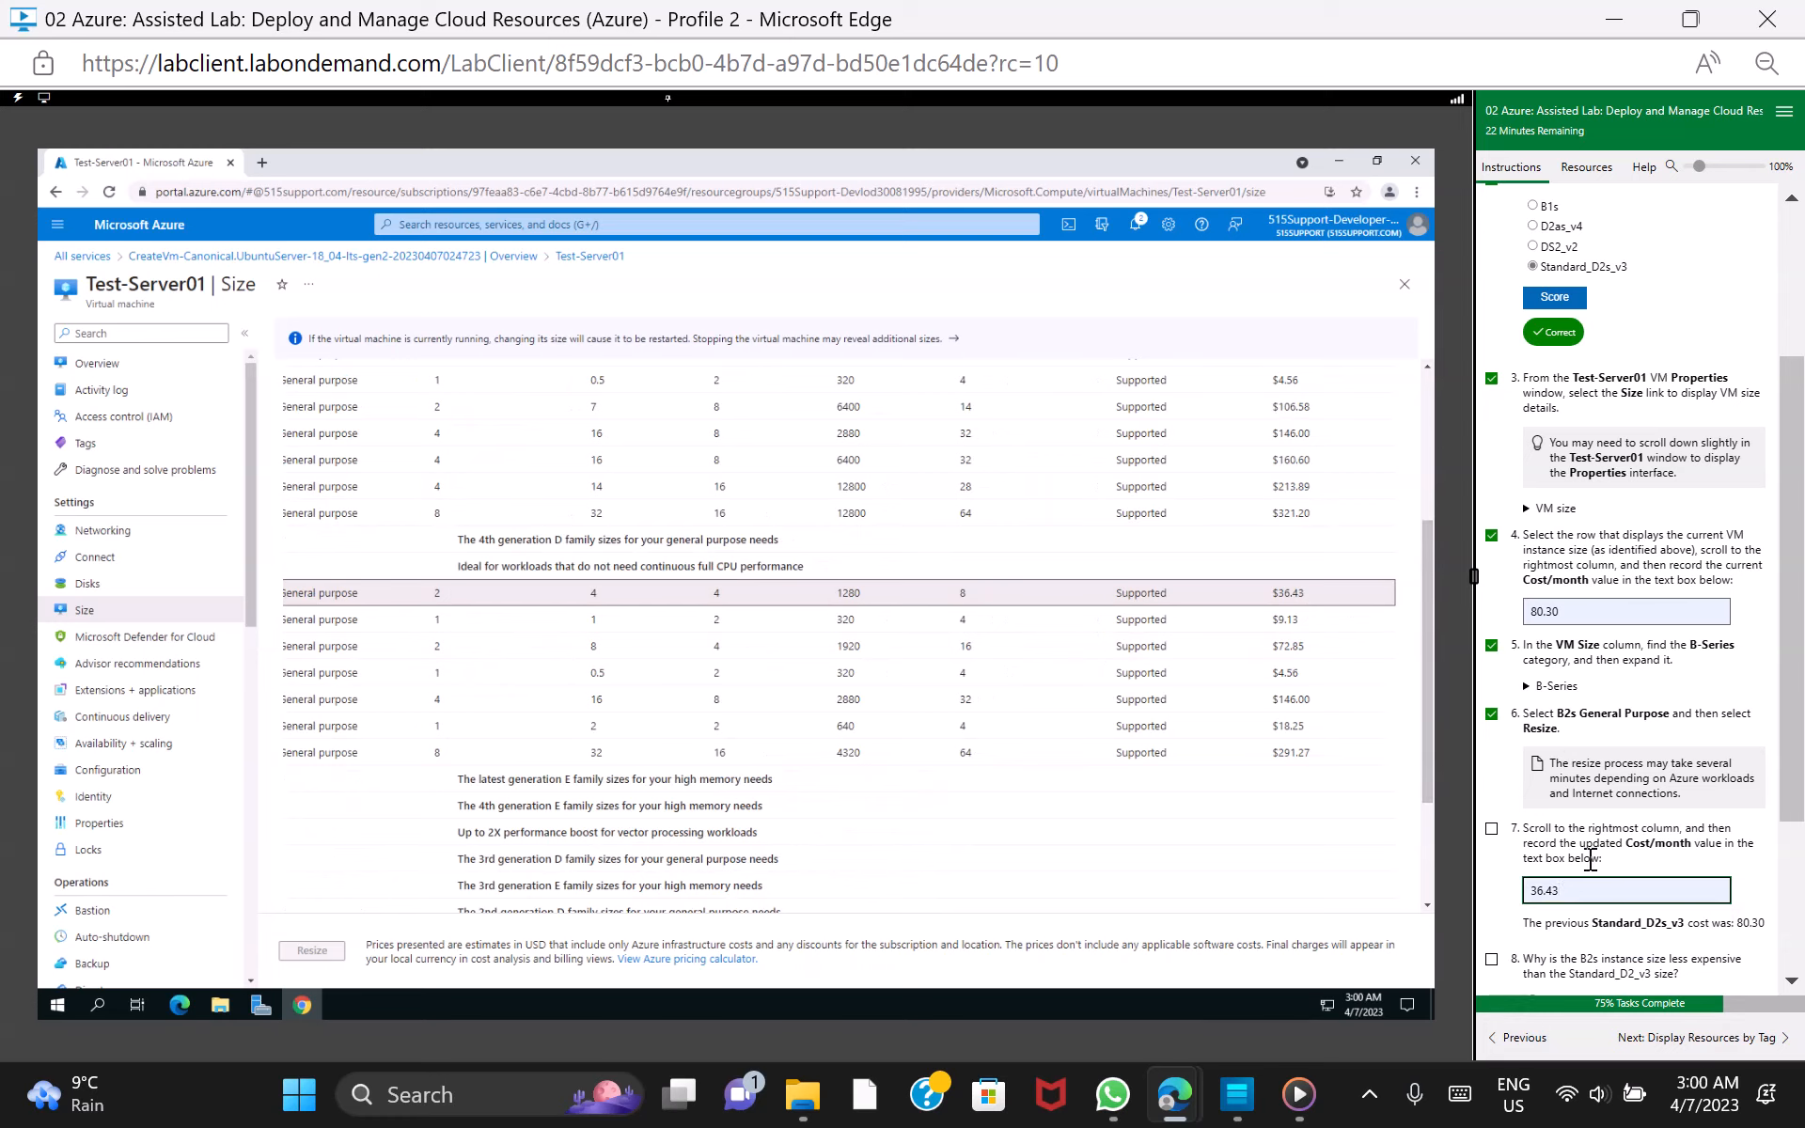
left_click(1492, 828)
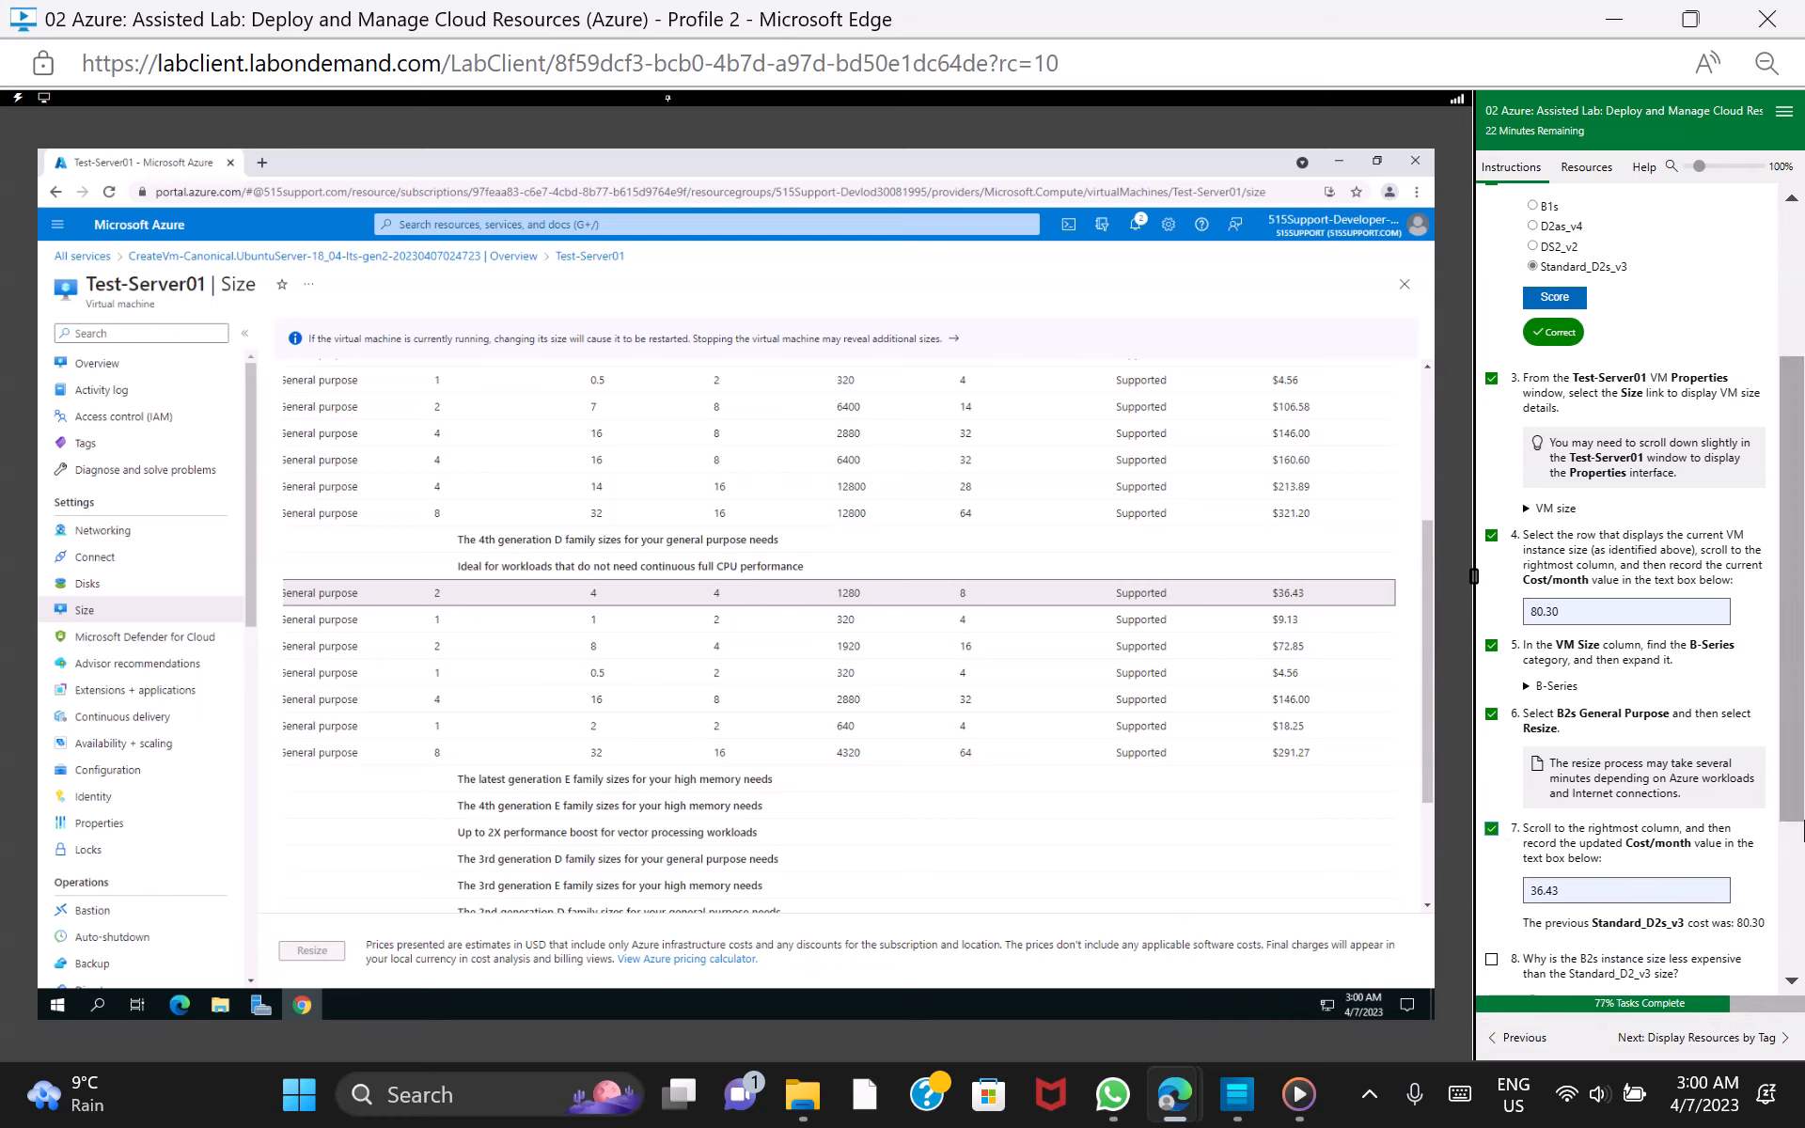
Answer the B2s cost question with "The B2s instance consumes fewer resources", score it, and mark lab task 8 as done
left_click_drag(1788, 786, 1784, 945)
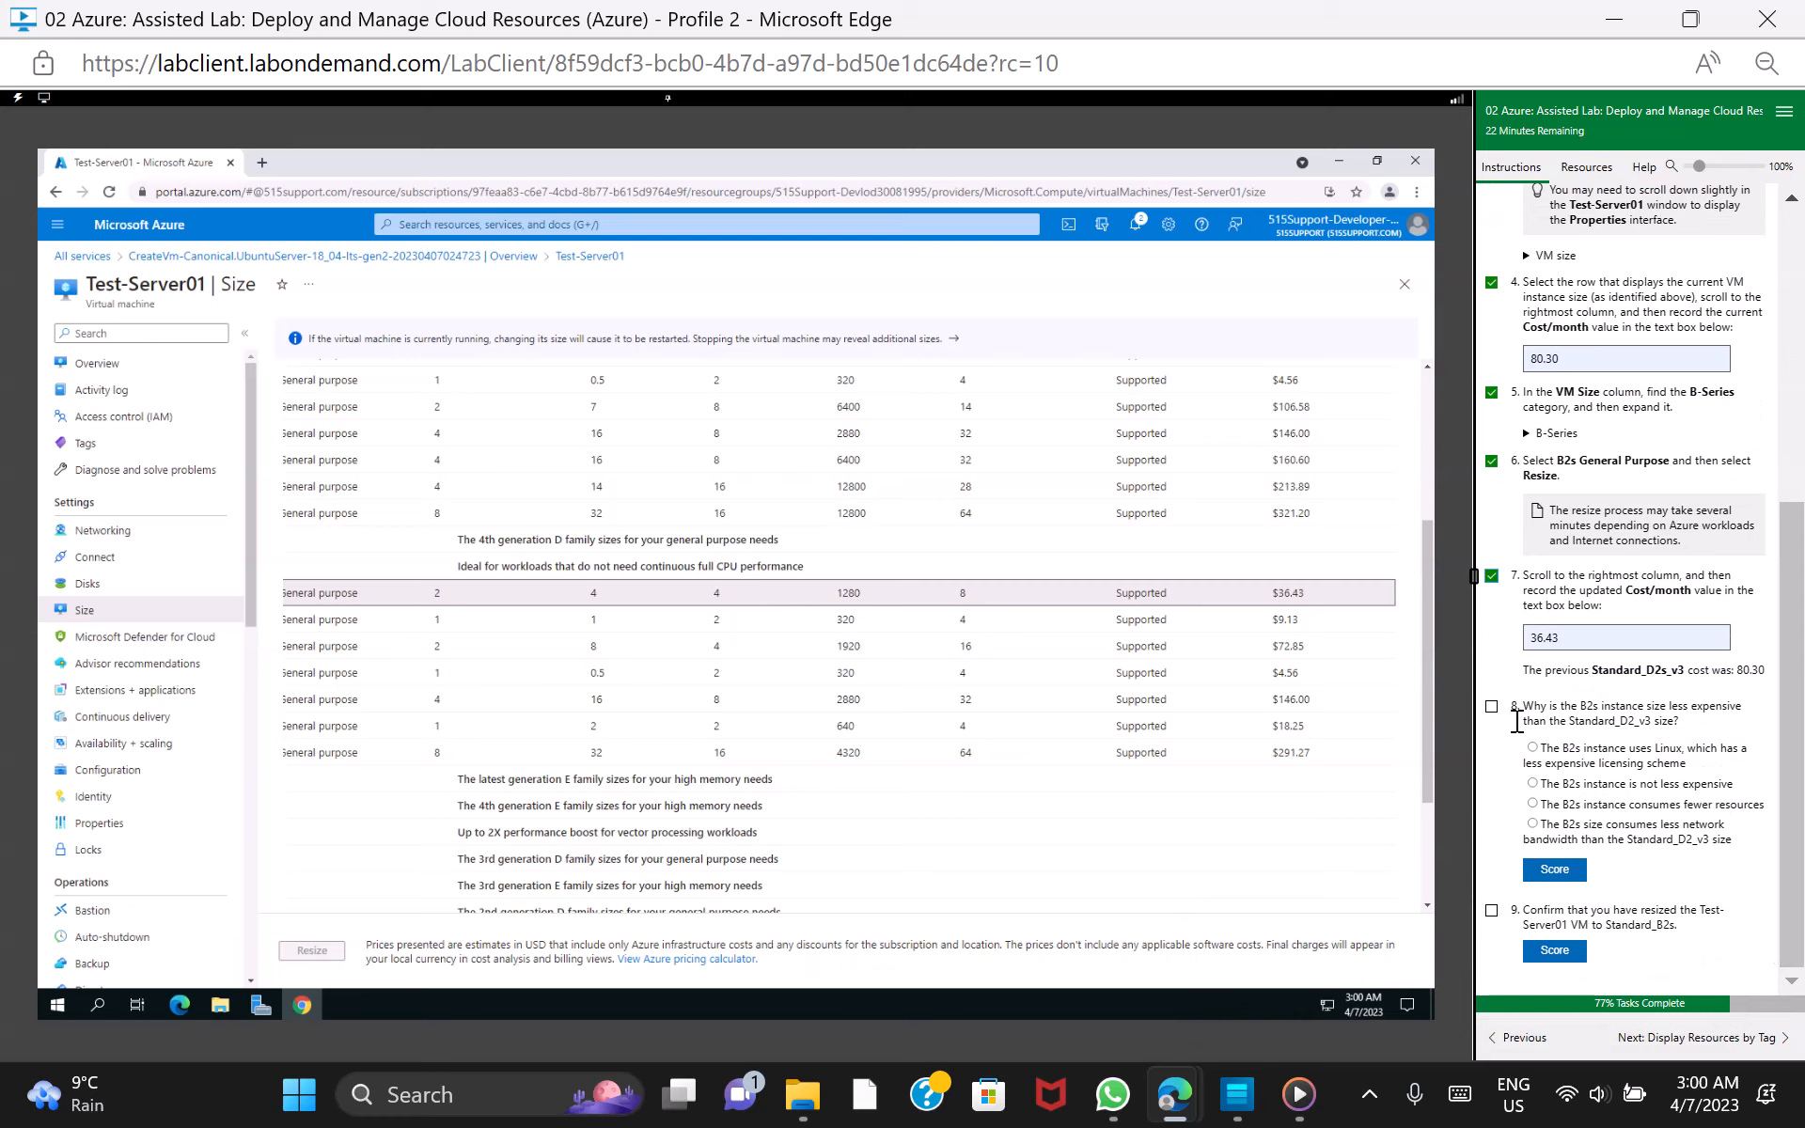
left_click(1492, 707)
left_click(1532, 805)
left_click(1554, 868)
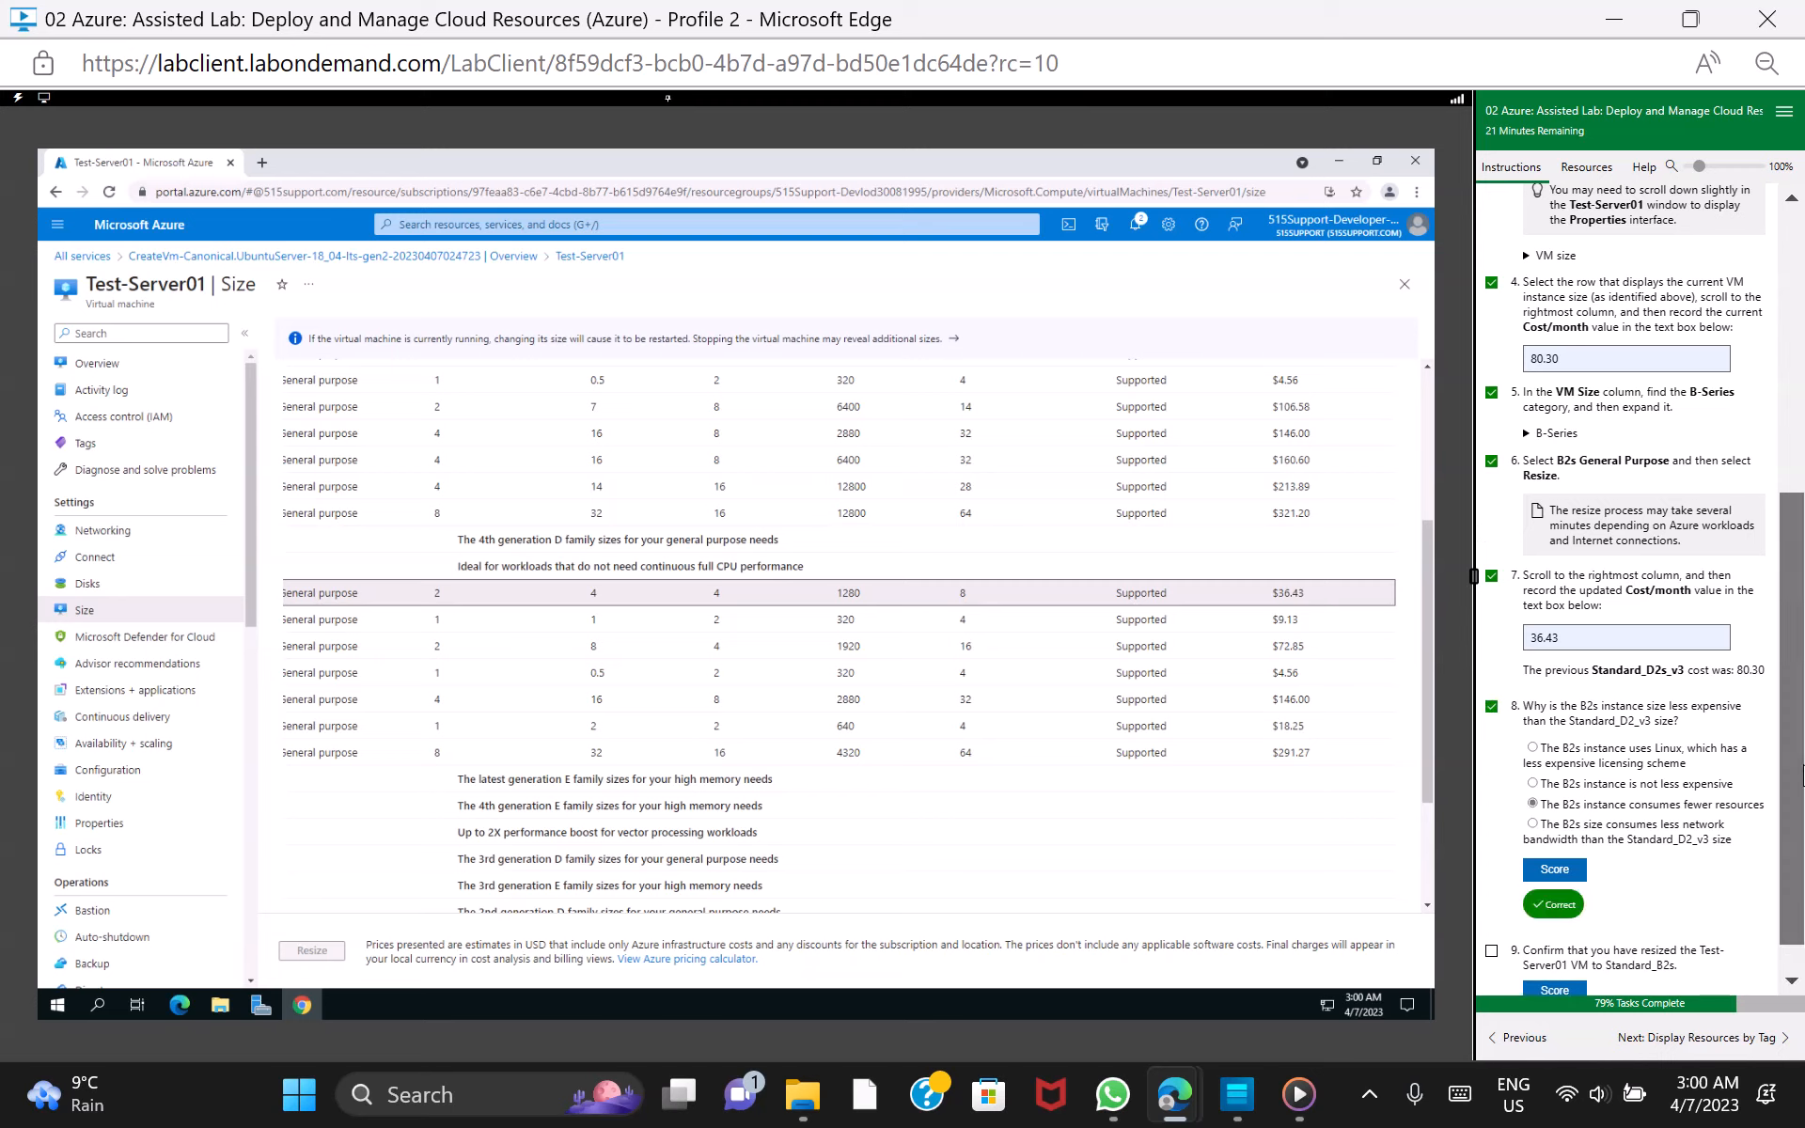
Score the Test-Server01 resize to Standard_B2s and continue to the lab section on displaying resources by tag
scroll(1789, 903, "down", 1)
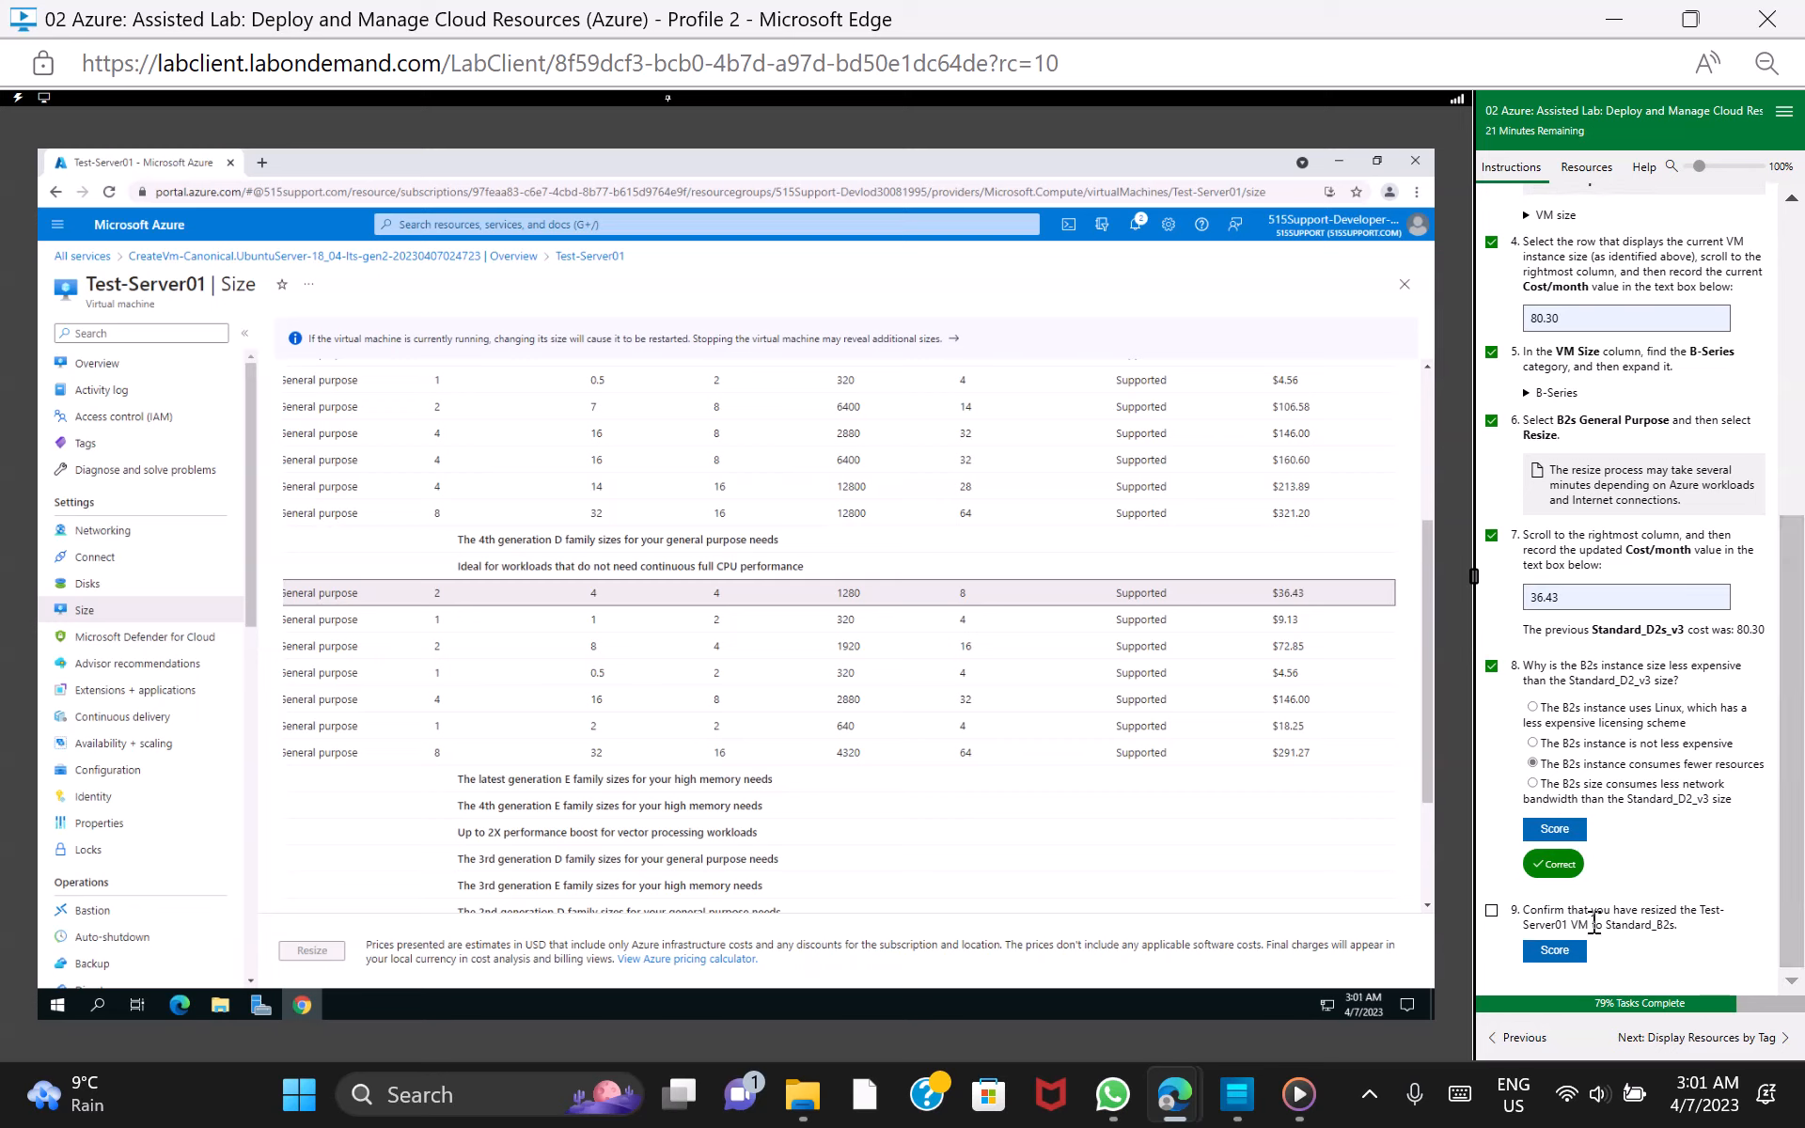
left_click(1554, 951)
left_click(1556, 950)
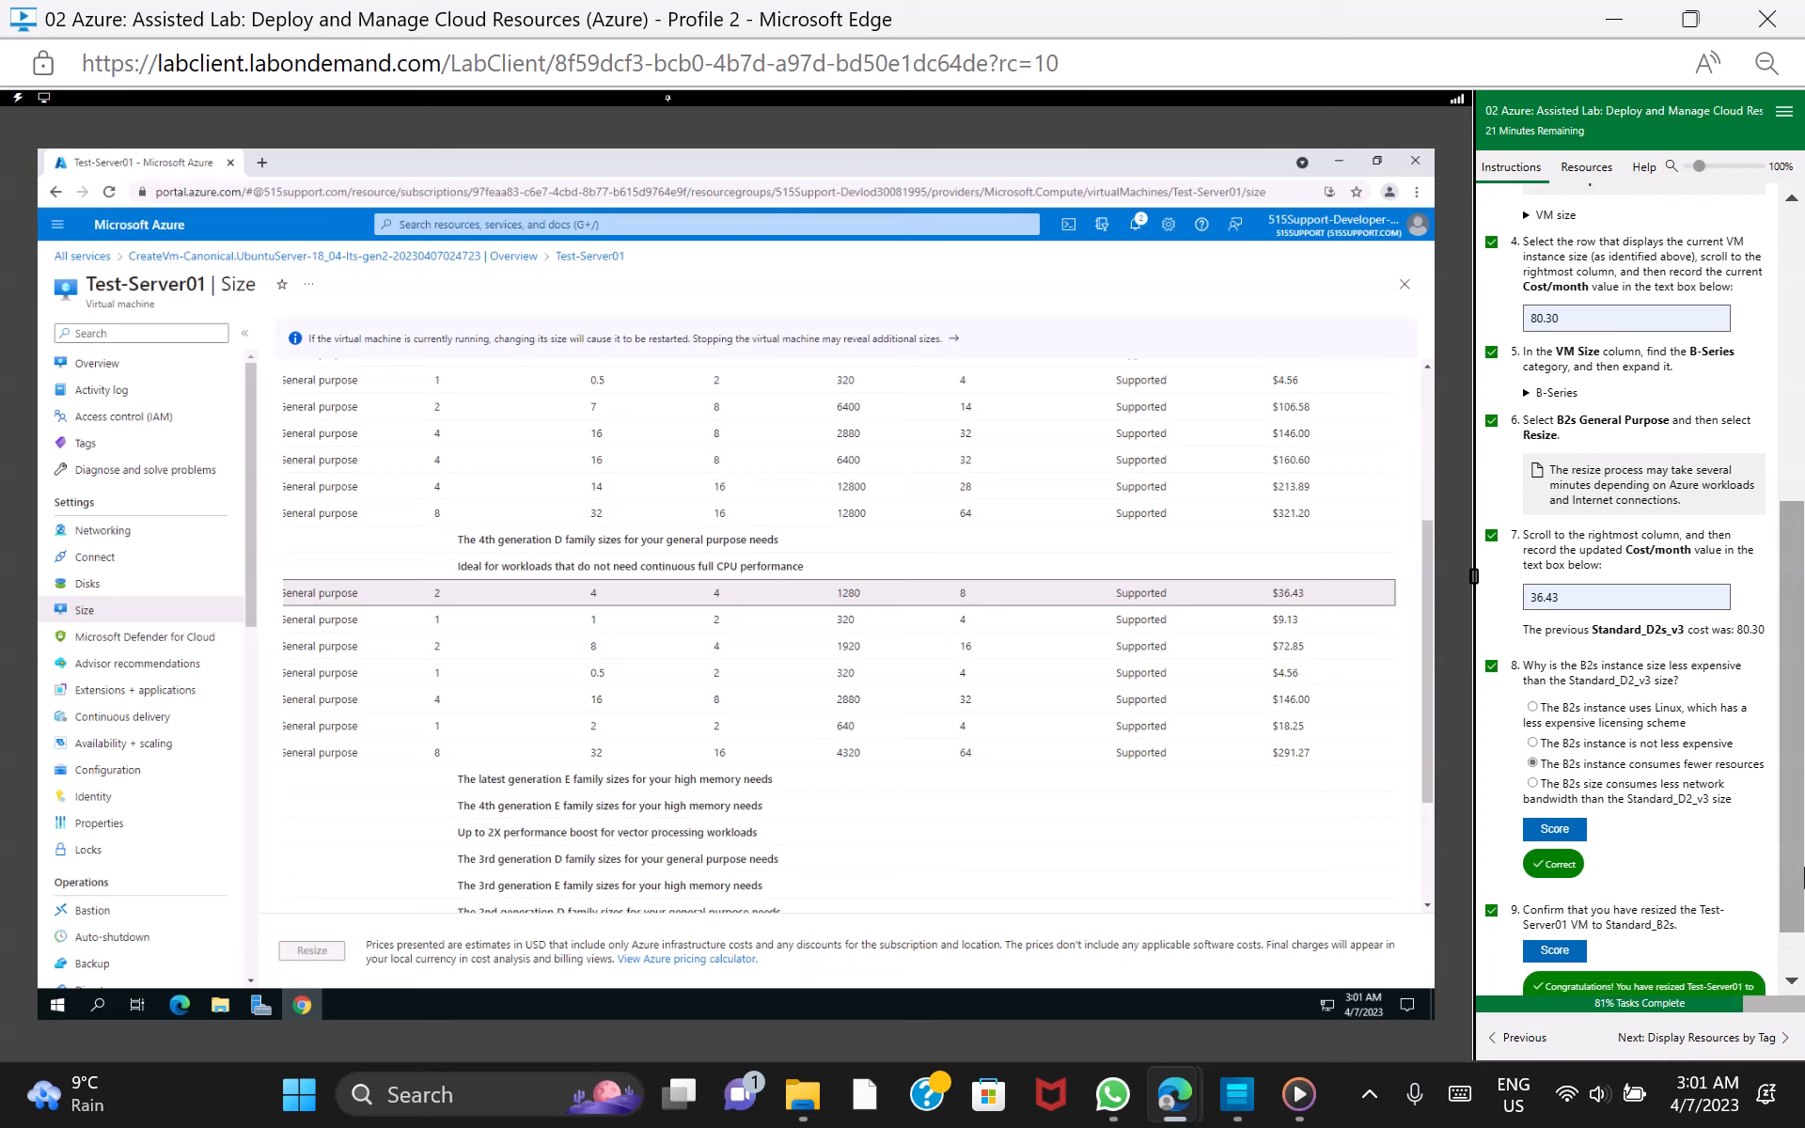
left_click(1747, 1046)
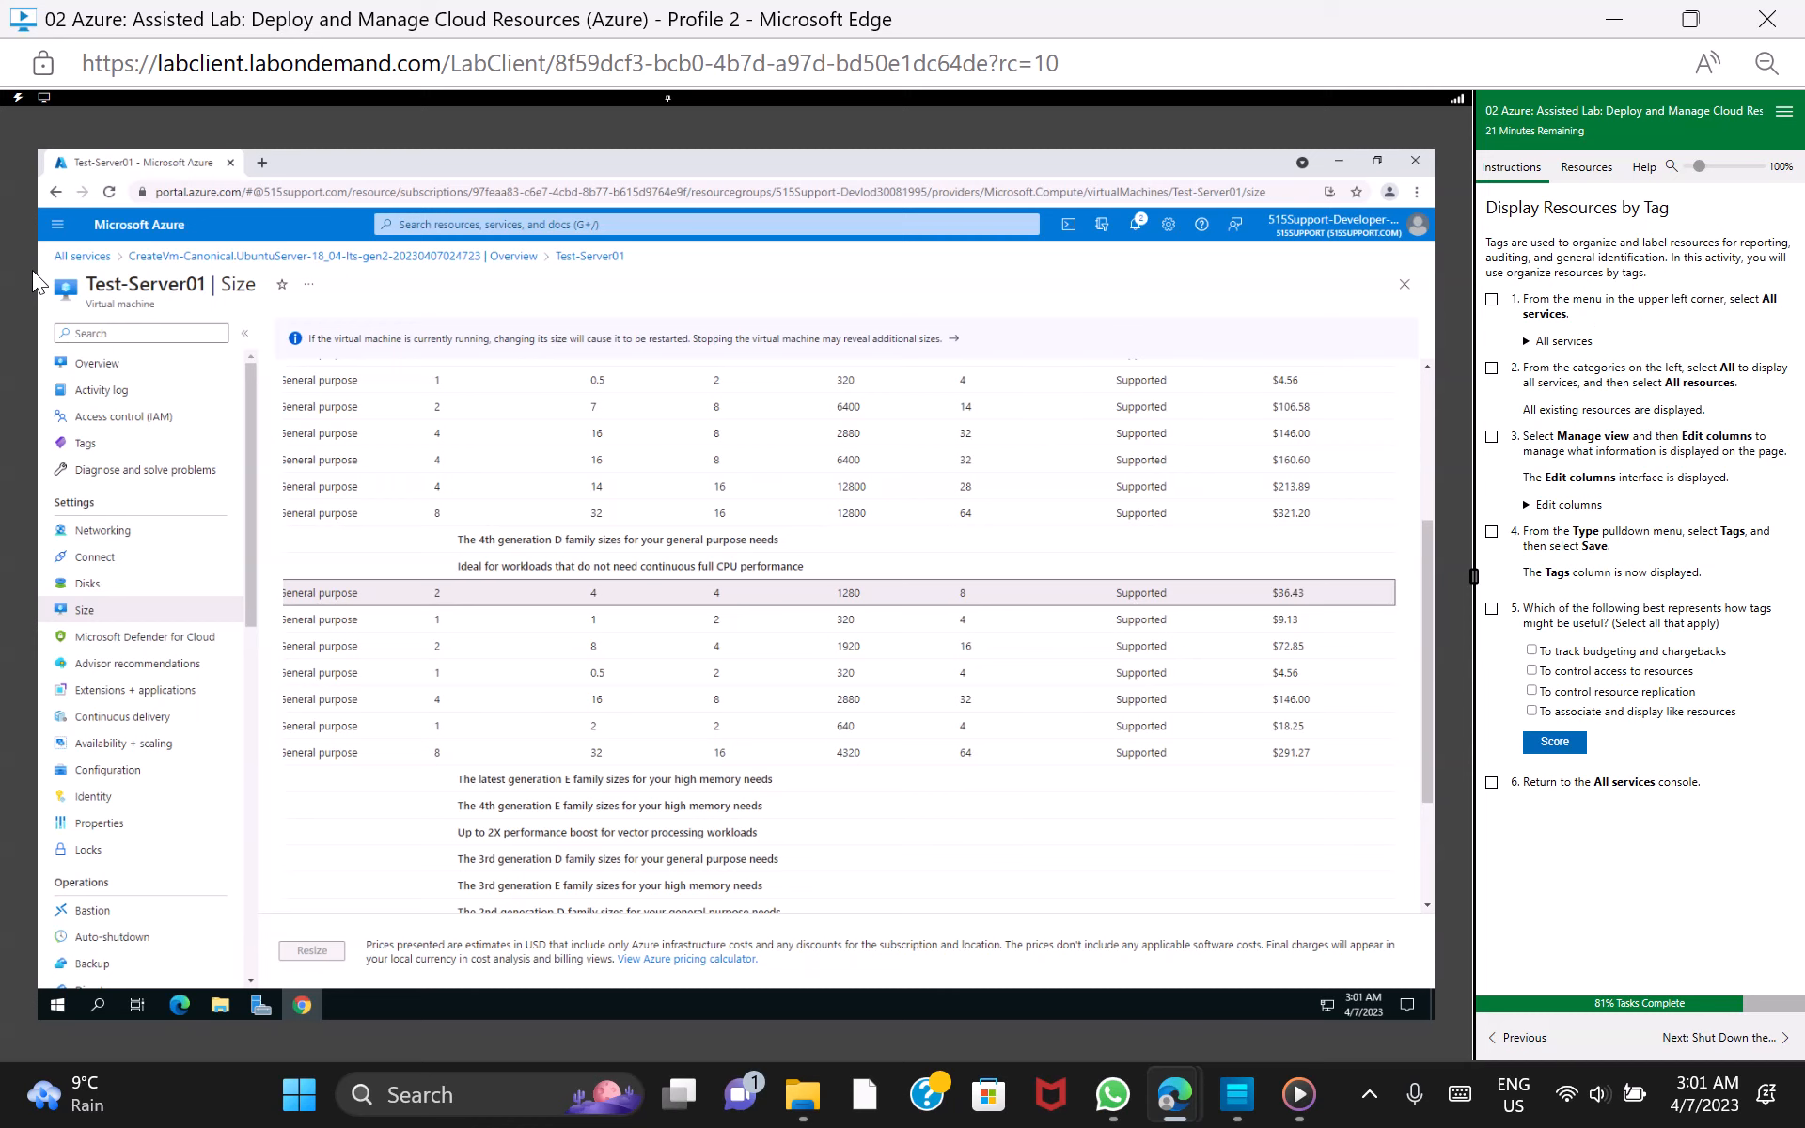
Display all existing resources from the full All services list, and mark lab tasks 1 and 2 as done
left_click(94, 257)
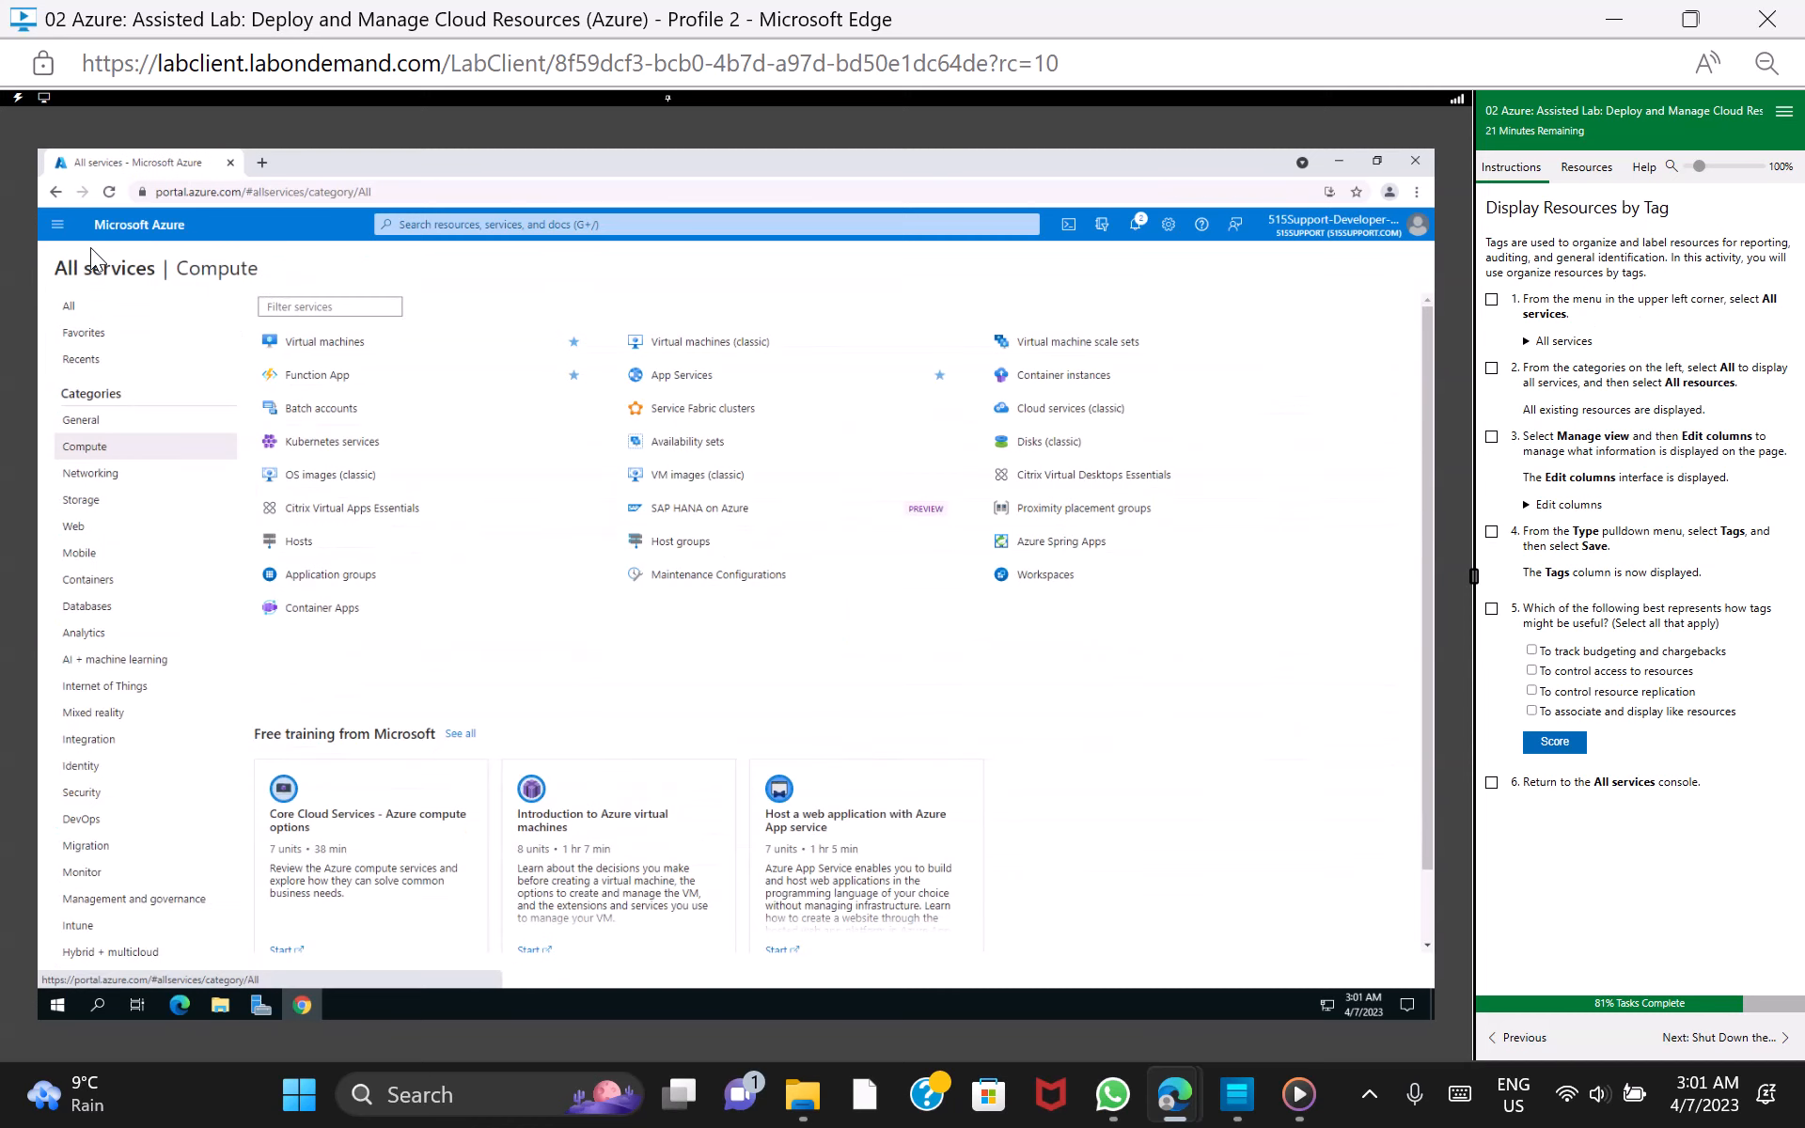
left_click(1490, 301)
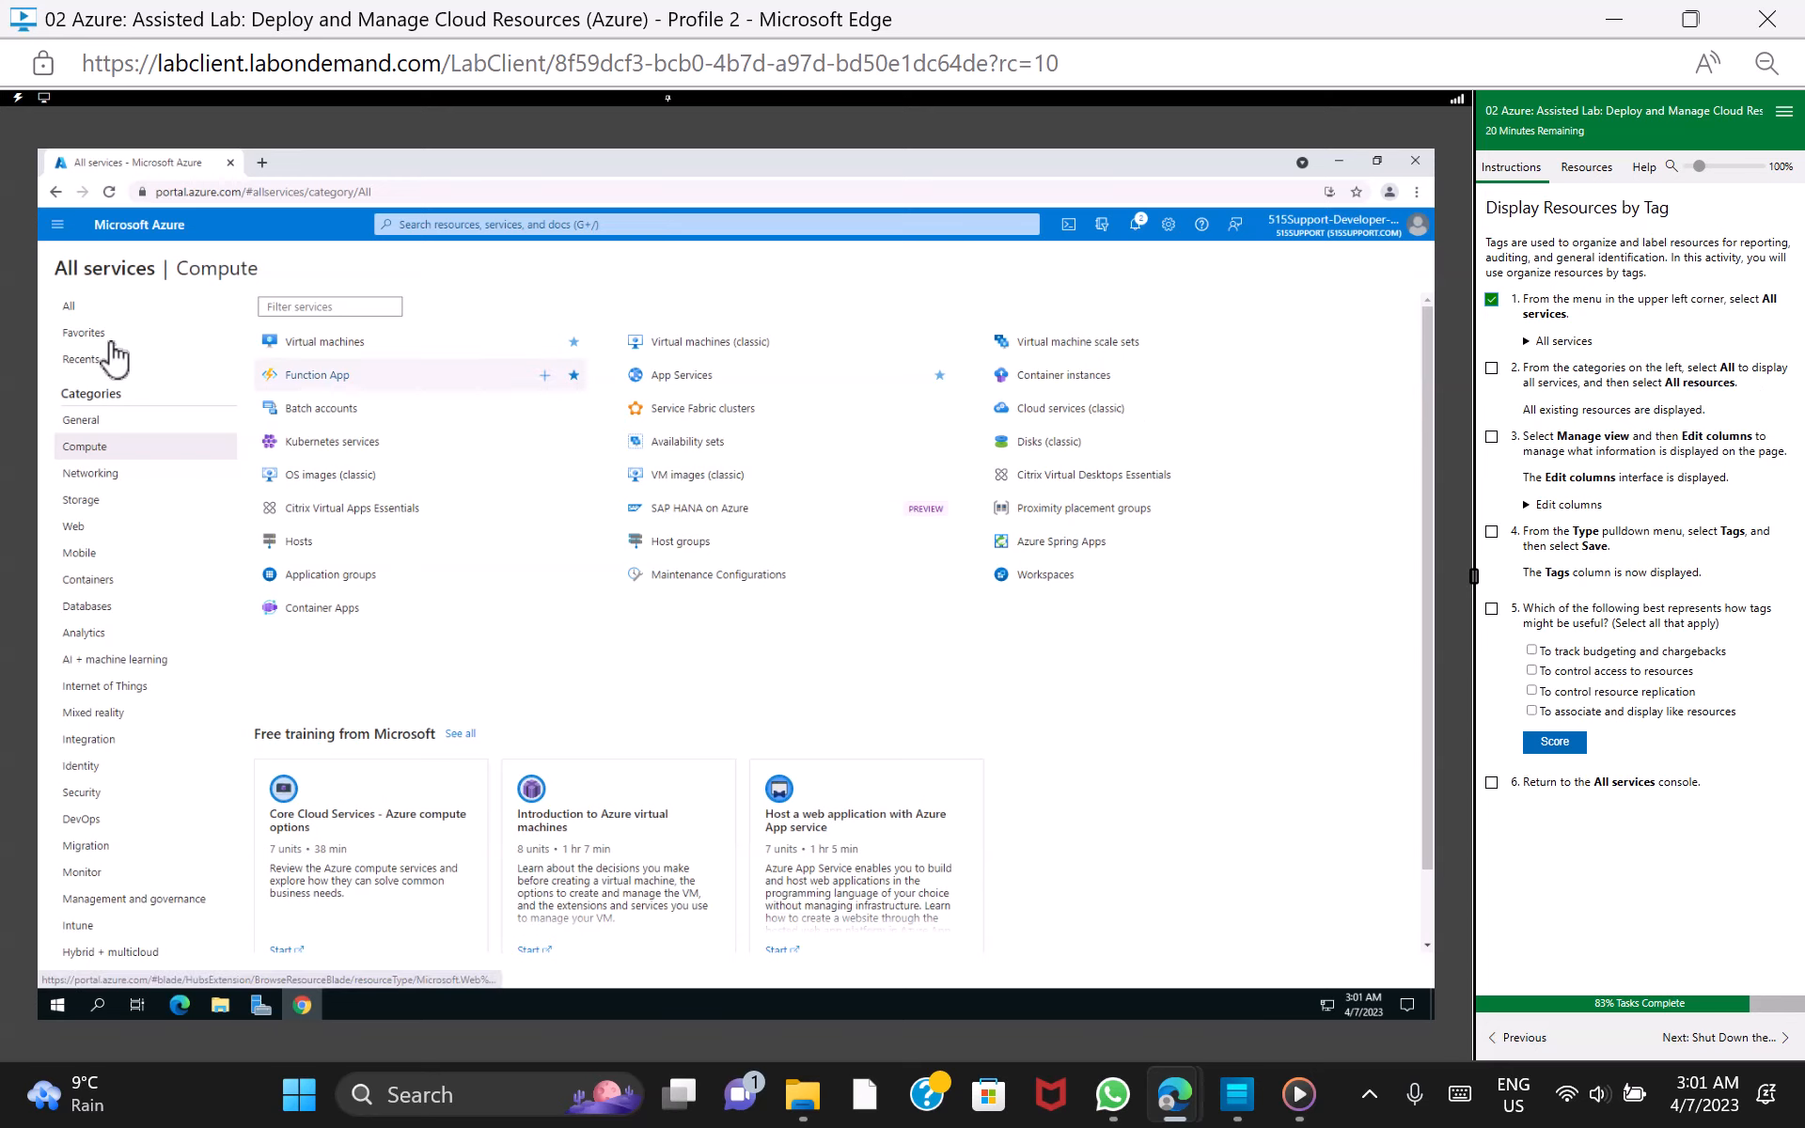
left_click(68, 308)
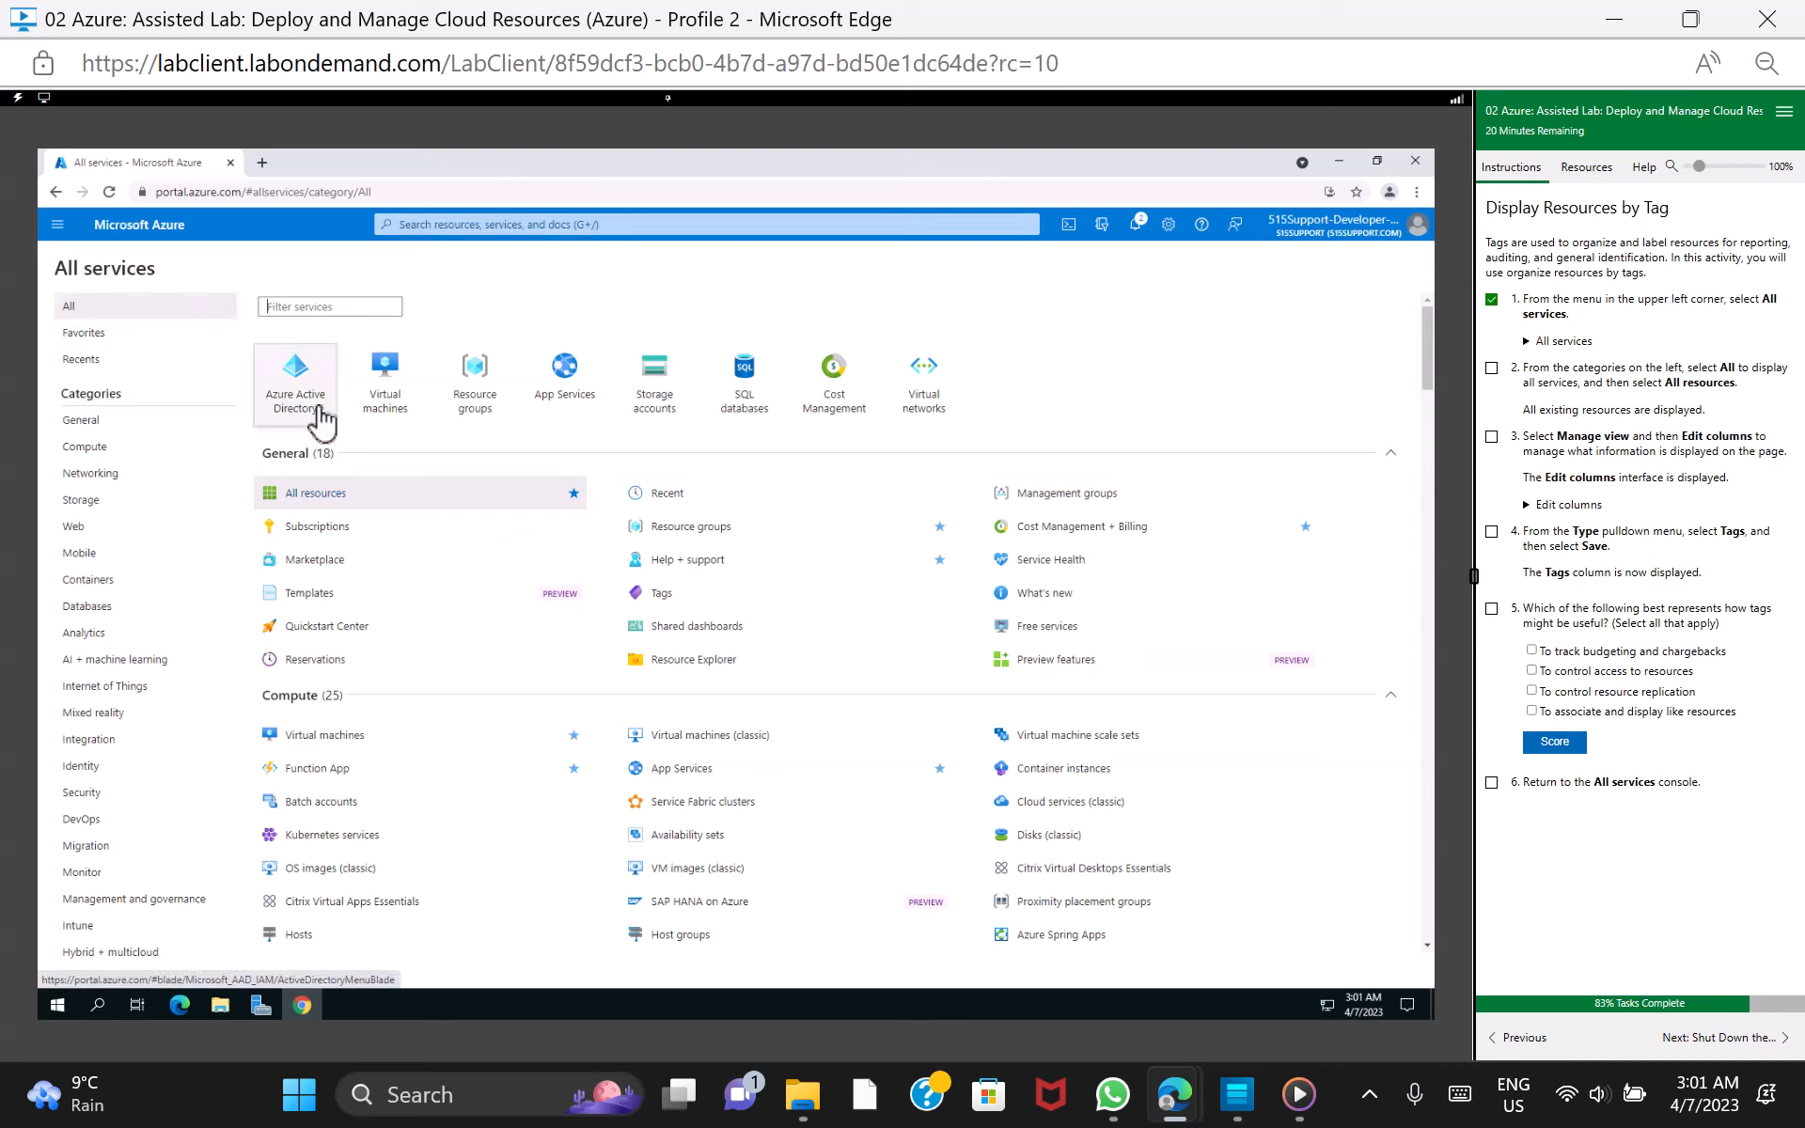
left_click(379, 506)
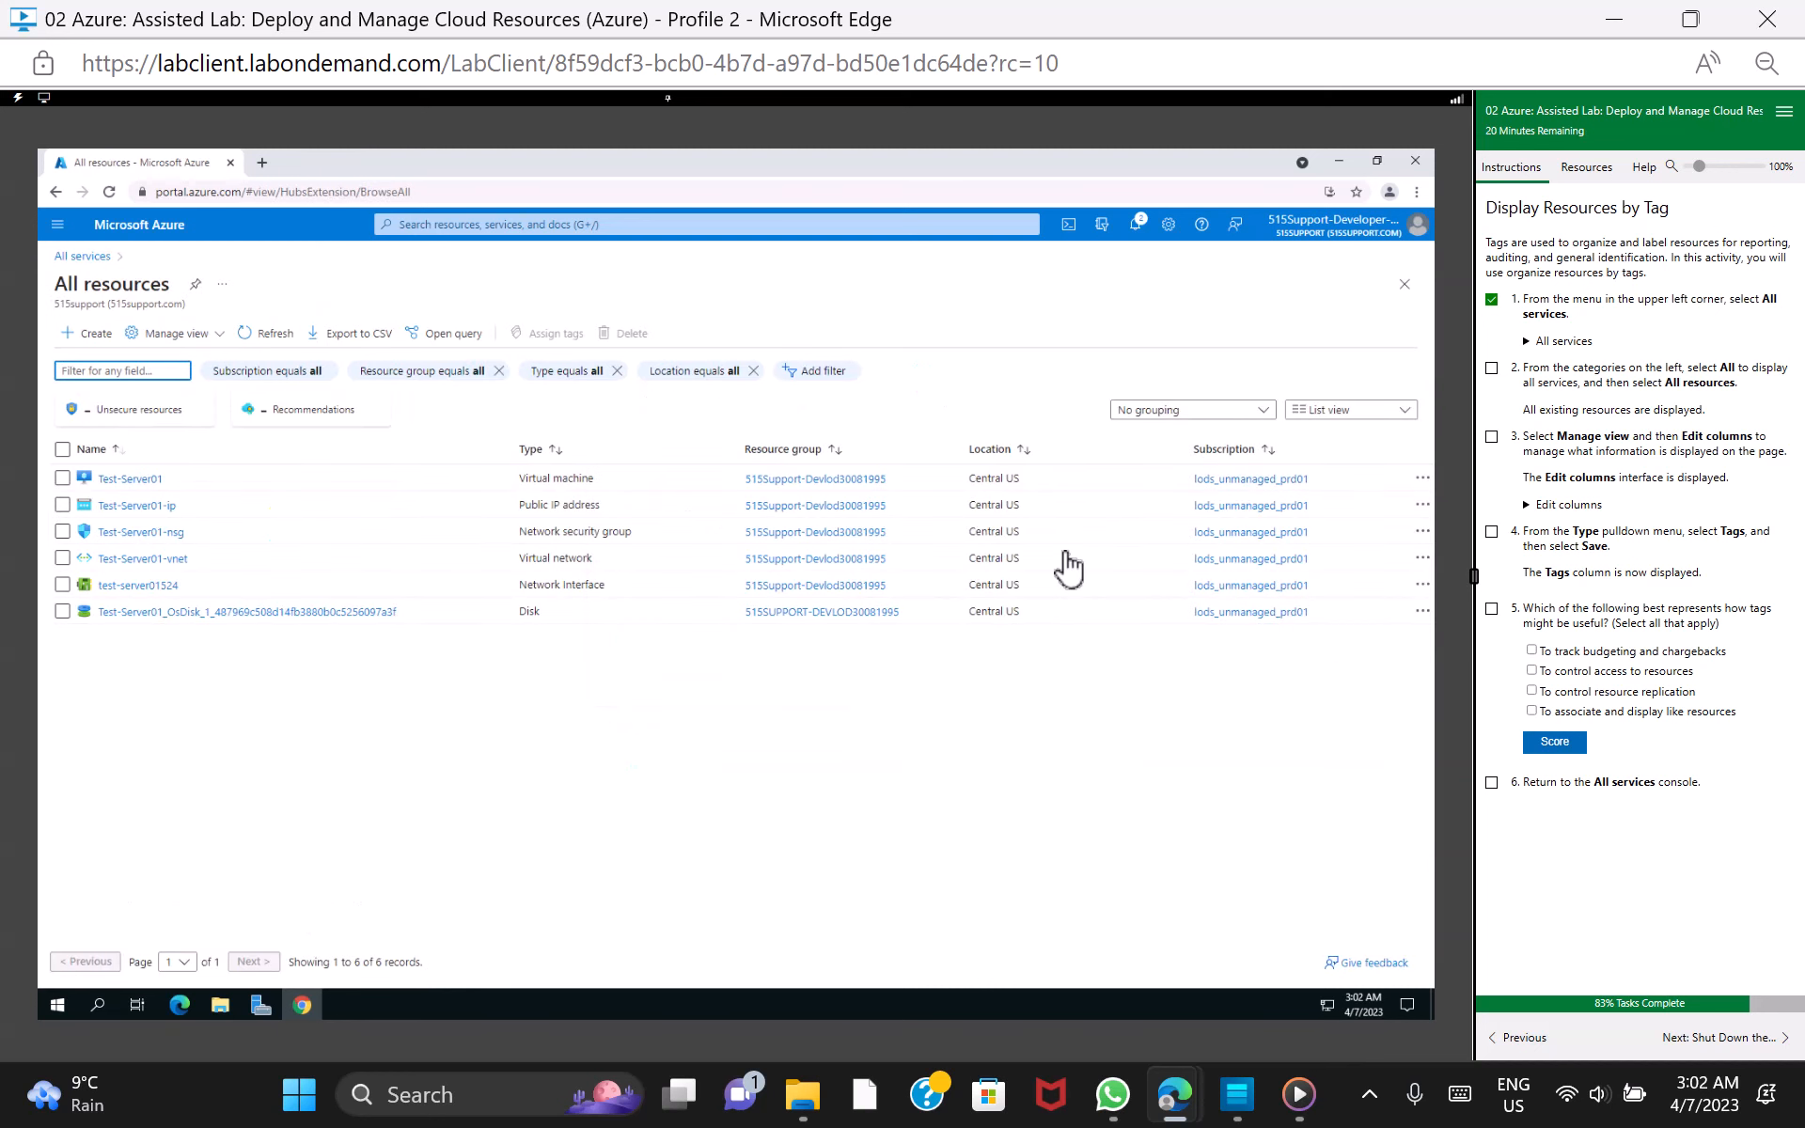
left_click(1491, 368)
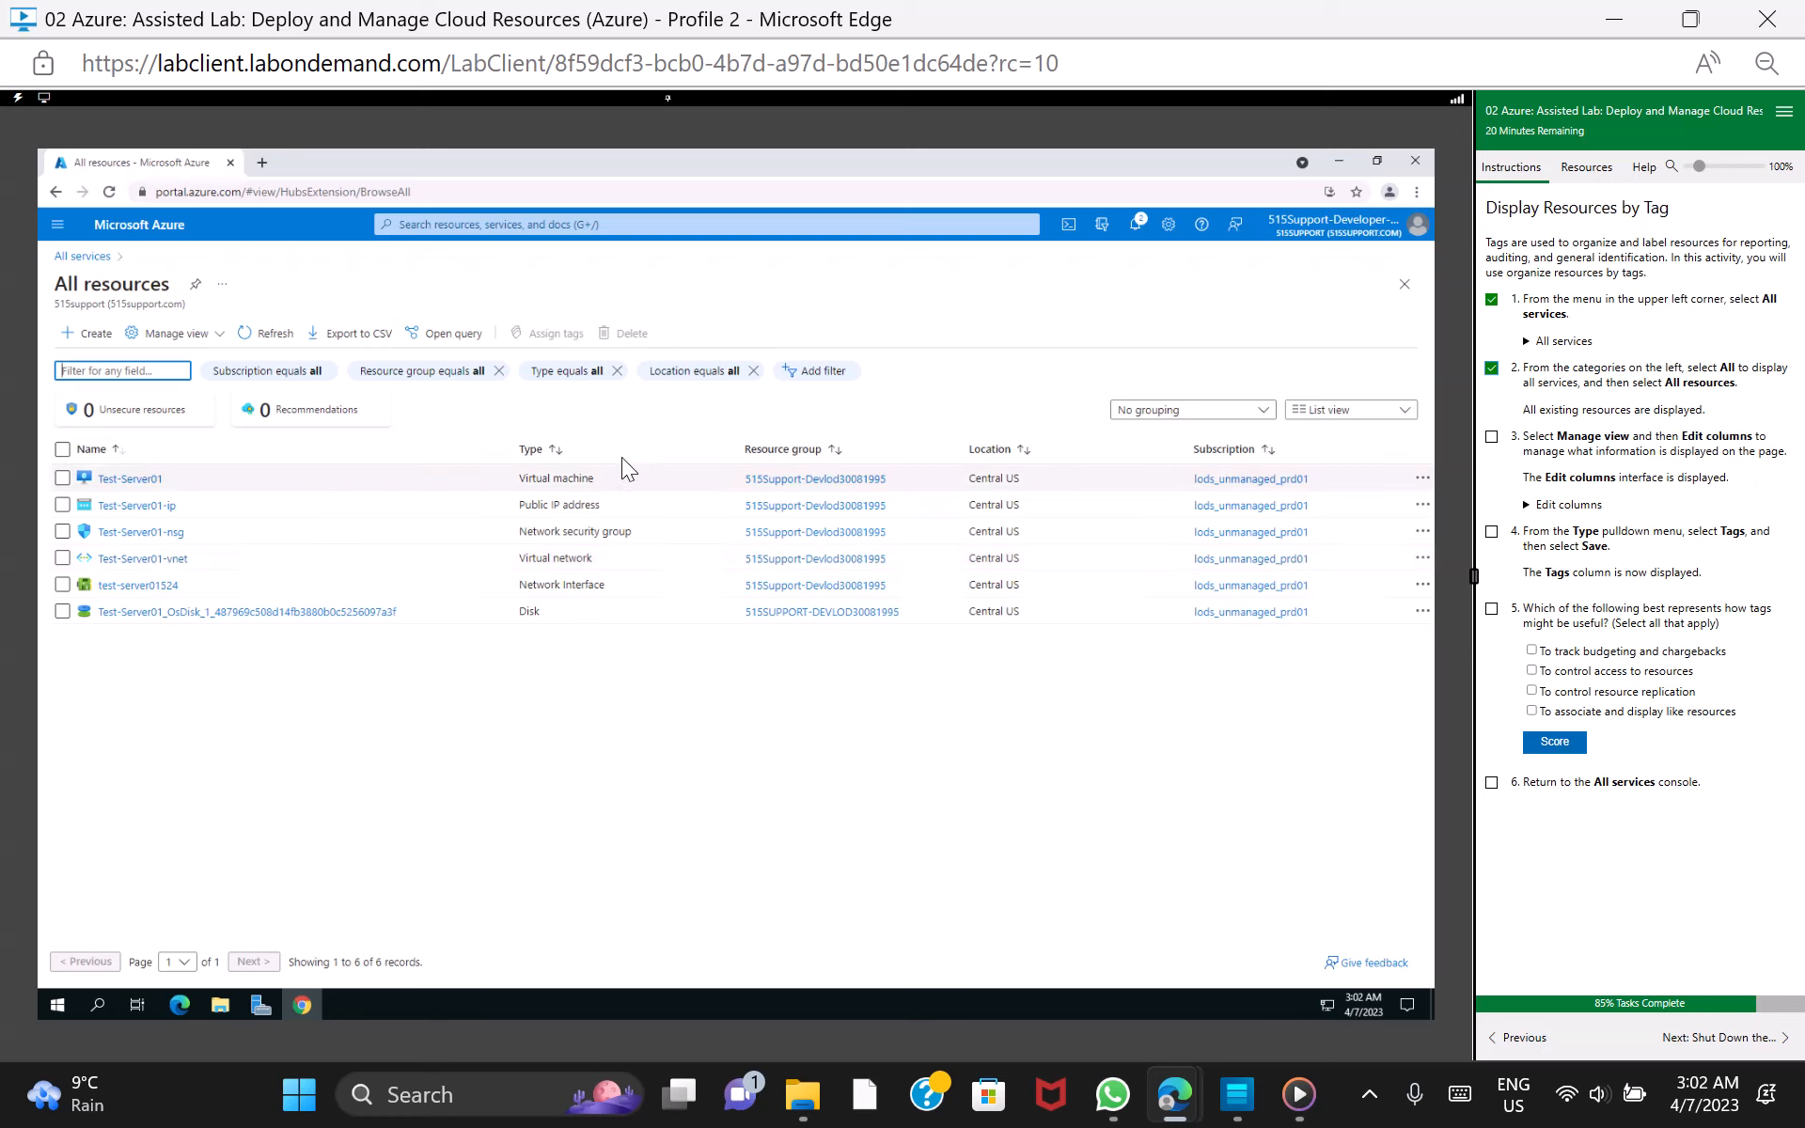
Replace the Type column with Tags in the All resources view and save it, marking lab tasks 3 and 4 as done
left_click(173, 340)
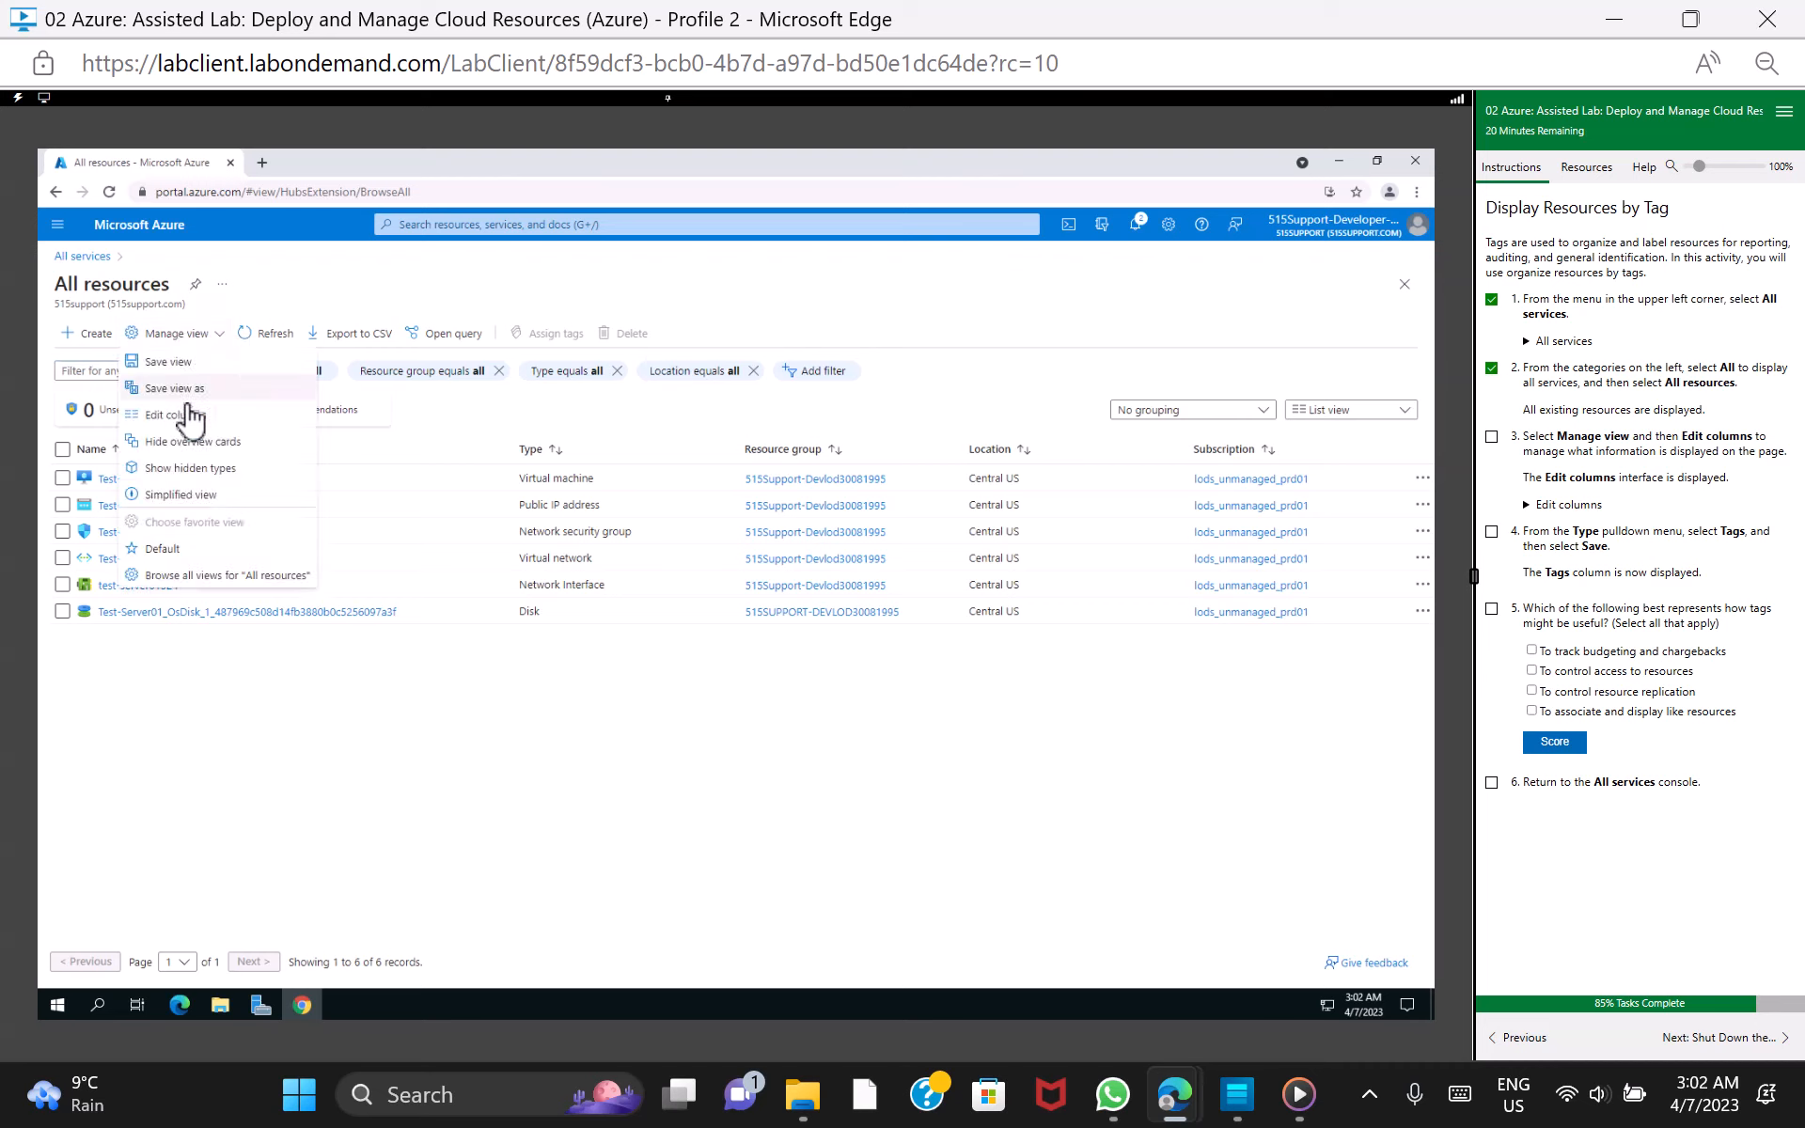
left_click(193, 421)
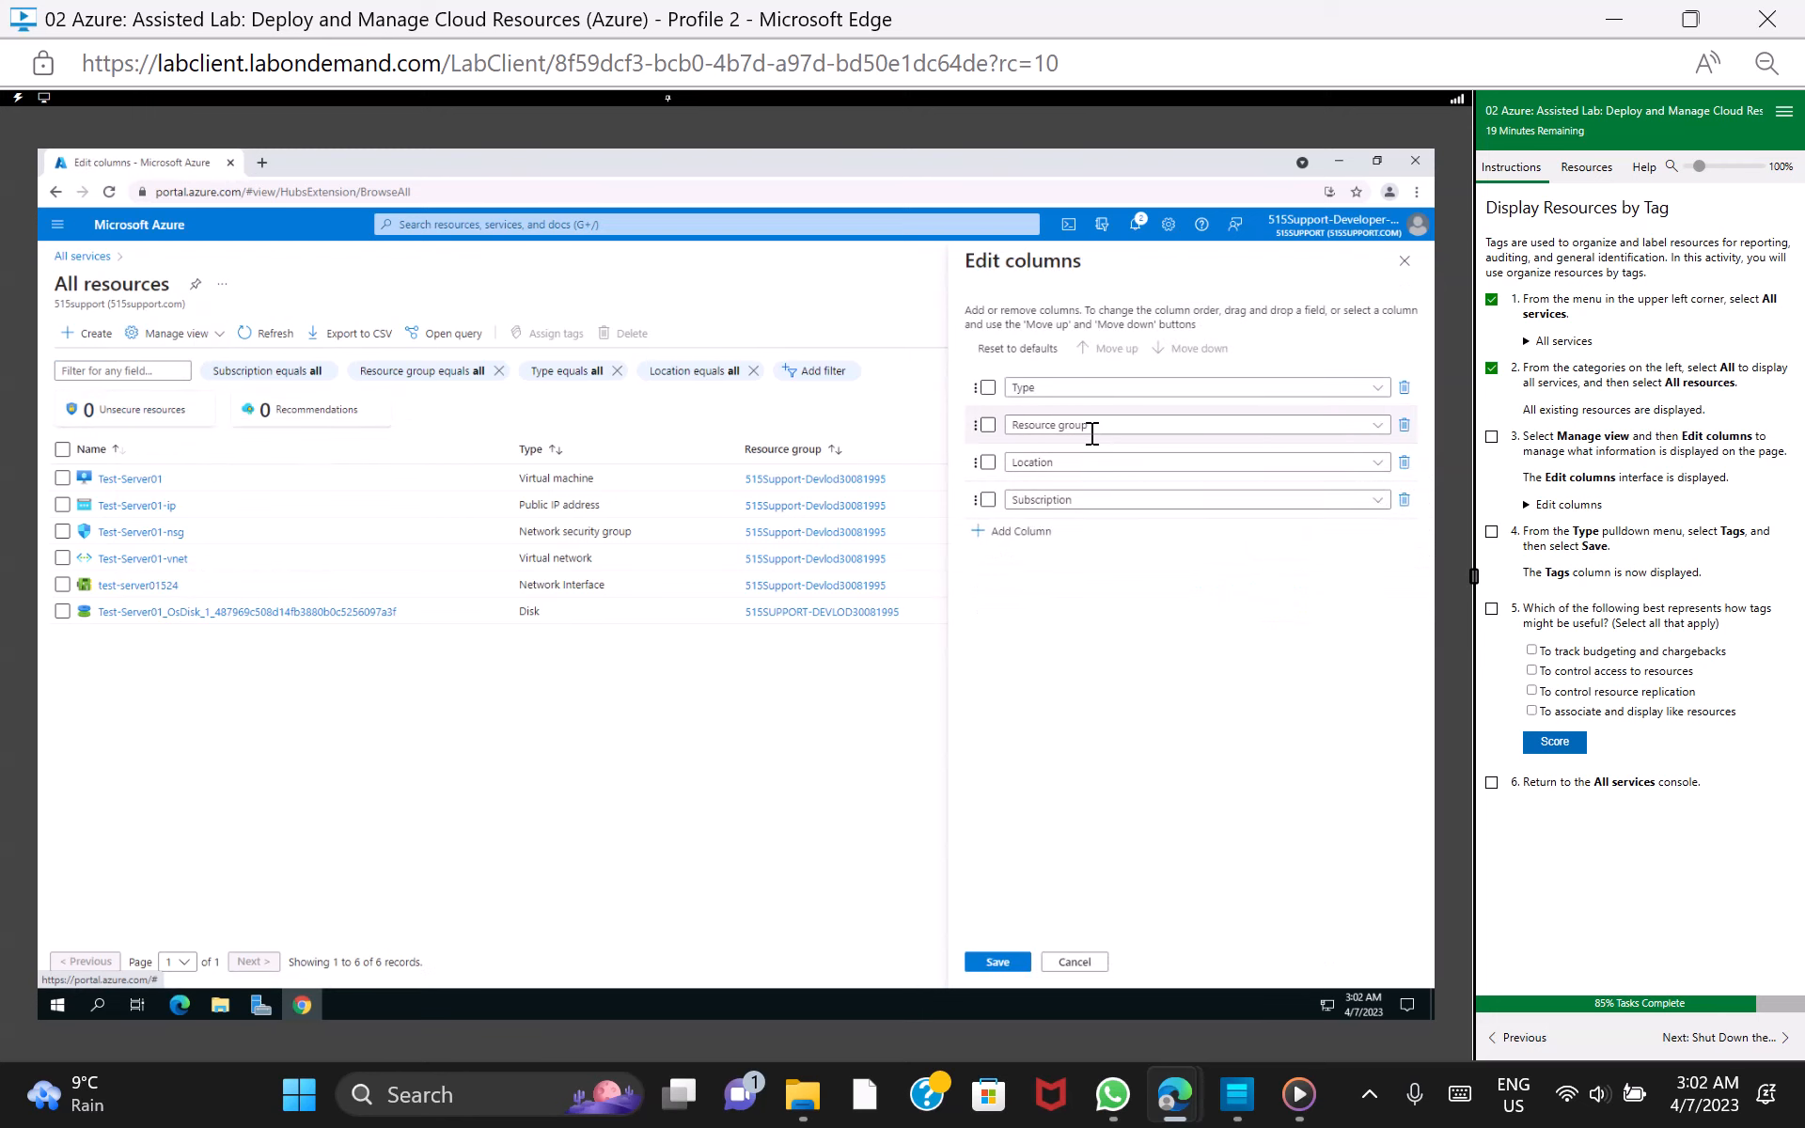
left_click(1491, 436)
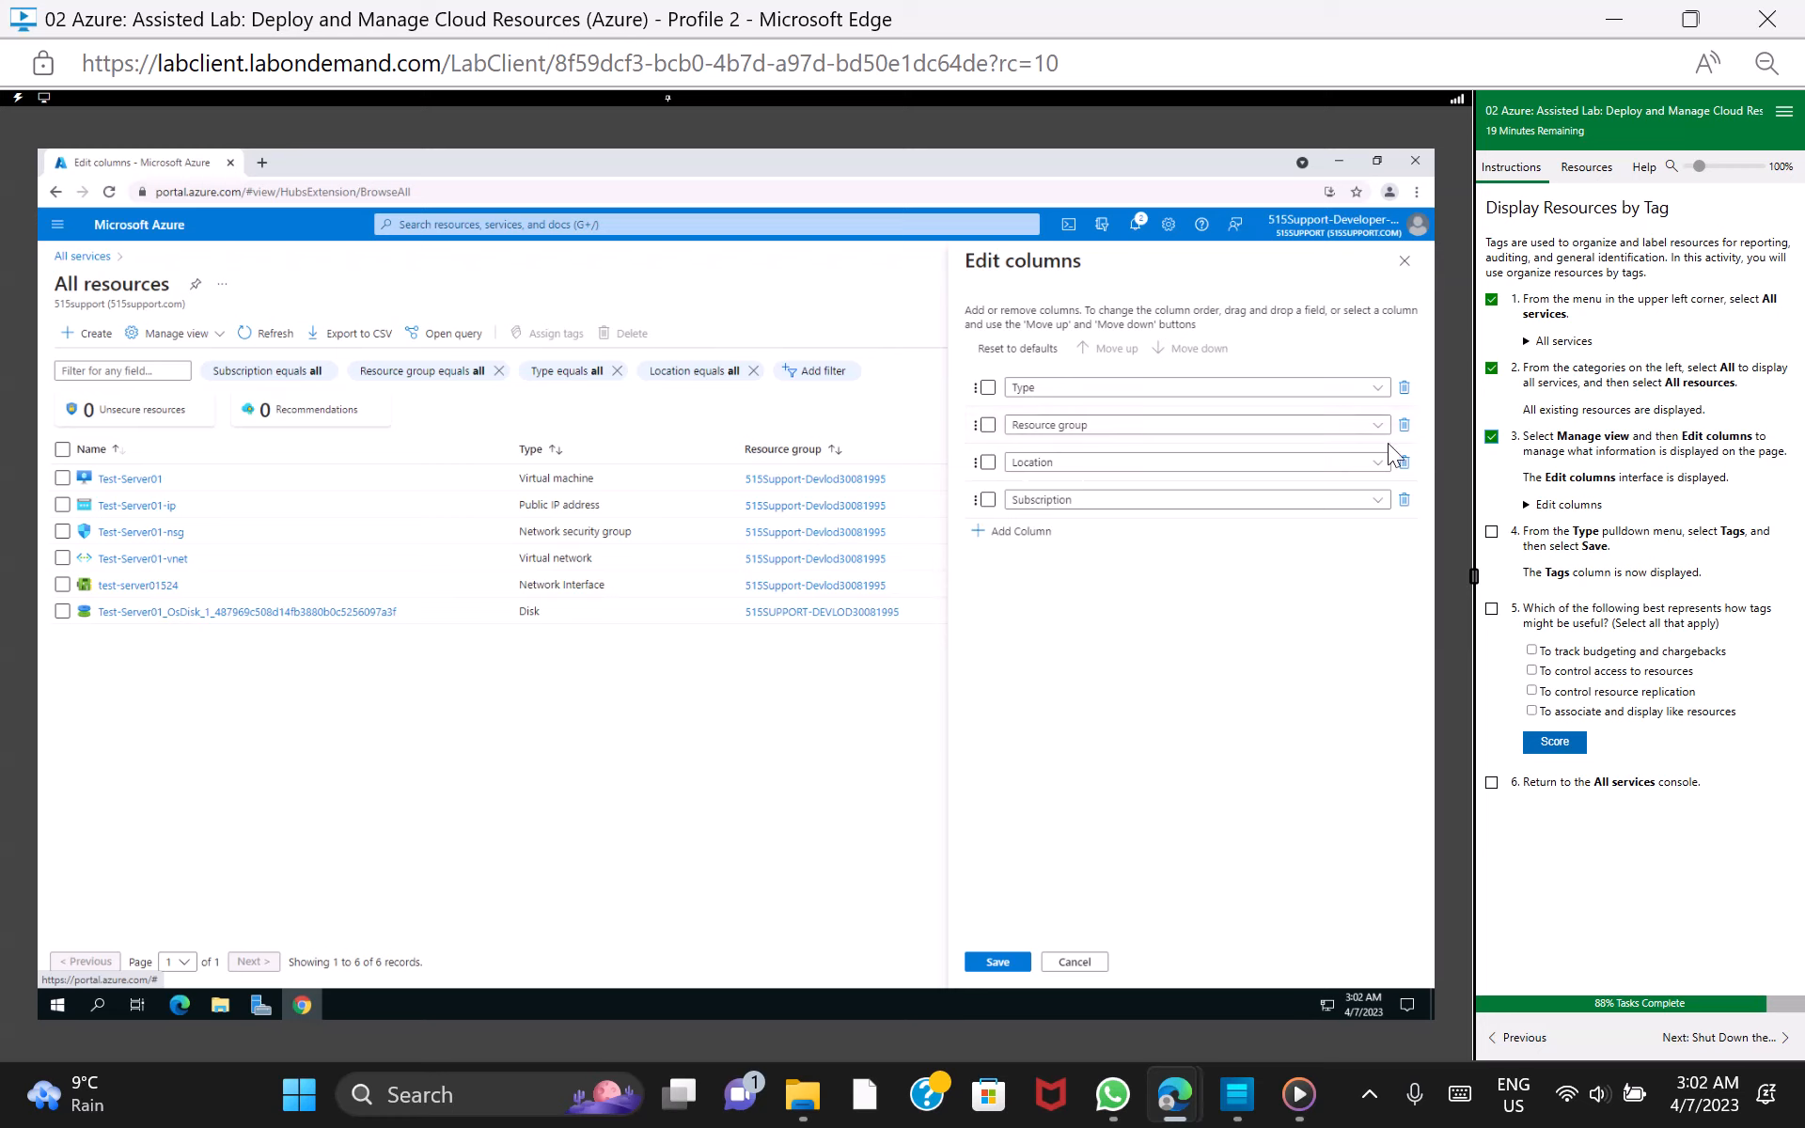
left_click(1377, 388)
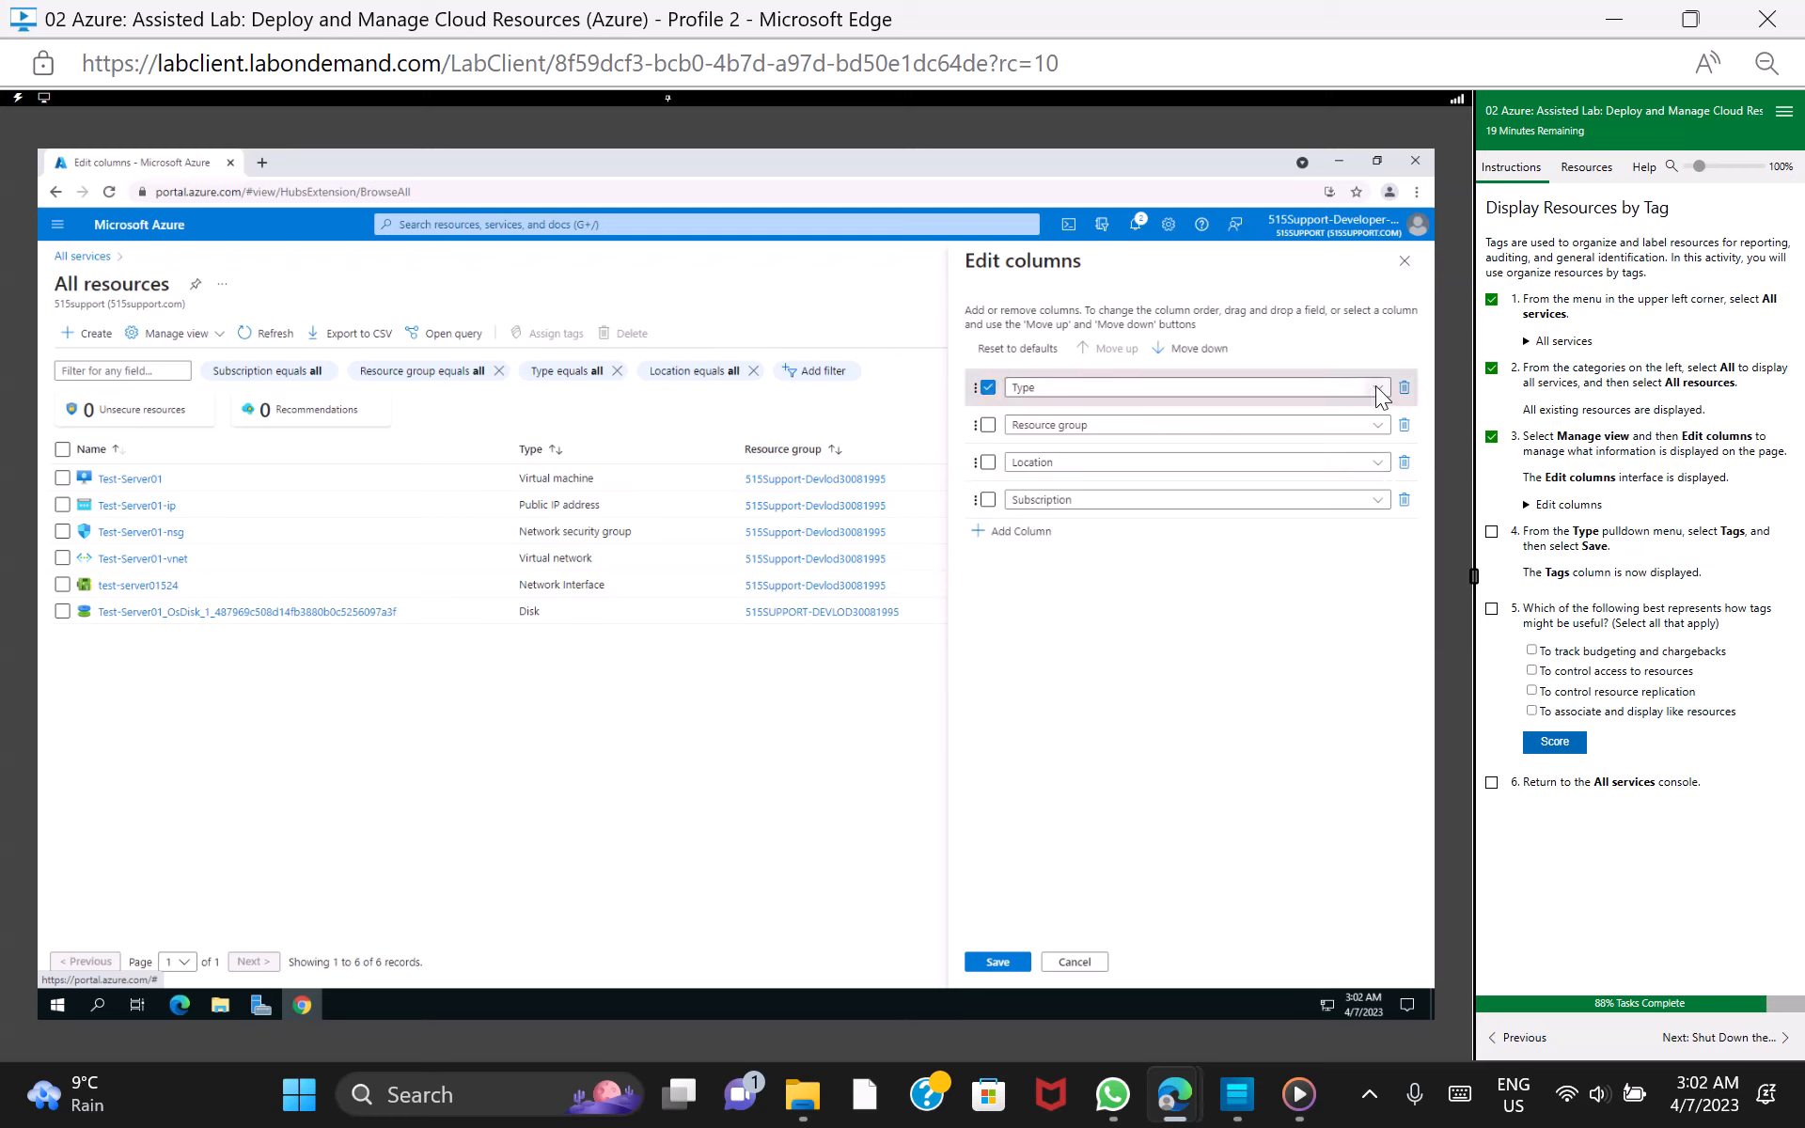
left_click(1378, 388)
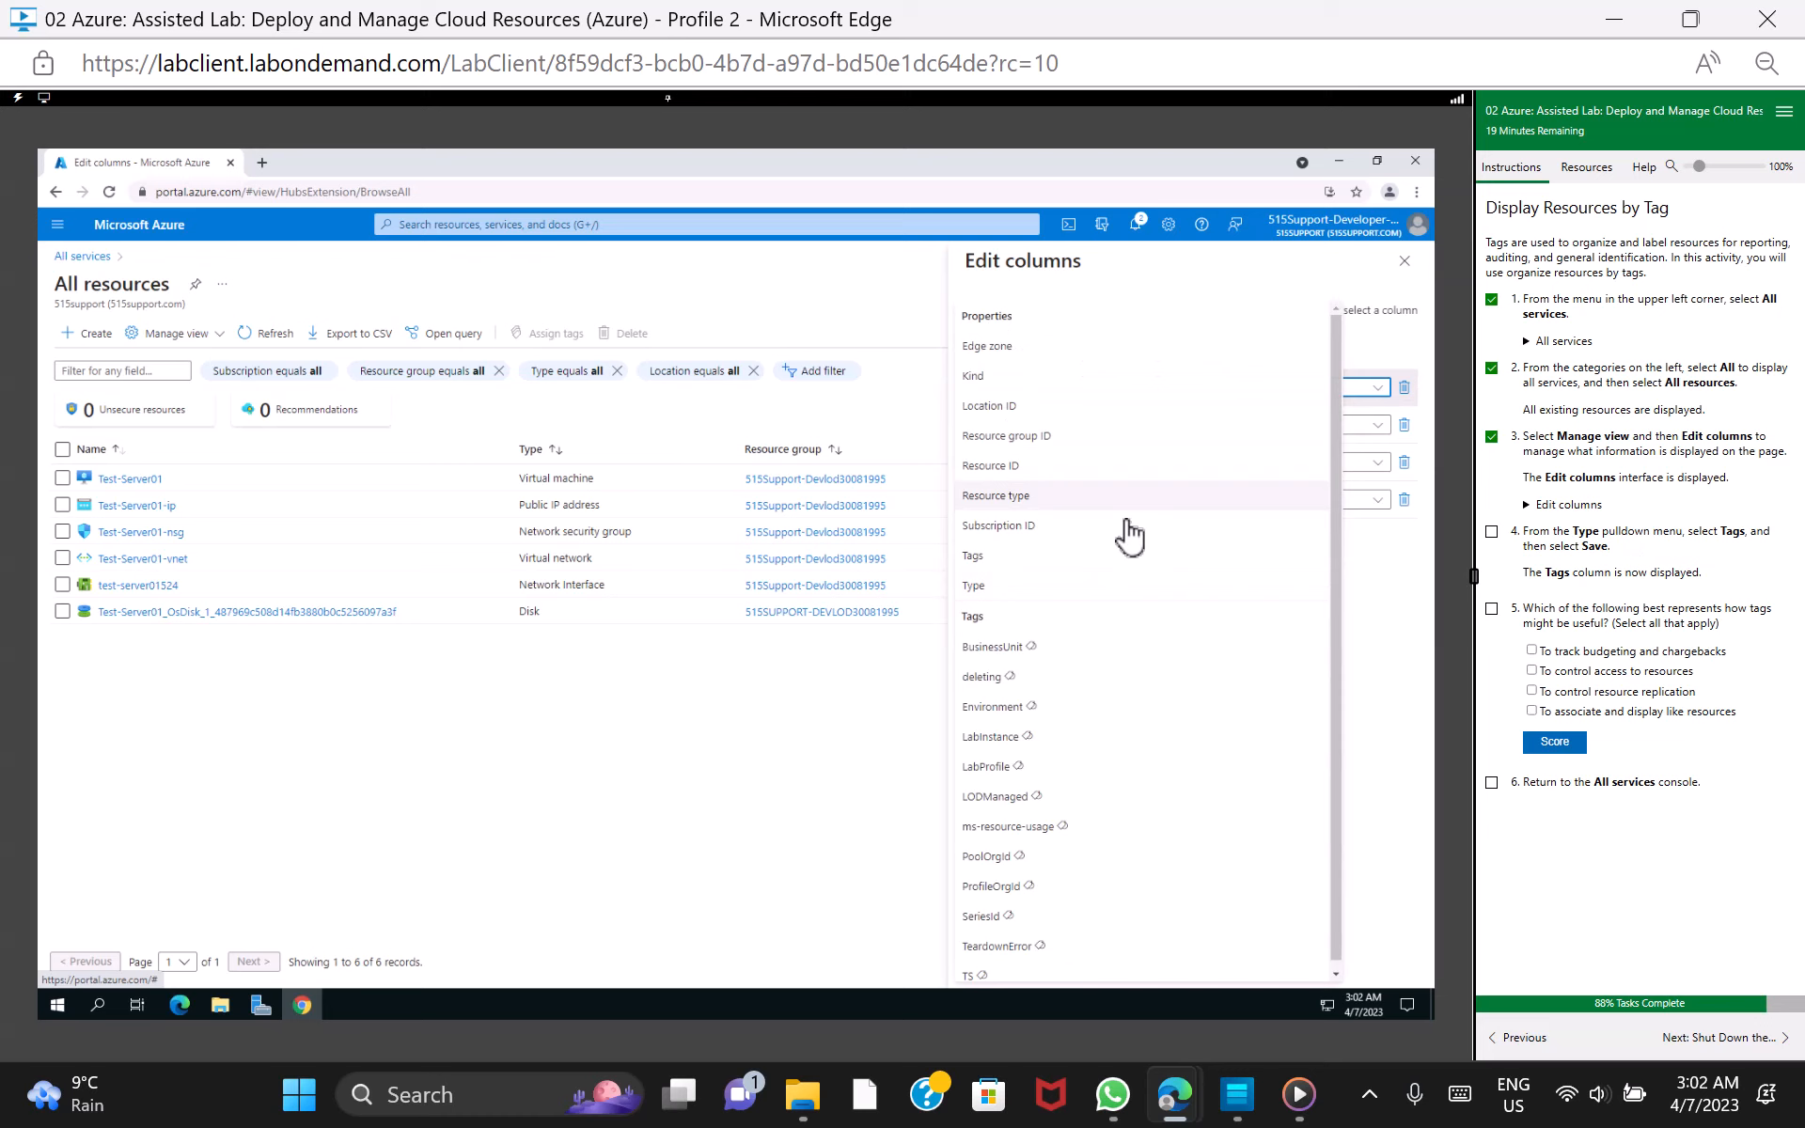
left_click(1059, 556)
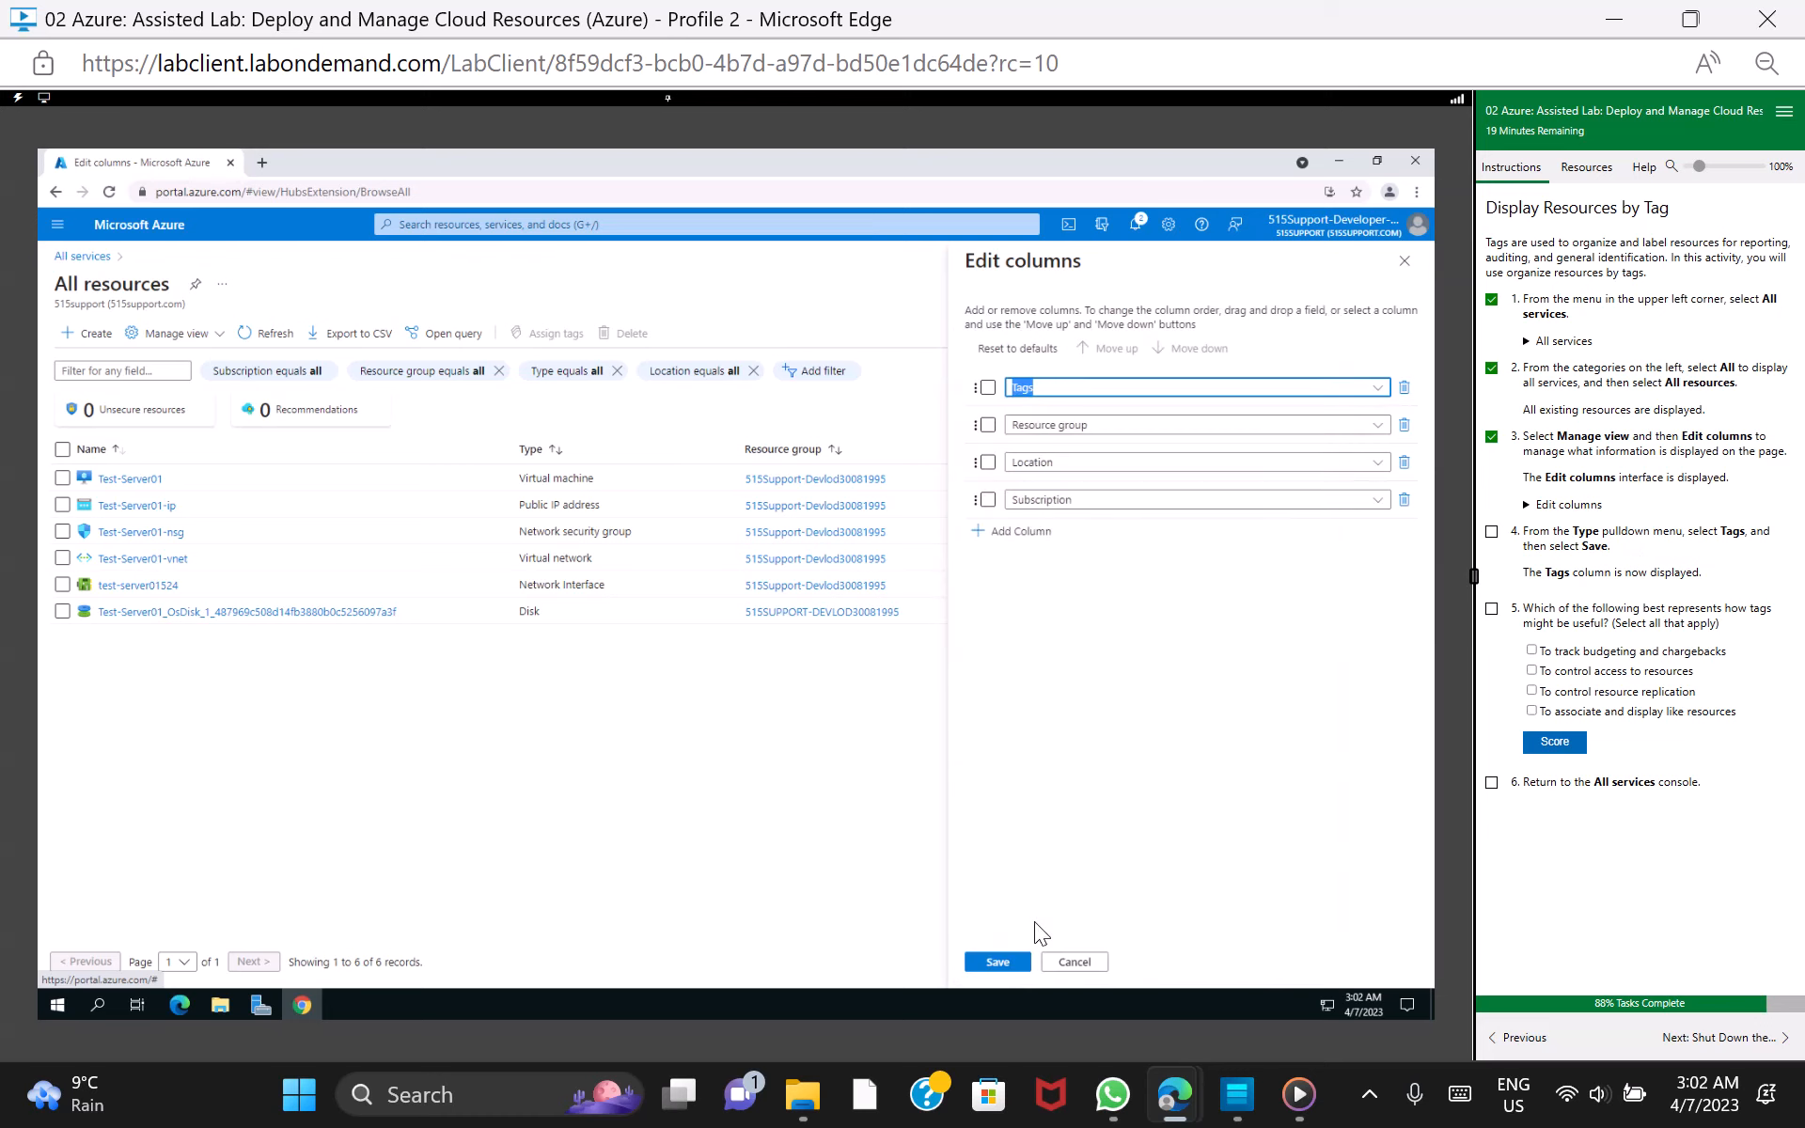
left_click(997, 963)
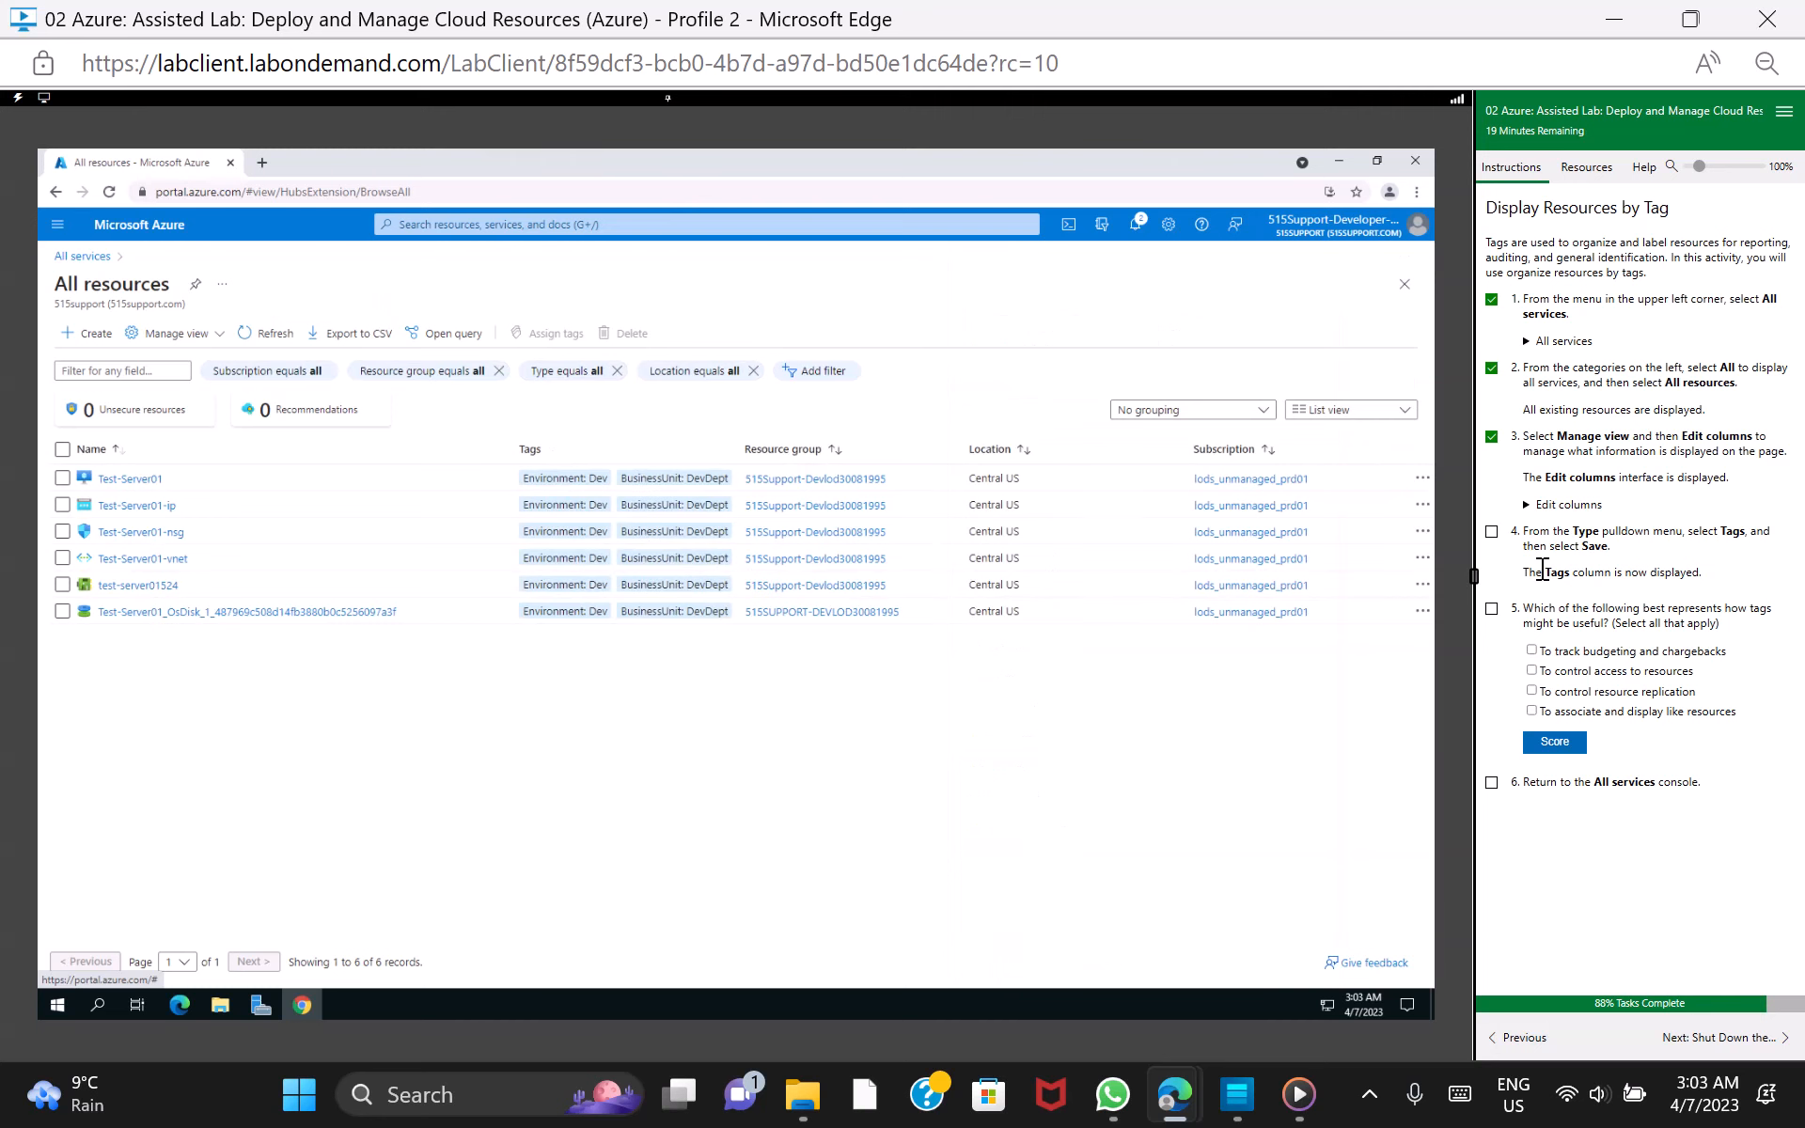
left_click(1490, 532)
Score the tag uses question with budgeting and resource replication, replace replication with associating like resources, rescore, and mark lab task 5 as done
left_click(1492, 609)
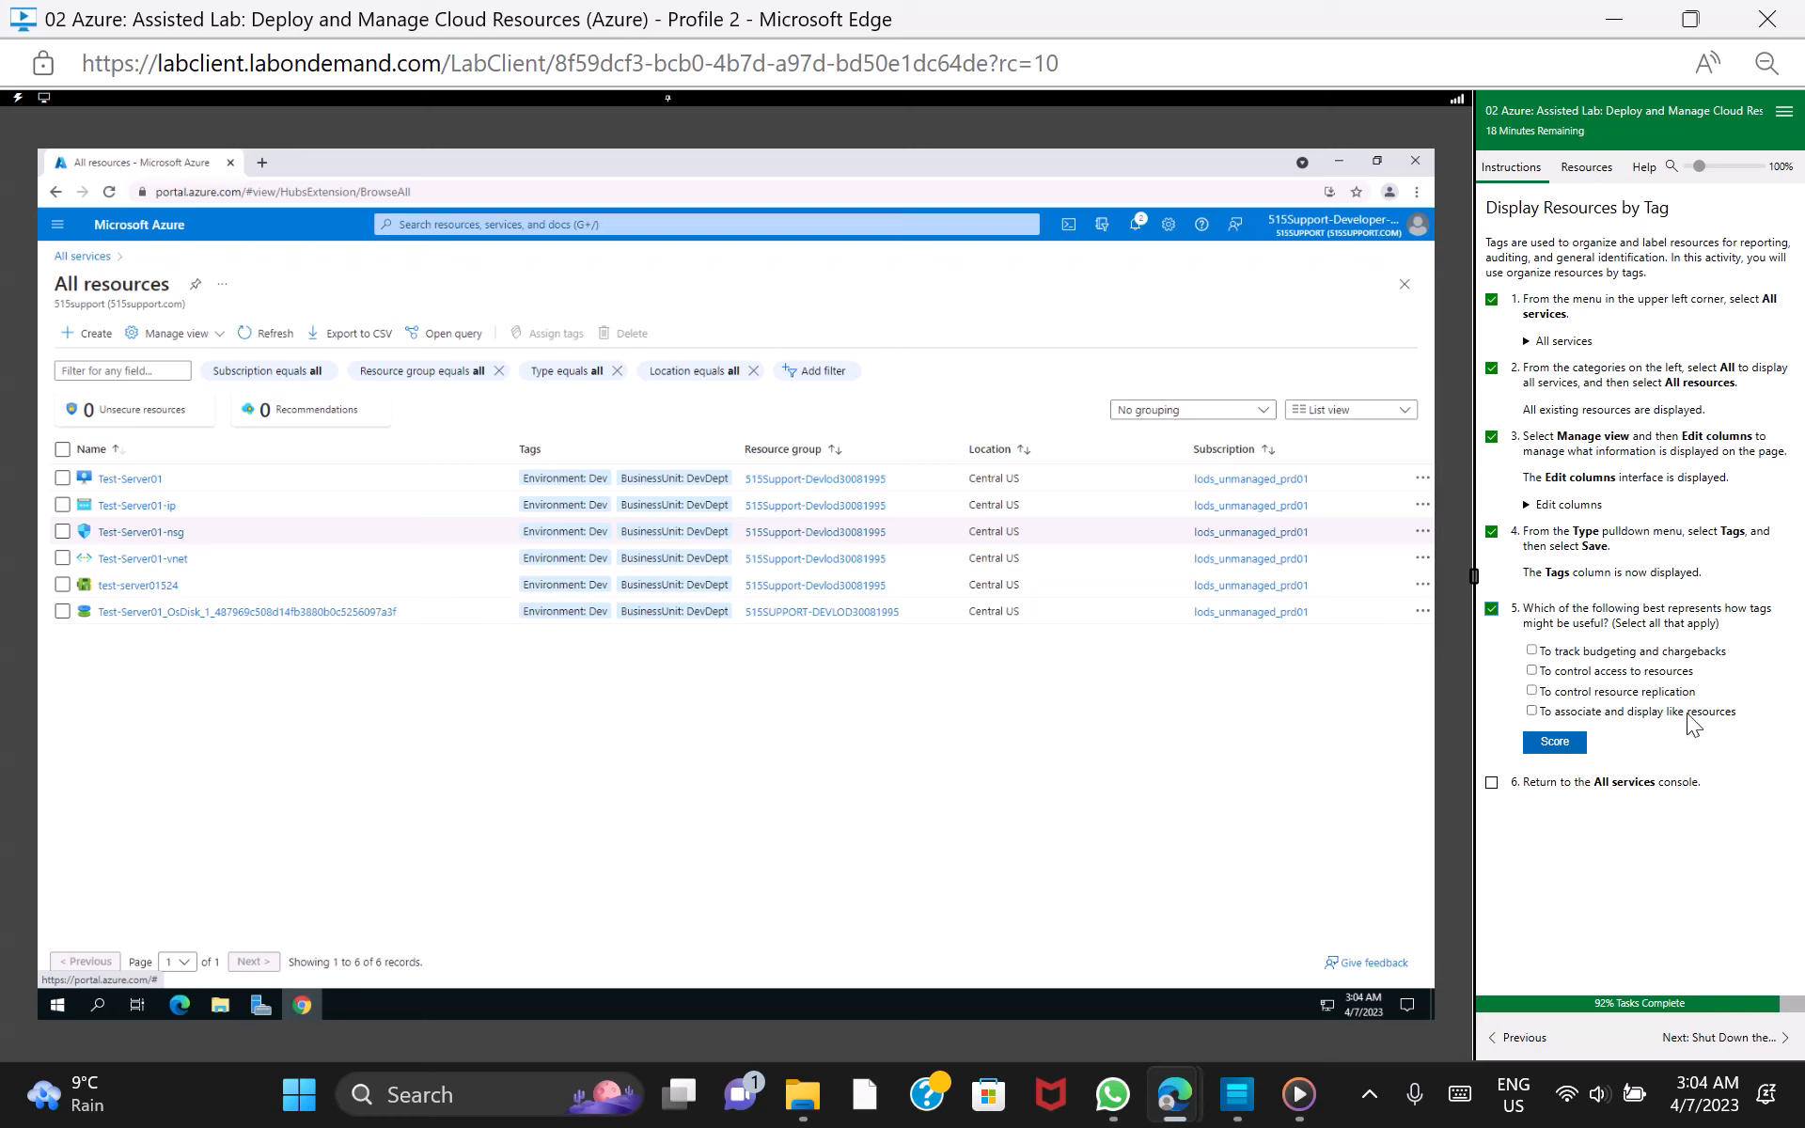
left_click(1532, 650)
left_click(1529, 690)
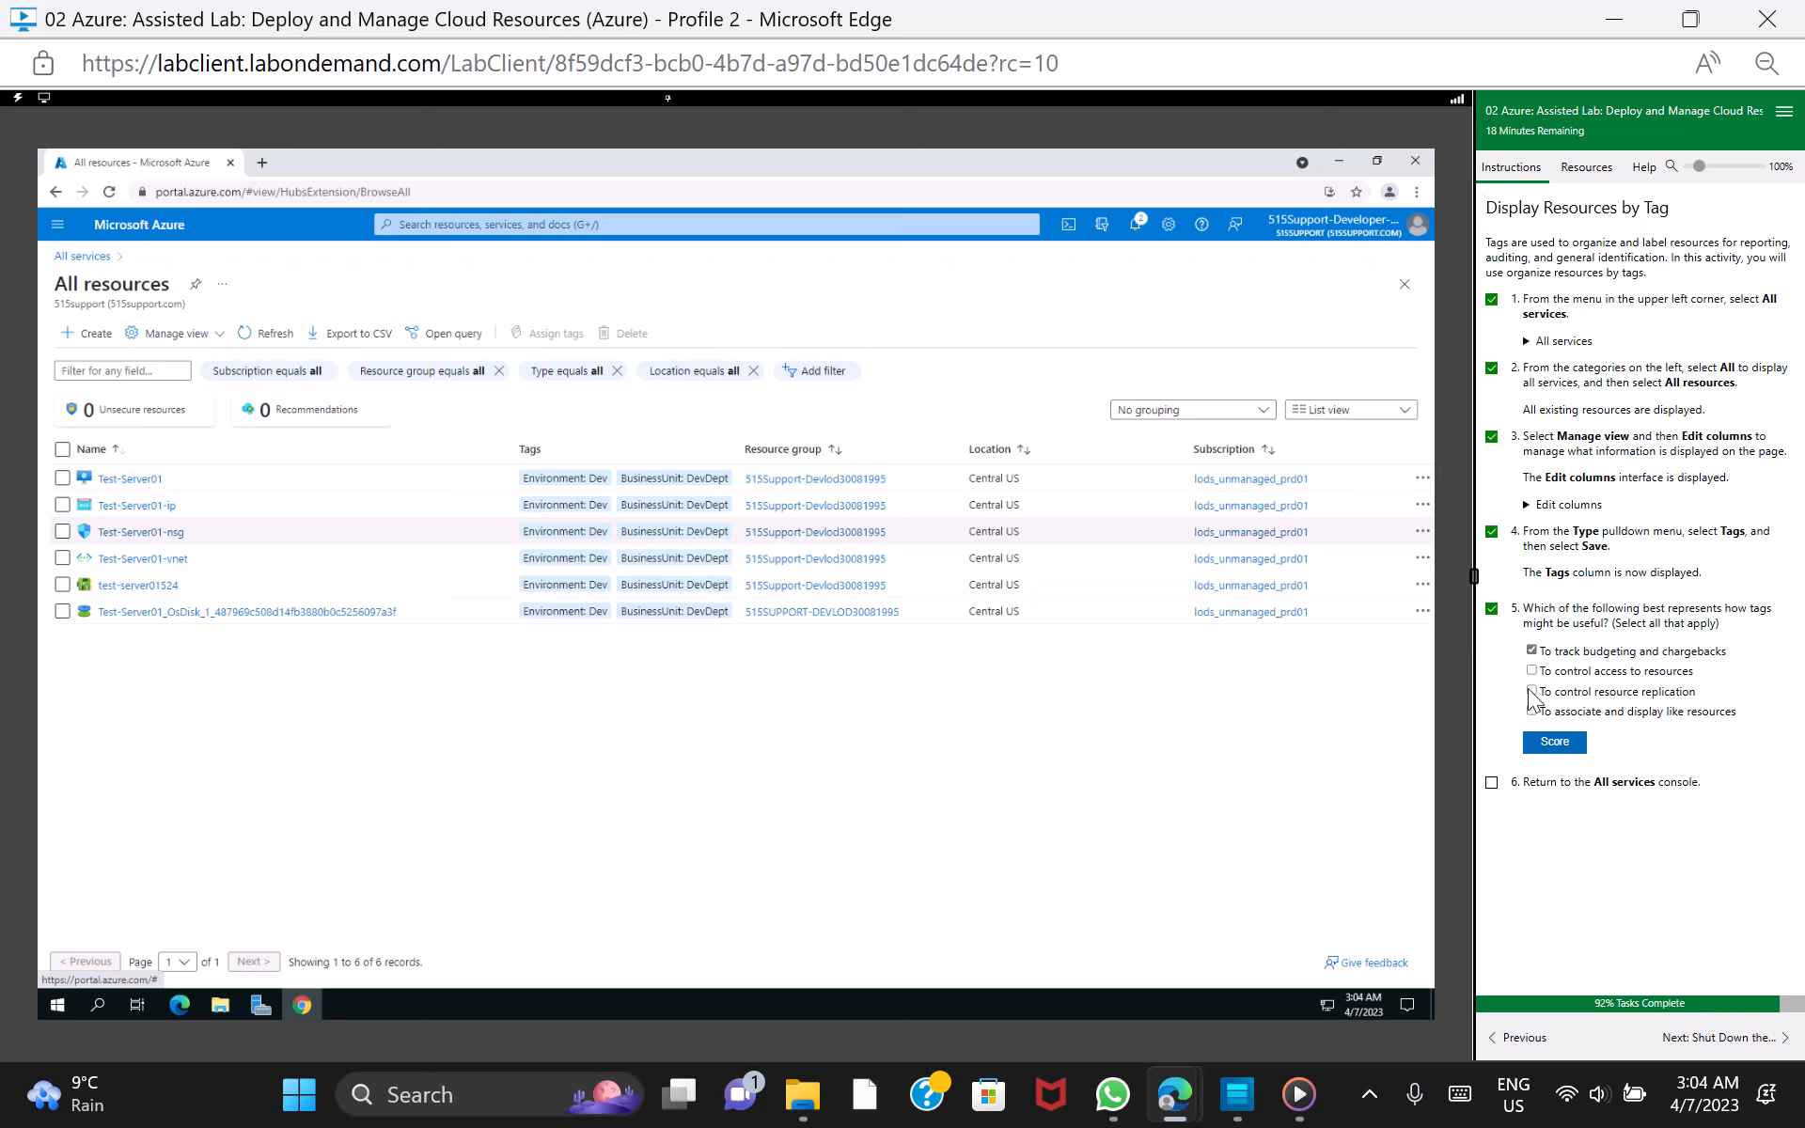
left_click(1570, 743)
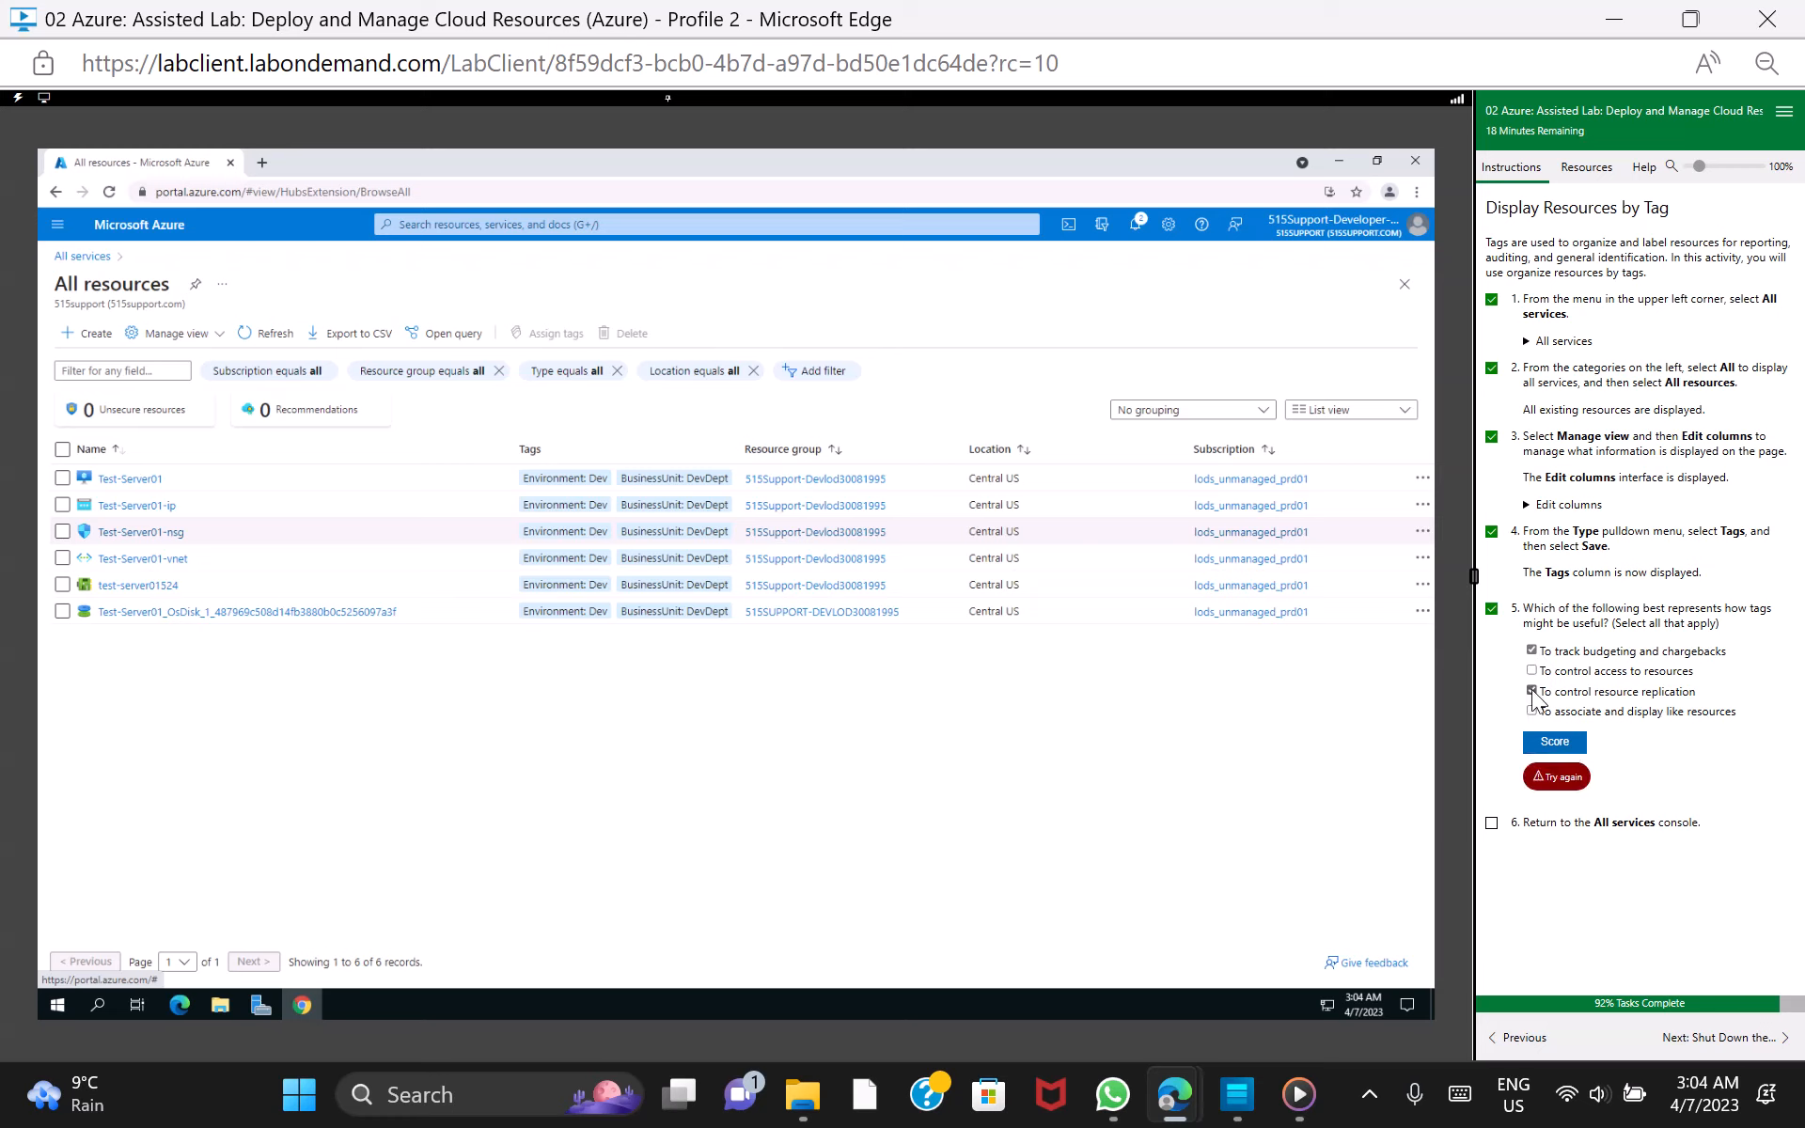
left_click(1531, 712)
left_click(1547, 747)
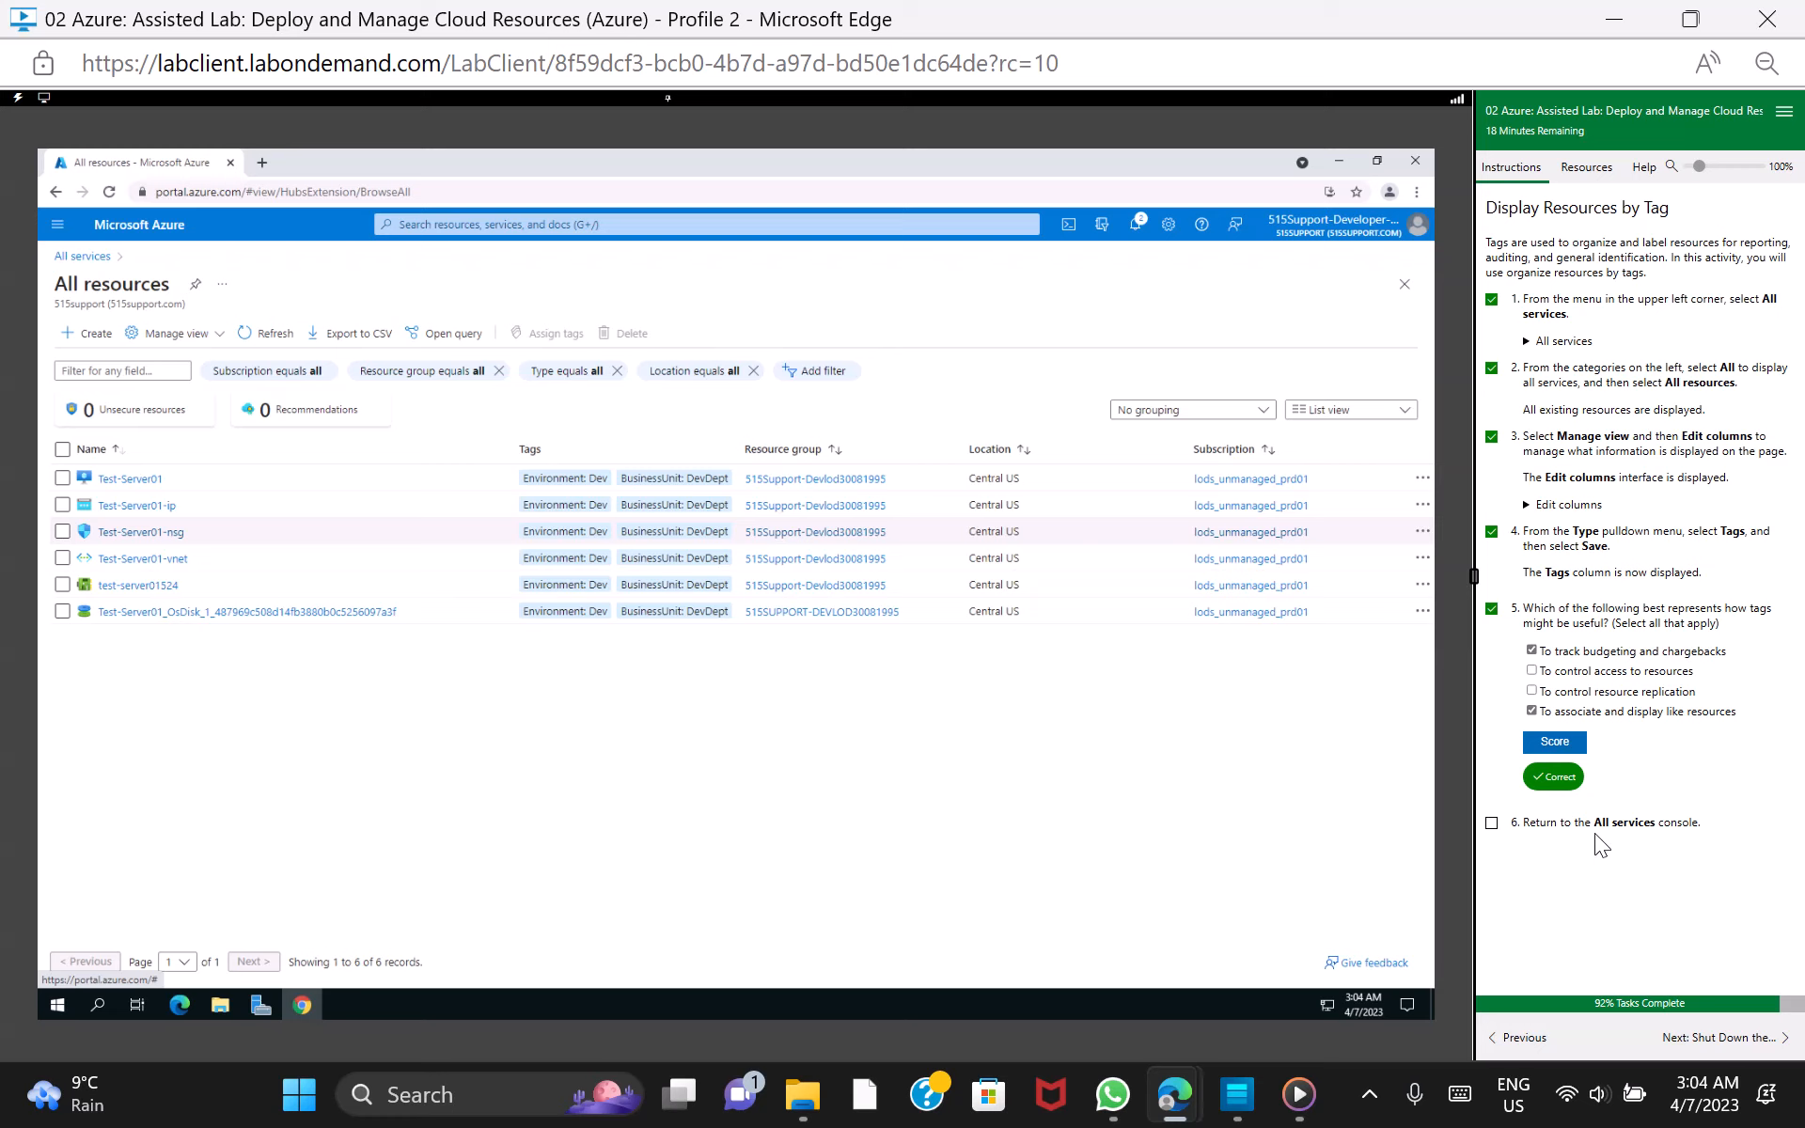
Mark lab task 6 as done, return to All services, and continue to the lab section on shutting down Test-Server01
left_click(1491, 824)
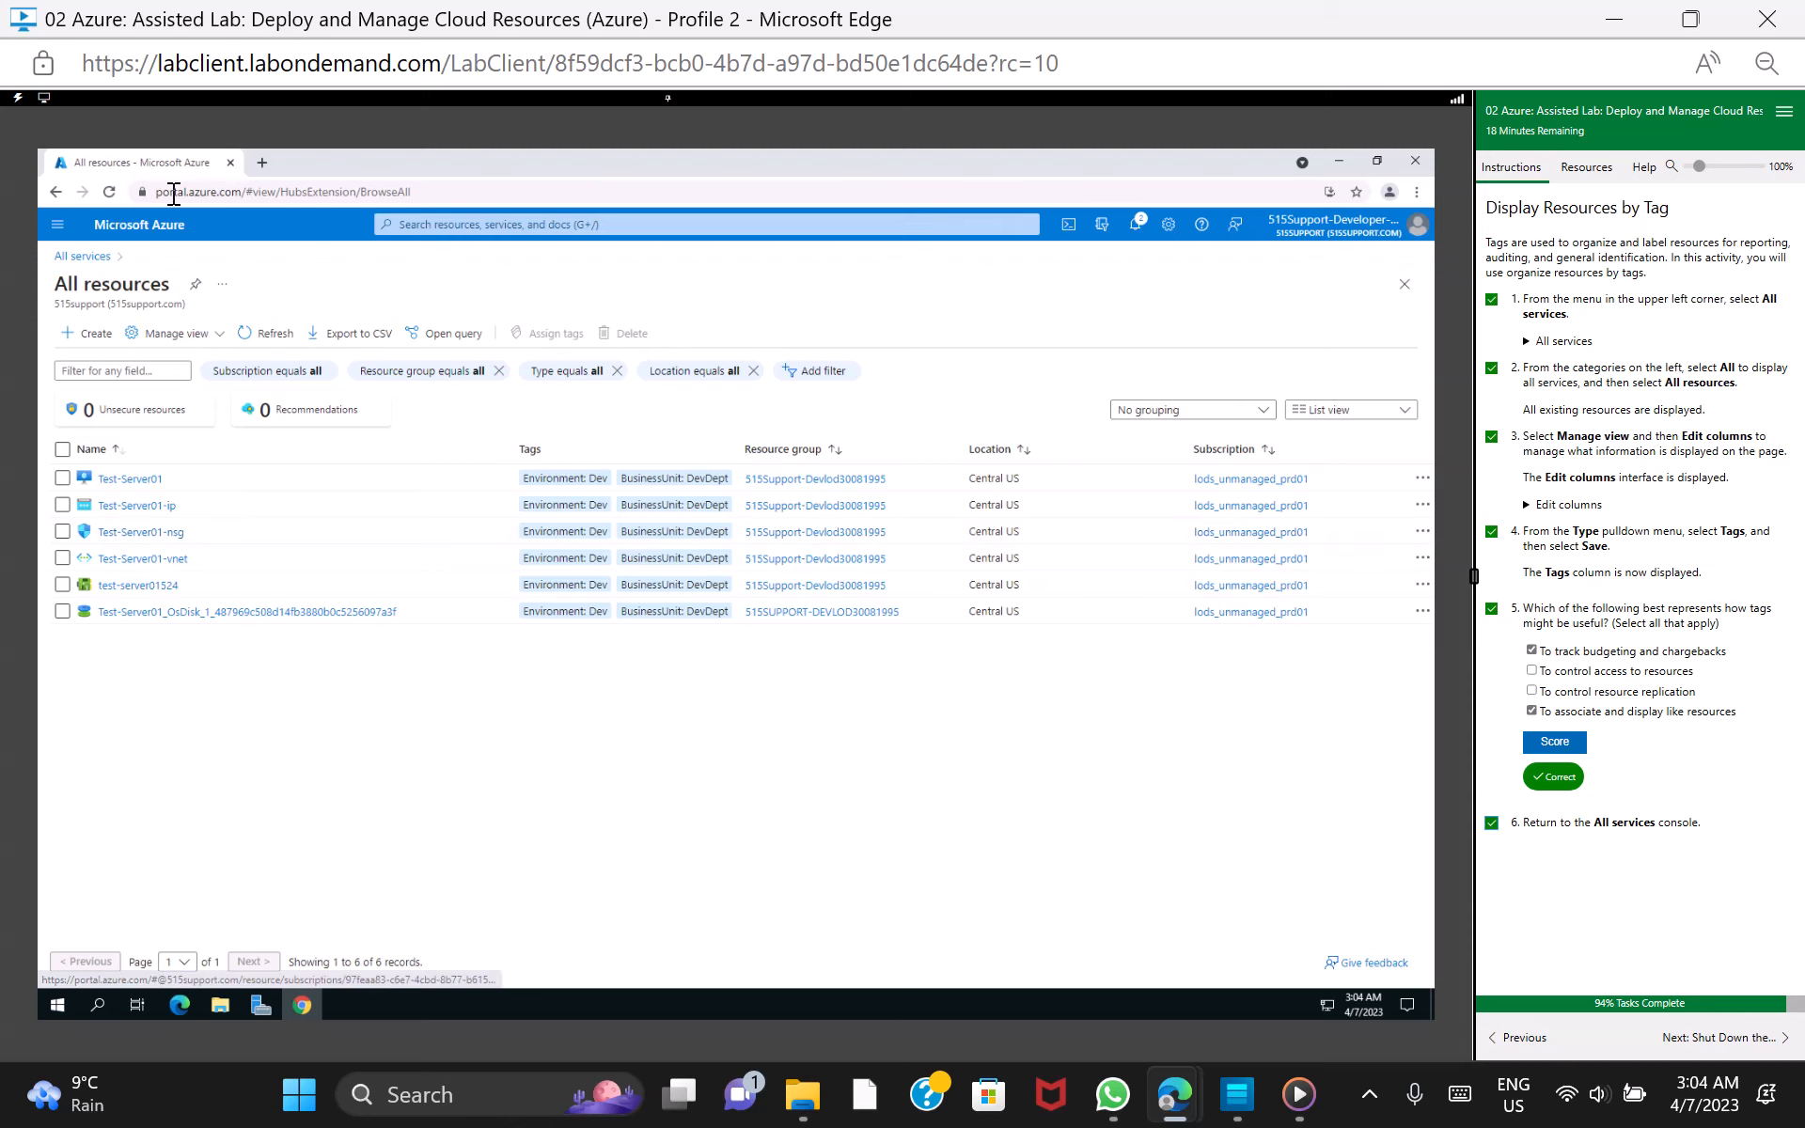
left_click(83, 256)
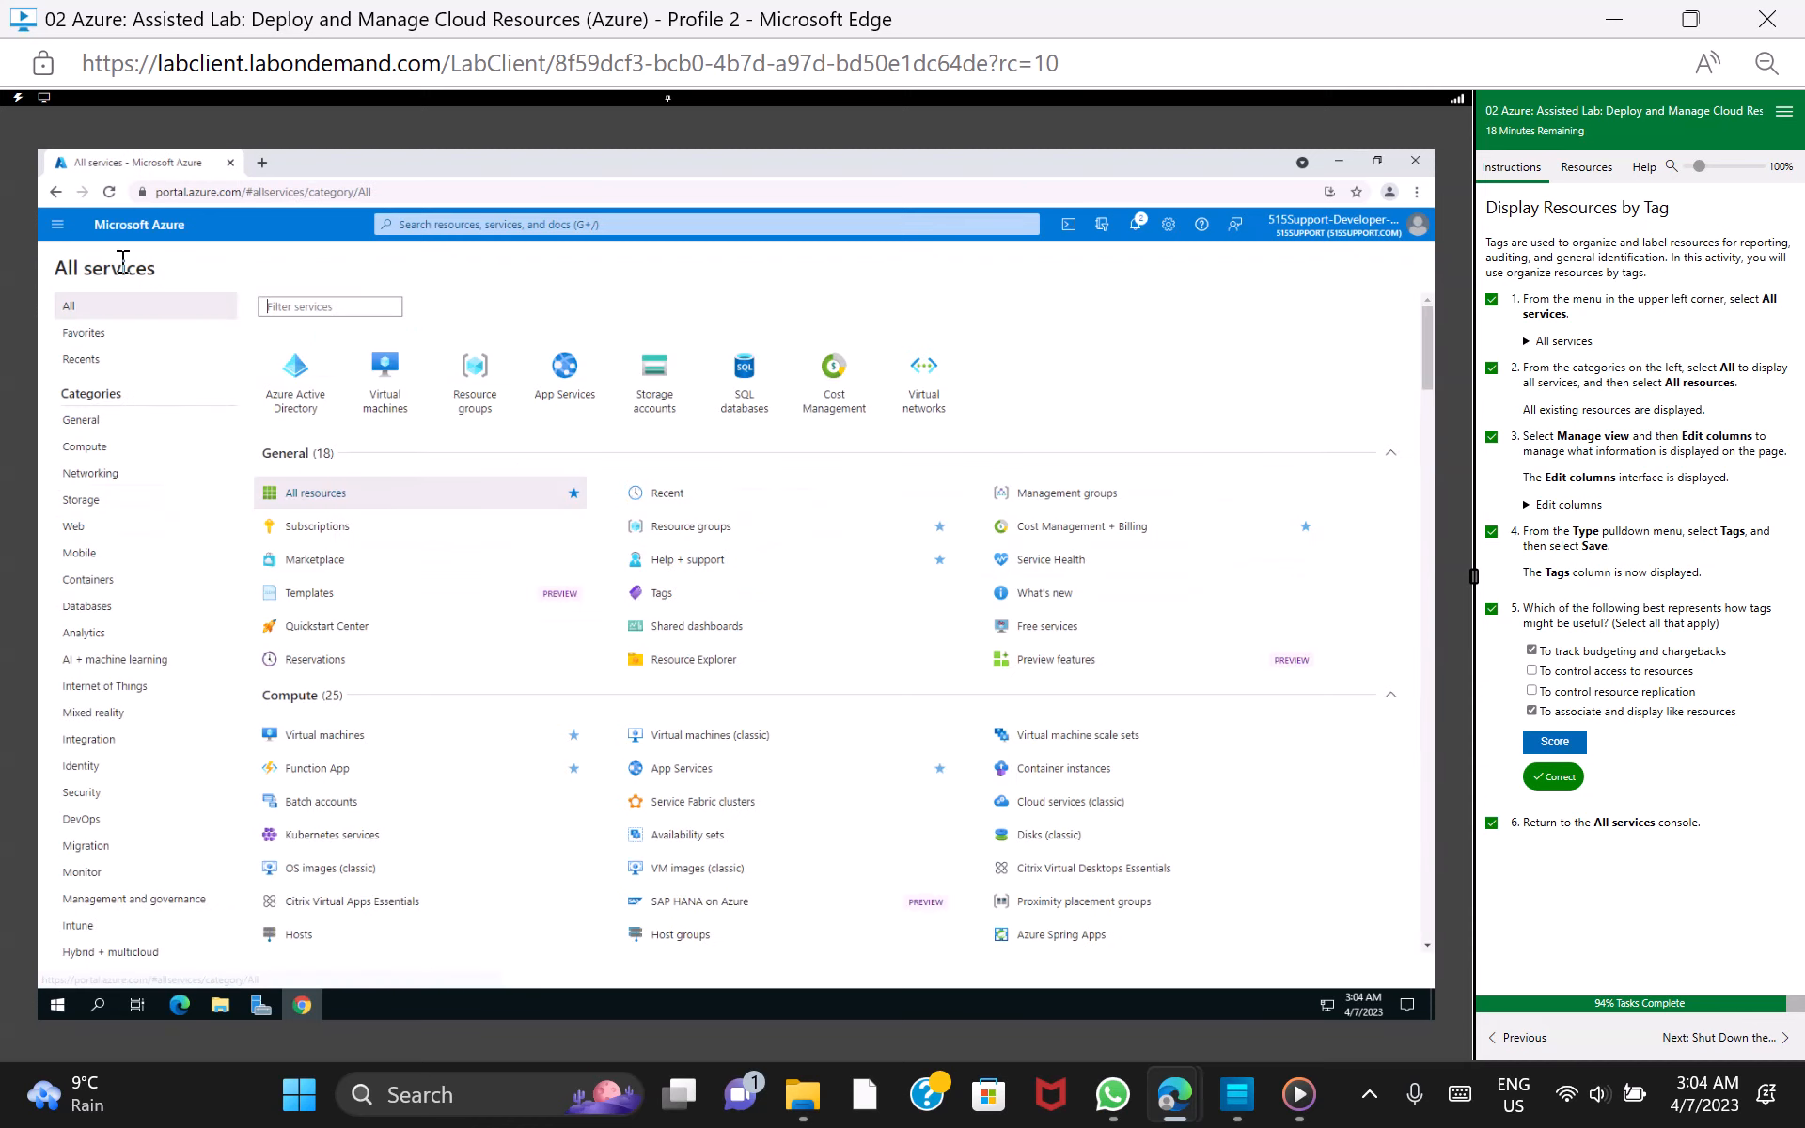
left_click(1720, 1038)
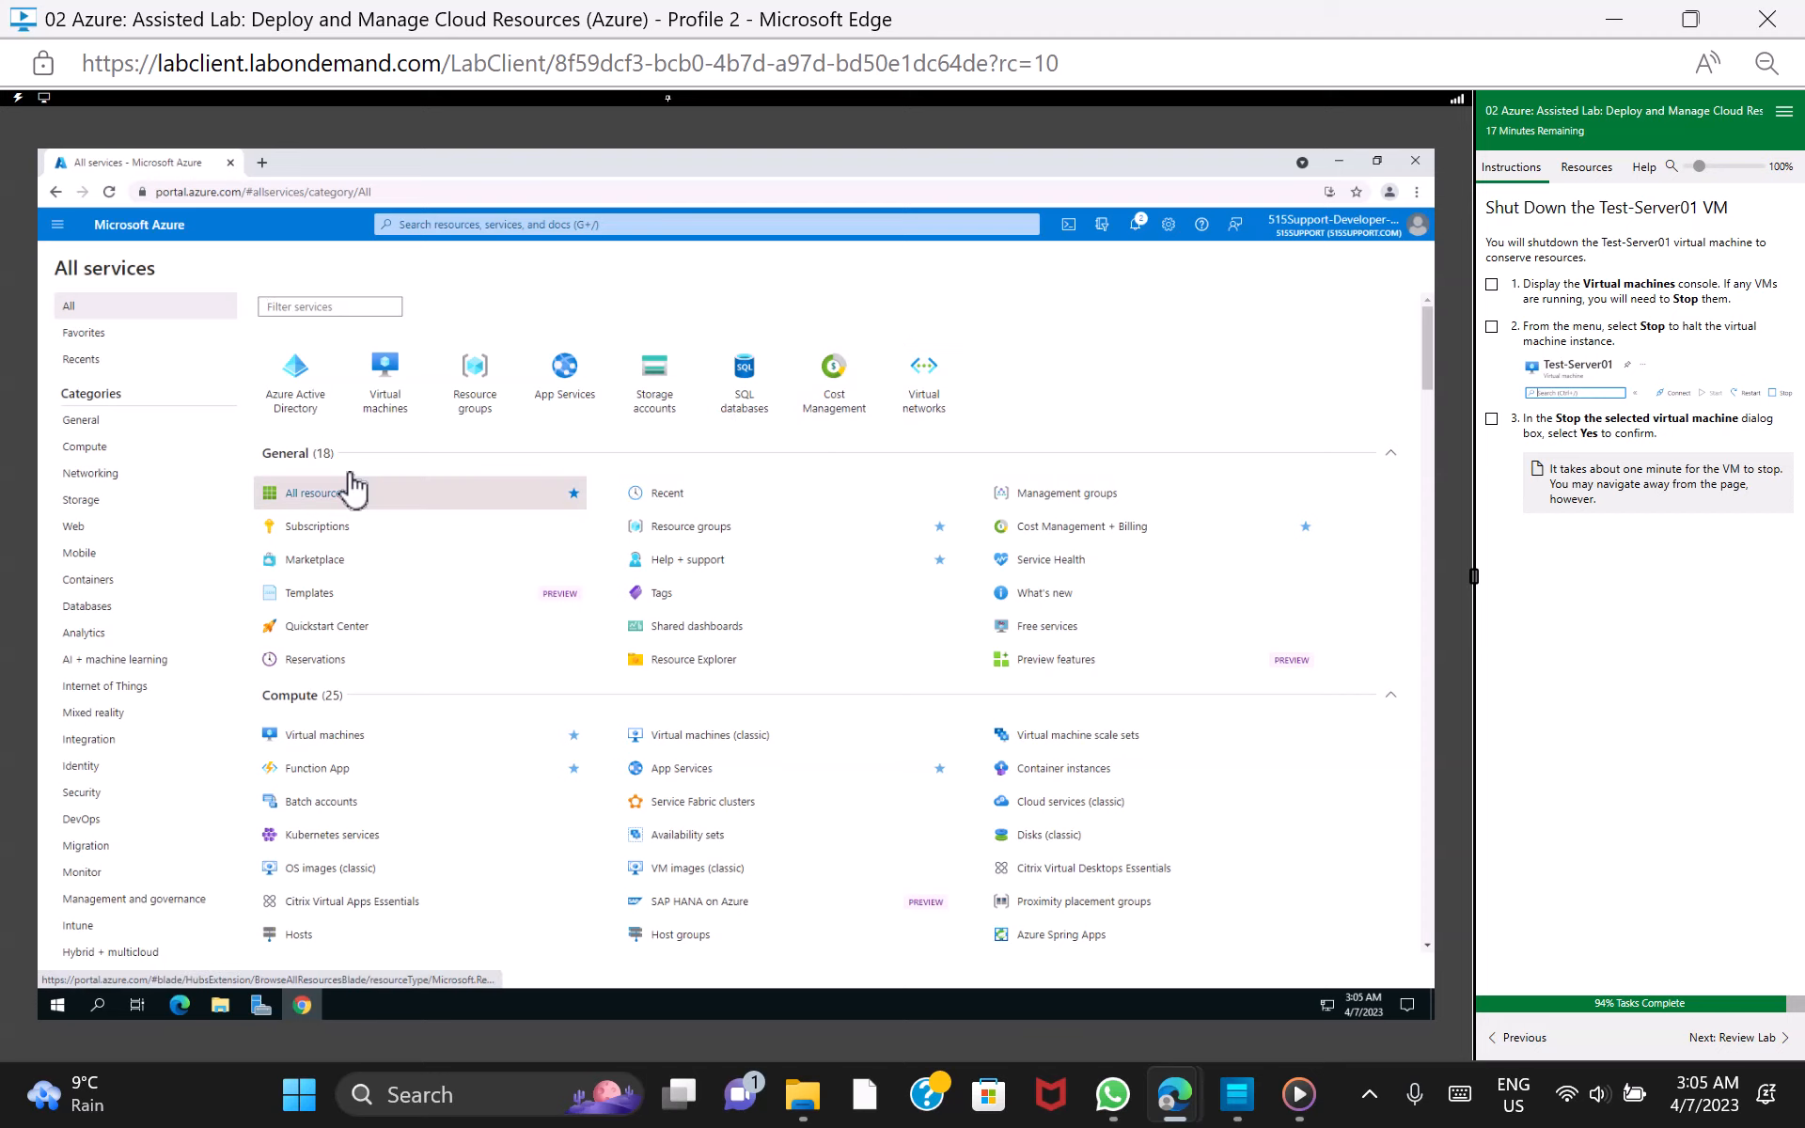
Stop the Test-Server01 virtual machine from the Virtual machines console, confirm the stop, and mark lab task 1 as done
left_click(393, 368)
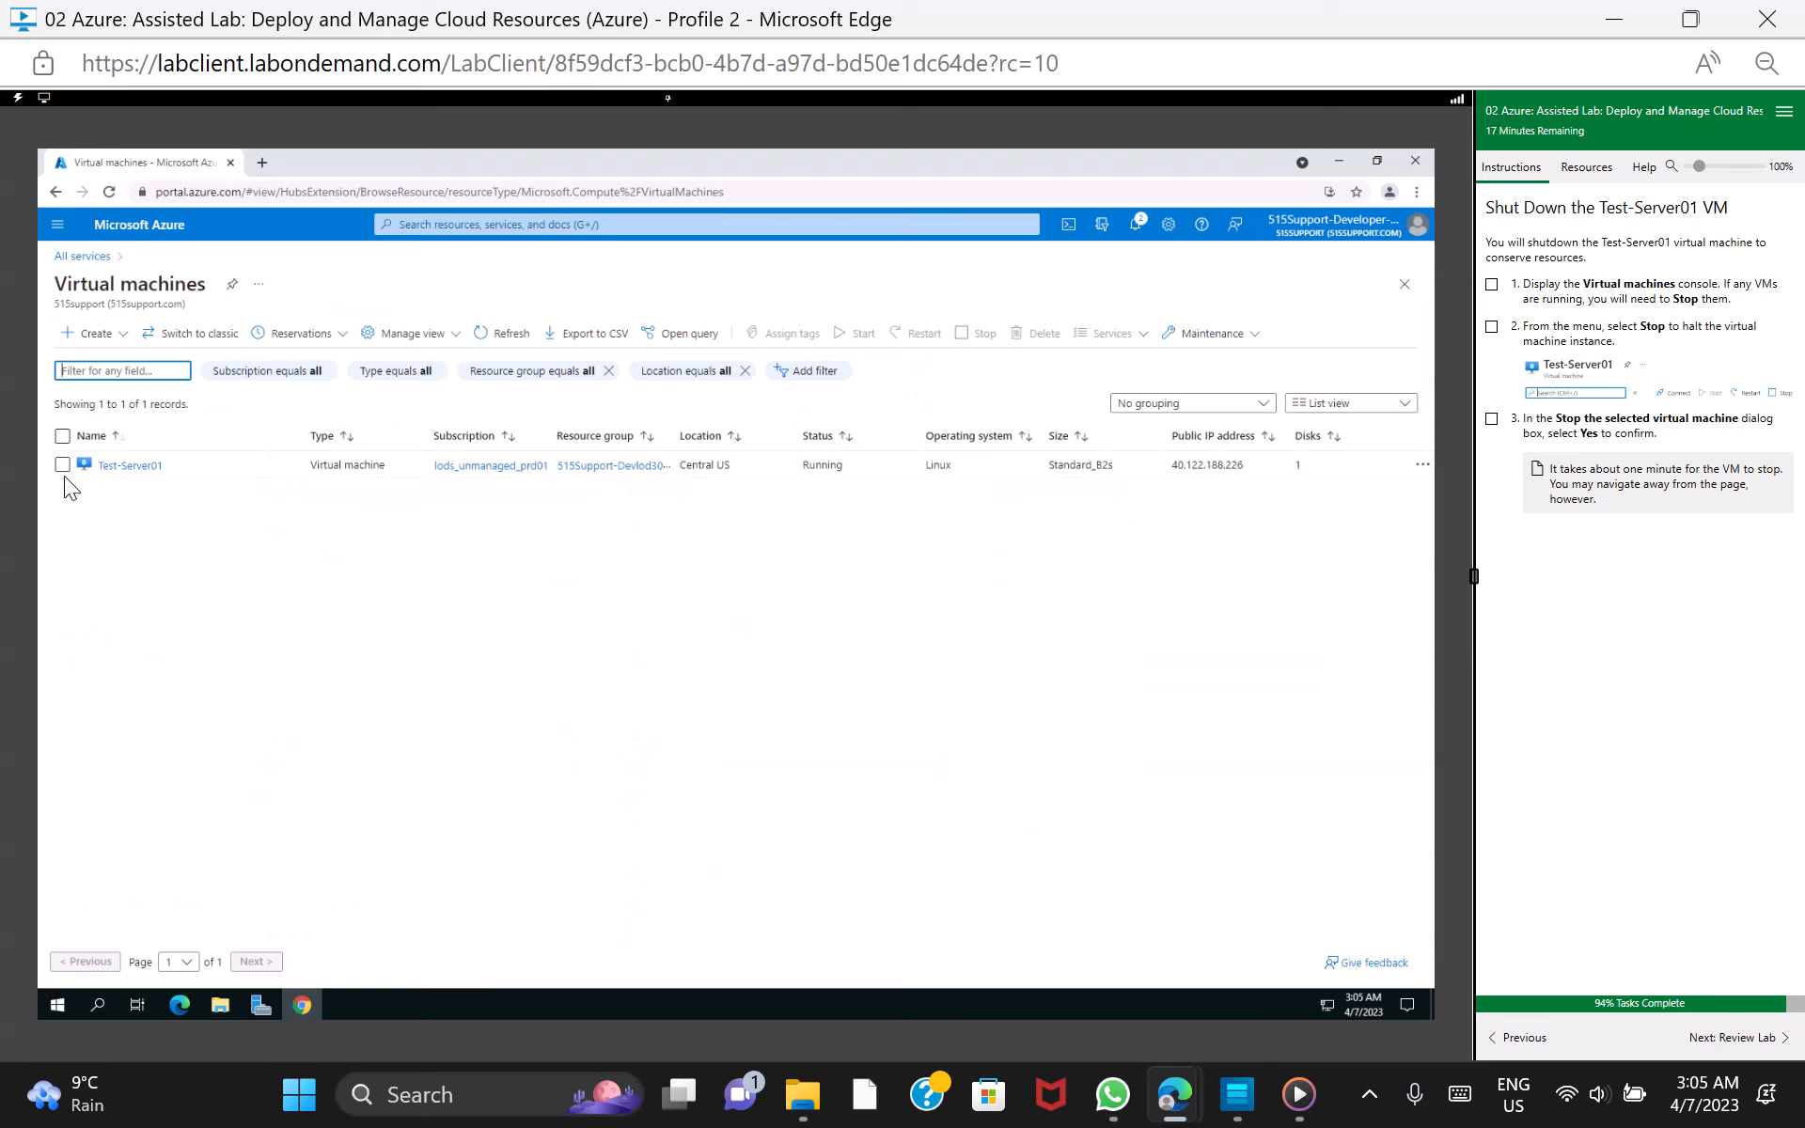
left_click(61, 463)
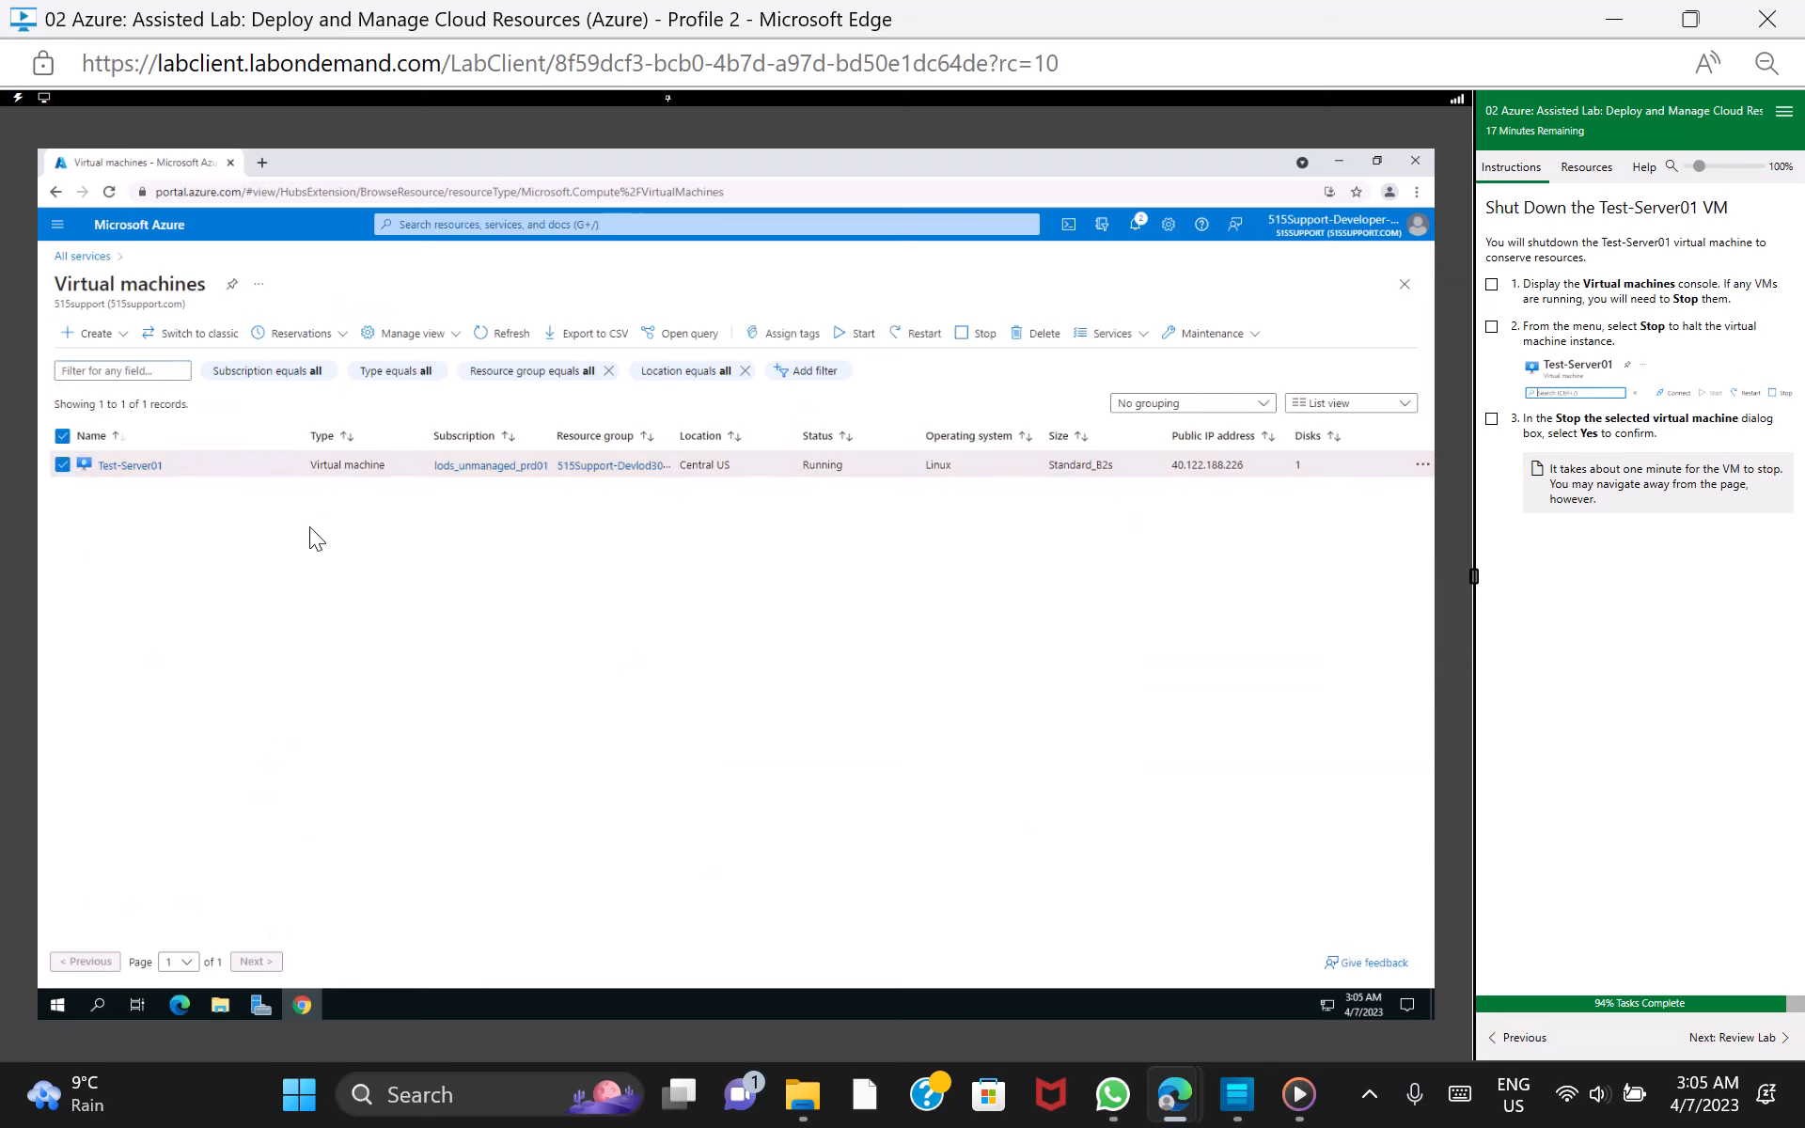
left_click(1491, 284)
left_click(978, 338)
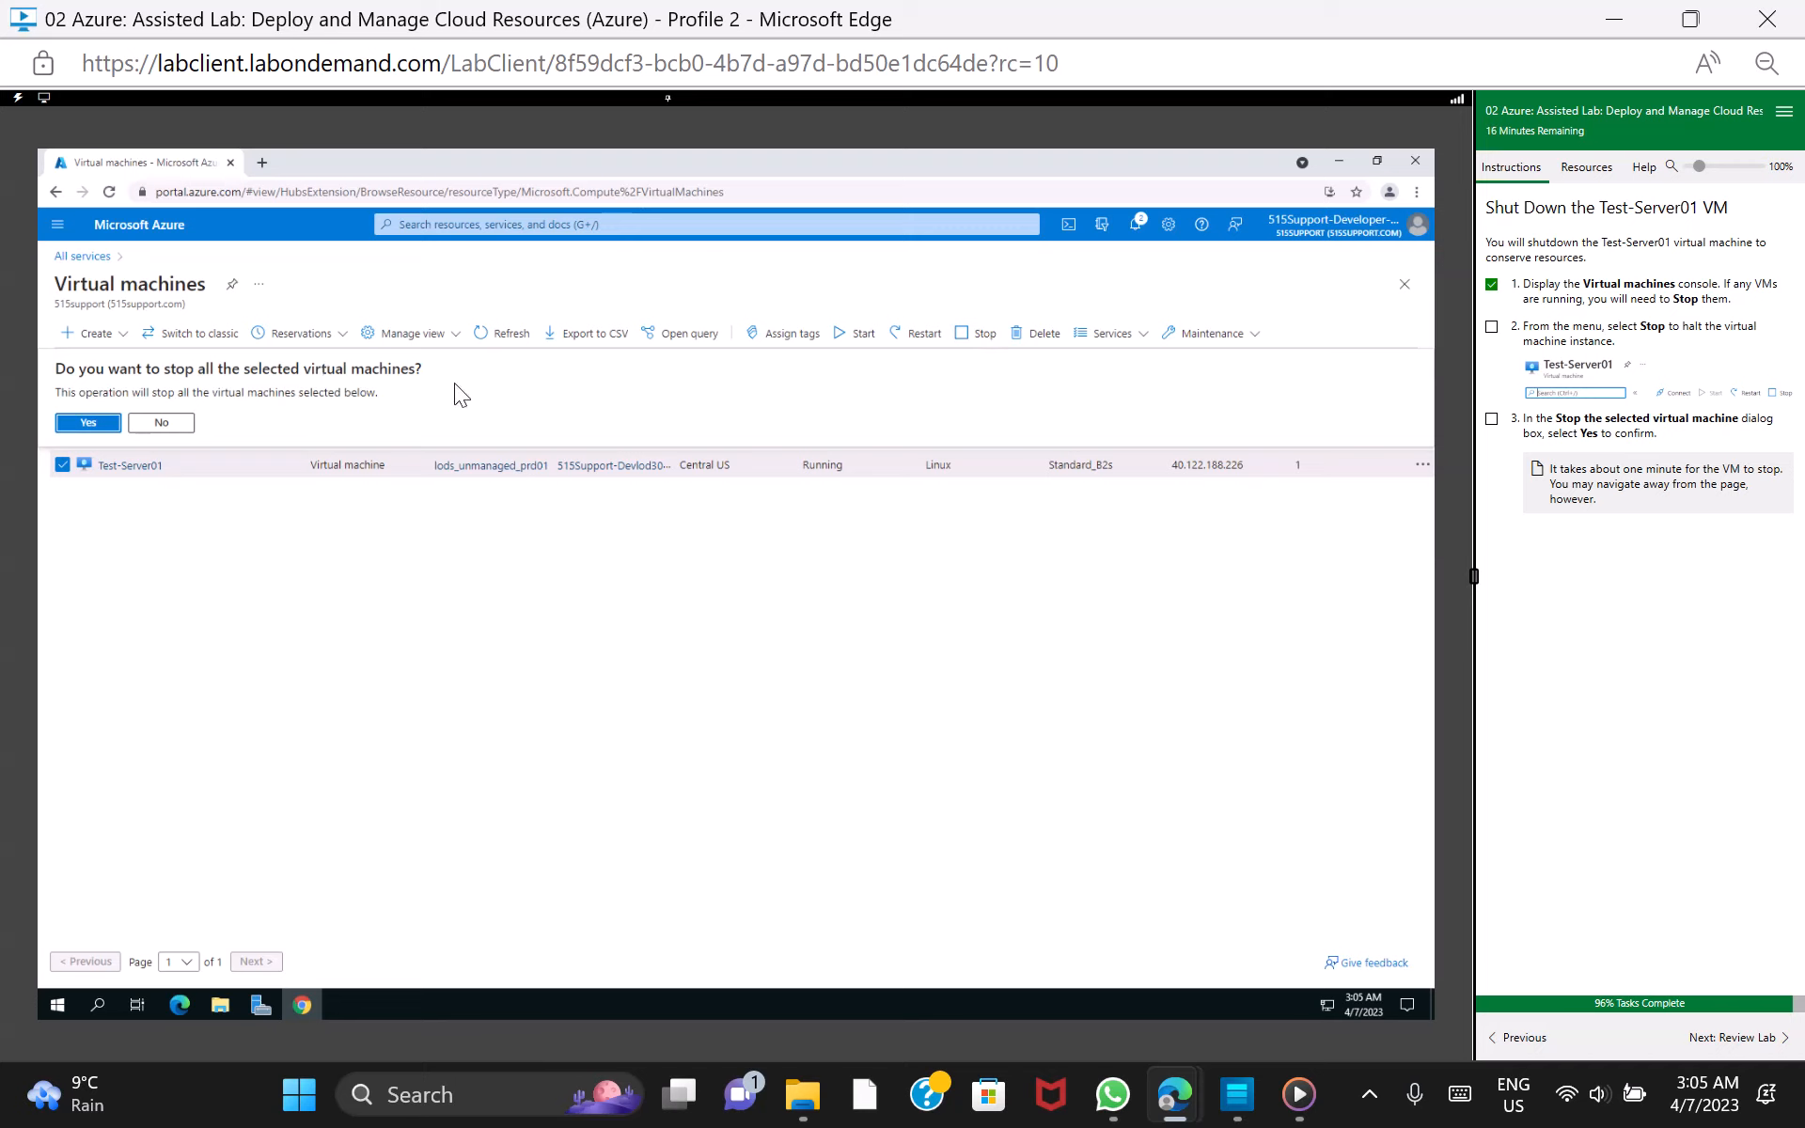
left_click(89, 424)
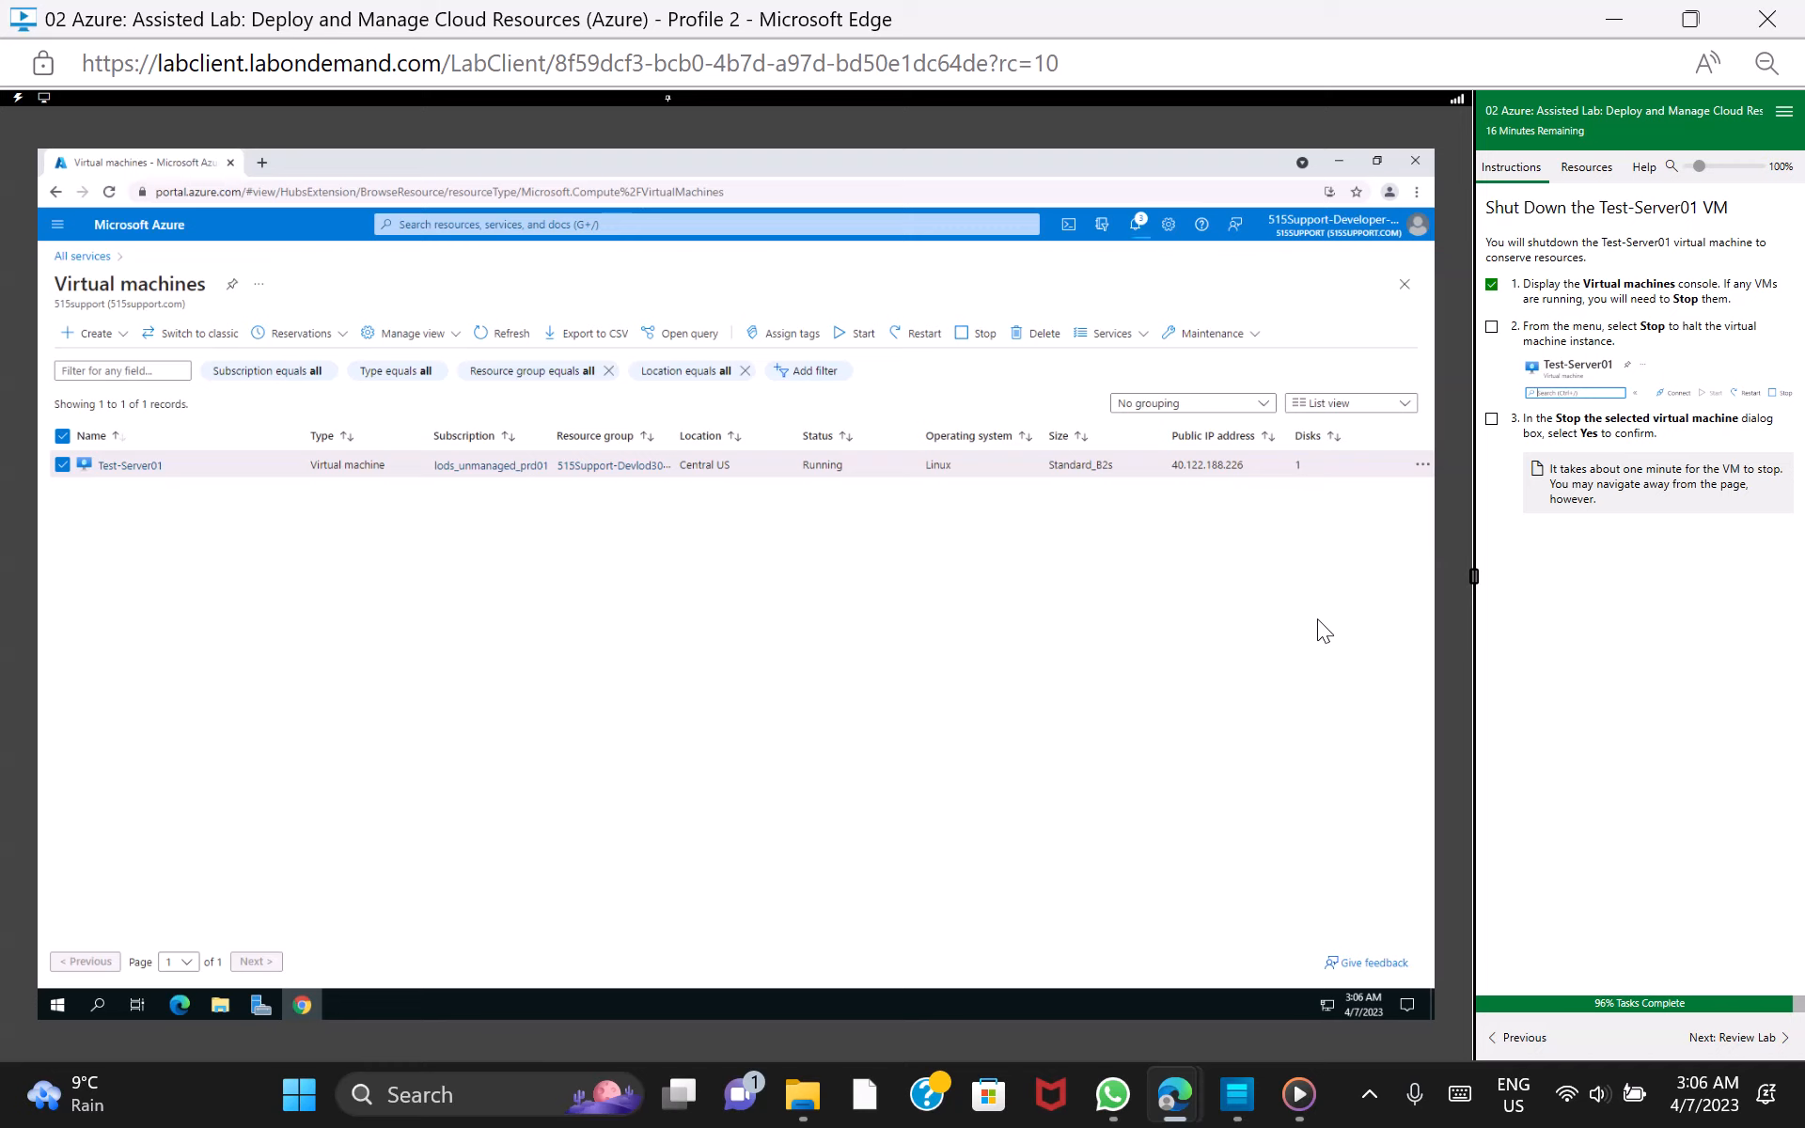
Mark lab tasks 2 and 3 as done and continue to the Review Lab section
left_click(1492, 327)
left_click(1493, 420)
left_click(1750, 1039)
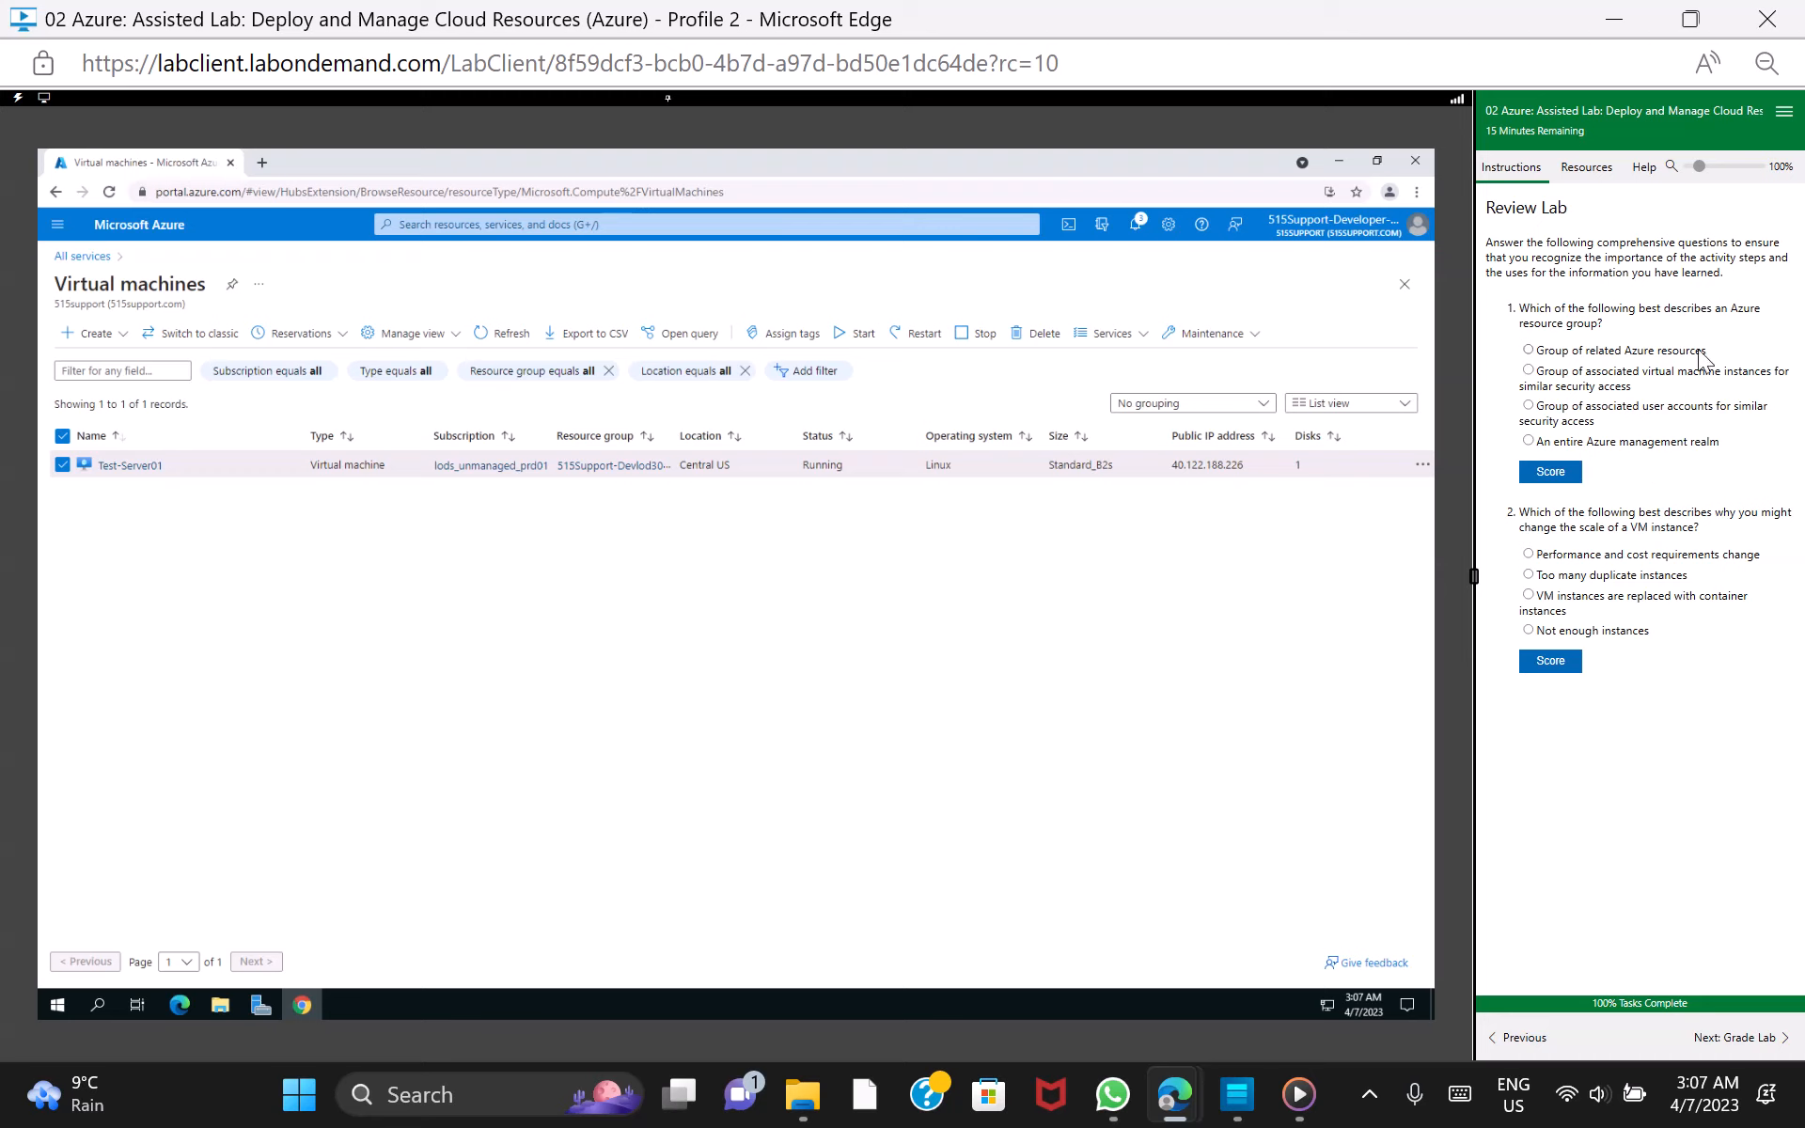
Answer and score the resource group question with "Group of related Azure resources" and the VM scale question with "Performance and cost requirements change"
left_click(1531, 351)
left_click(1563, 473)
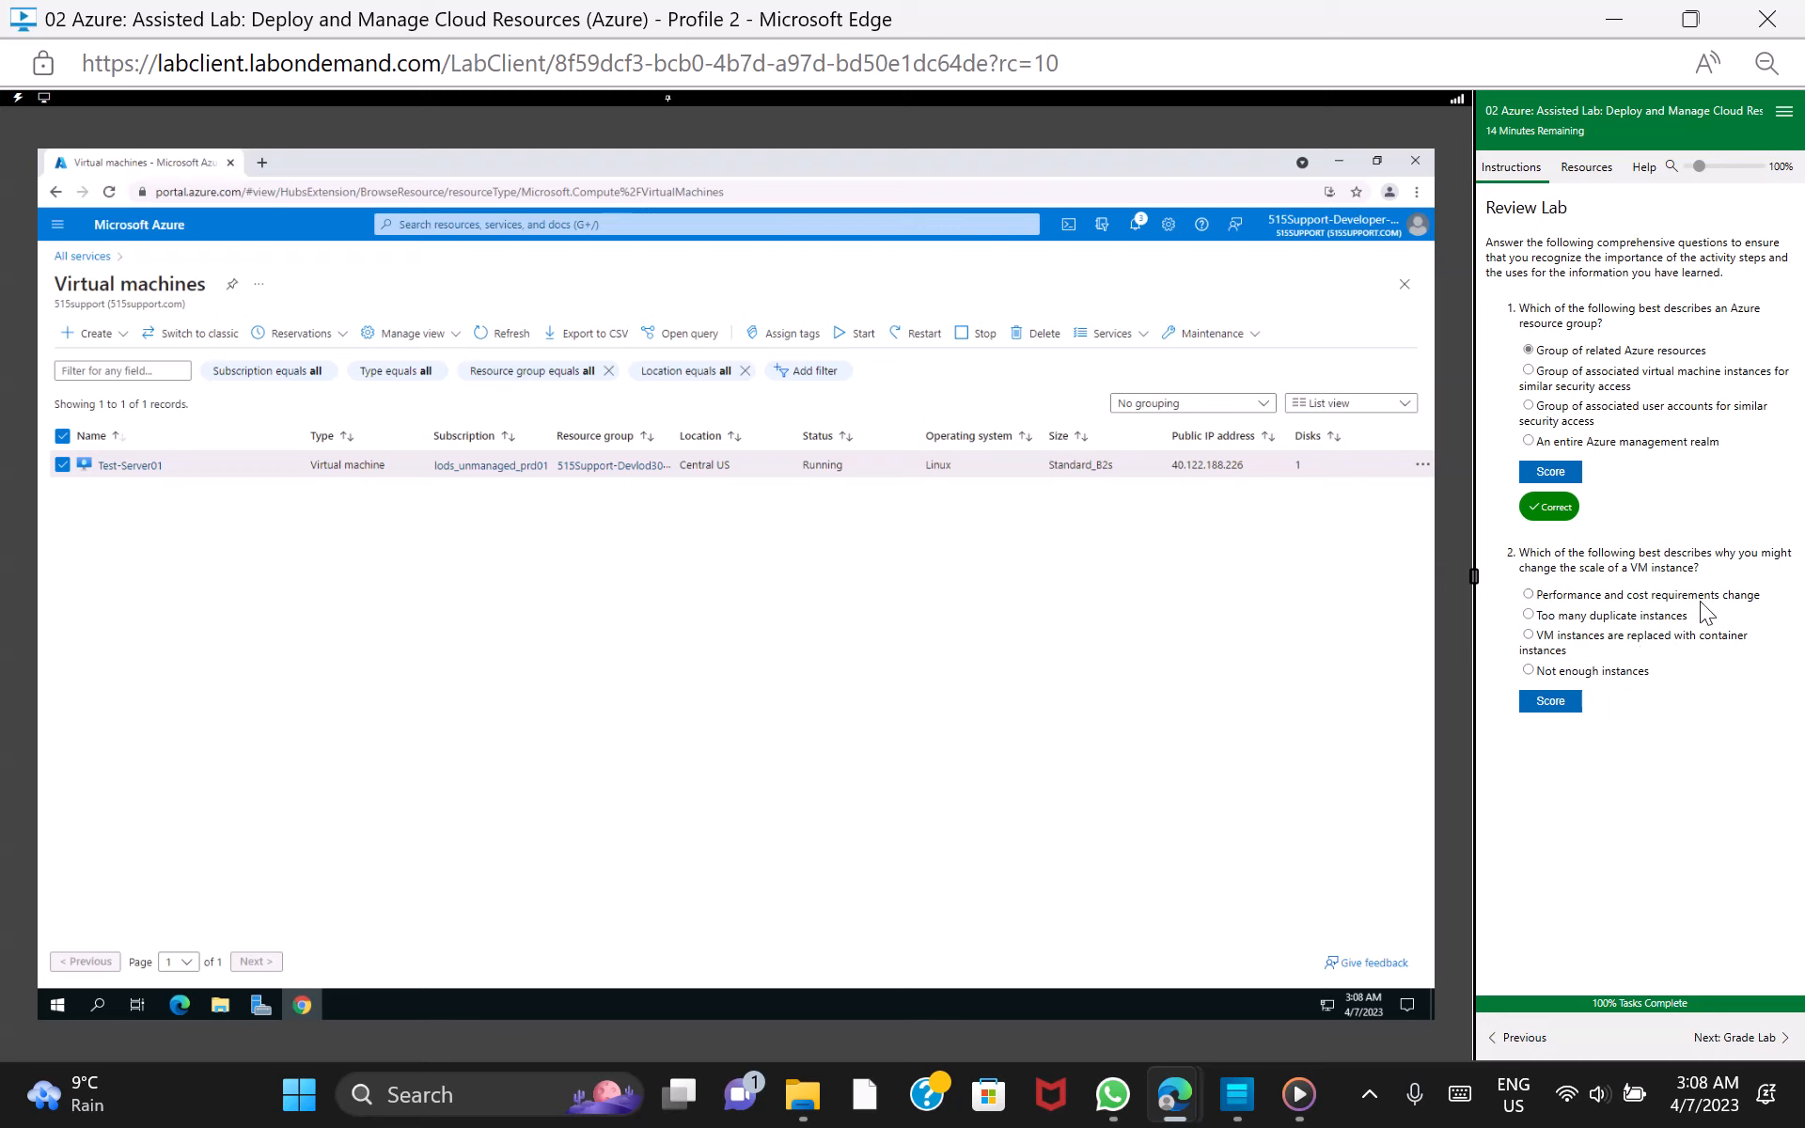
left_click(1529, 596)
left_click(1556, 705)
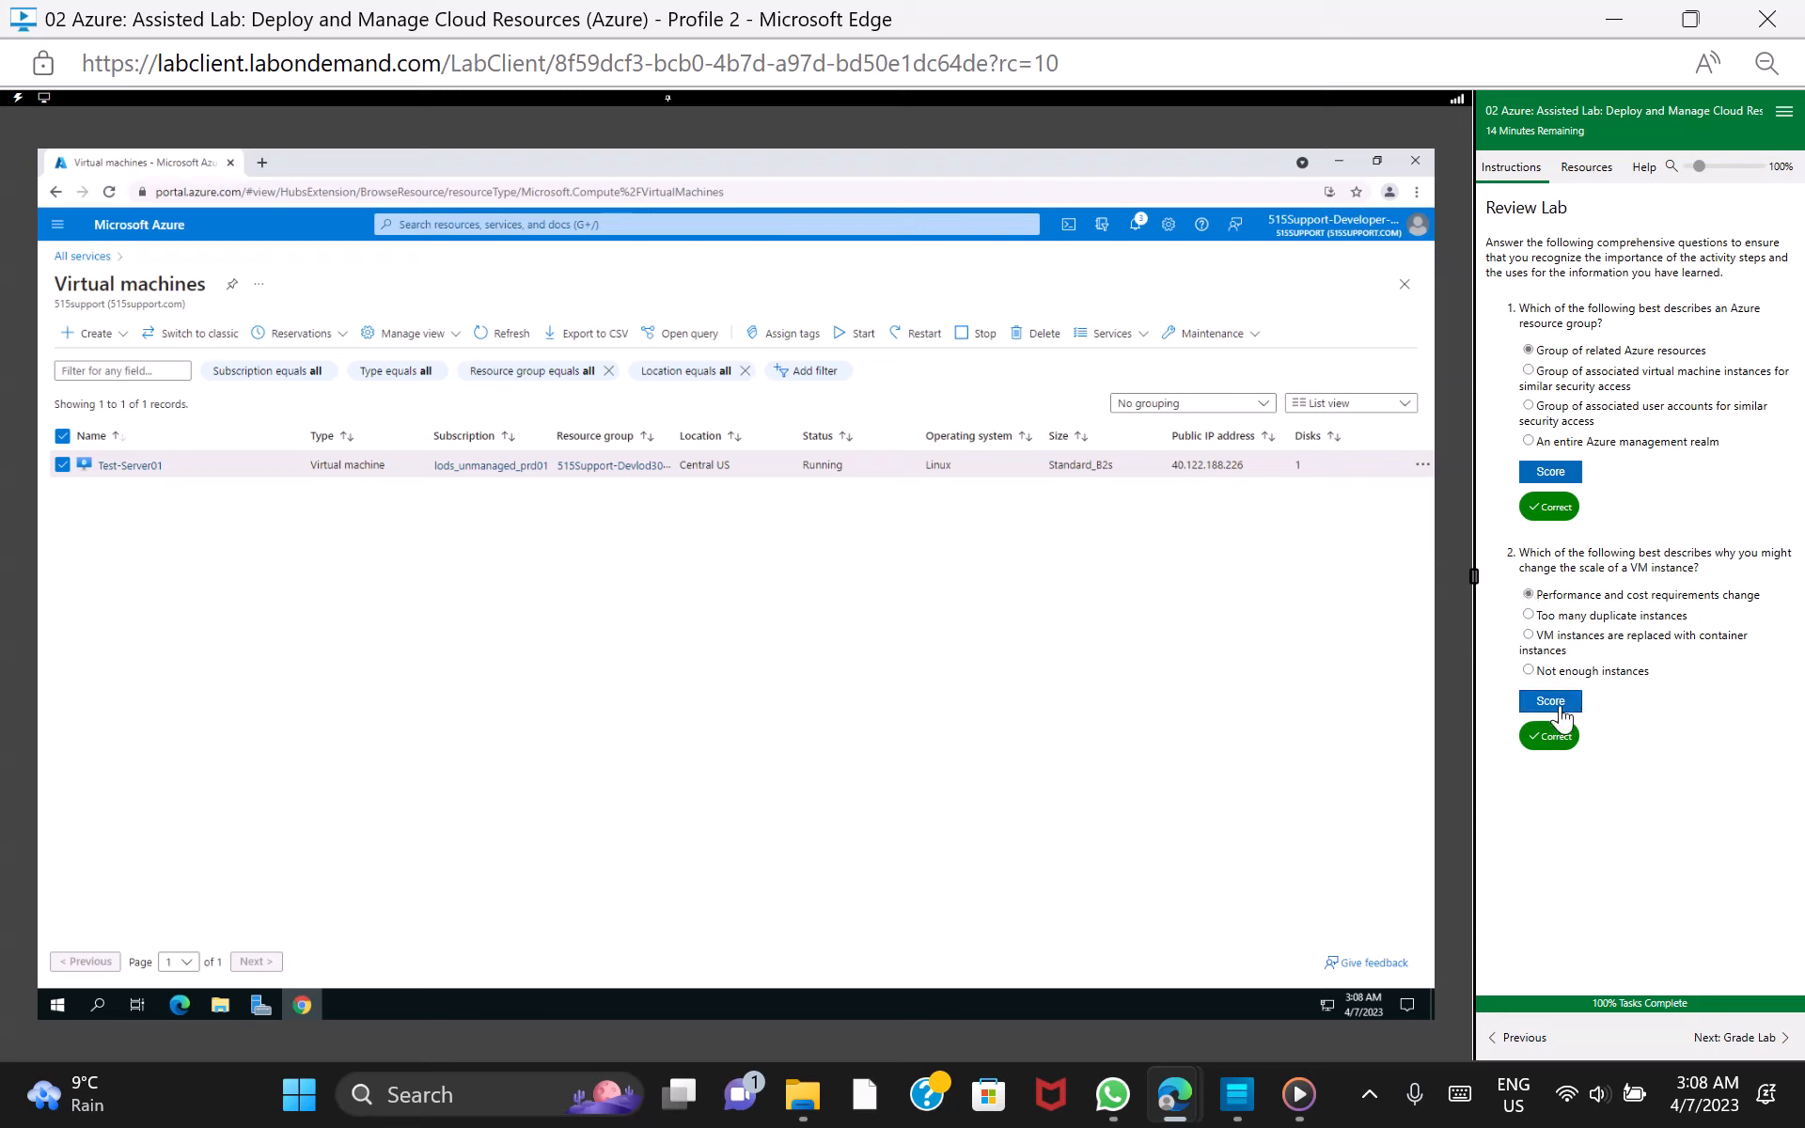